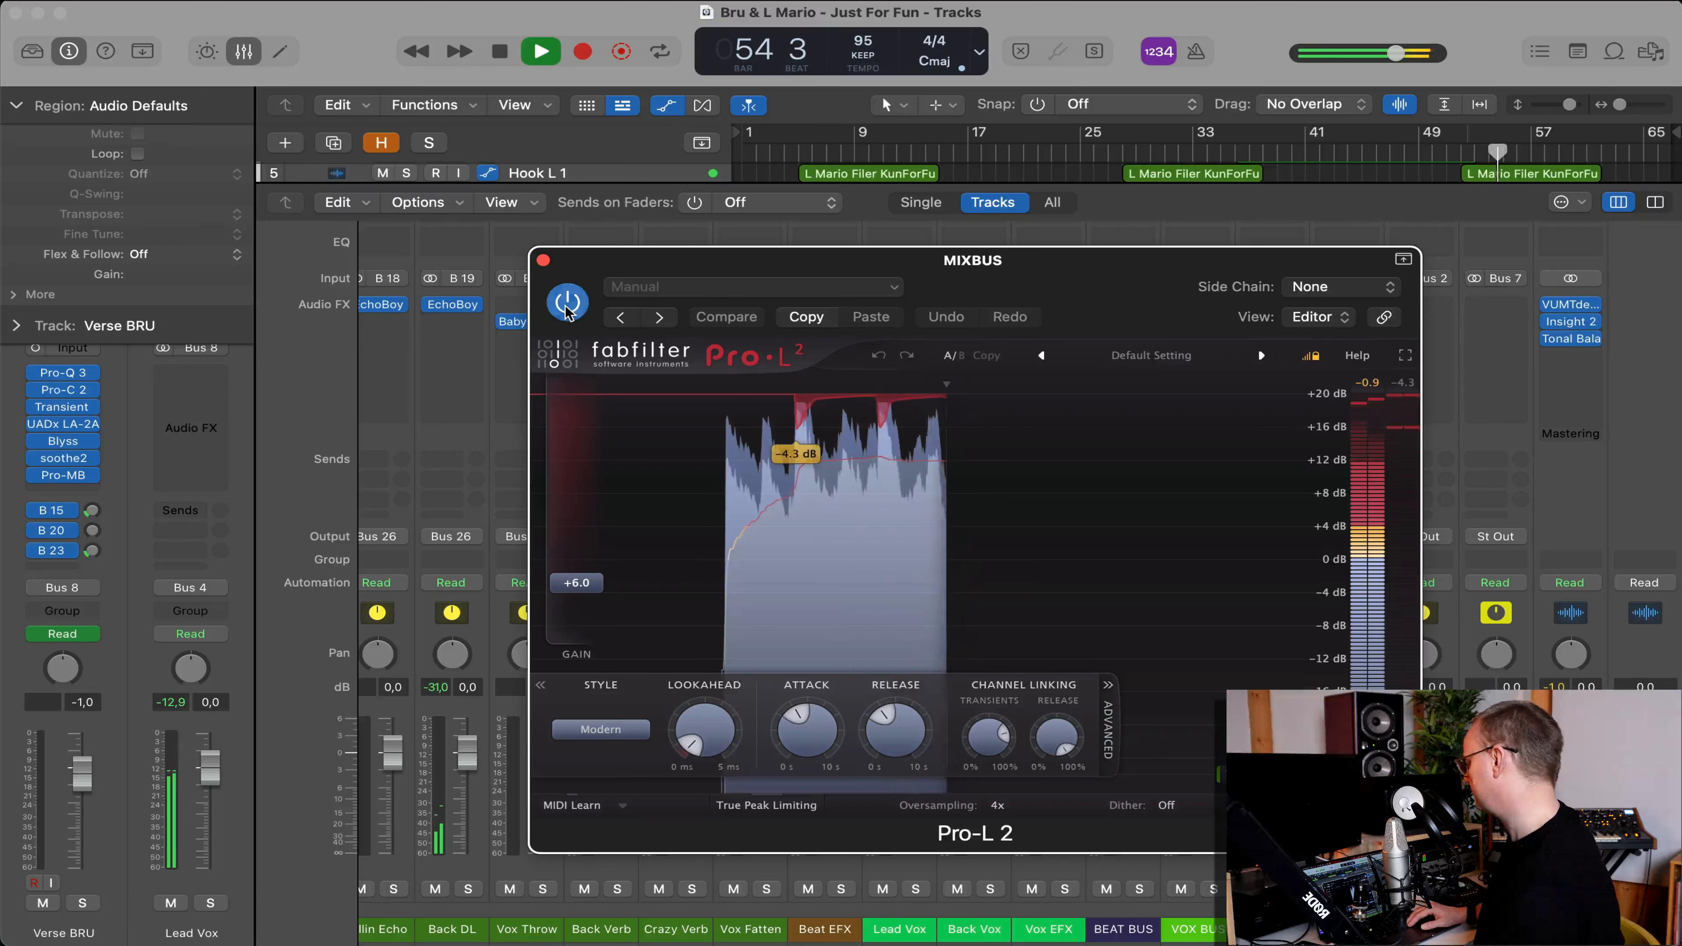
Bypass the Pro-L 2 limiter on the MIXBUS channel and close its window.
{"action": "left_click", "coordinate": [568, 309]}
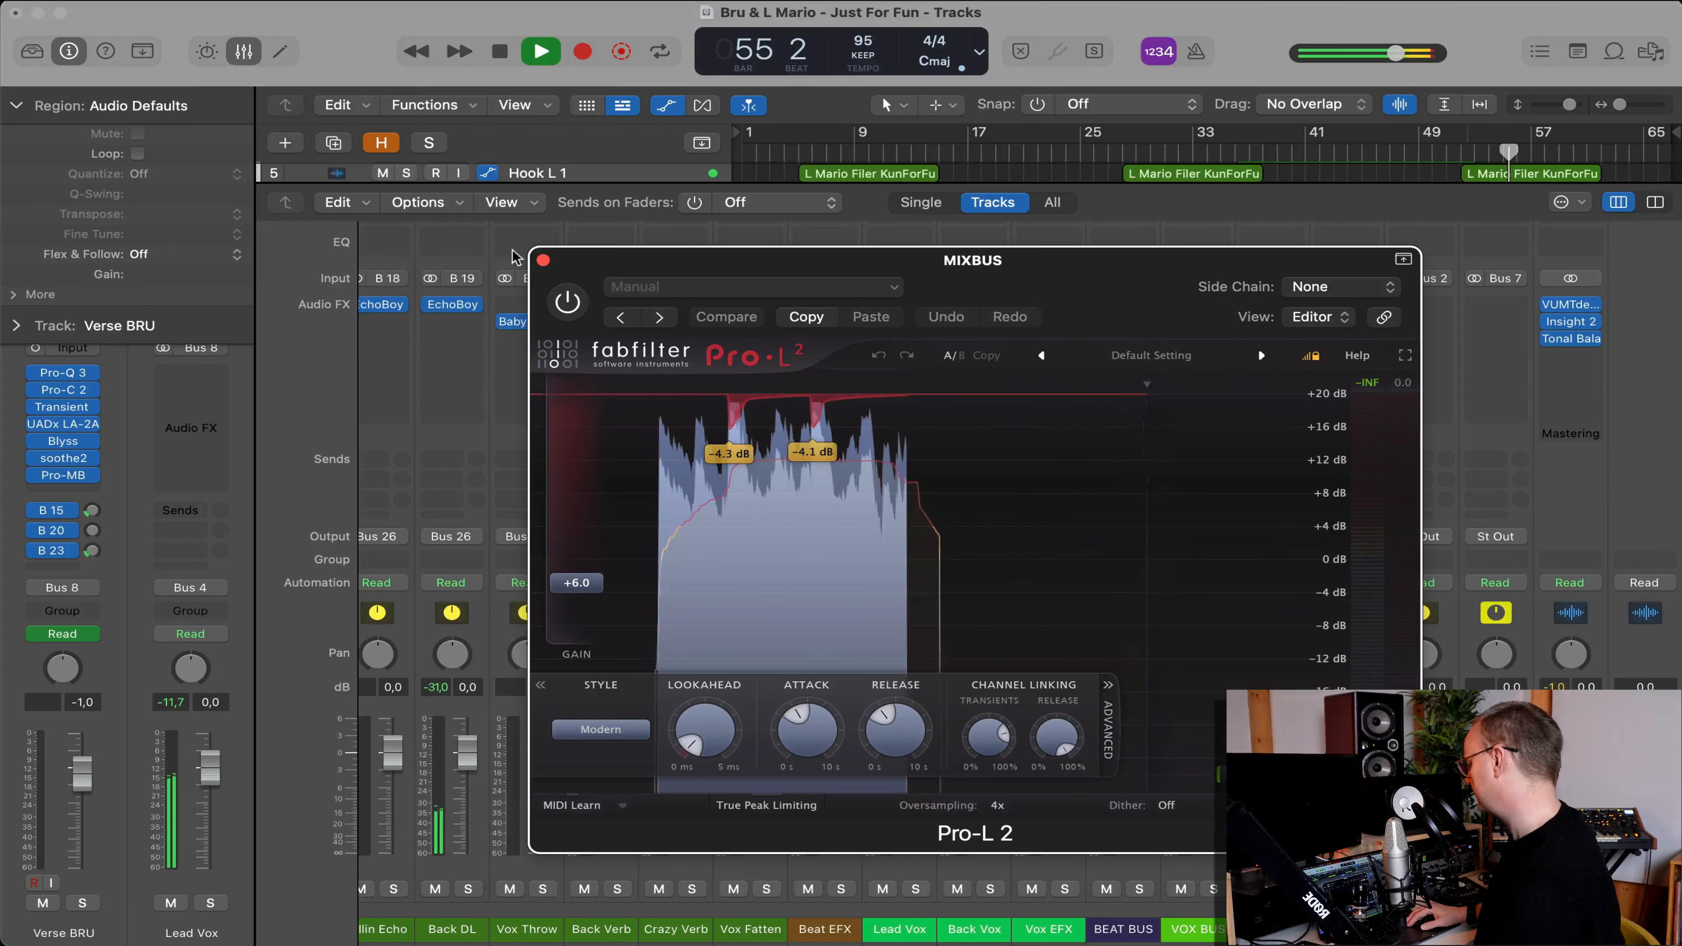
{"action": "left_click_drag", "start_coordinate": [570, 272], "coordinate": [581, 274]}
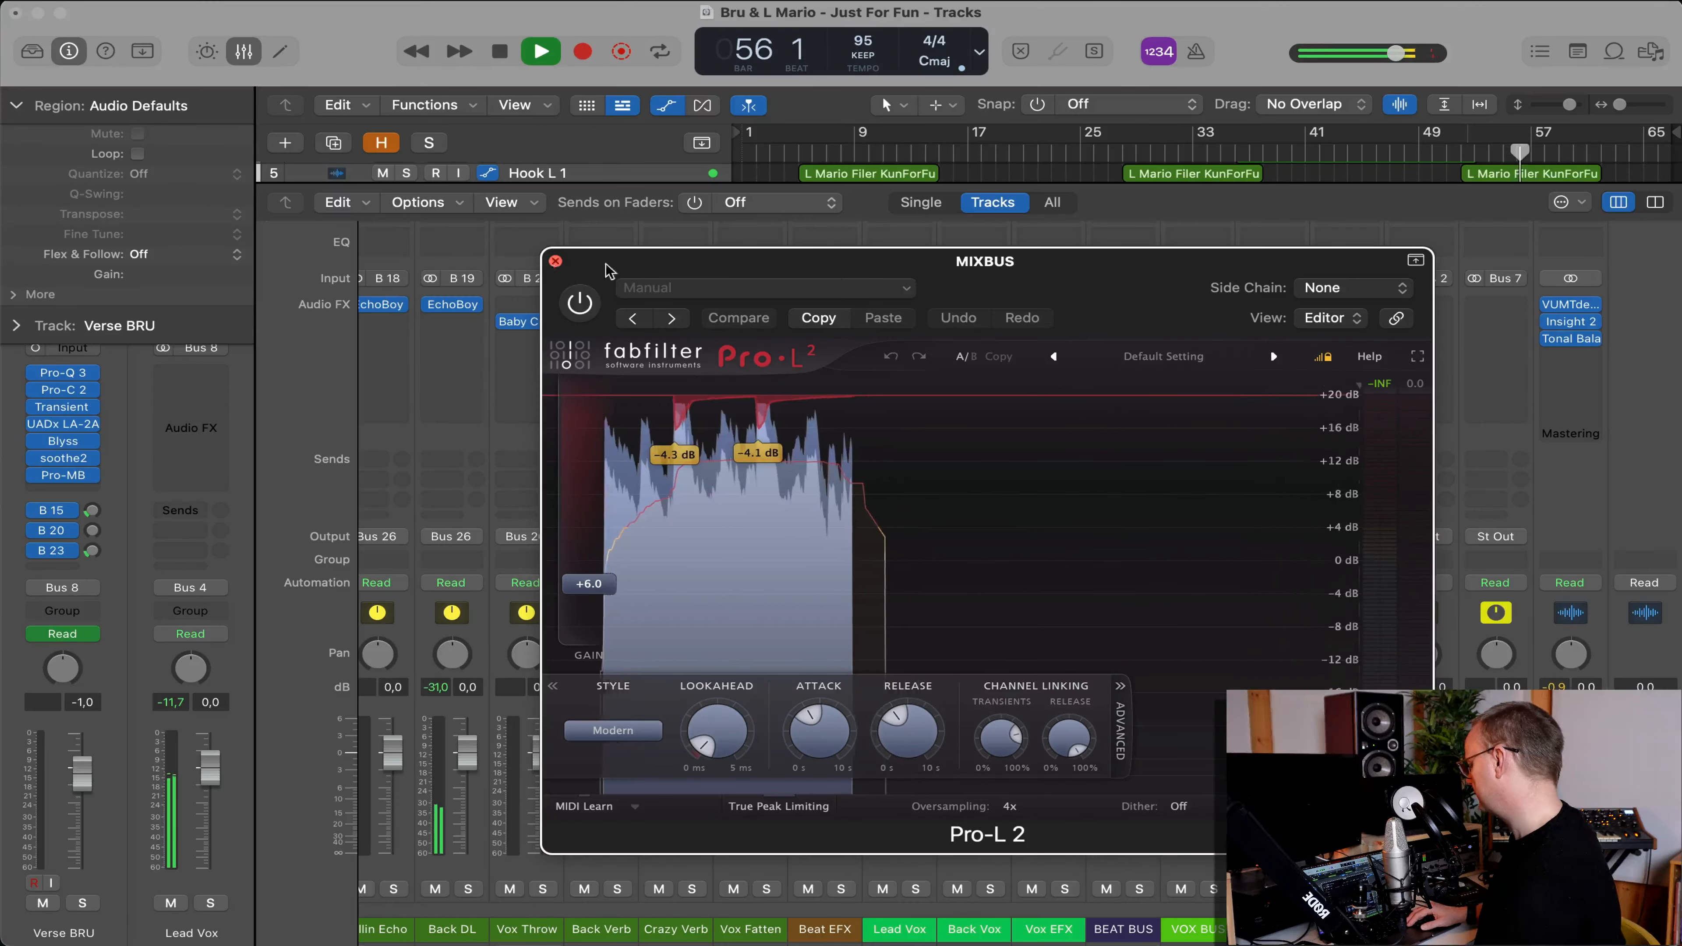
{"action": "left_click", "coordinate": [555, 261]}
Check the mix's loudness in Insight 2 on the Stereo Out channel, close the meter, and stop playback.
{"action": "left_click", "coordinate": [1570, 321]}
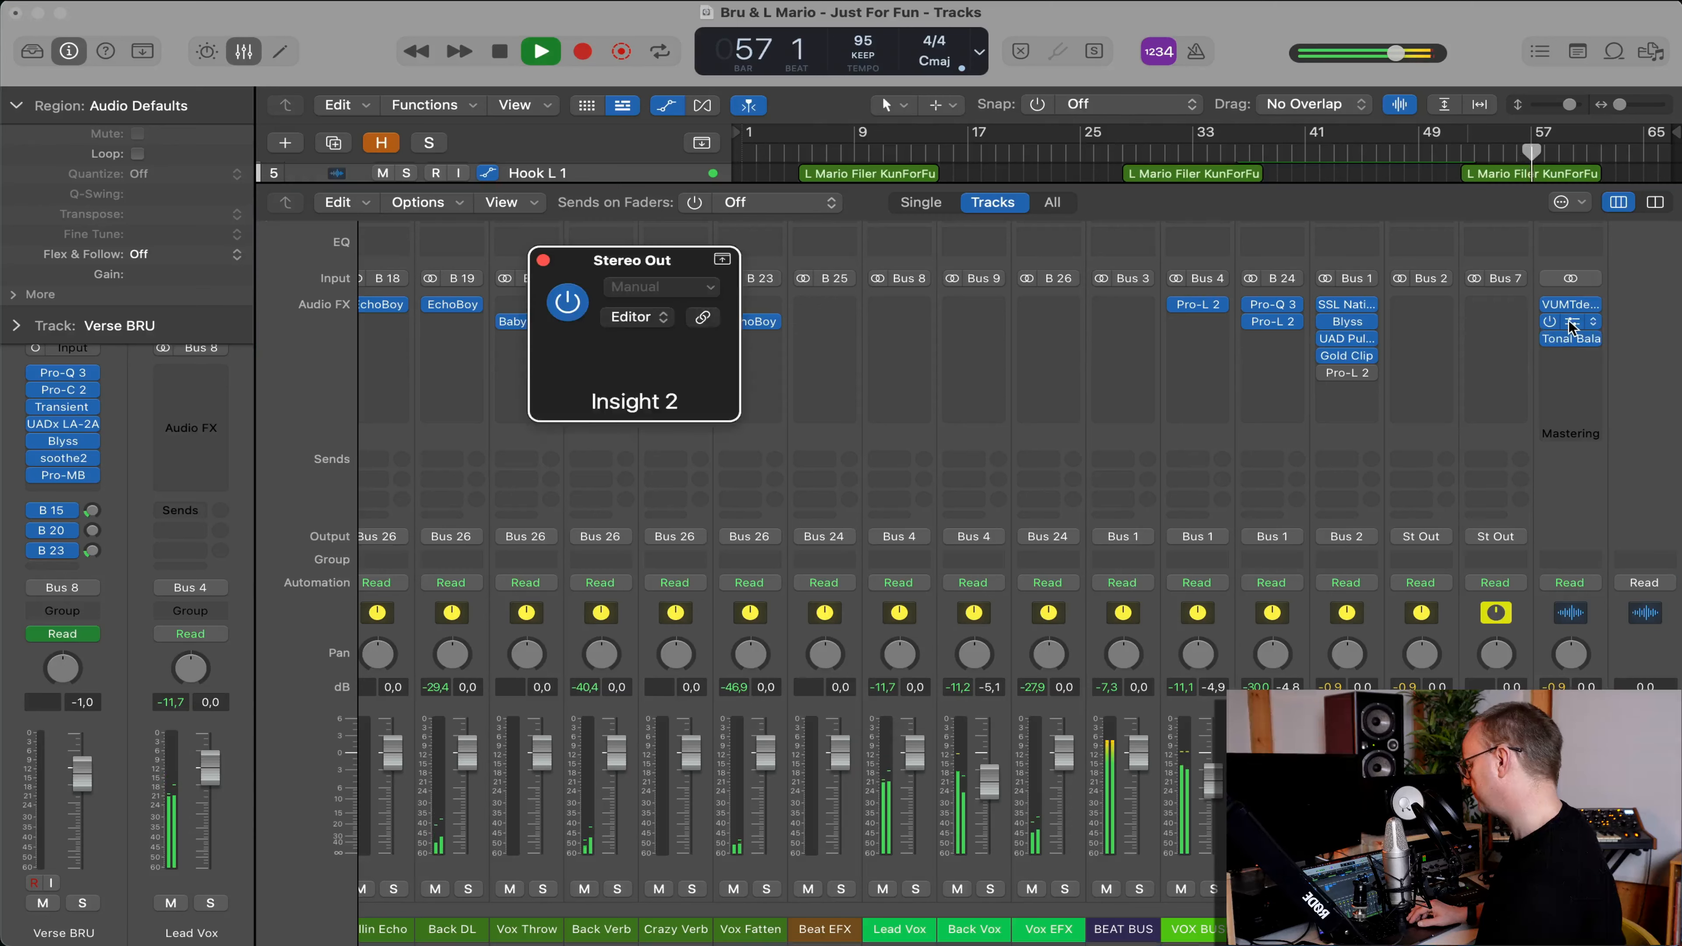
{"action": "left_click_drag", "start_coordinate": [590, 255], "coordinate": [72, 8]}
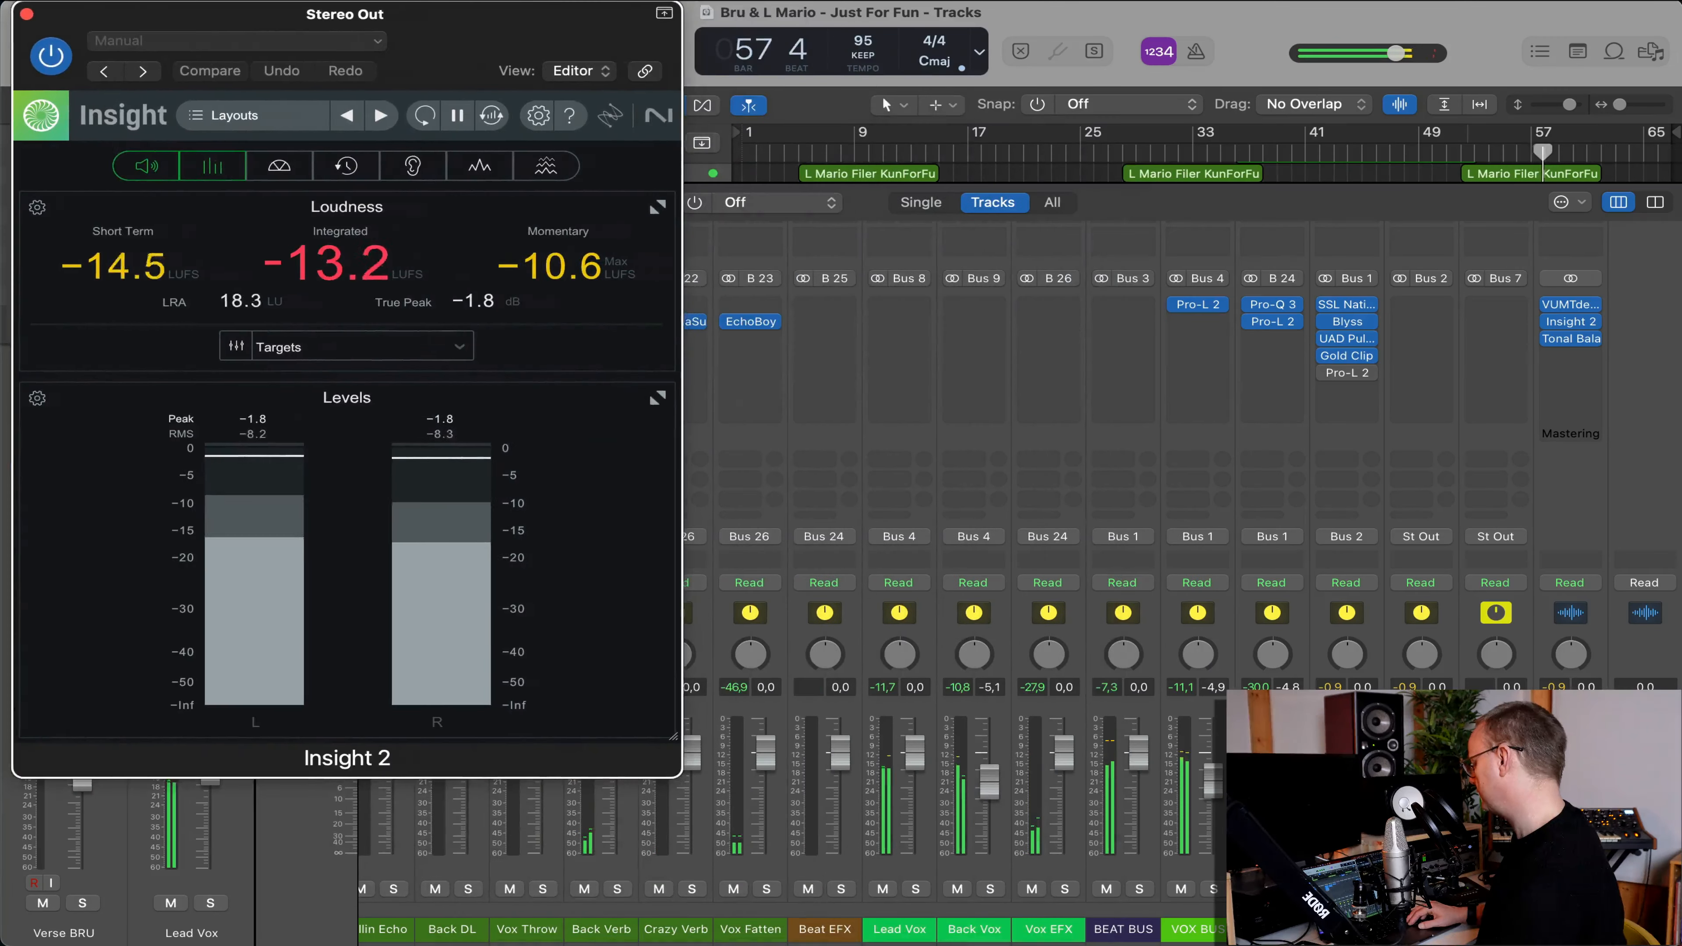
{"action": "left_click", "coordinate": [25, 14]}
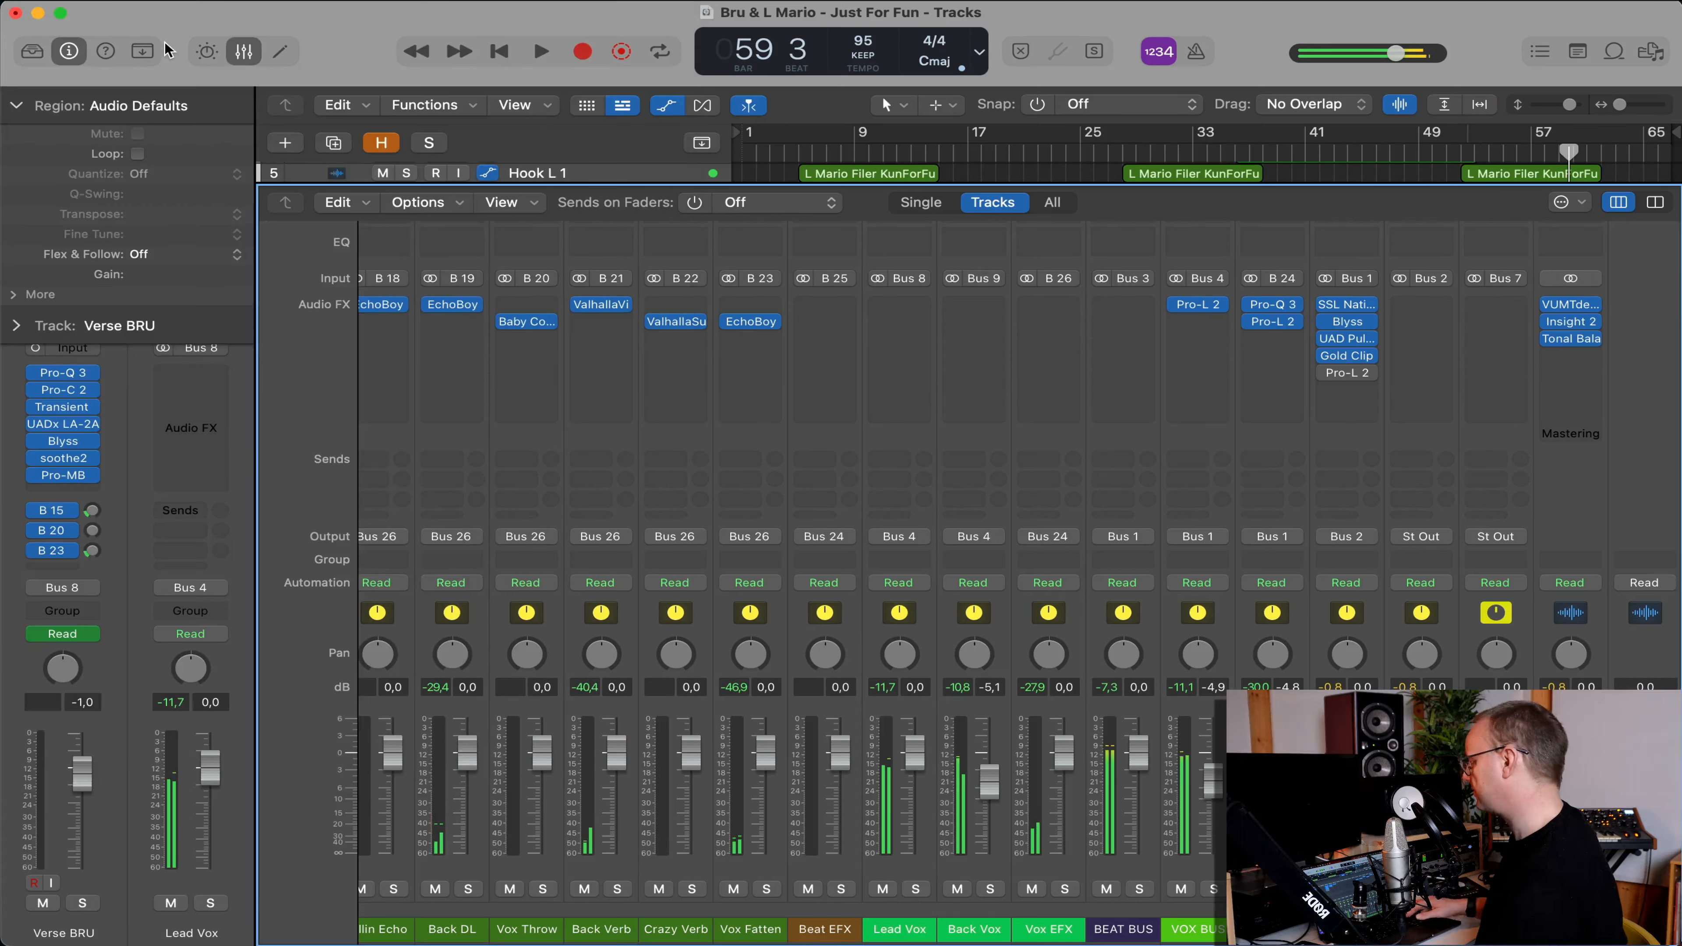
{"action": "key", "text": "space"}
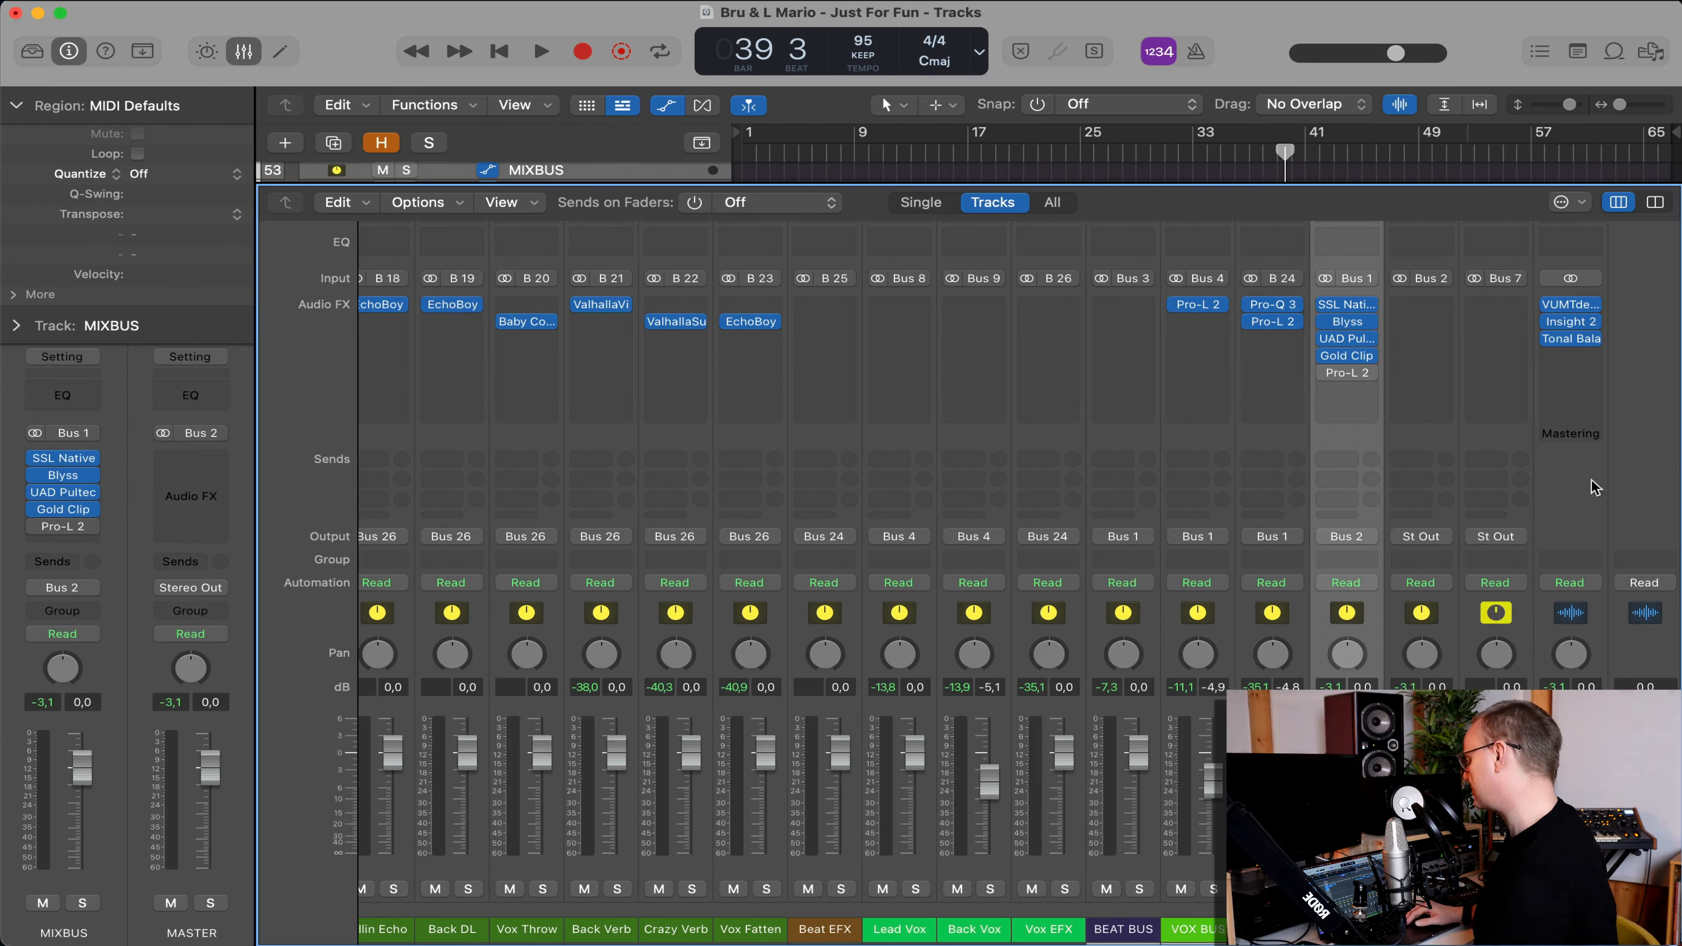
Bounce the mix offline to the Dropbox folder as a 24-bit, 44100 Hz interleaved Wave file with normalization and dithering off.
{"action": "key", "text": "super+b"}
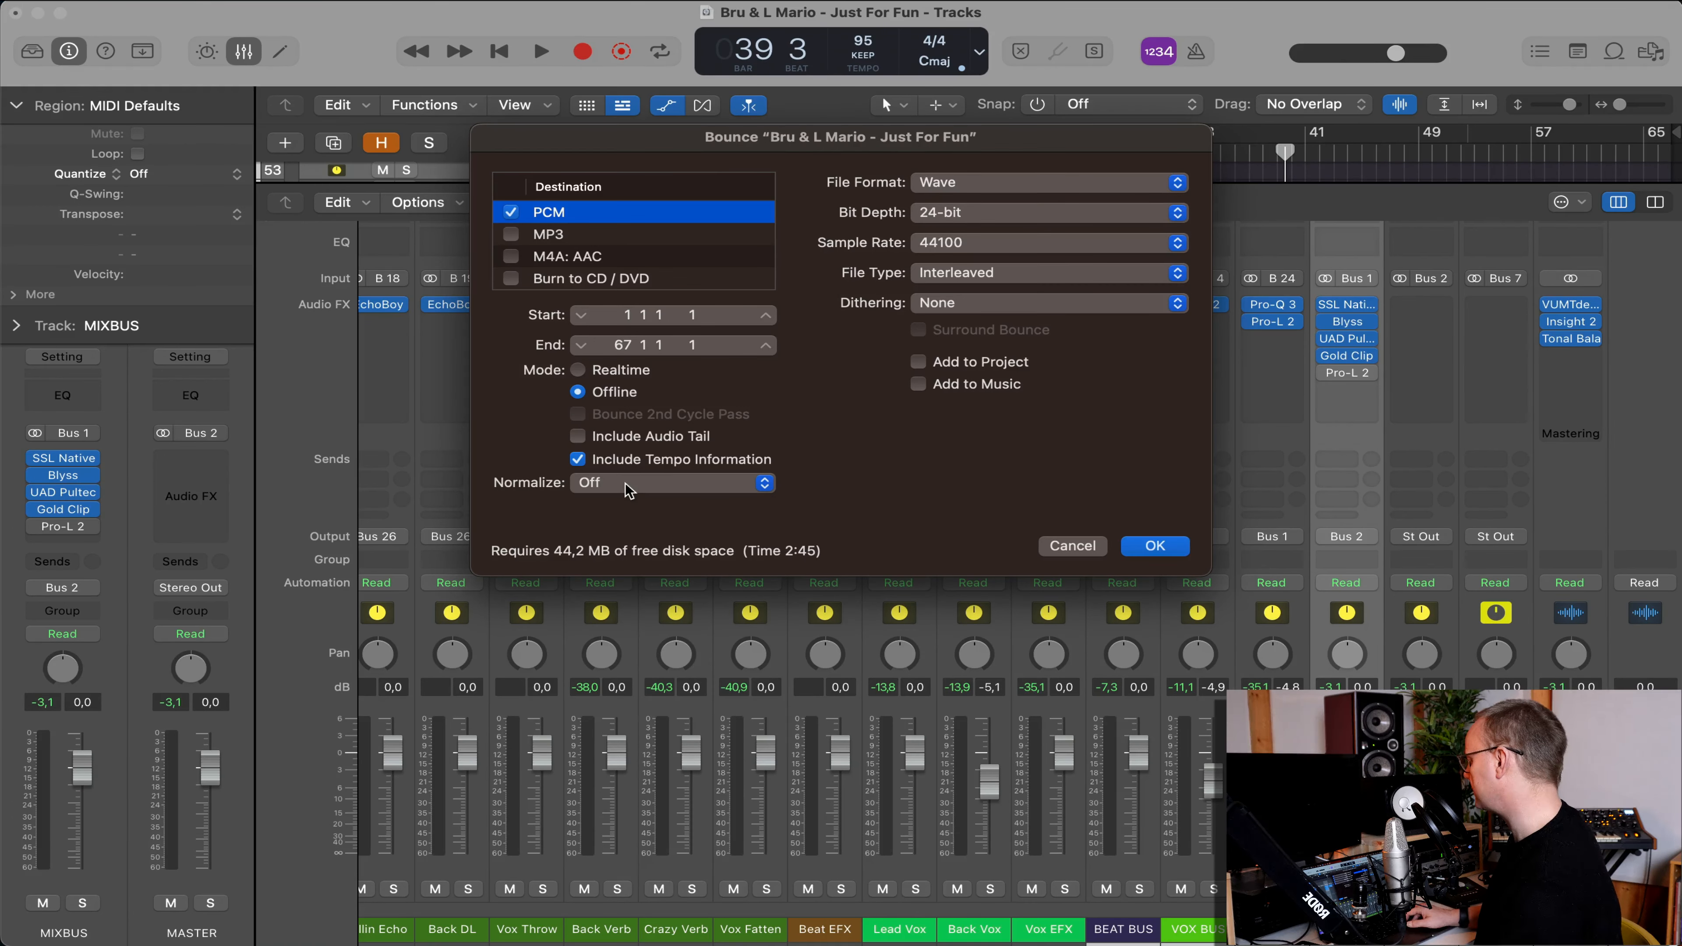
{"action": "left_click", "coordinate": [1154, 545]}
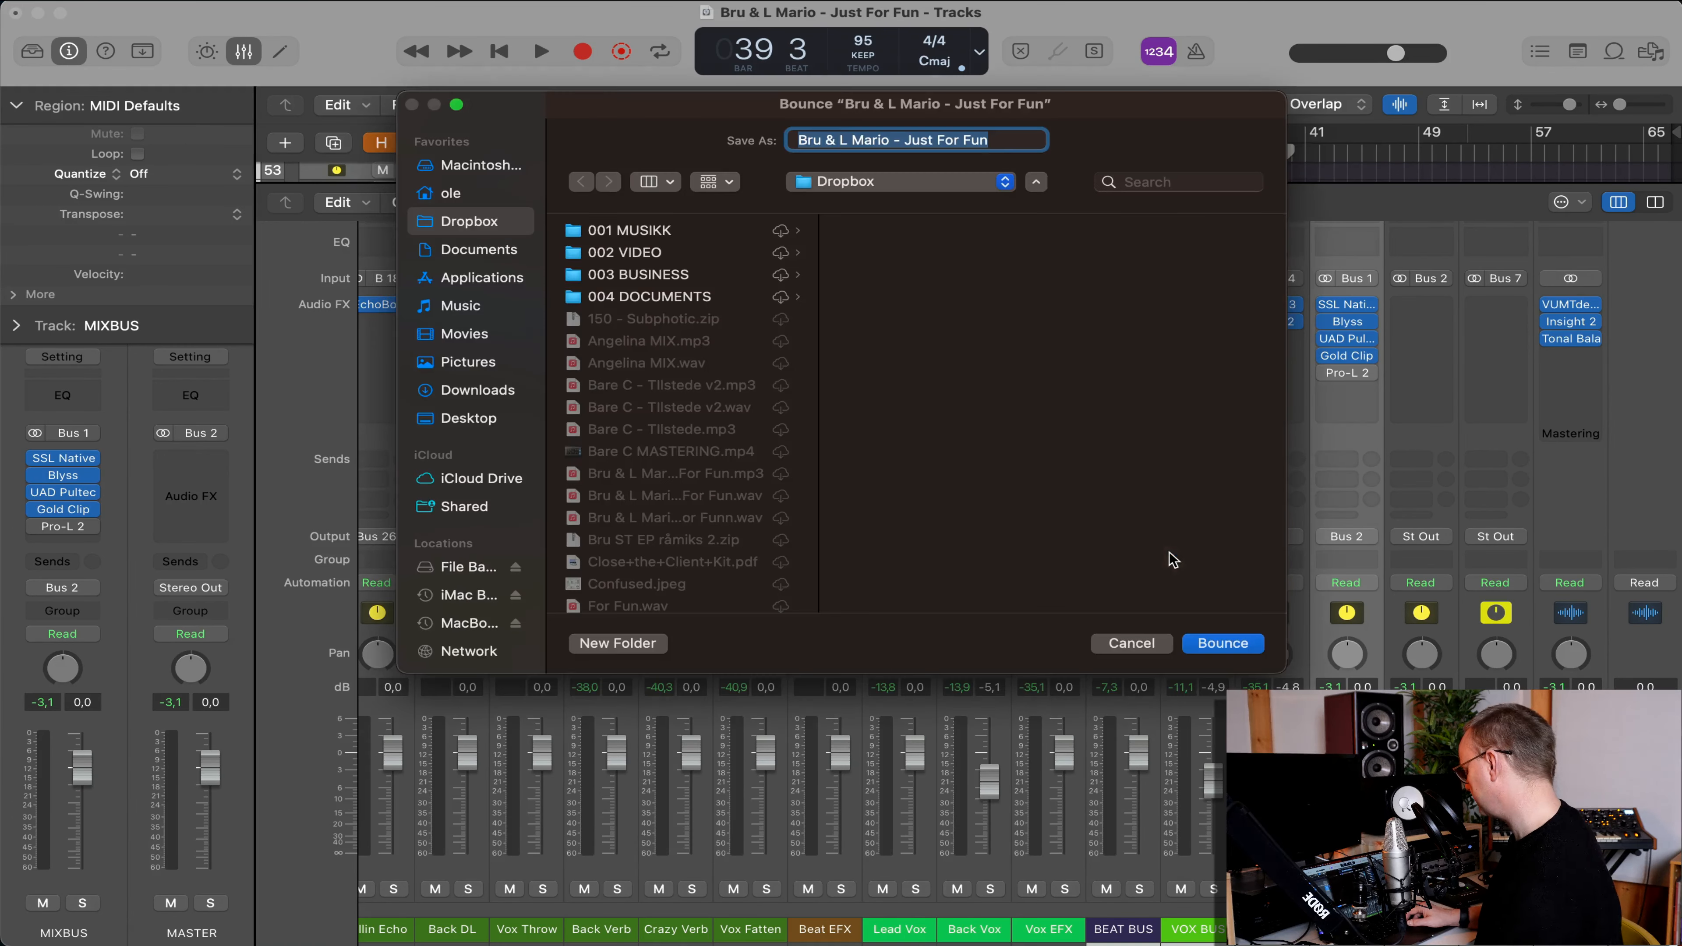
{"action": "key", "text": "Return"}
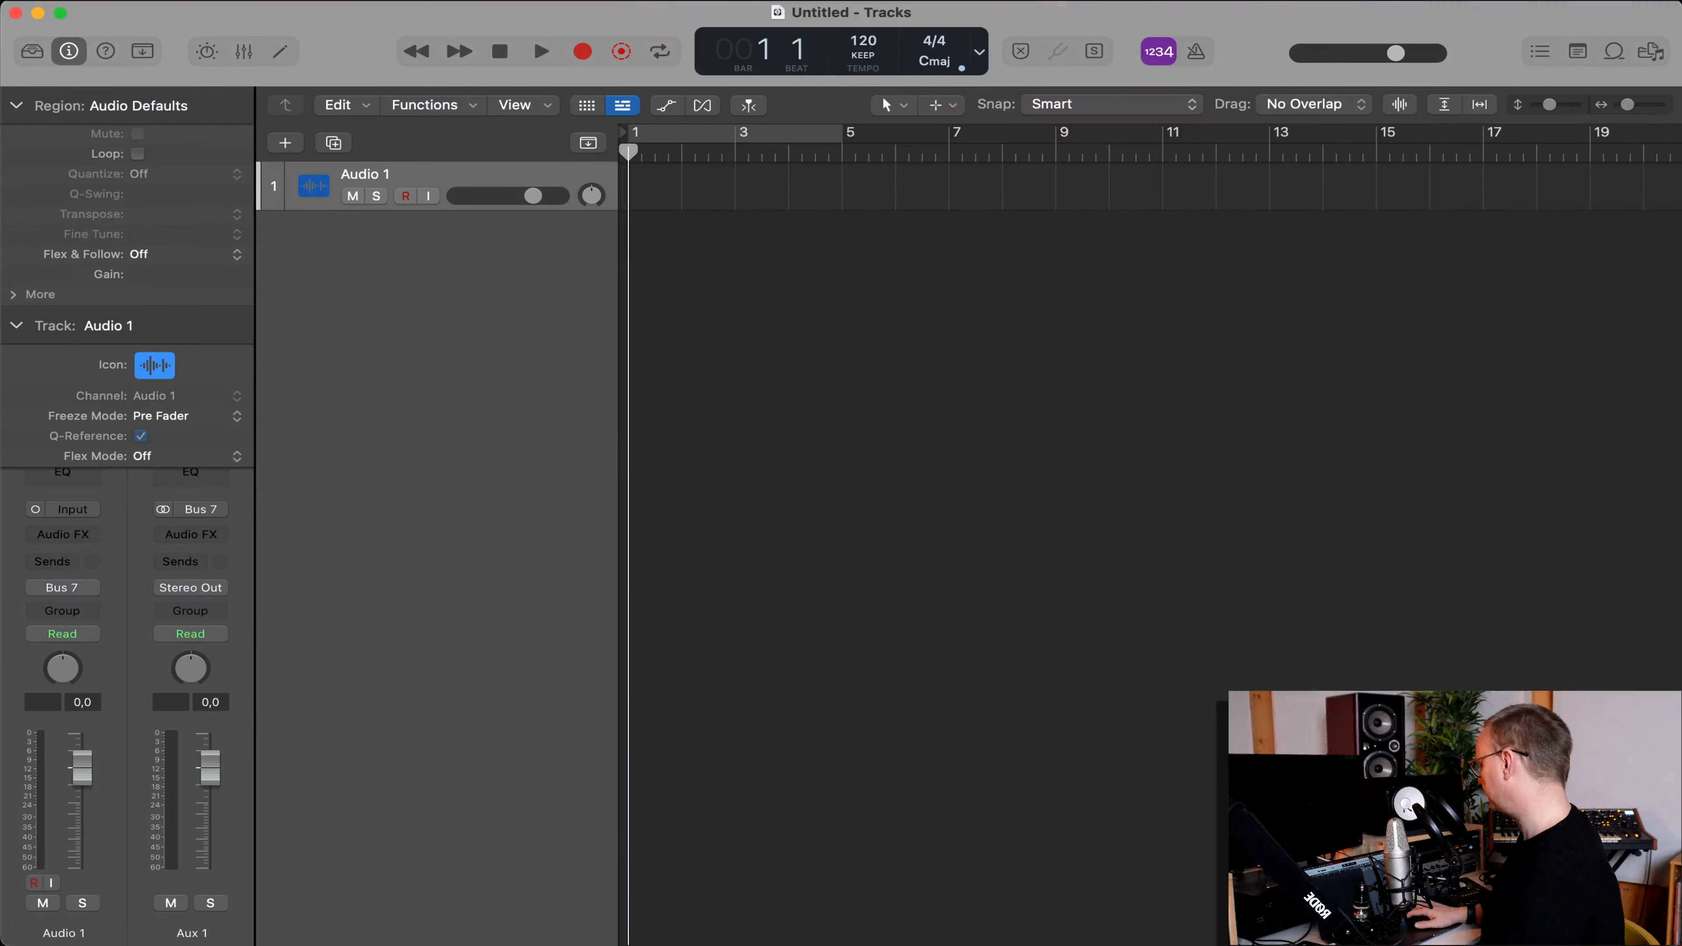
Turn off the count-in and add Pre Fader Metering to the control bar of the new project.
{"action": "left_click", "coordinate": [1162, 56]}
{"action": "right_click", "coordinate": [1248, 33]}
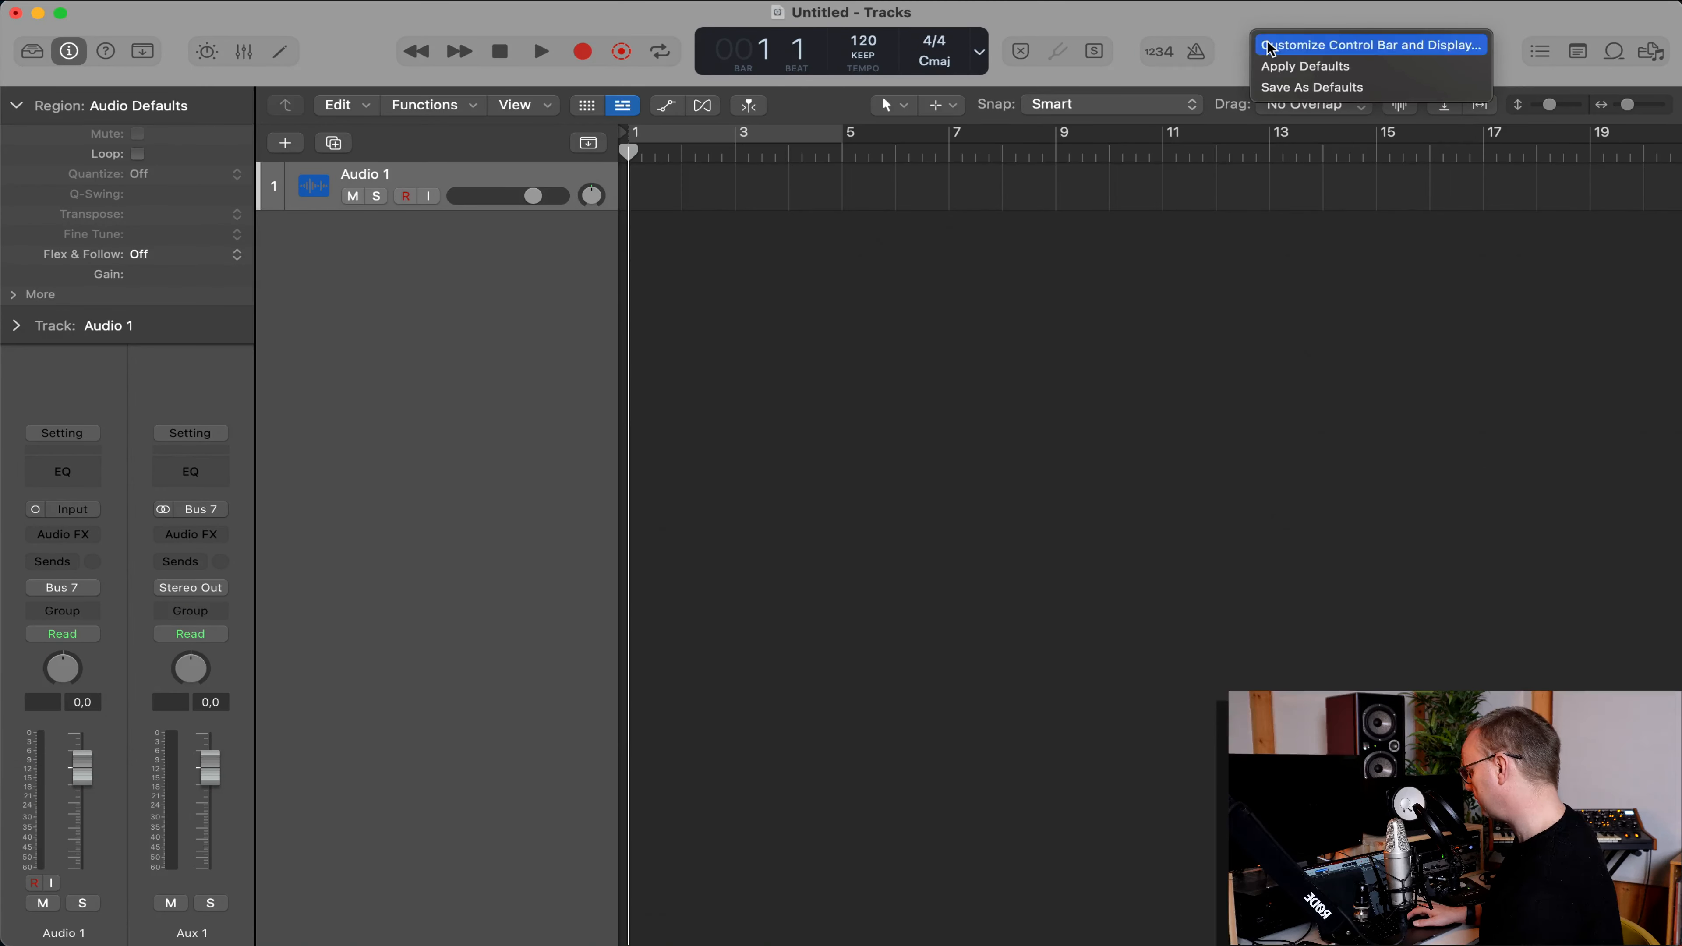
{"action": "left_click", "coordinate": [1298, 41]}
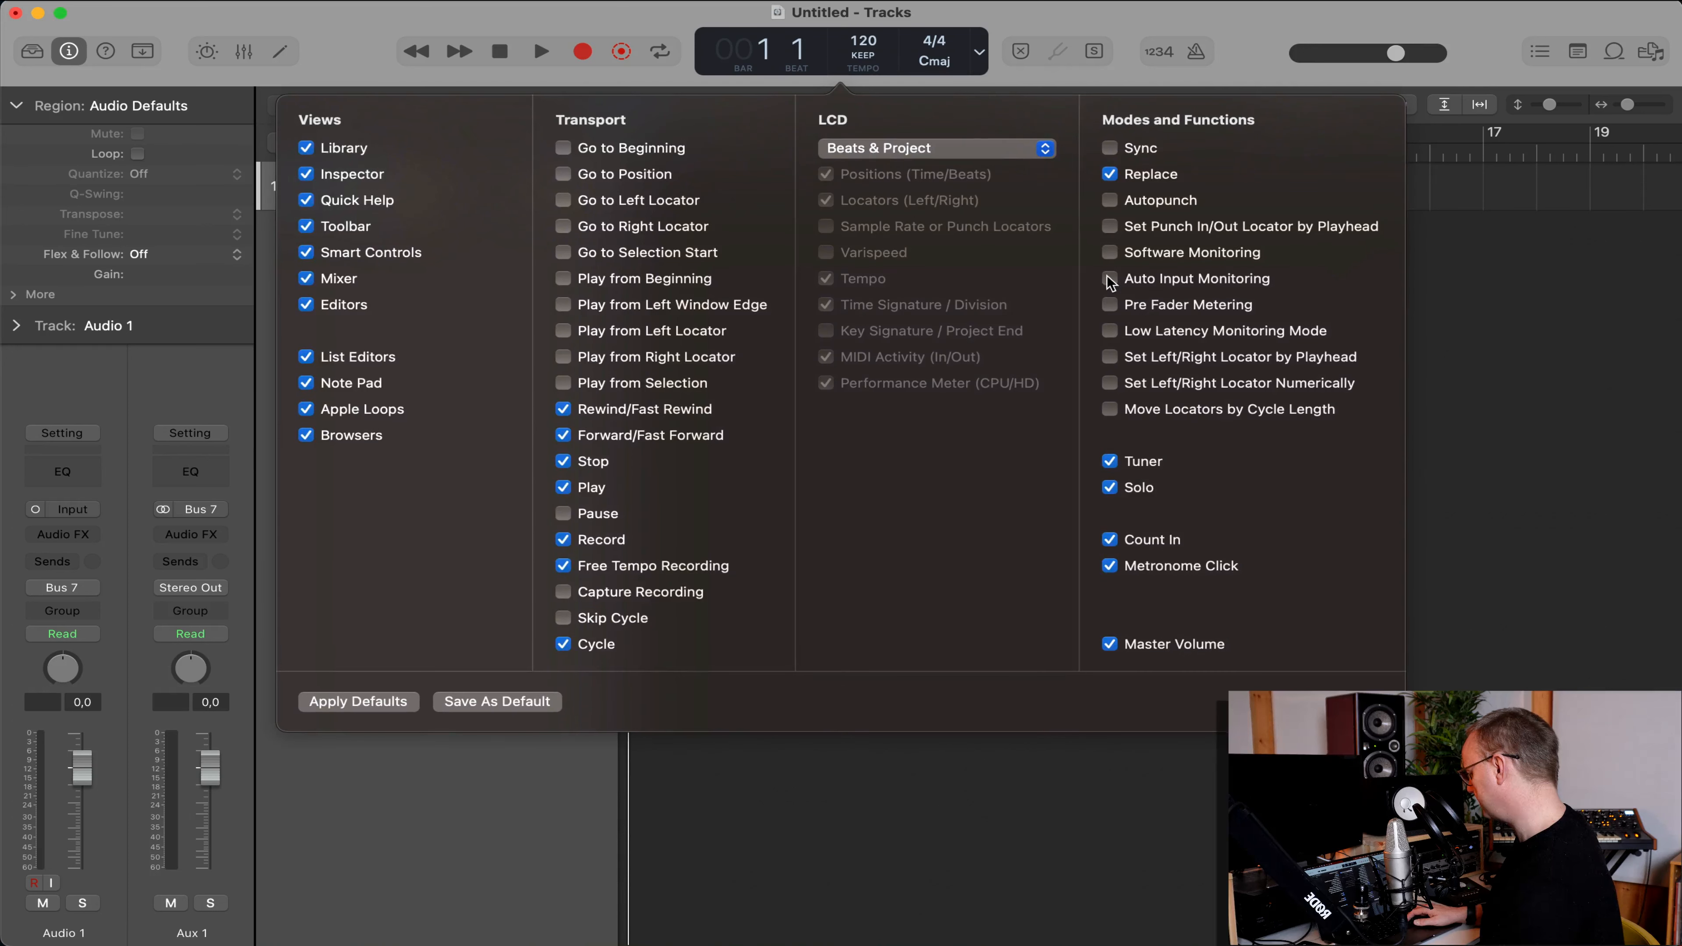
{"action": "left_click", "coordinate": [1109, 306]}
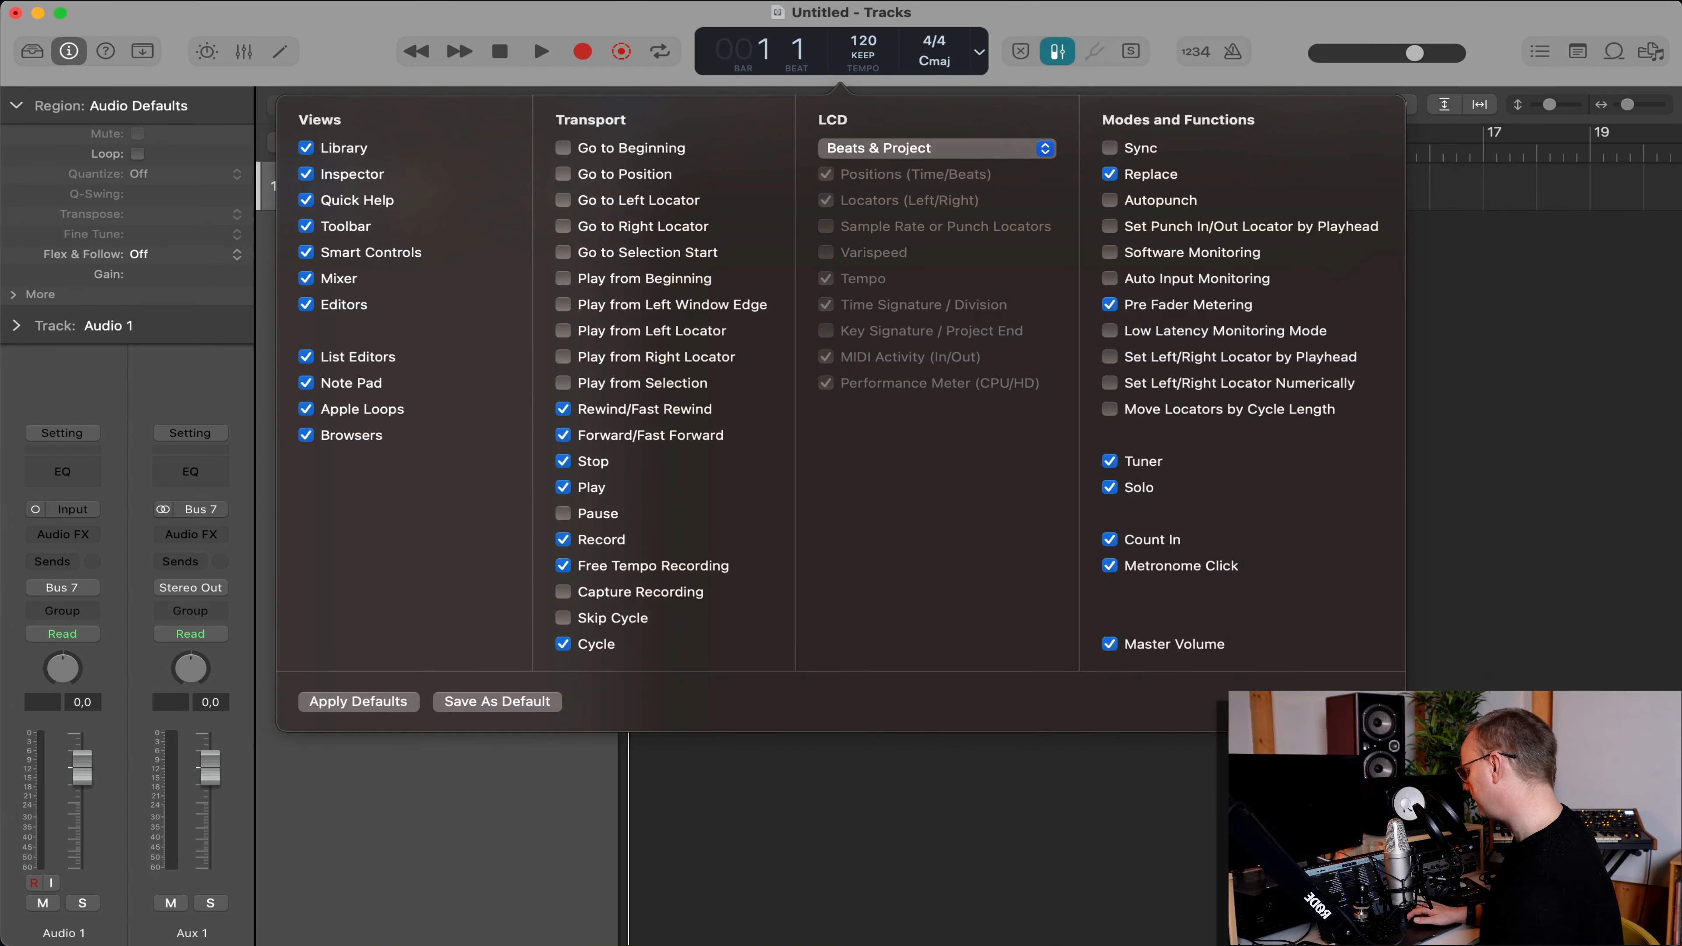
{"action": "left_click", "coordinate": [371, 67]}
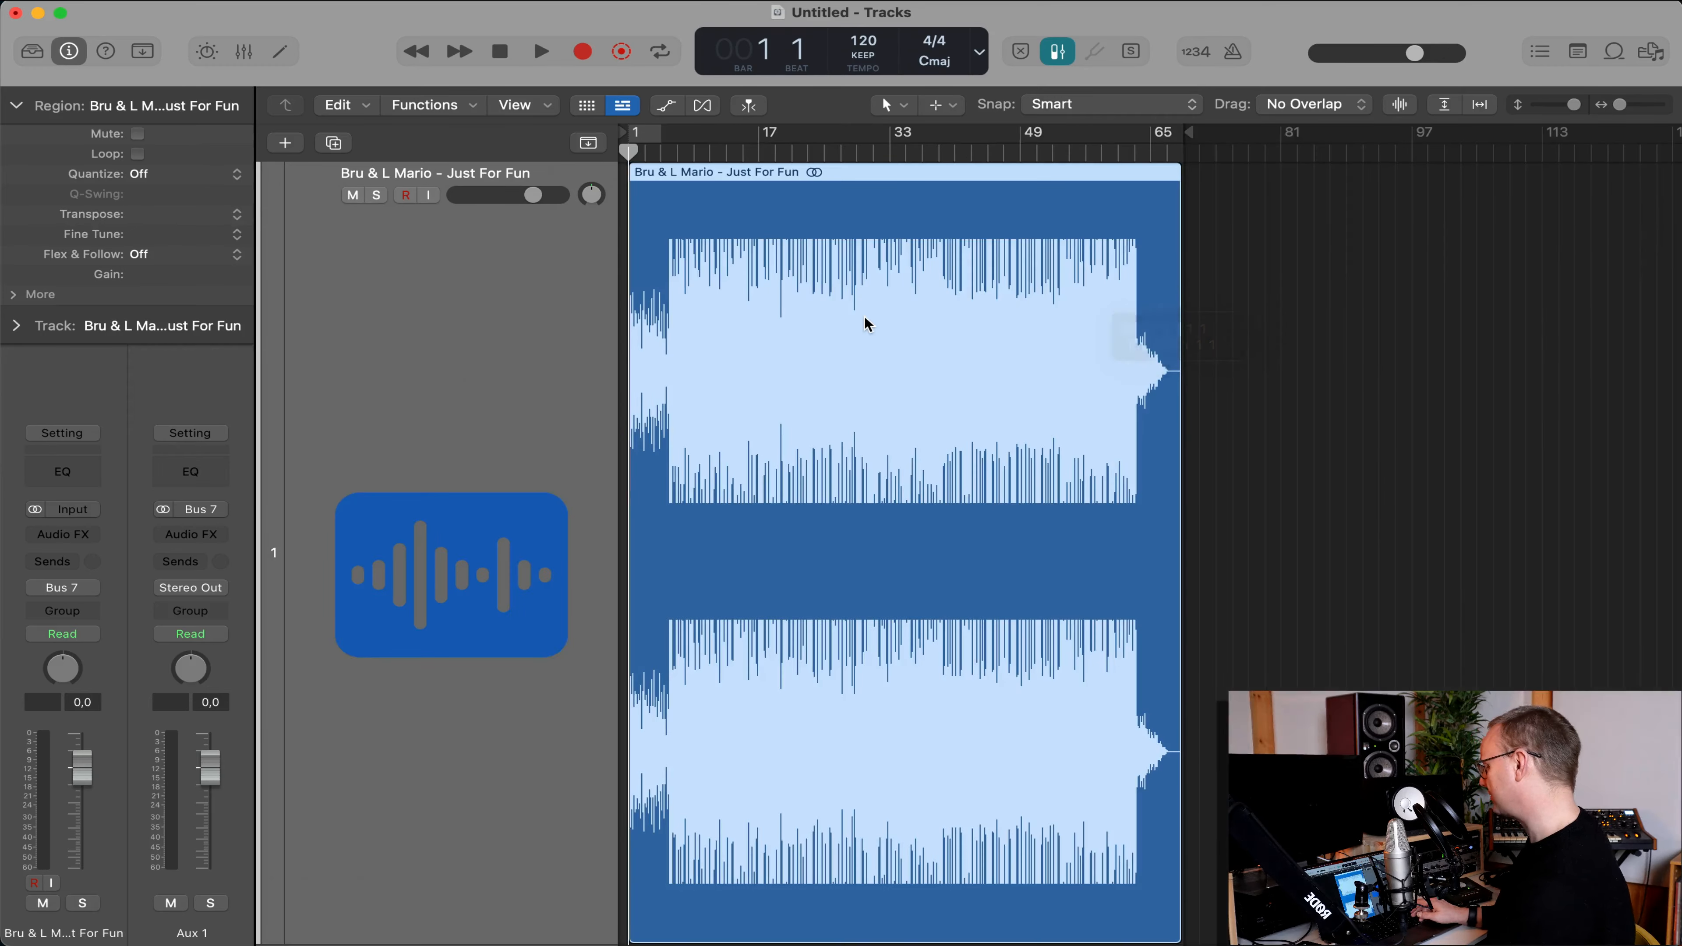
Play the imported mix and tap in the project tempo of 95 BPM.
{"action": "key", "text": "super+Right"}
{"action": "key", "text": "super+Right"}
{"action": "key", "text": "super+Right"}
{"action": "key", "text": "super+Right"}
{"action": "key", "text": "super+Right"}
{"action": "key", "text": "super+Right"}
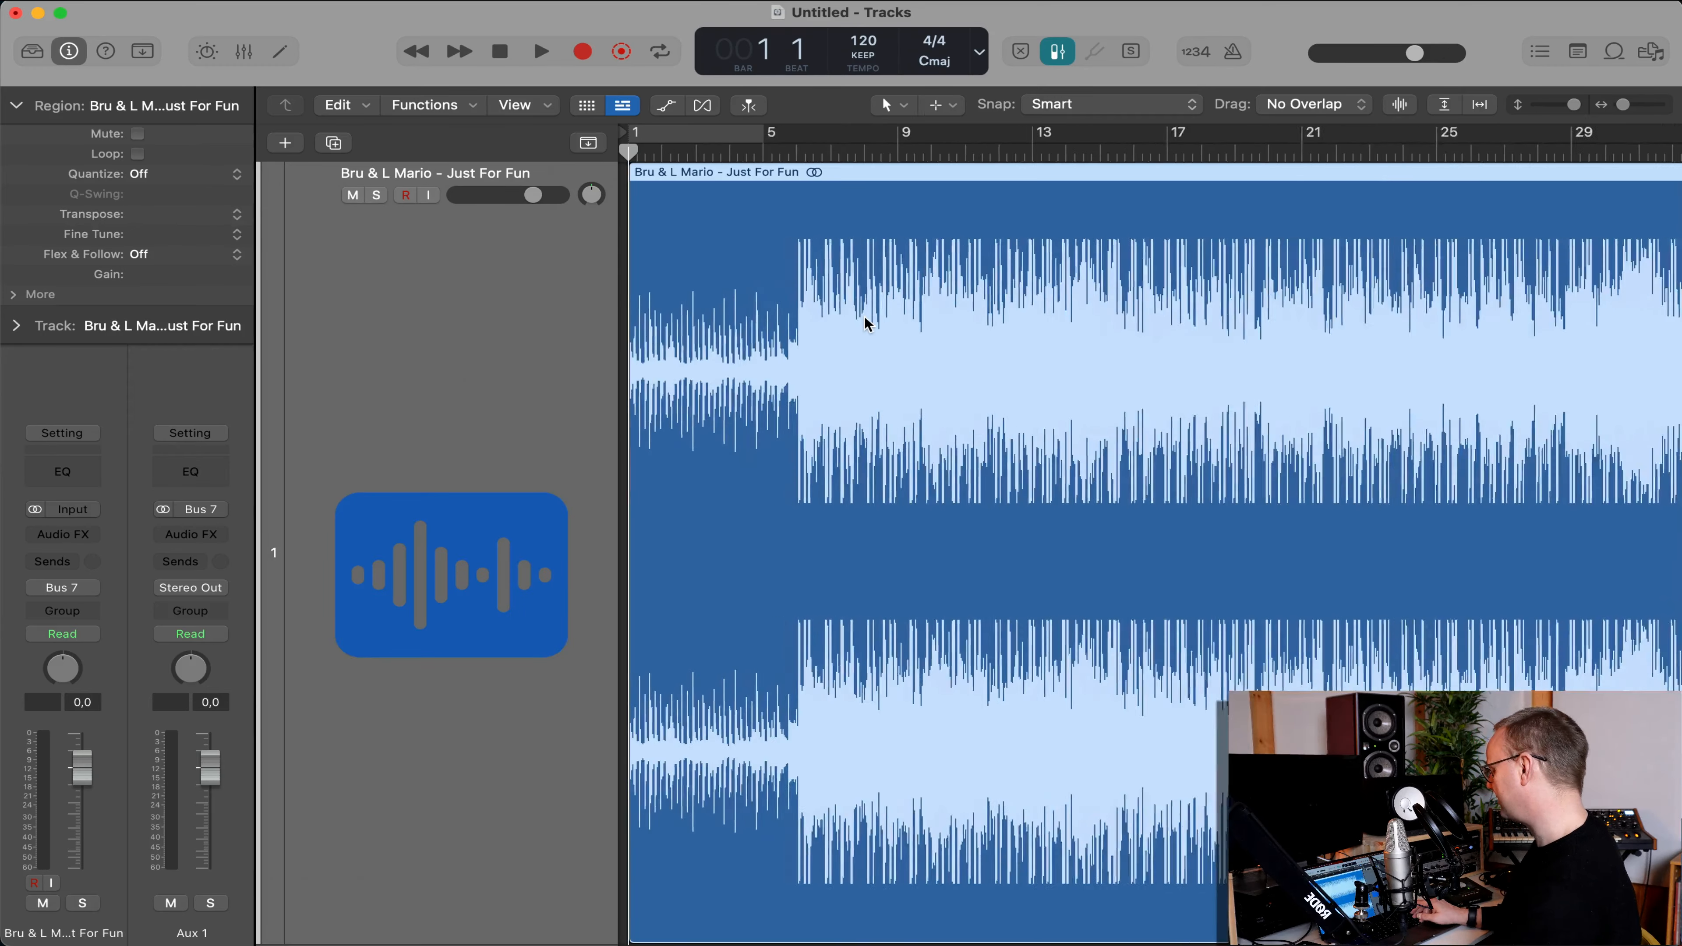
{"action": "key", "text": "super+Left"}
{"action": "key", "text": "super+Left"}
{"action": "key", "text": "space"}
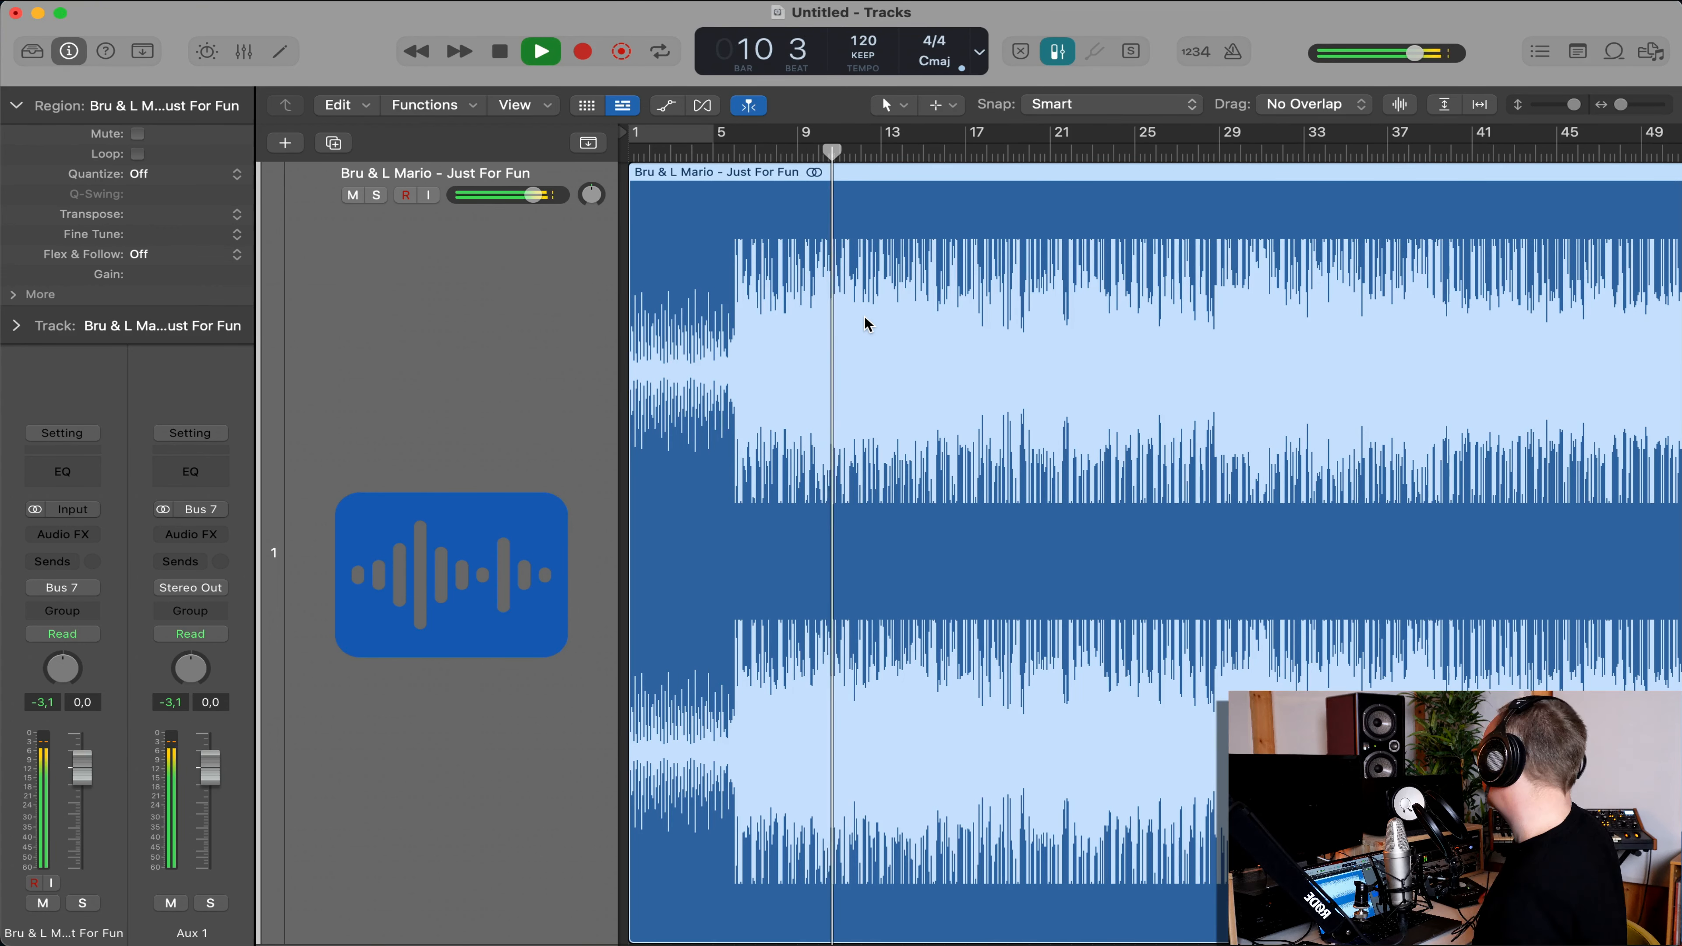
{"action": "key", "text": "shift+t"}
{"action": "key", "text": "shift+t"}
{"action": "key", "text": "shift+t"}
{"action": "key", "text": "shift+t"}
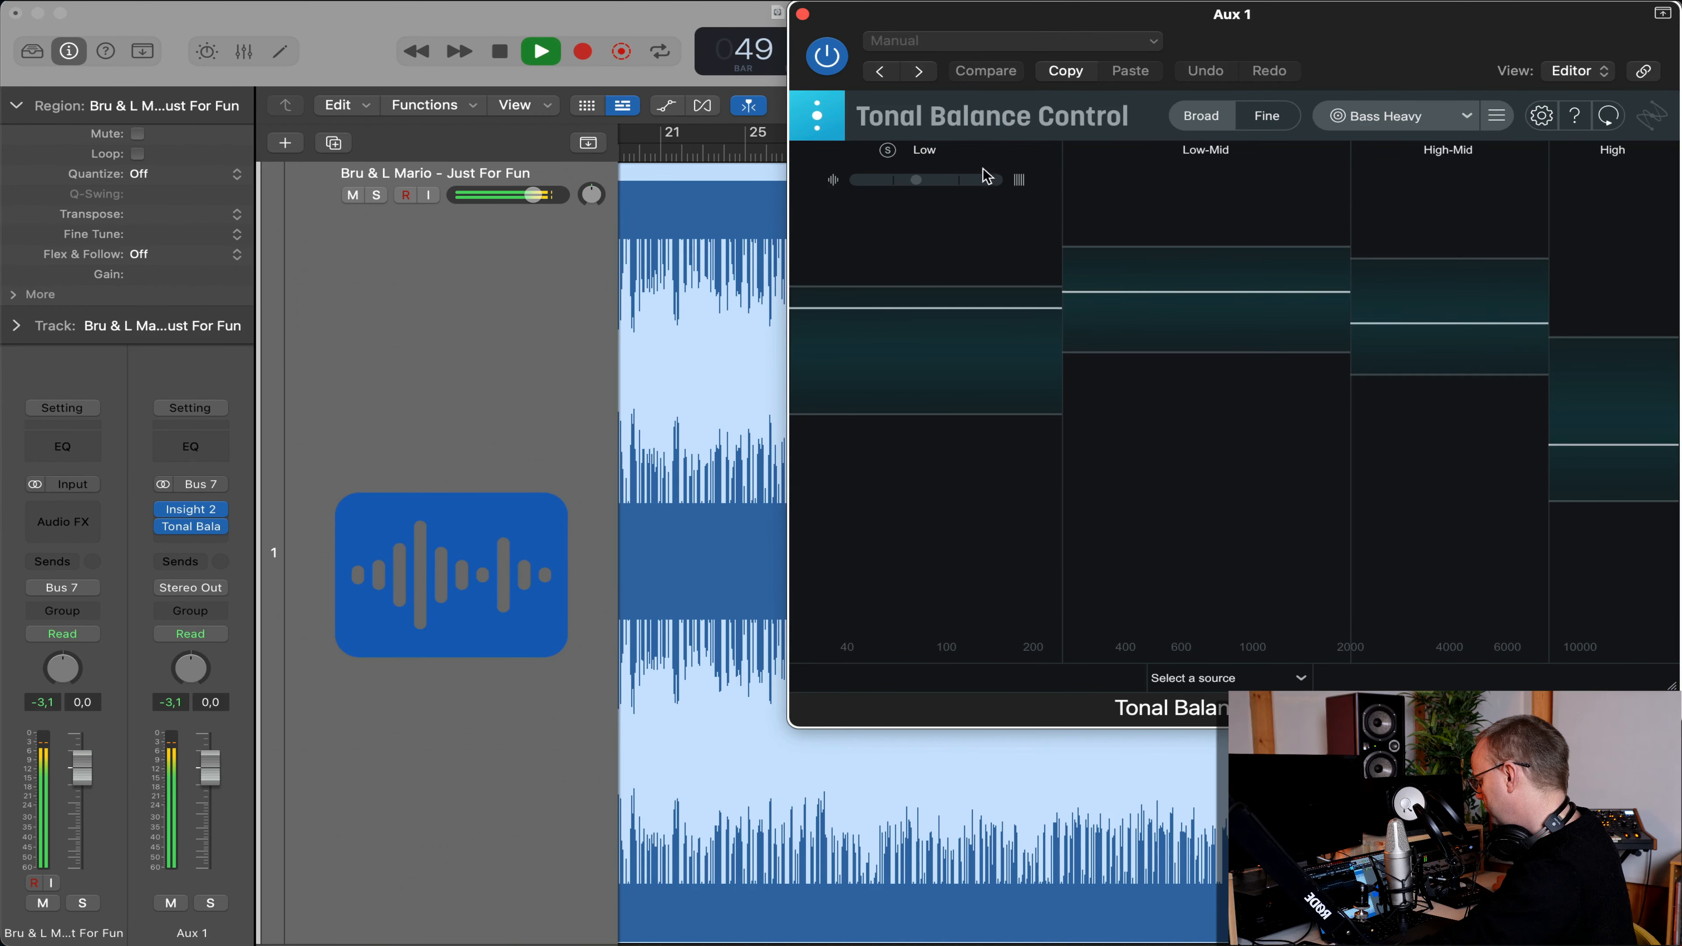
Solo the Low, High-Mid and High bands one at a time in Tonal Balance Control, then close it.
{"action": "left_click", "coordinate": [887, 152]}
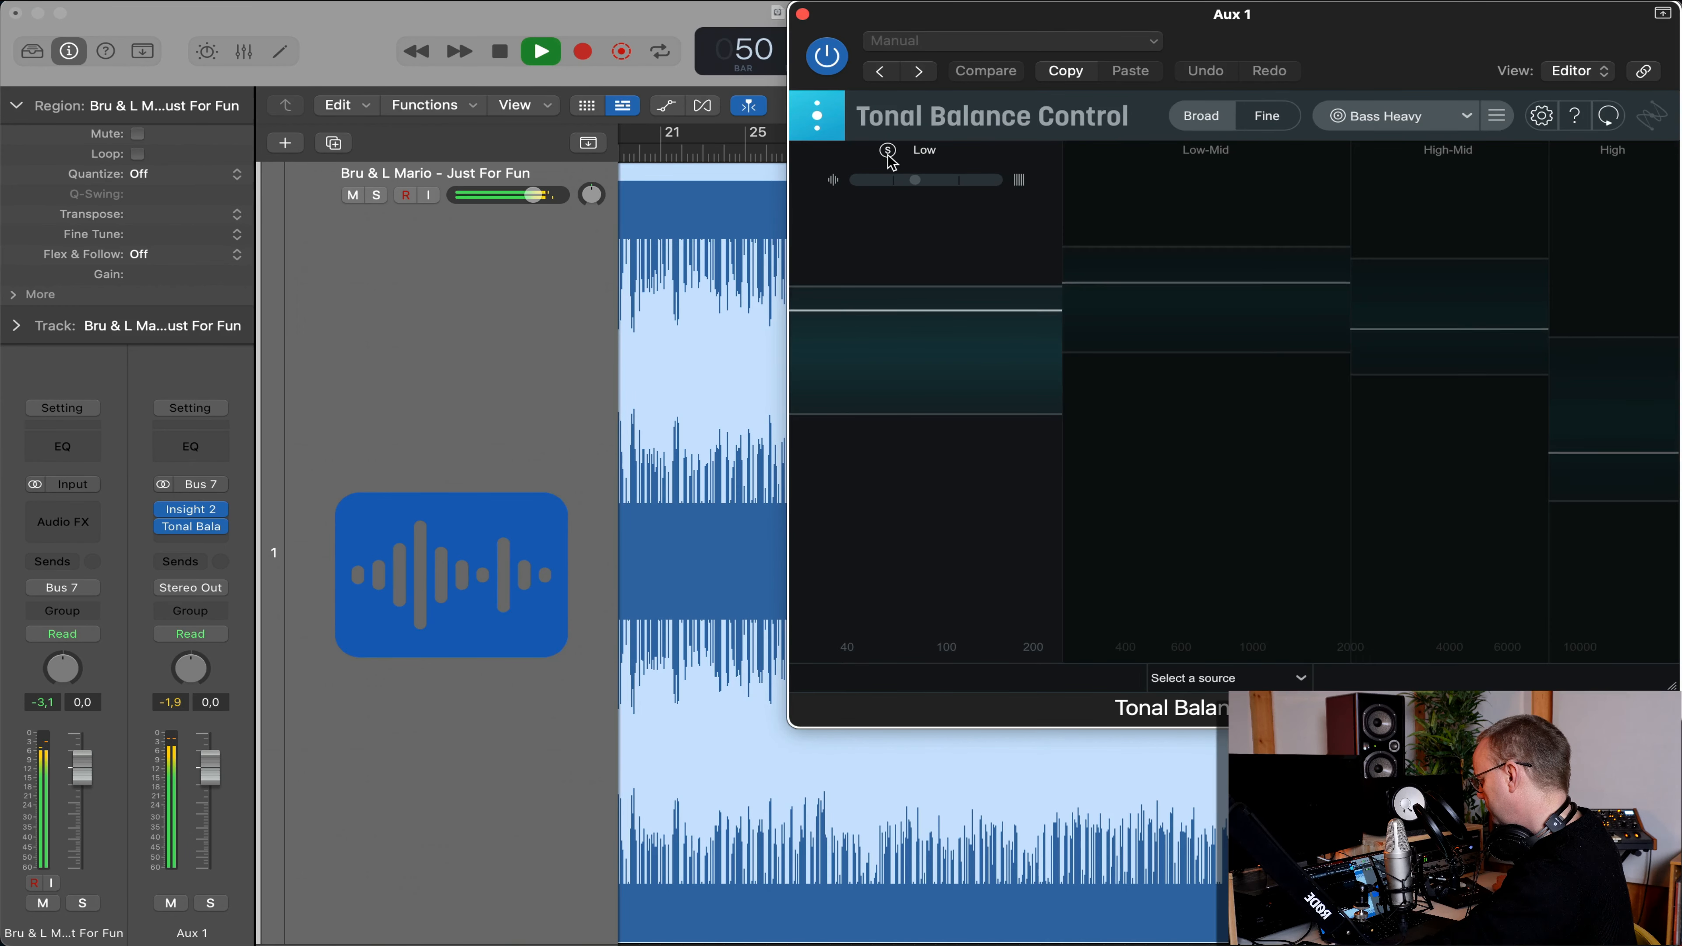
{"action": "left_click", "coordinate": [888, 151]}
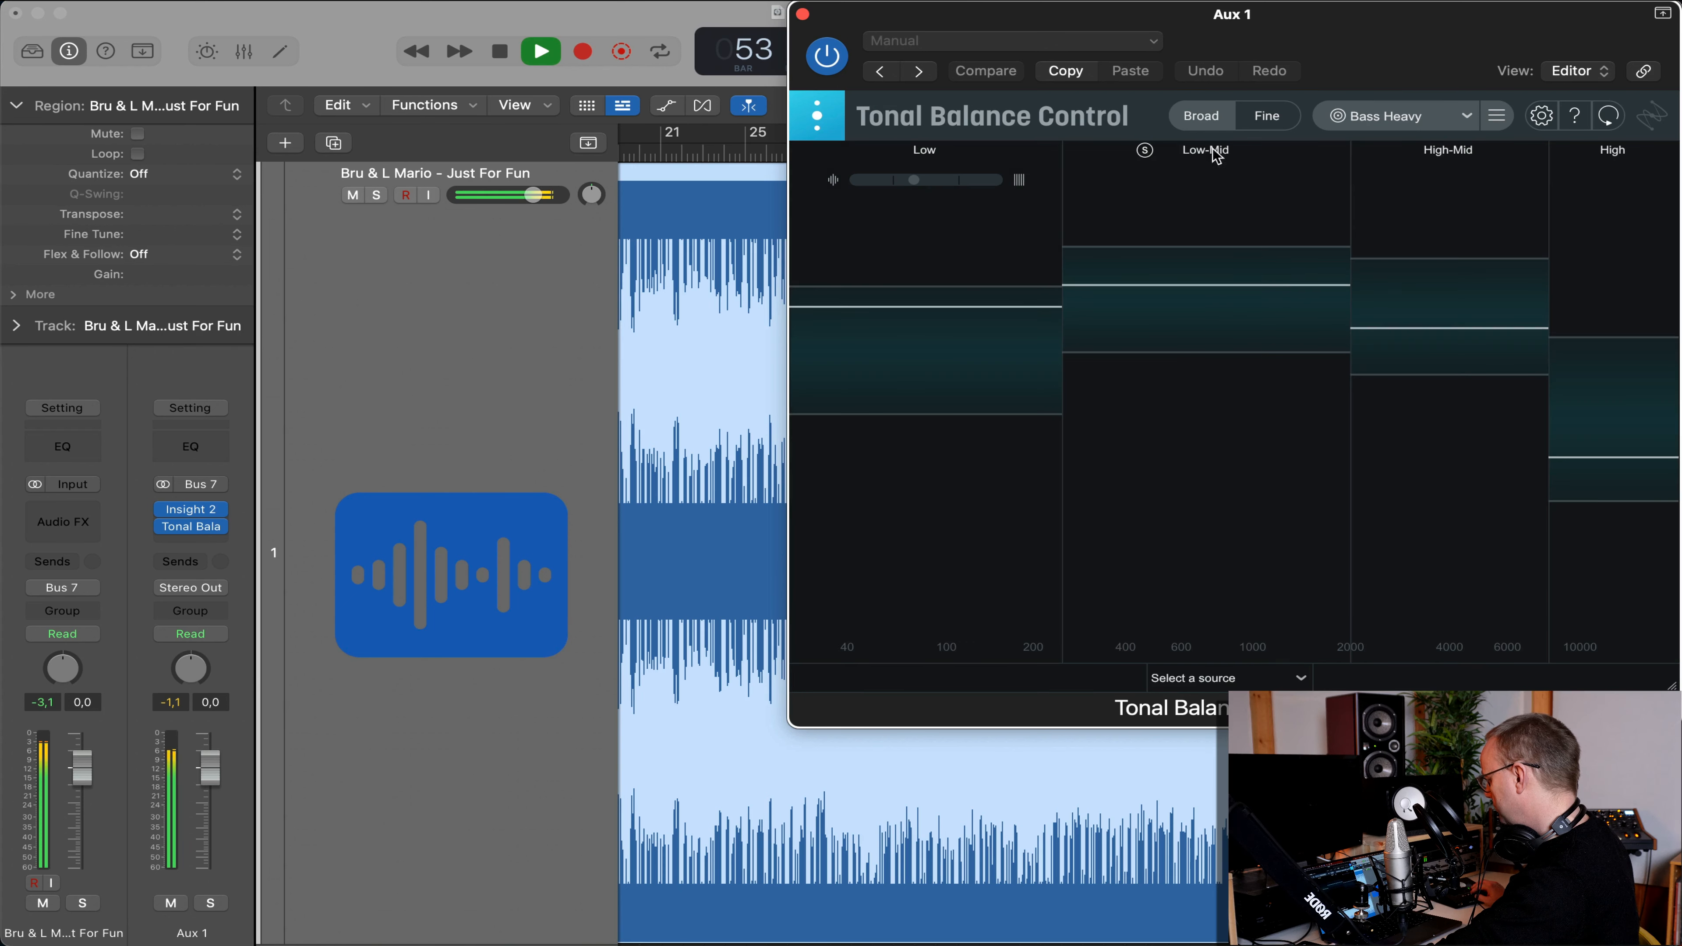
{"action": "left_click", "coordinate": [1384, 152]}
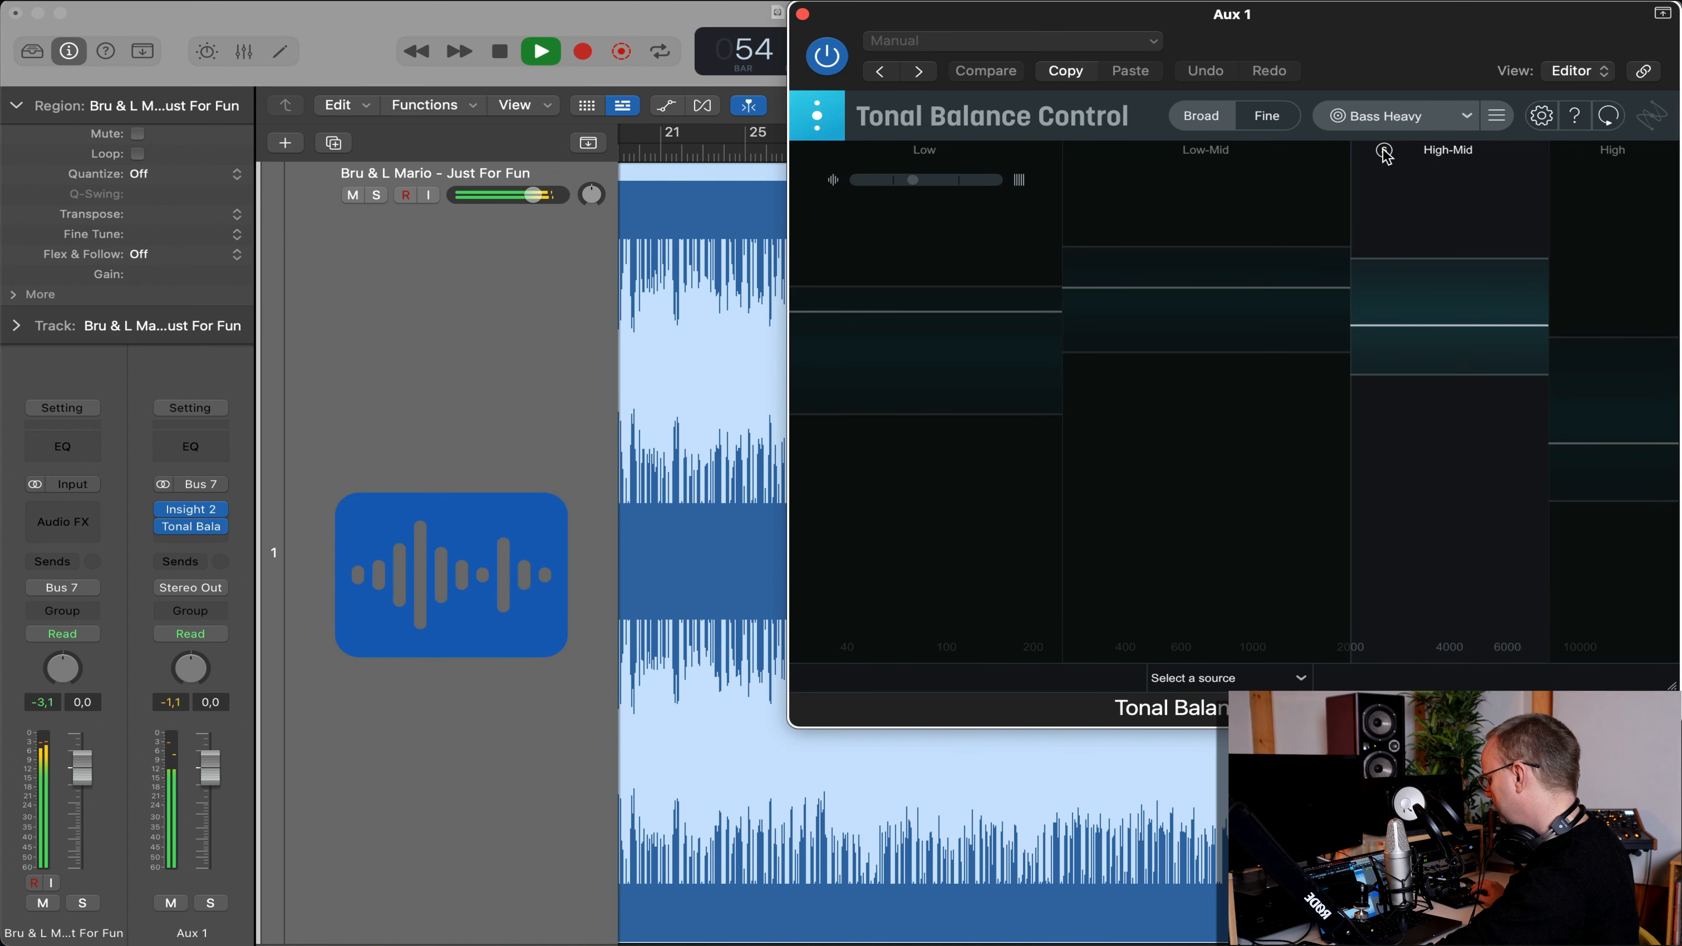
{"action": "left_click", "coordinate": [1384, 151]}
{"action": "left_click", "coordinate": [1580, 155]}
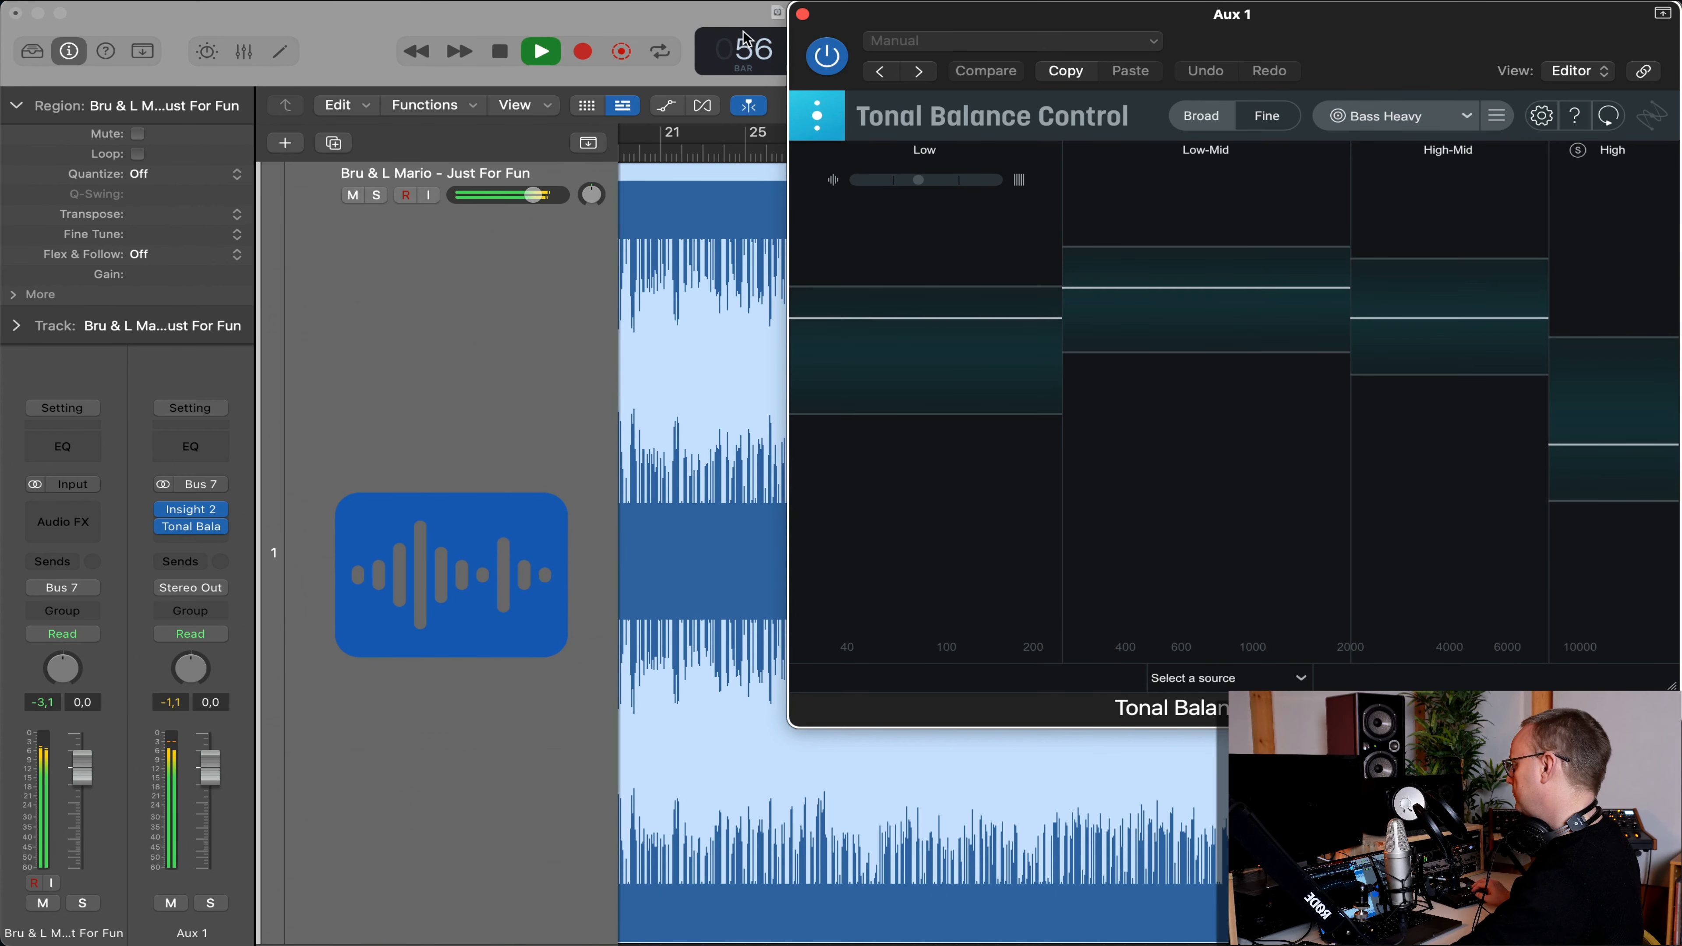
{"action": "left_click", "coordinate": [802, 14]}
Insert the Pro-Q 3 equalizer on the imported mix track, move its window aside, and stop playback.
{"action": "left_click", "coordinate": [63, 521]}
{"action": "mouse_move", "coordinate": [126, 598]}
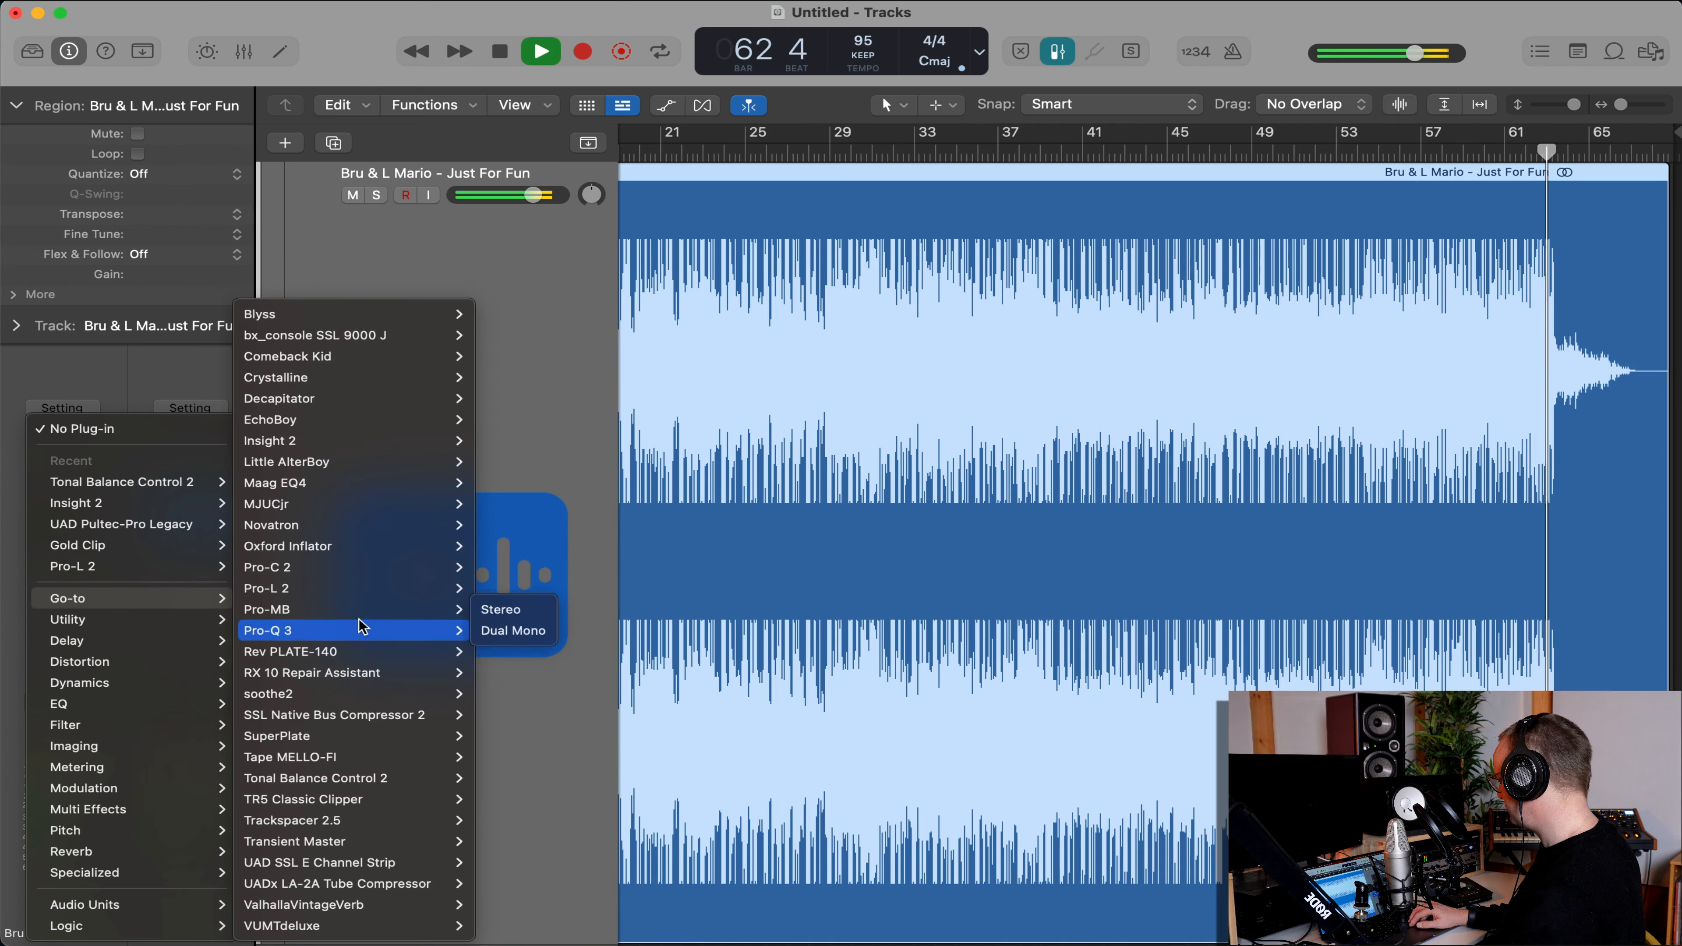
{"action": "left_click", "coordinate": [503, 629]}
{"action": "left_click_drag", "start_coordinate": [1079, 271], "coordinate": [661, 113]}
{"action": "key", "text": "space"}
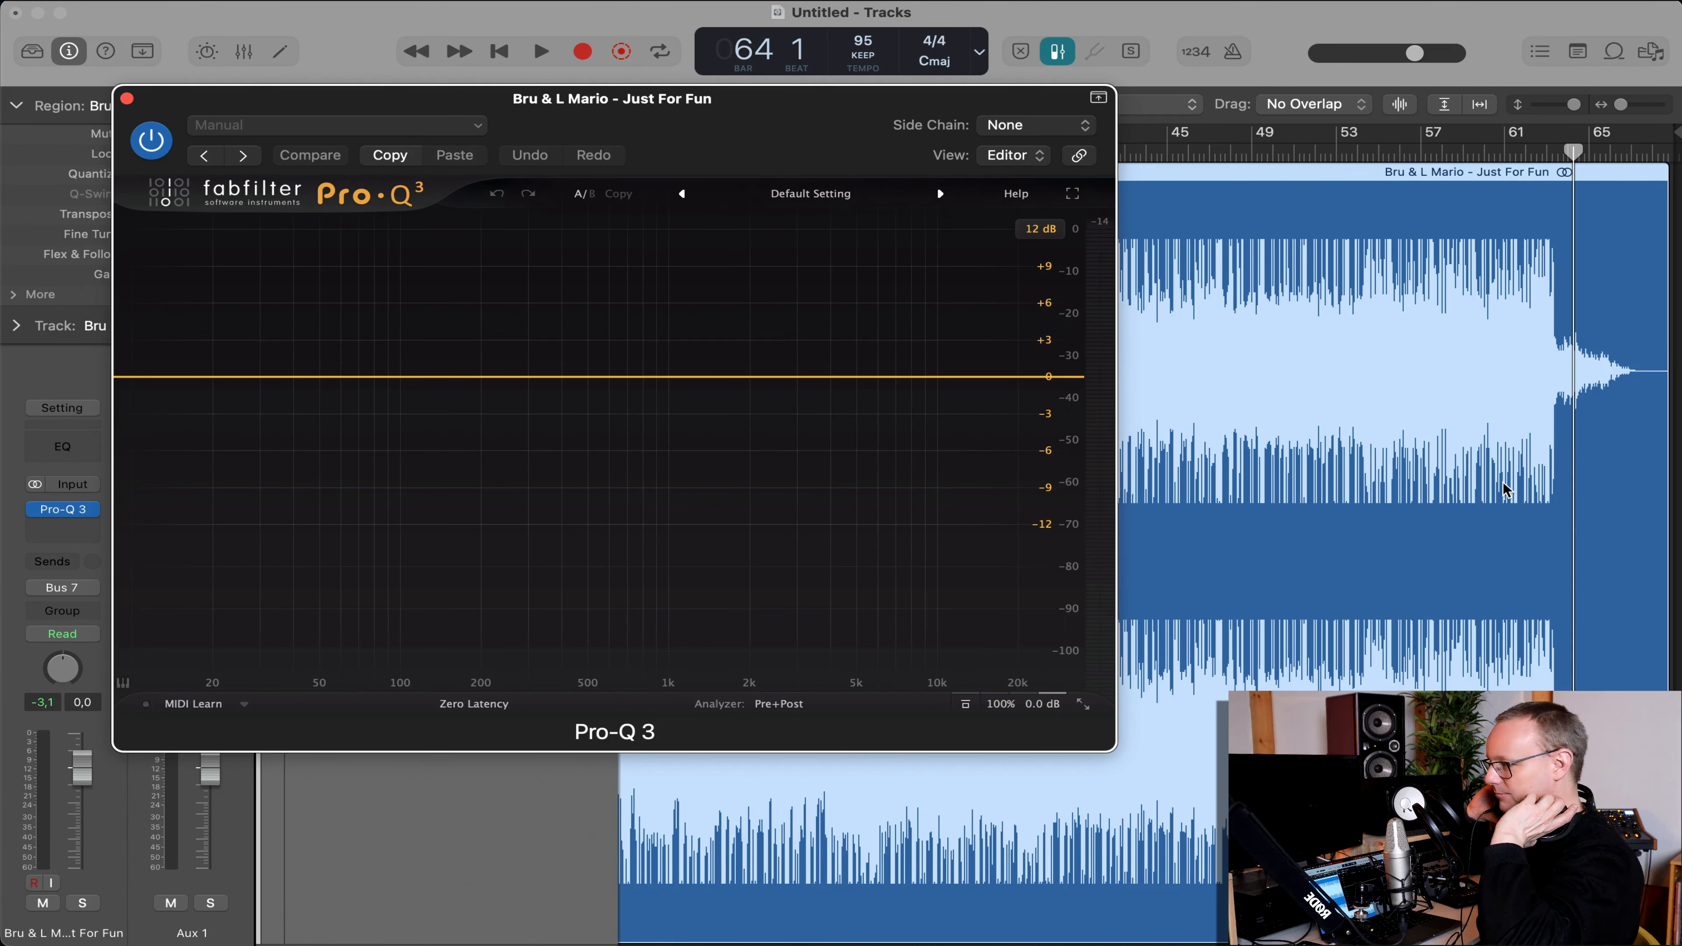
Play the mix from bar 37 and shape a broad second bell band near 353 Hz, about +1.5 dB with Q 0.161.
{"action": "key", "text": "space"}
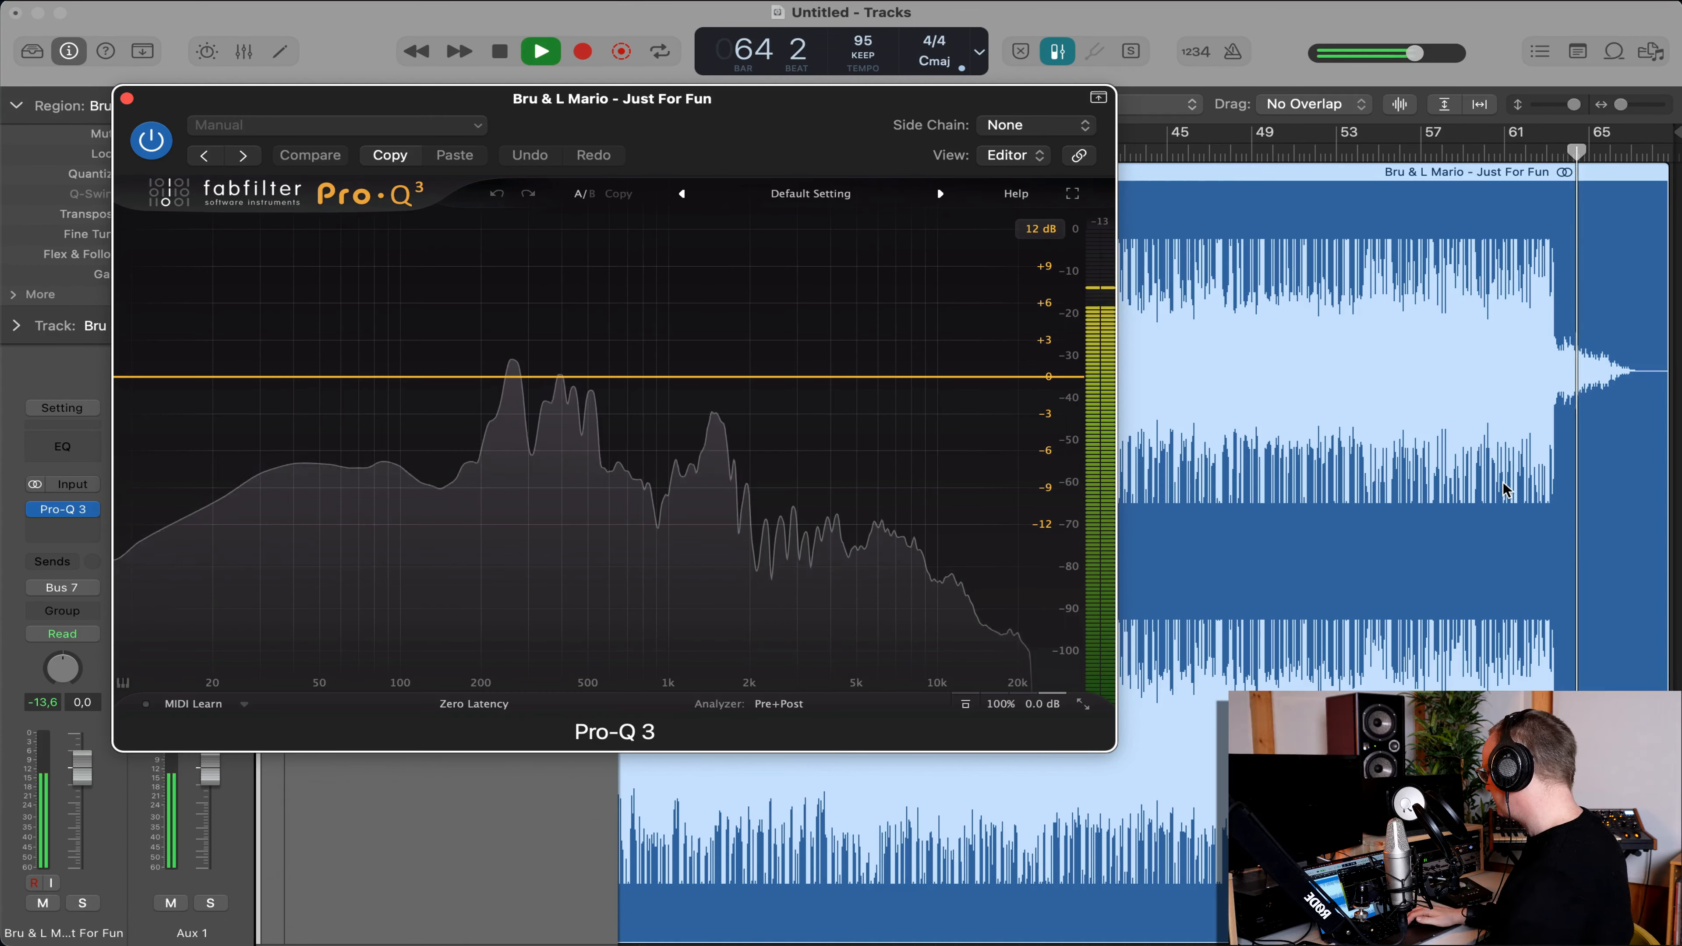
{"action": "left_click_drag", "start_coordinate": [803, 116], "coordinate": [618, 163]}
{"action": "left_click", "coordinate": [1006, 153]}
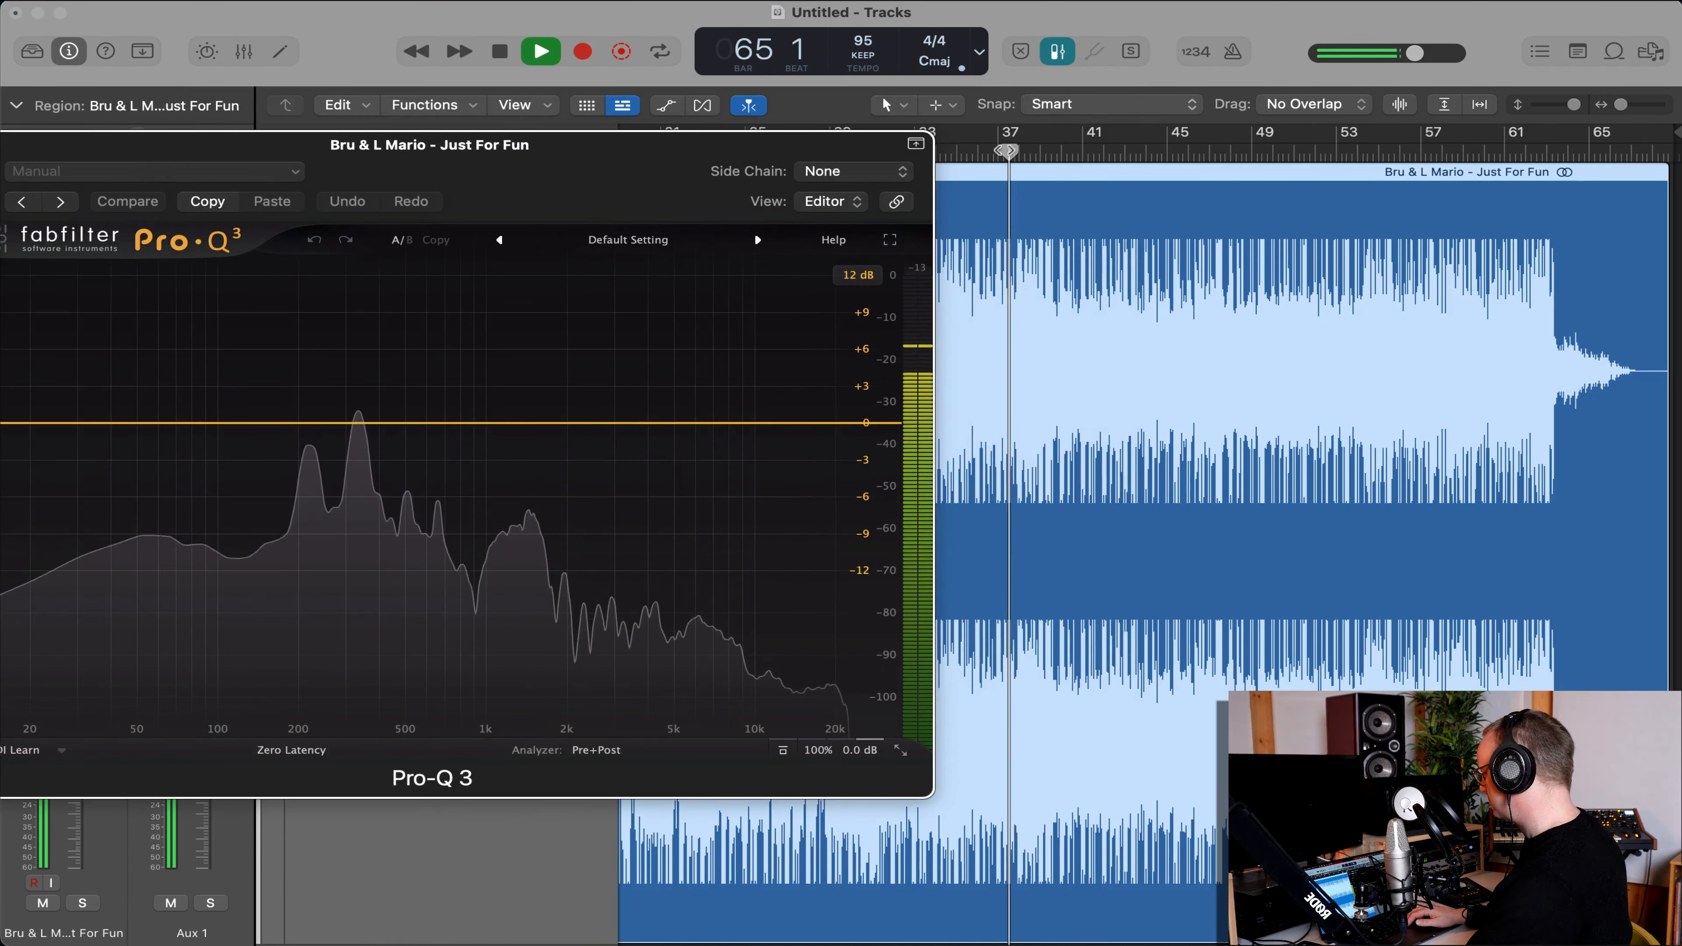
{"action": "left_click_drag", "start_coordinate": [424, 176], "coordinate": [670, 115]}
{"action": "left_click_drag", "start_coordinate": [428, 361], "coordinate": [606, 345]}
{"action": "scroll", "coordinate": [413, 267], "scroll_direction": "down", "scroll_amount": 5}
{"action": "scroll", "coordinate": [422, 260], "scroll_direction": "down", "scroll_amount": 3}
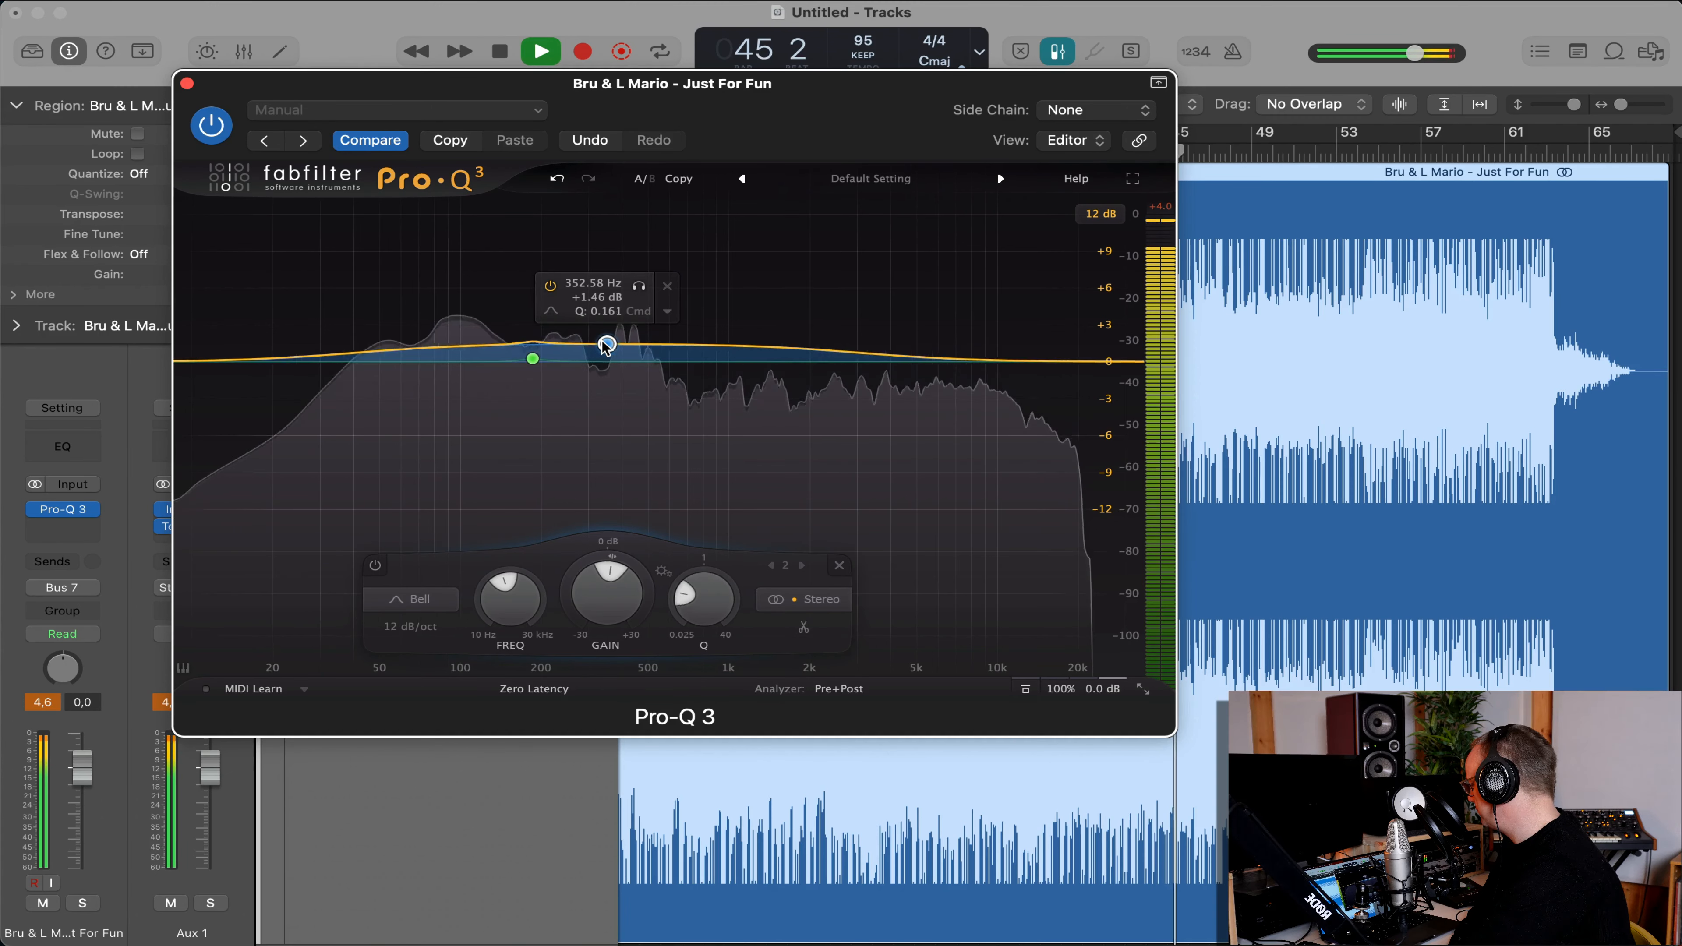
Narrow the second equalizer band to Q 1.655 and sweep it at about +8.7 dB up to about 1427 Hz.
{"action": "scroll", "coordinate": [606, 345], "scroll_direction": "up", "scroll_amount": 10}
{"action": "scroll", "coordinate": [603, 342], "scroll_direction": "up", "scroll_amount": 3}
{"action": "left_click_drag", "start_coordinate": [603, 342], "coordinate": [740, 257]}
{"action": "scroll", "coordinate": [672, 256], "scroll_direction": "down", "scroll_amount": 3}
{"action": "scroll", "coordinate": [687, 254], "scroll_direction": "down", "scroll_amount": 2}
{"action": "scroll", "coordinate": [741, 256], "scroll_direction": "down", "scroll_amount": 3}
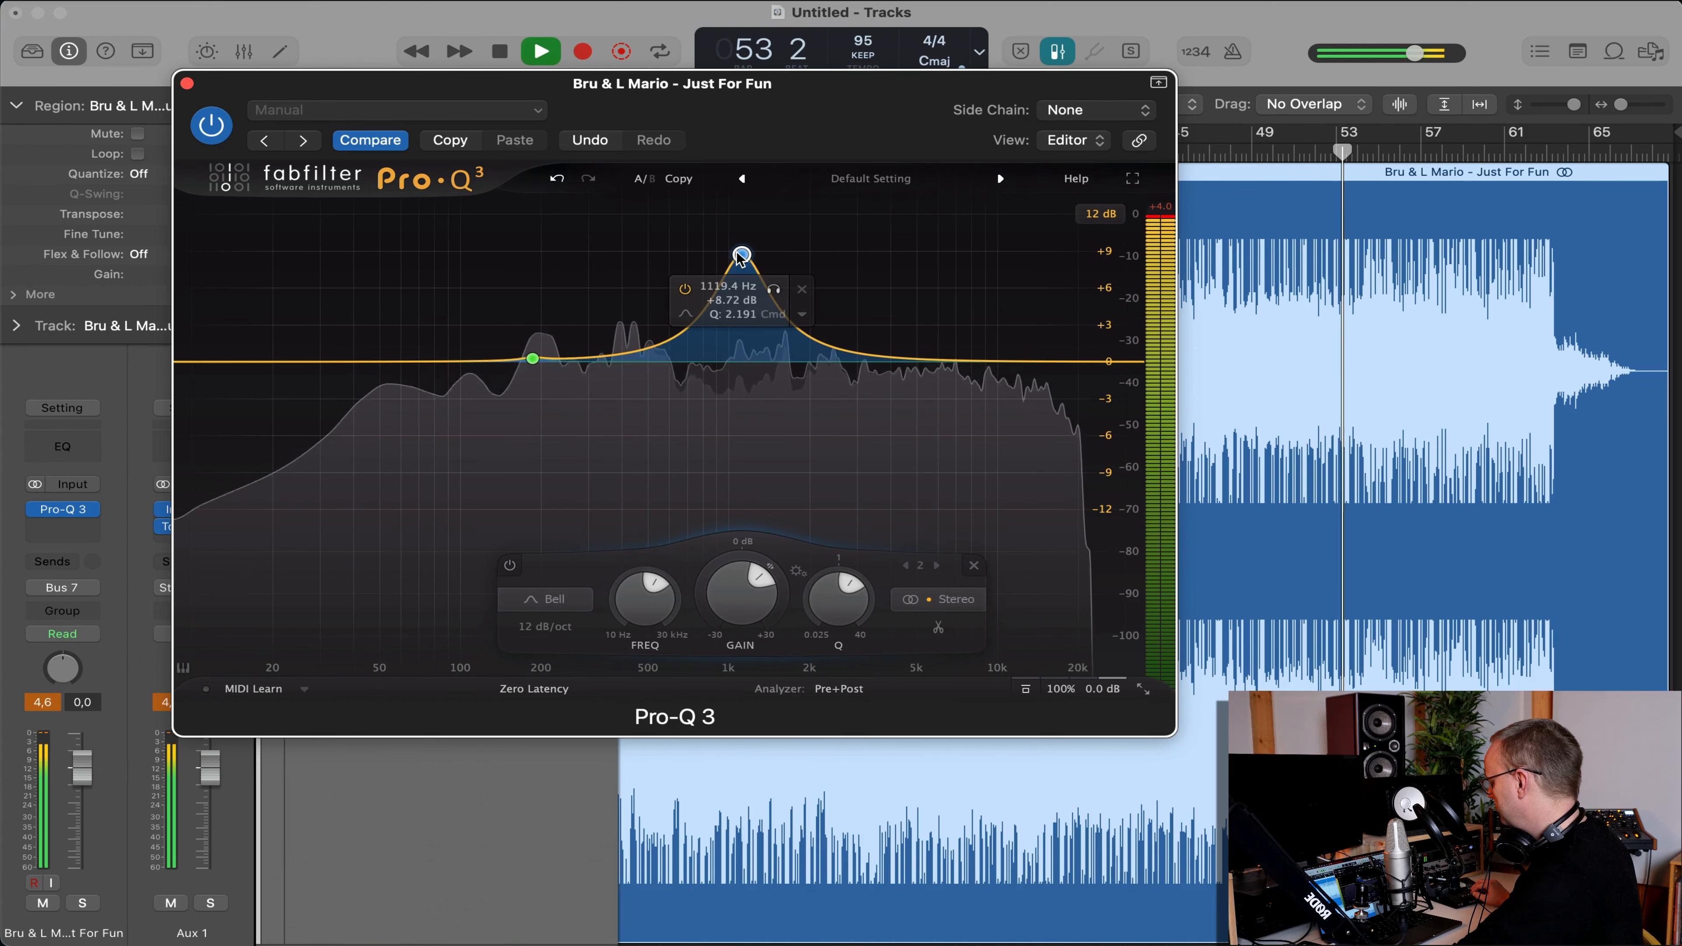
{"action": "scroll", "coordinate": [741, 256], "scroll_direction": "up", "scroll_amount": 2}
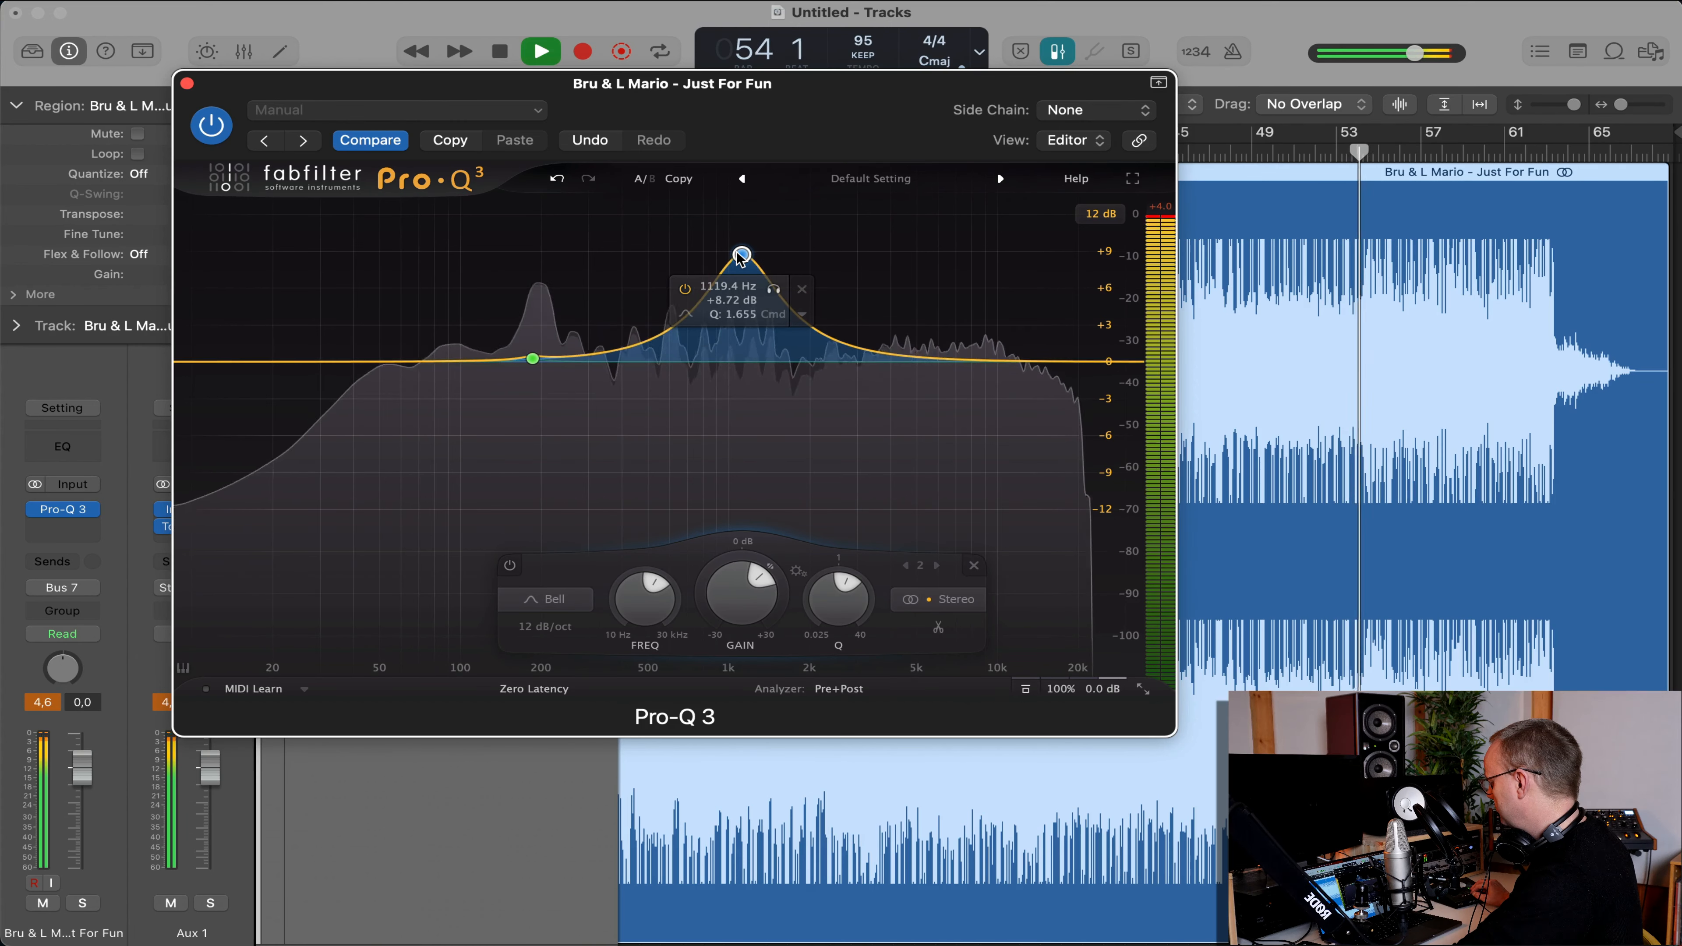
{"action": "left_click_drag", "start_coordinate": [717, 258], "coordinate": [766, 258]}
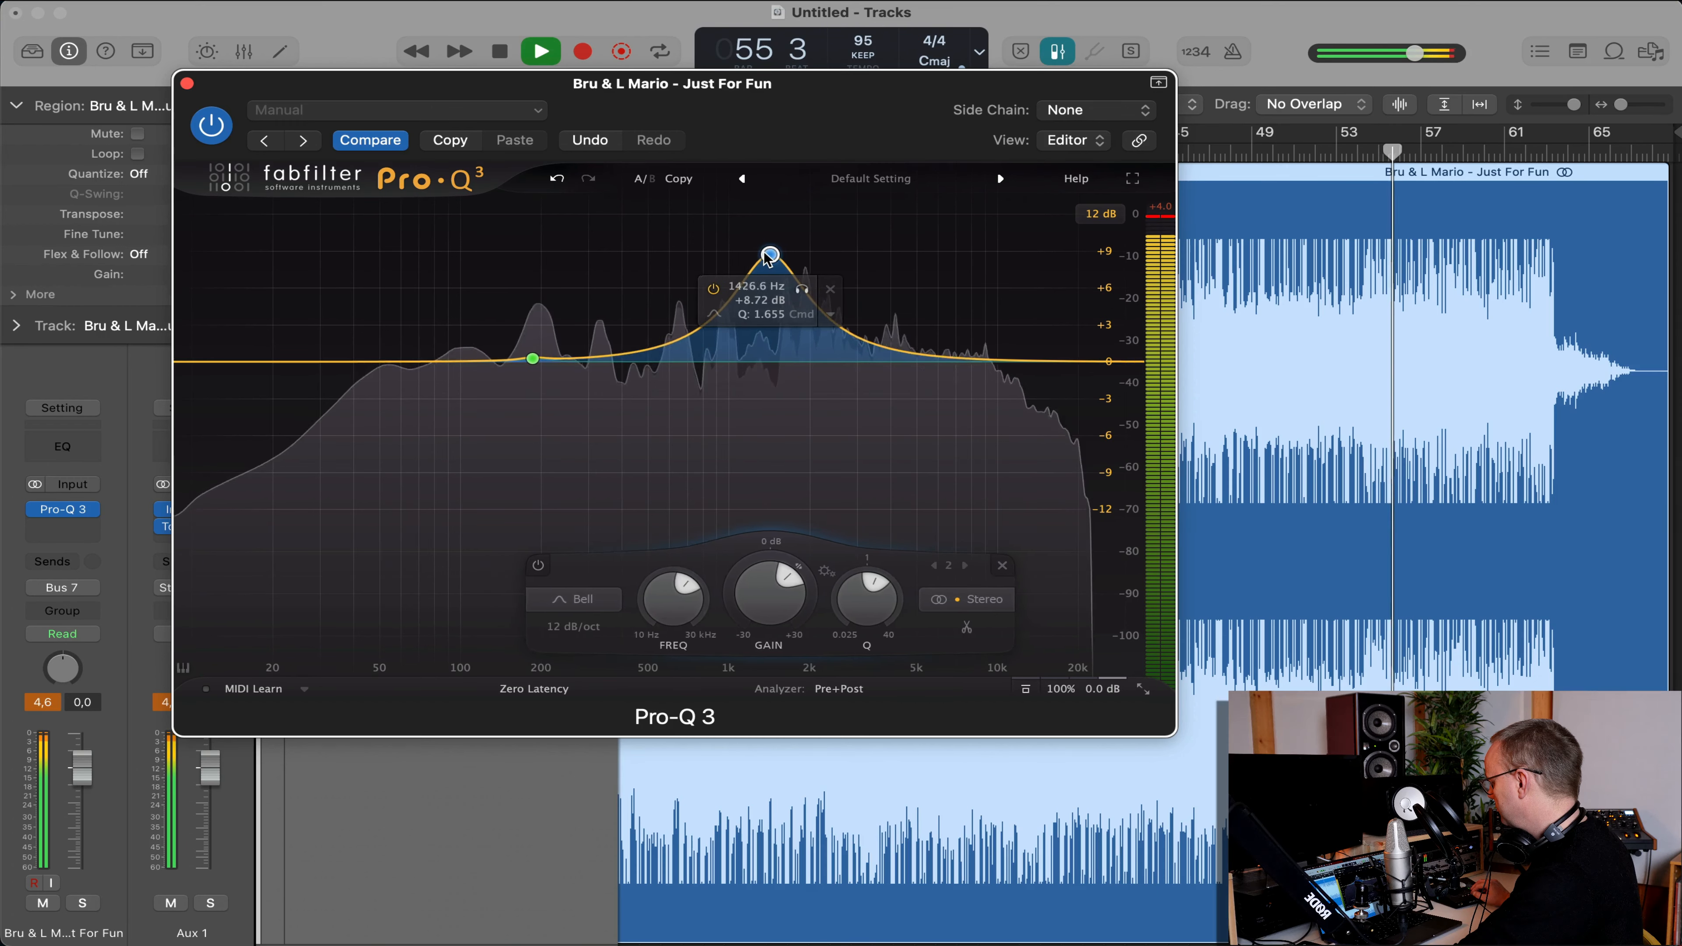
Audition a third bell band near 3.1 kHz at about +7.3 dB with varying Q, and settle it flat near 10 kHz.
{"action": "left_click_drag", "start_coordinate": [750, 258], "coordinate": [862, 273]}
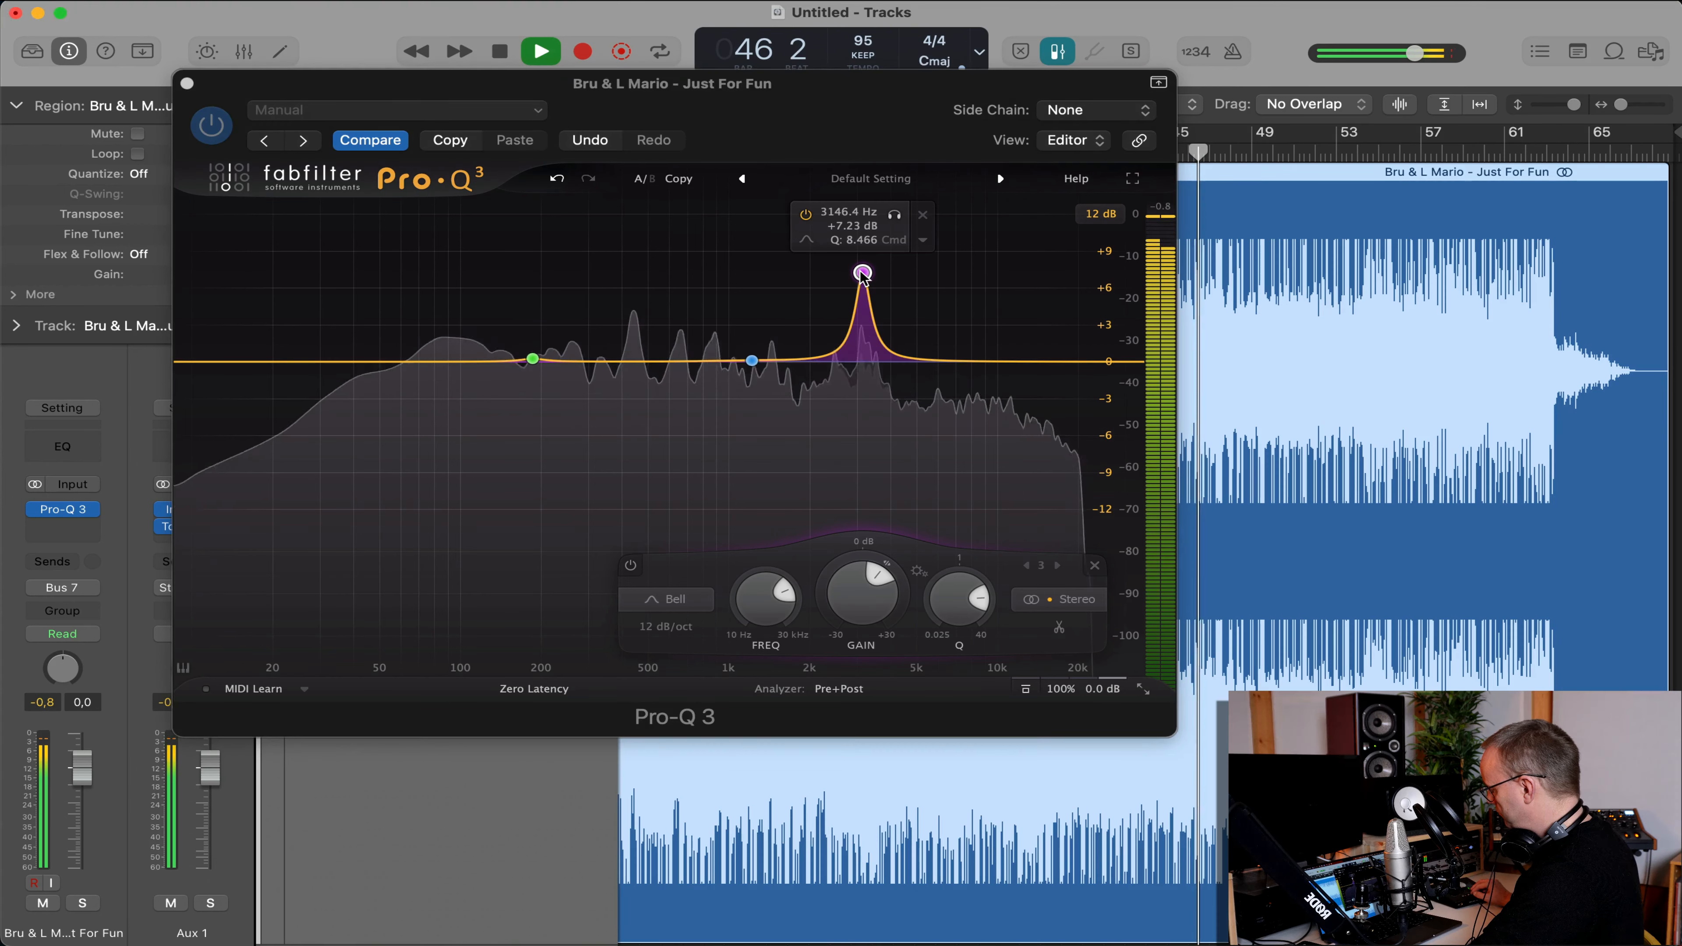
{"action": "left_click", "coordinate": [862, 273]}
{"action": "scroll", "coordinate": [862, 273], "scroll_direction": "down", "scroll_amount": 1}
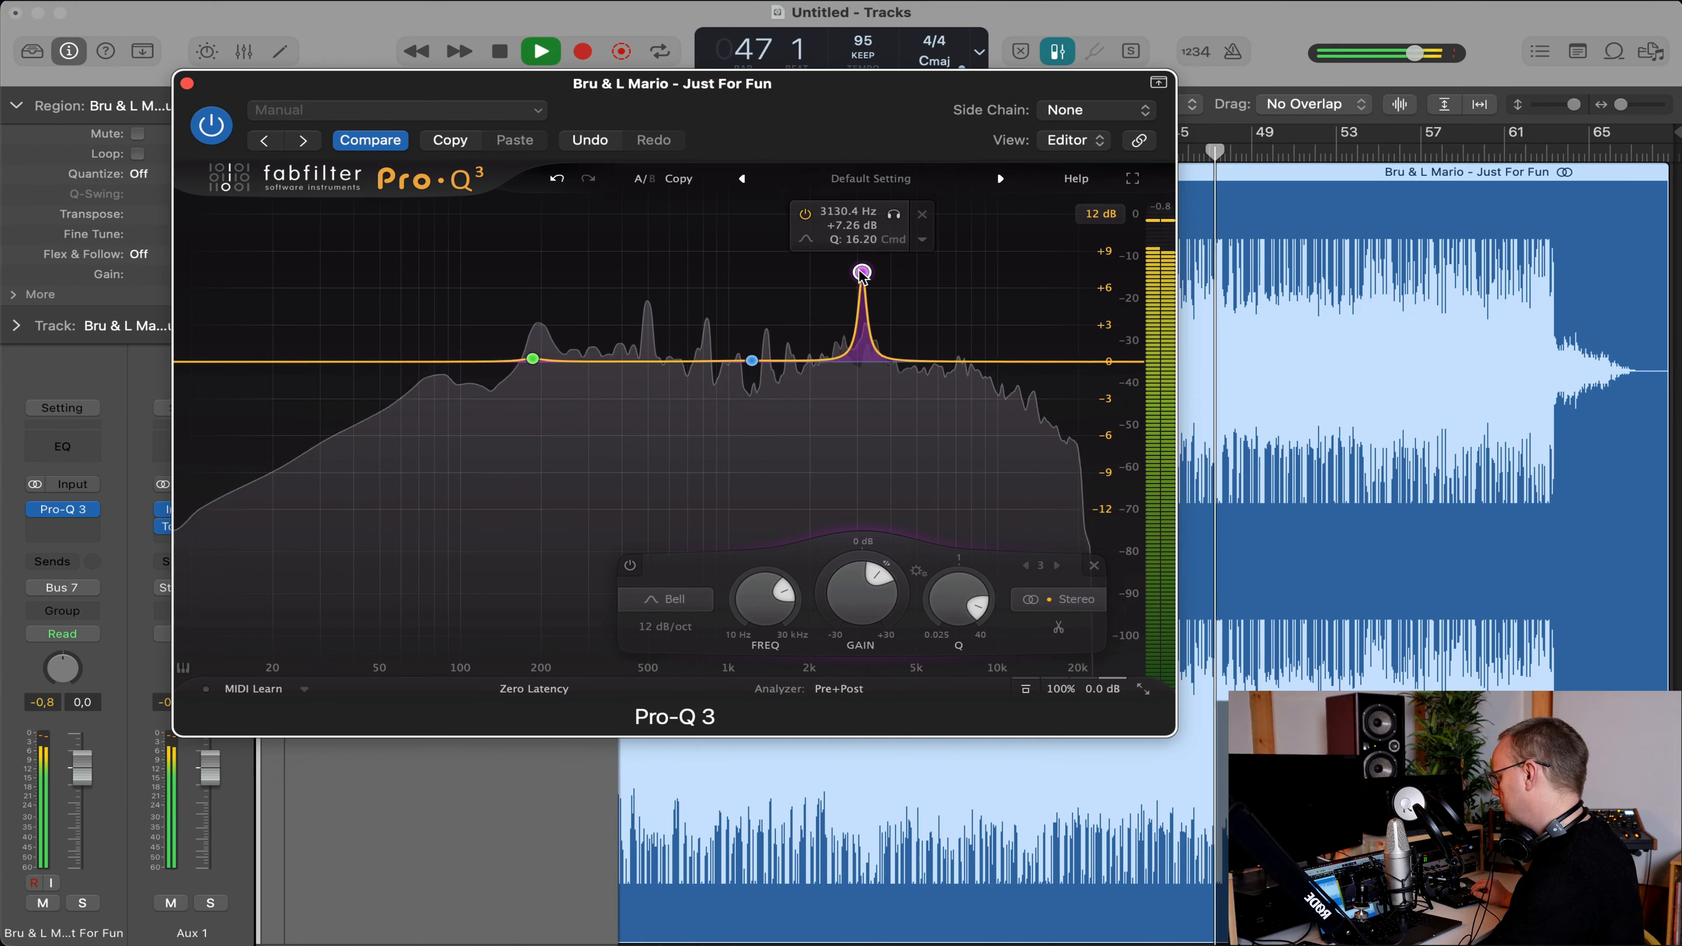
{"action": "scroll", "coordinate": [861, 273], "scroll_direction": "down", "scroll_amount": 10}
{"action": "scroll", "coordinate": [862, 272], "scroll_direction": "down", "scroll_amount": 10}
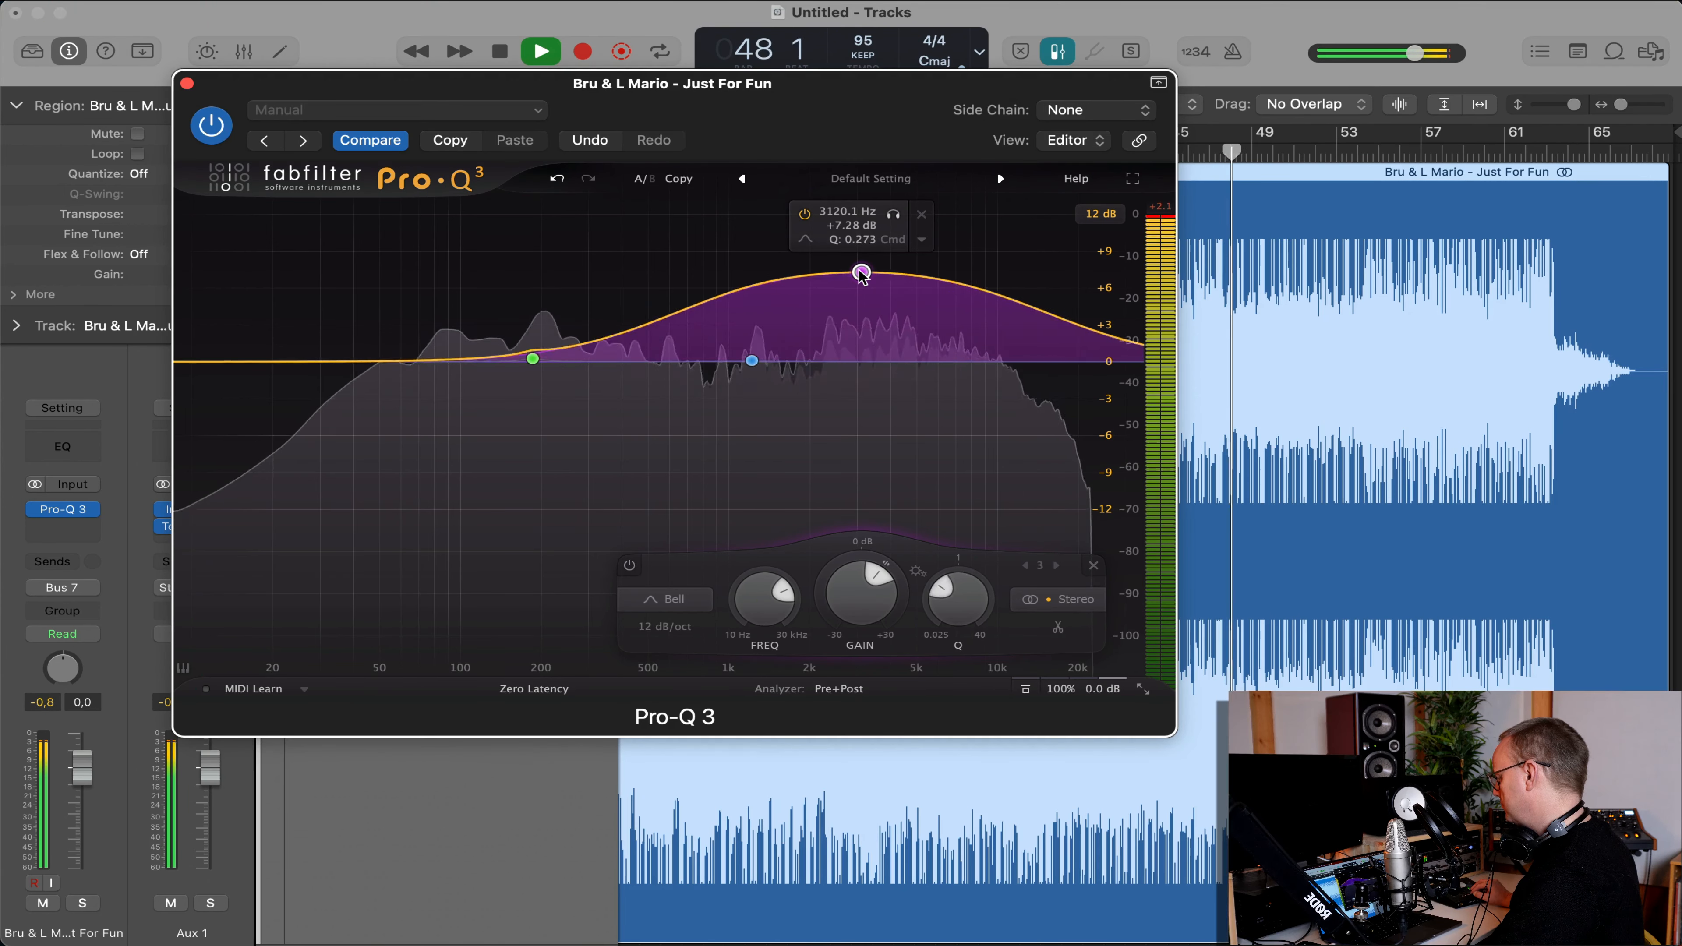
{"action": "scroll", "coordinate": [861, 272], "scroll_direction": "up", "scroll_amount": 5}
{"action": "left_click_drag", "start_coordinate": [862, 273], "coordinate": [996, 361]}
Place a fourth bell band at about 4461 Hz with +0.01 dB gain and Q 1.663, and stop playback.
{"action": "left_click_drag", "start_coordinate": [867, 364], "coordinate": [905, 363]}
{"action": "scroll", "coordinate": [858, 339], "scroll_direction": "up", "scroll_amount": 4}
{"action": "scroll", "coordinate": [907, 251], "scroll_direction": "up", "scroll_amount": 3}
{"action": "scroll", "coordinate": [907, 252], "scroll_direction": "down", "scroll_amount": 5}
{"action": "scroll", "coordinate": [905, 367], "scroll_direction": "up", "scroll_amount": 1}
{"action": "key", "text": "space"}
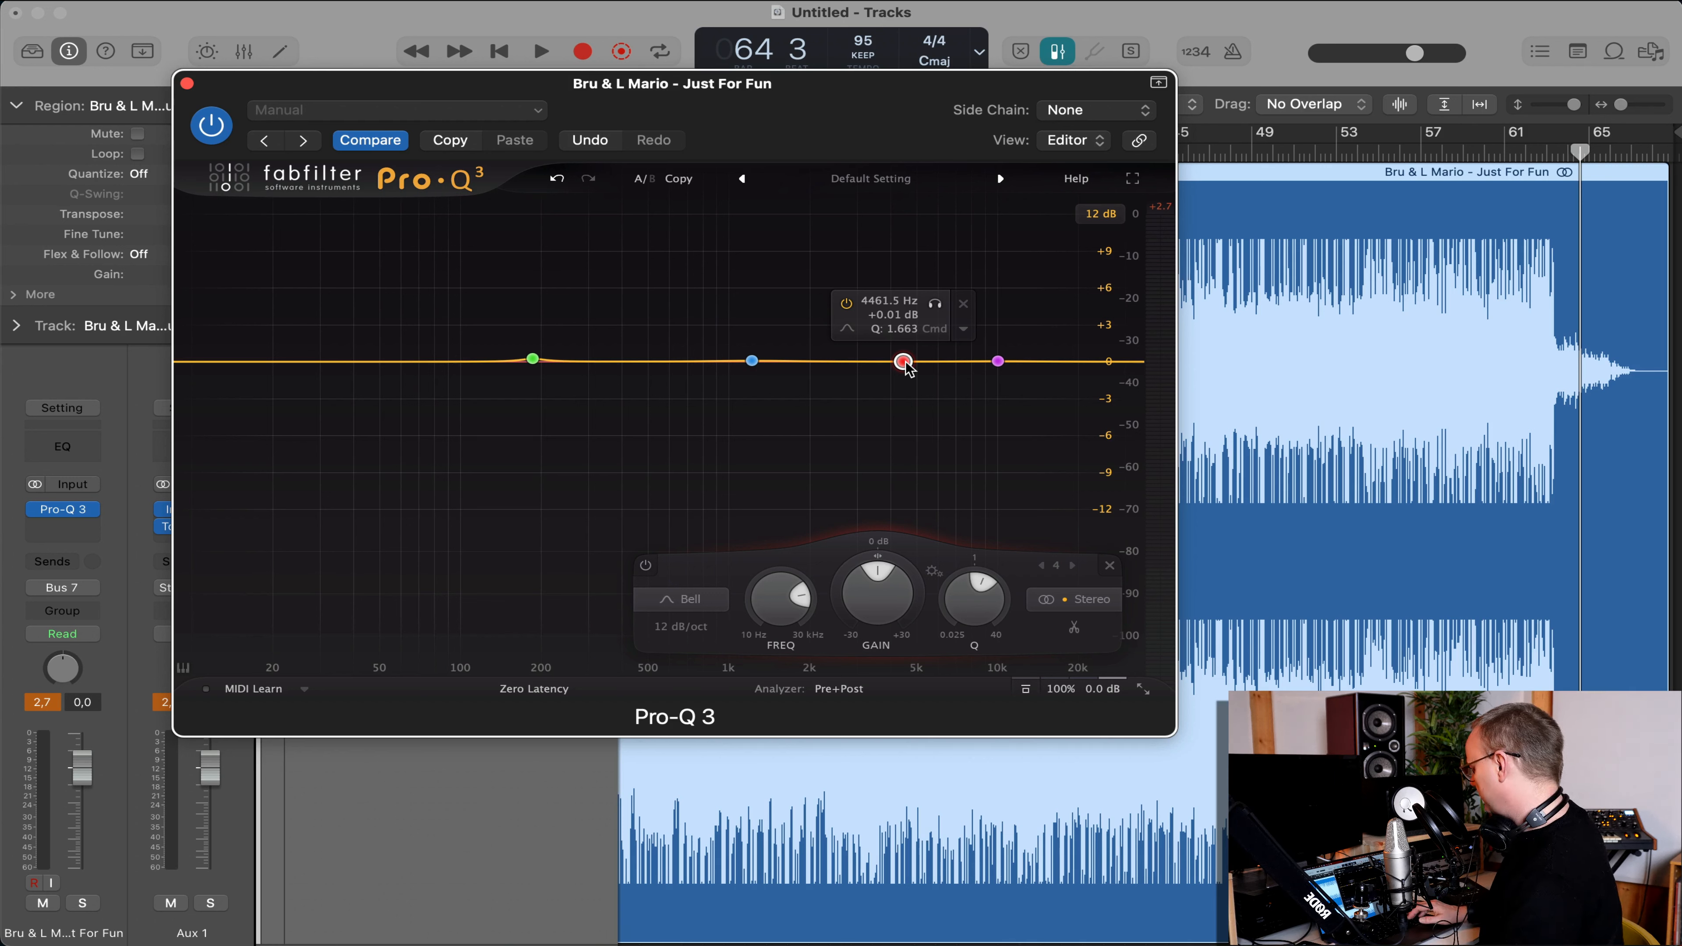
Switch the equalizer's processing mode to Linear Phase with High resolution.
{"action": "left_click", "coordinate": [535, 690]}
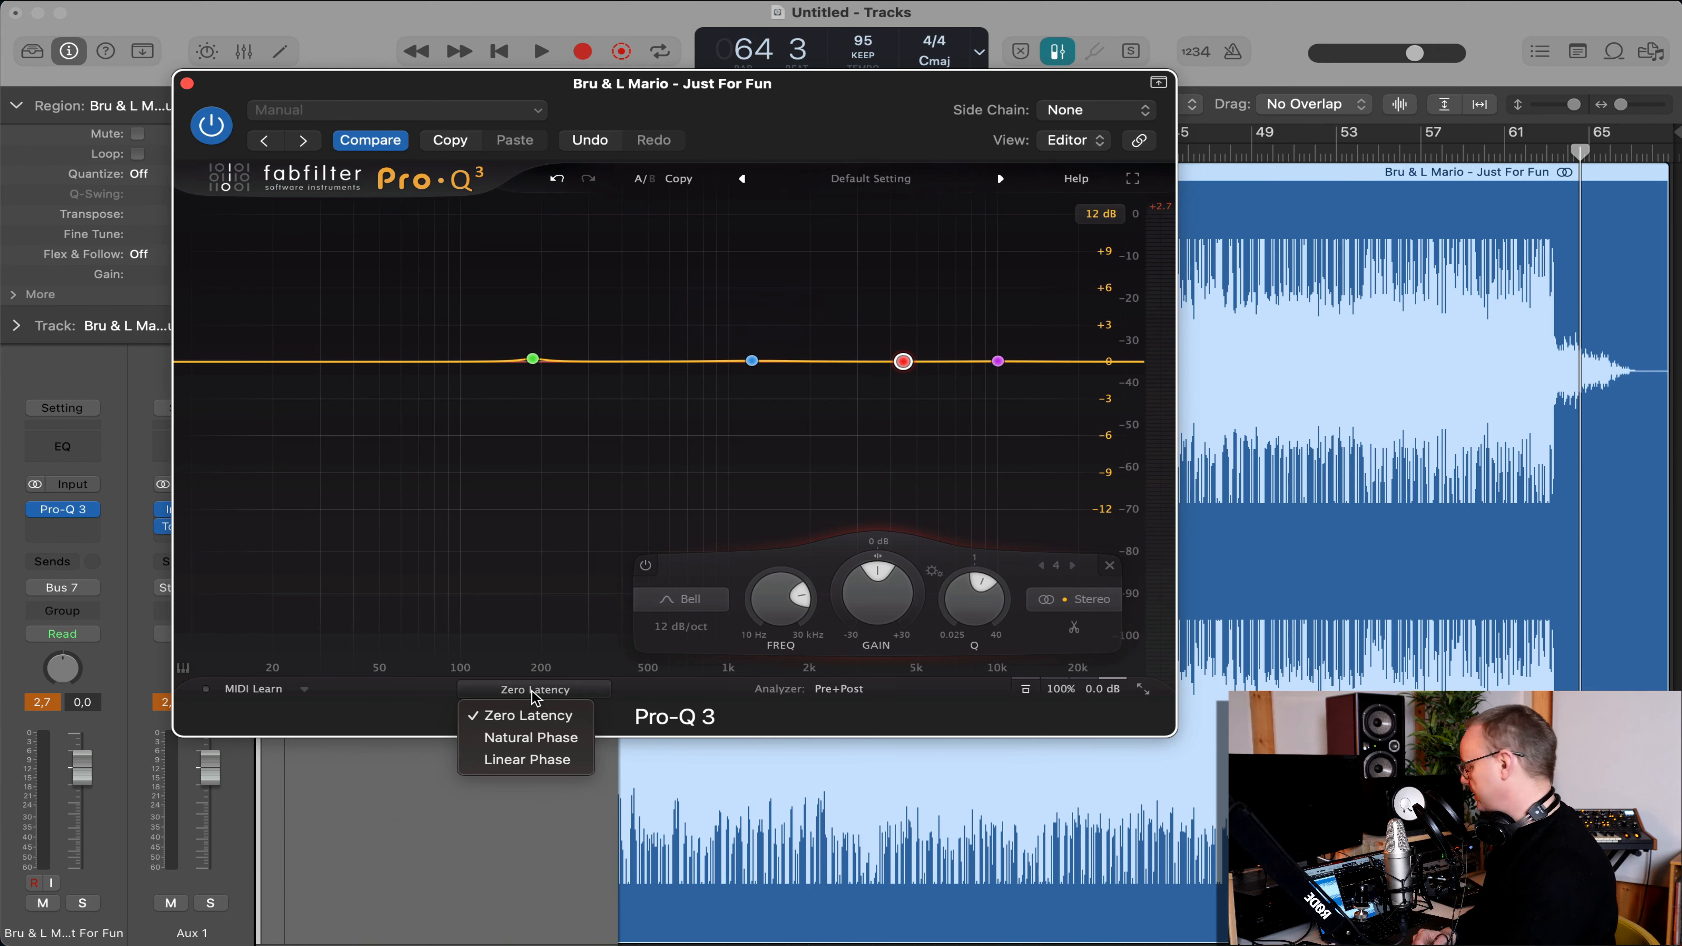
{"action": "left_click", "coordinate": [559, 762]}
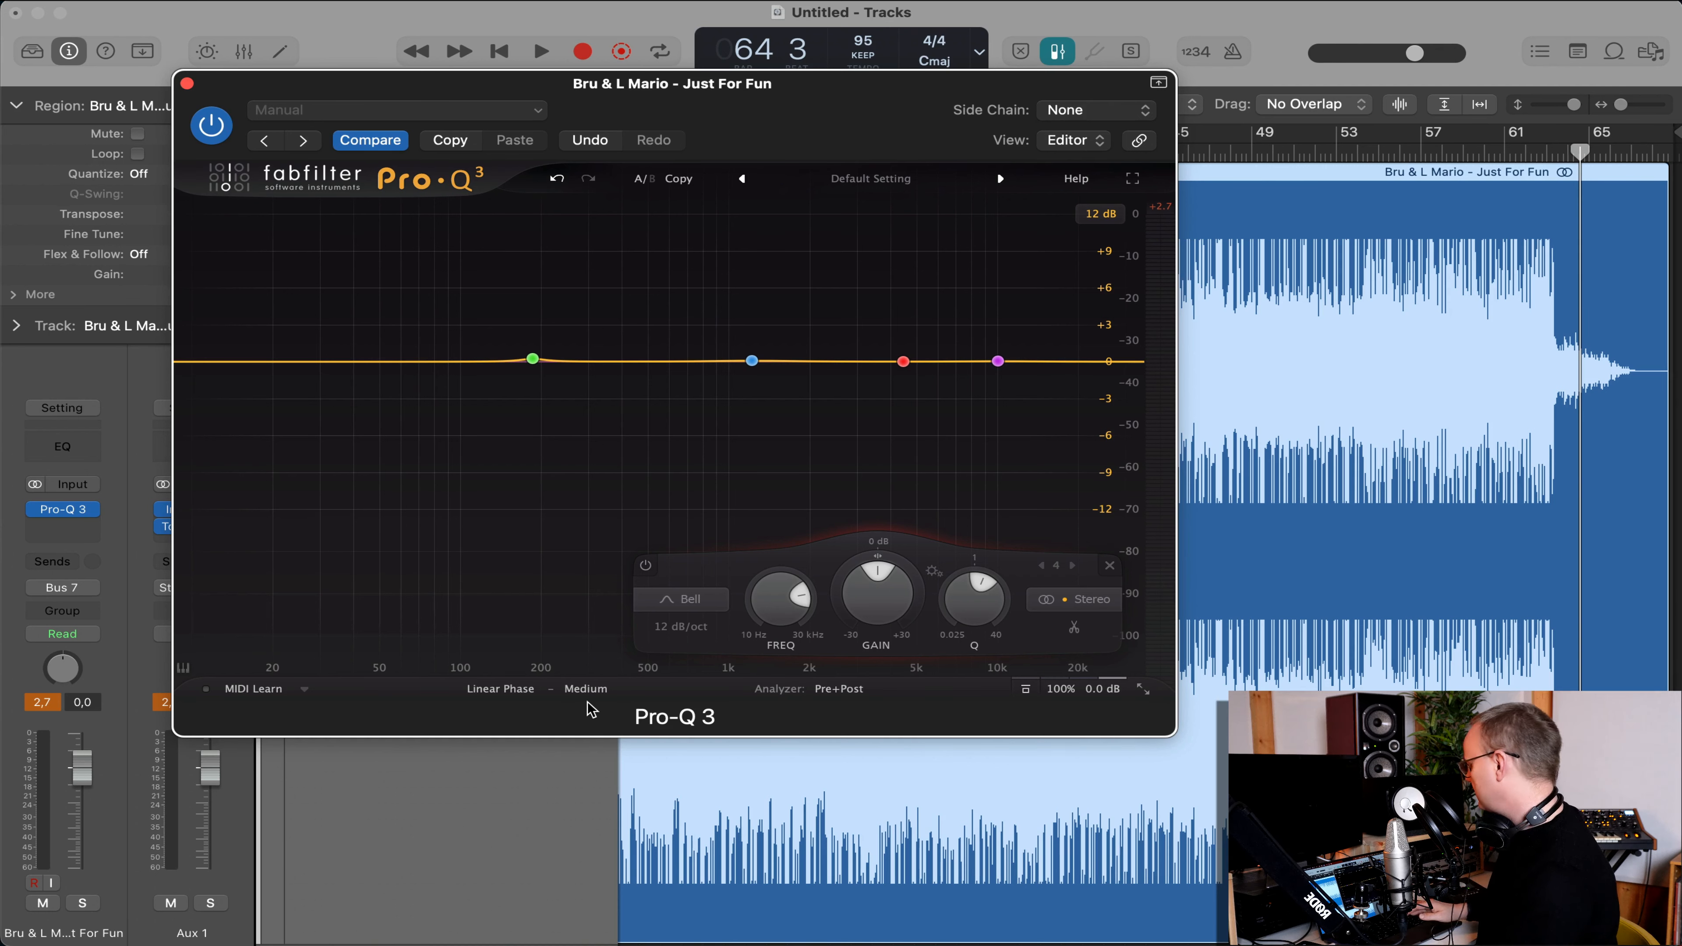
{"action": "left_click", "coordinate": [575, 684]}
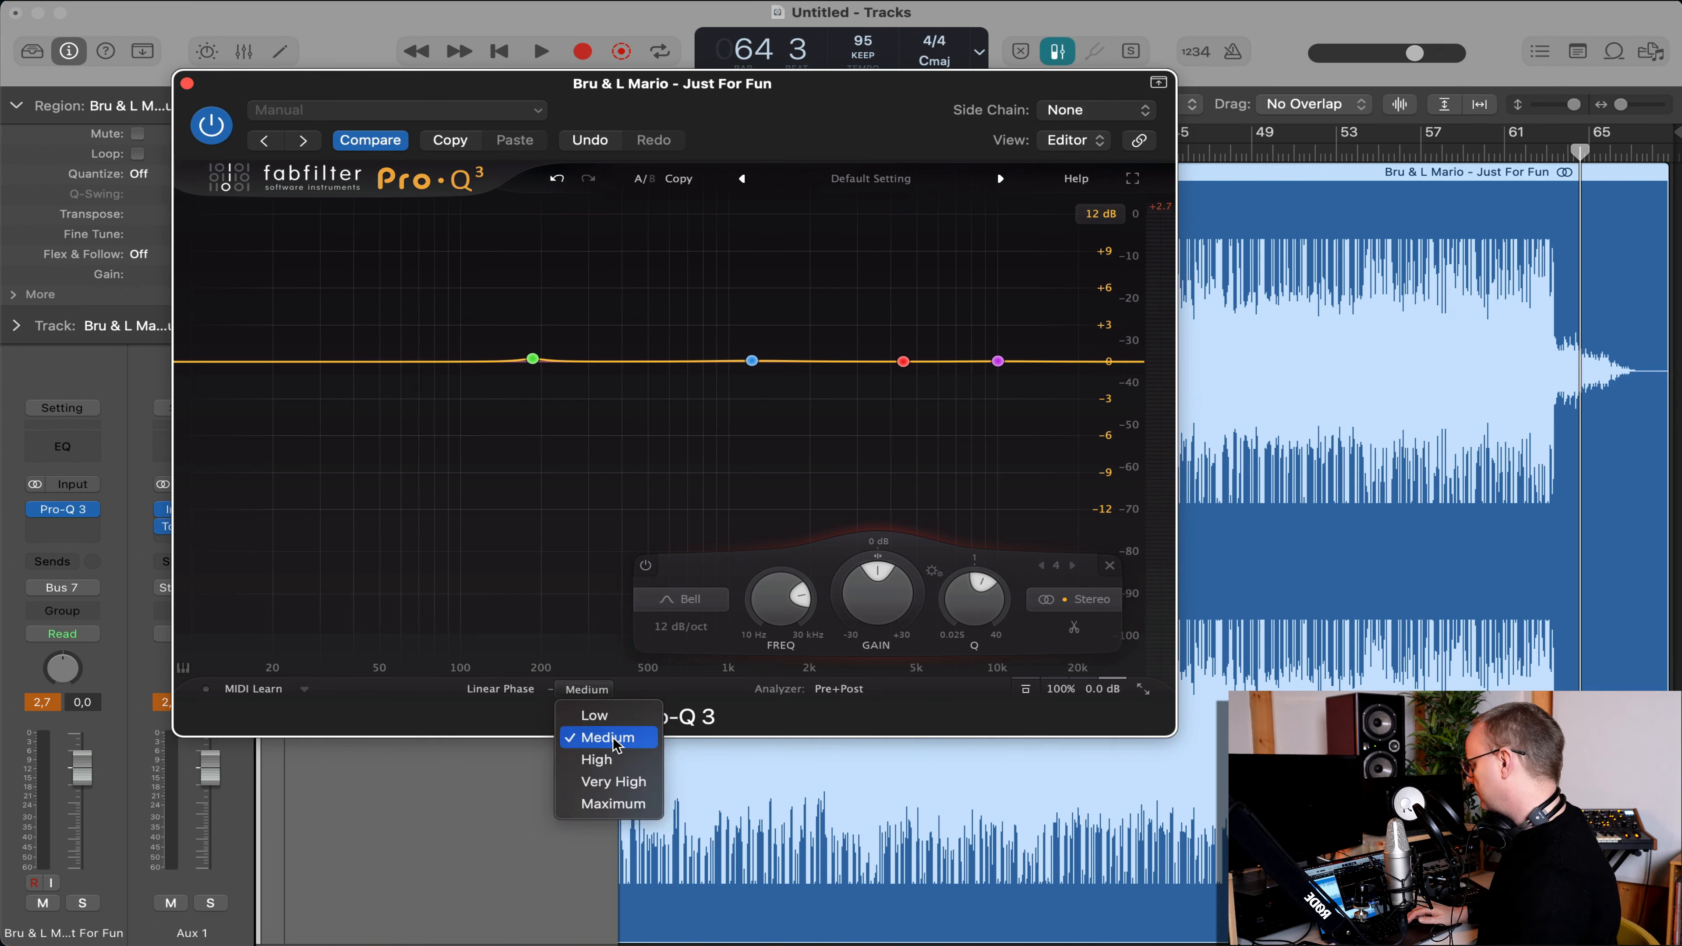
{"action": "left_click", "coordinate": [615, 766]}
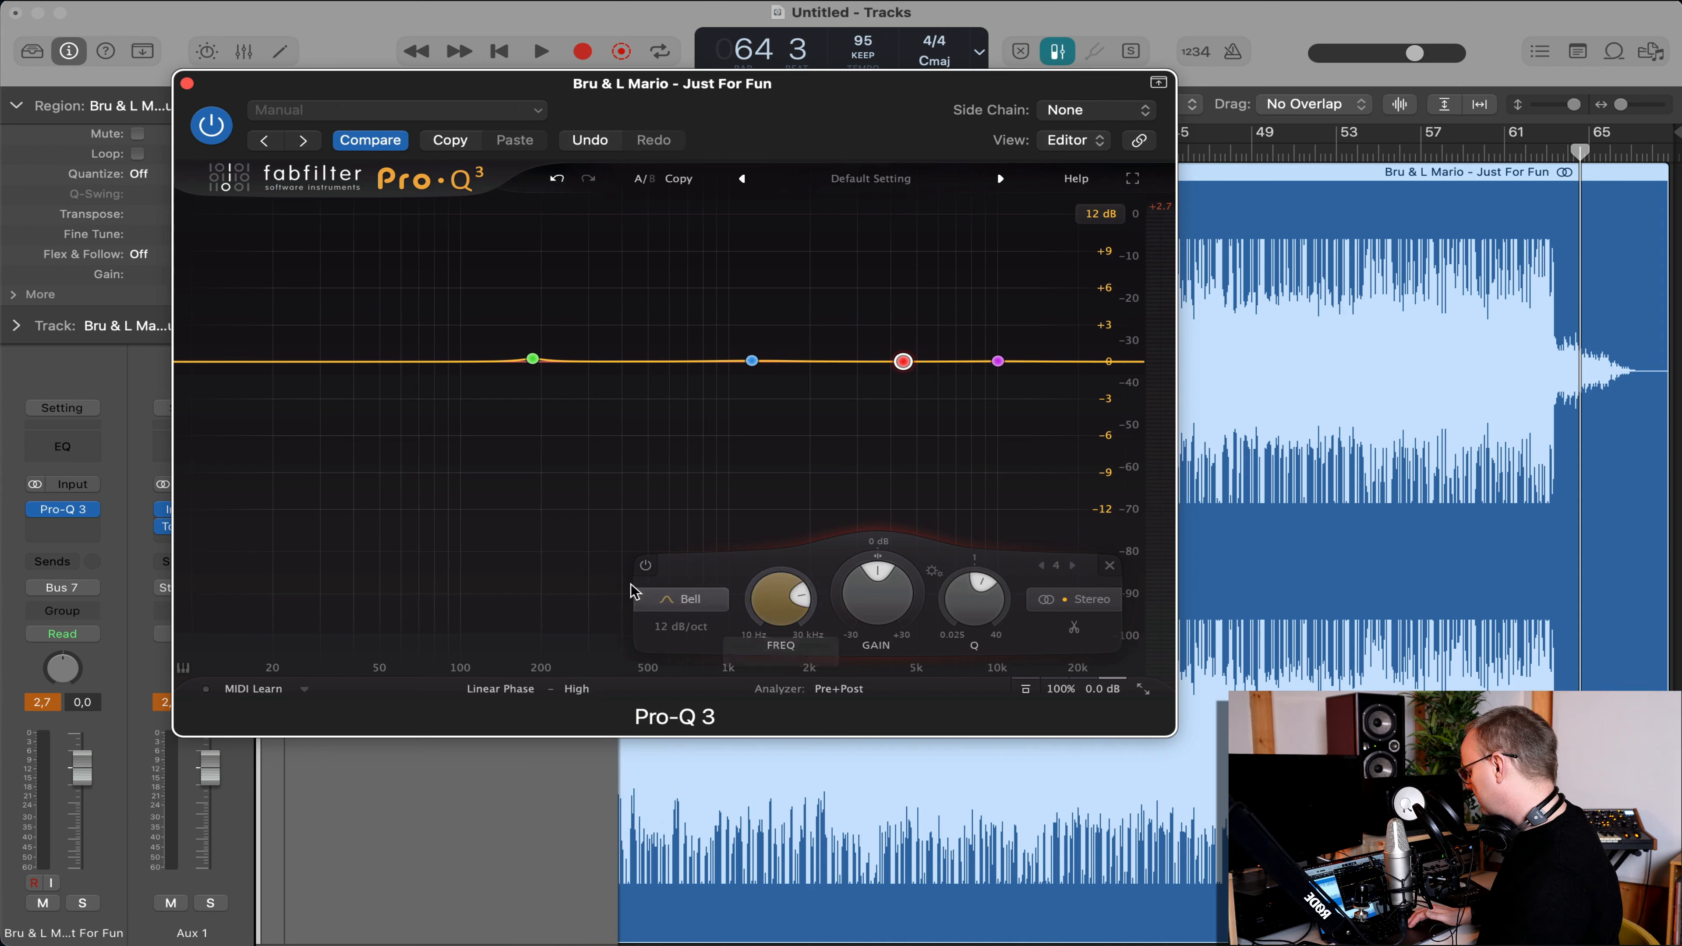
Play the mix, try the 186 Hz band as a low shelf raised to about +2 dB, undo the boost, and restore the Bell shape.
{"action": "left_click", "coordinate": [533, 359]}
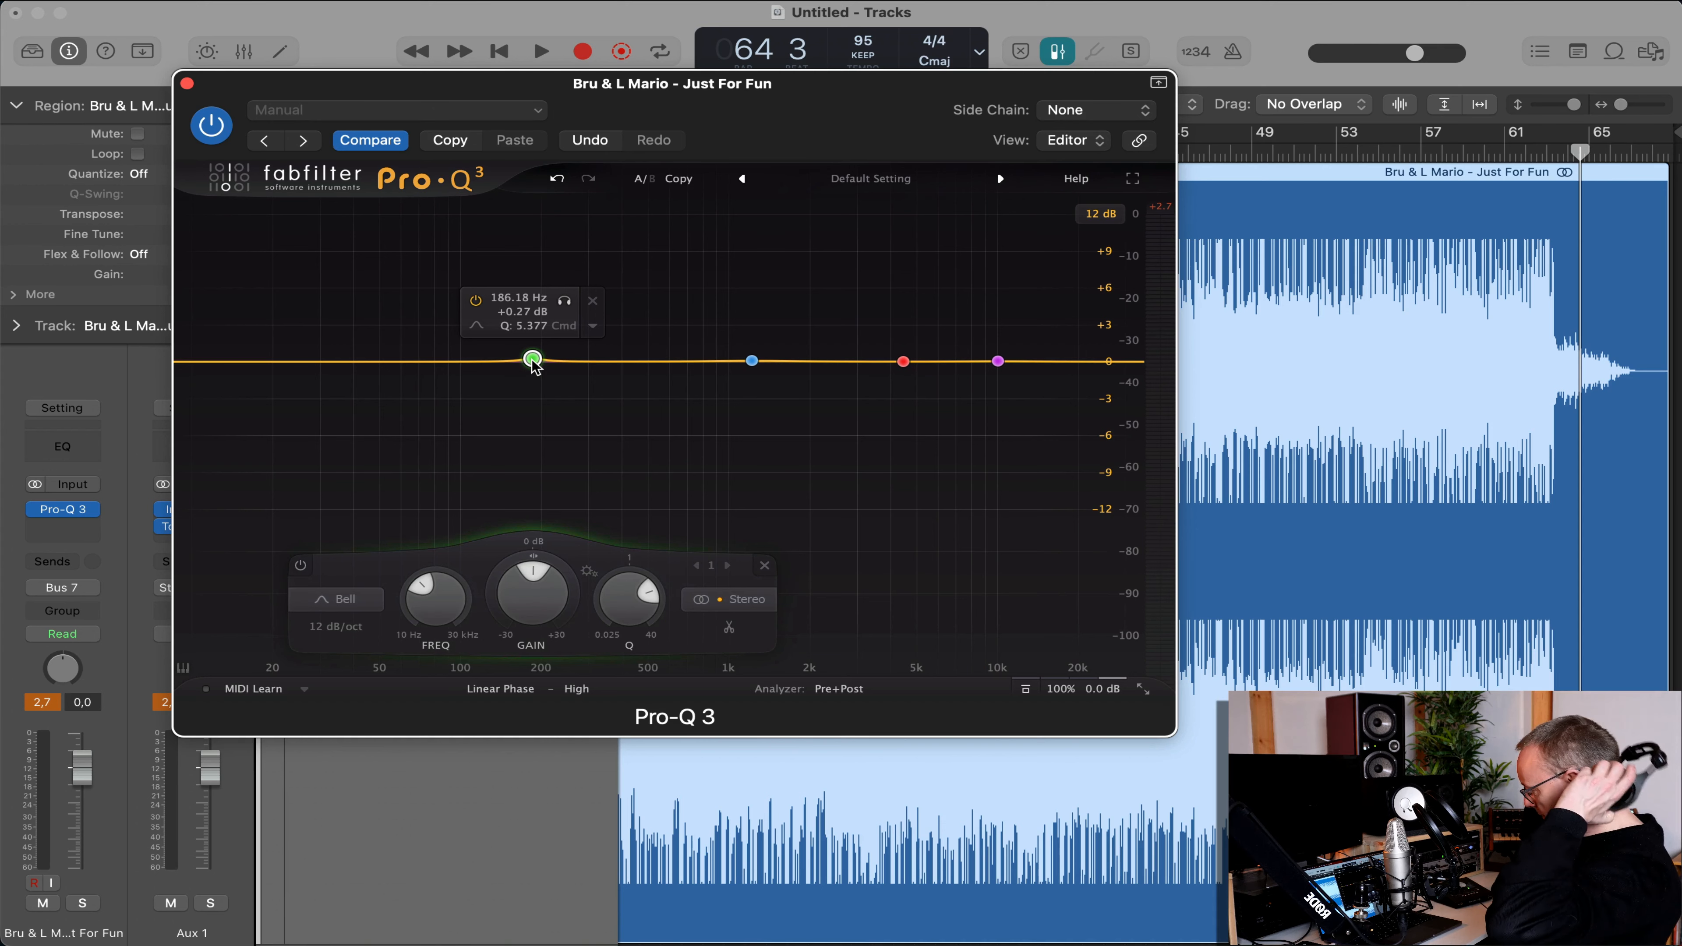
{"action": "key", "text": "space"}
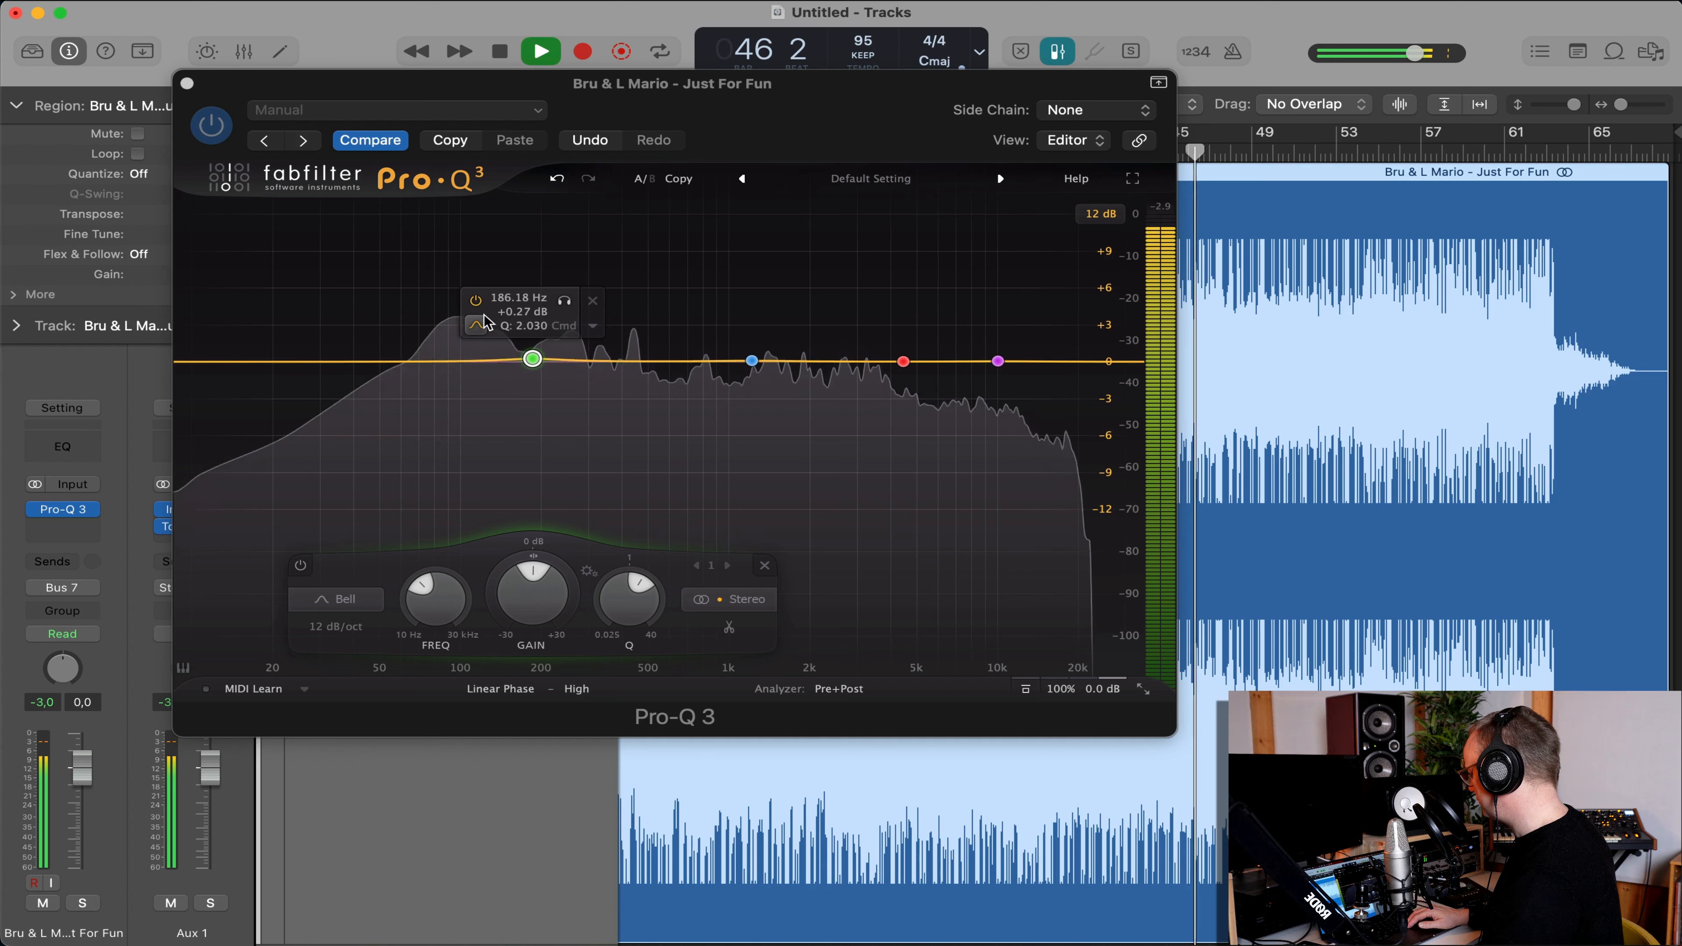
{"action": "left_click", "coordinate": [476, 324]}
{"action": "left_click_drag", "start_coordinate": [532, 359], "coordinate": [531, 335]}
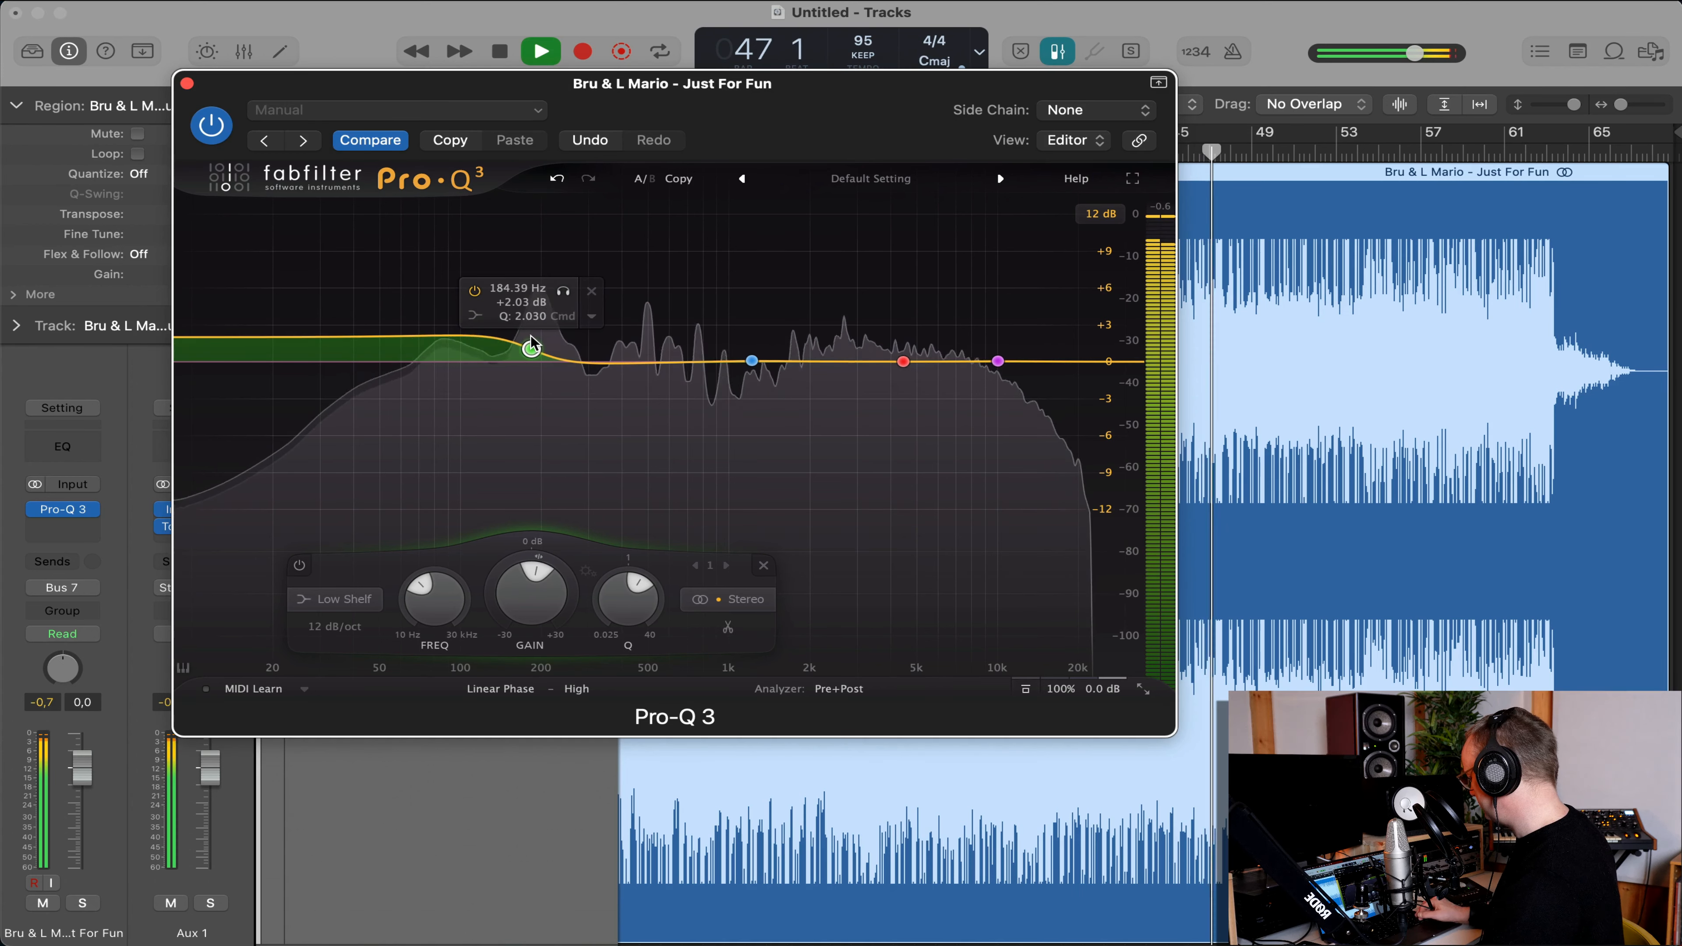
{"action": "left_click", "coordinate": [555, 180]}
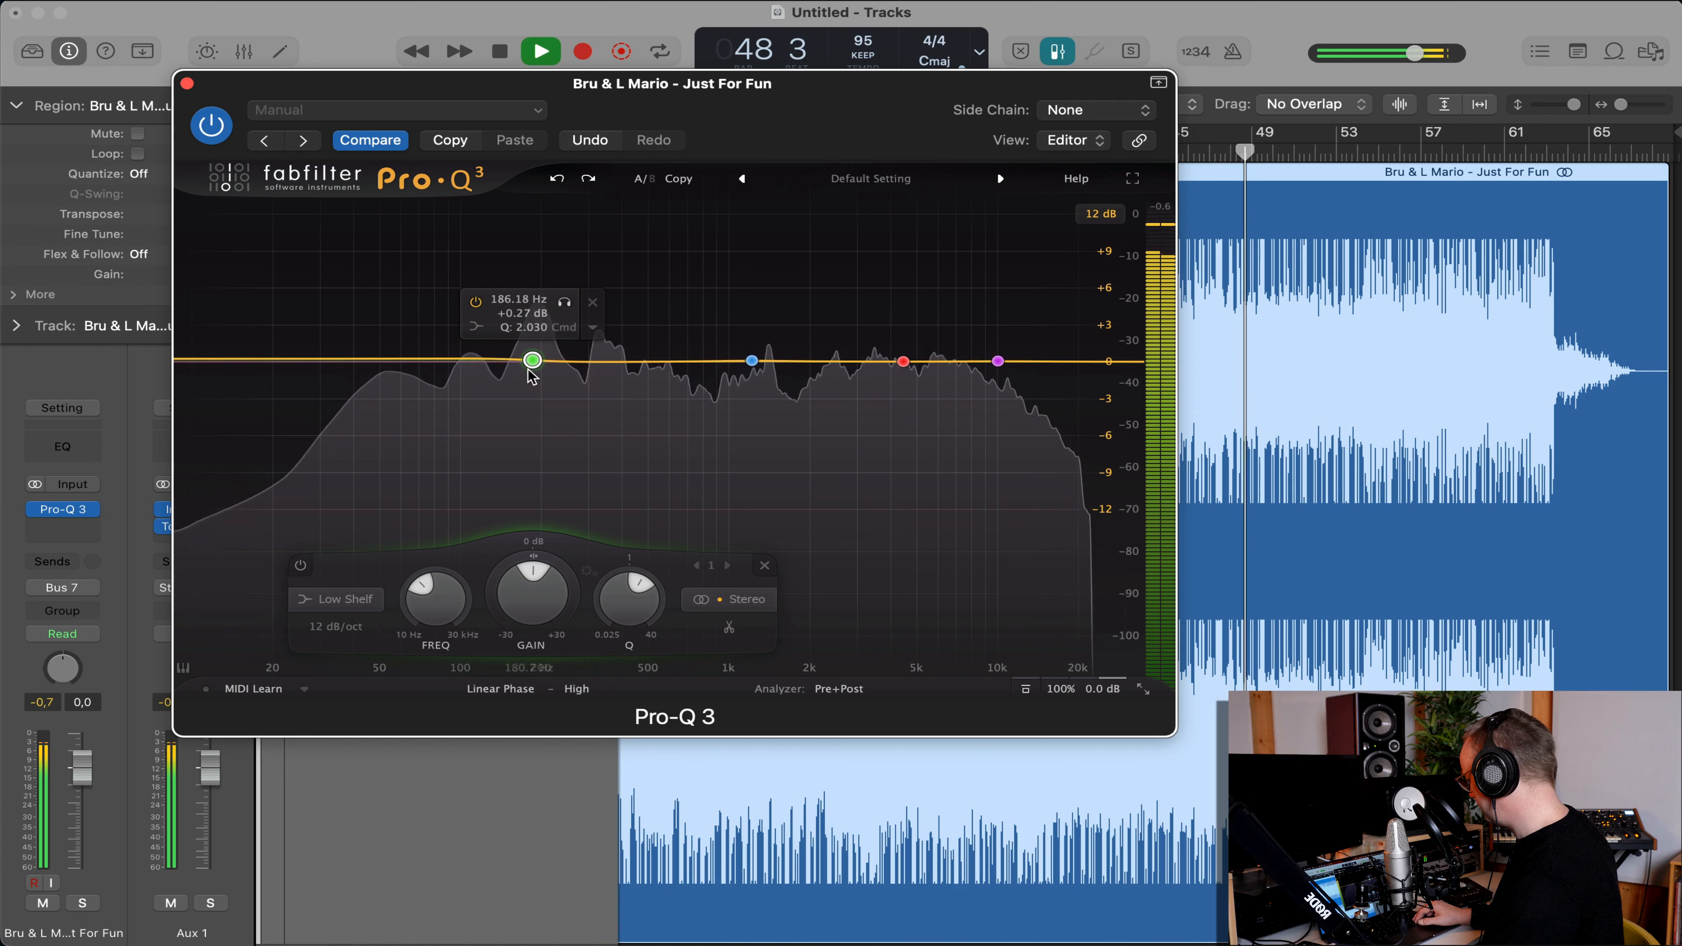
{"action": "left_click", "coordinate": [347, 599]}
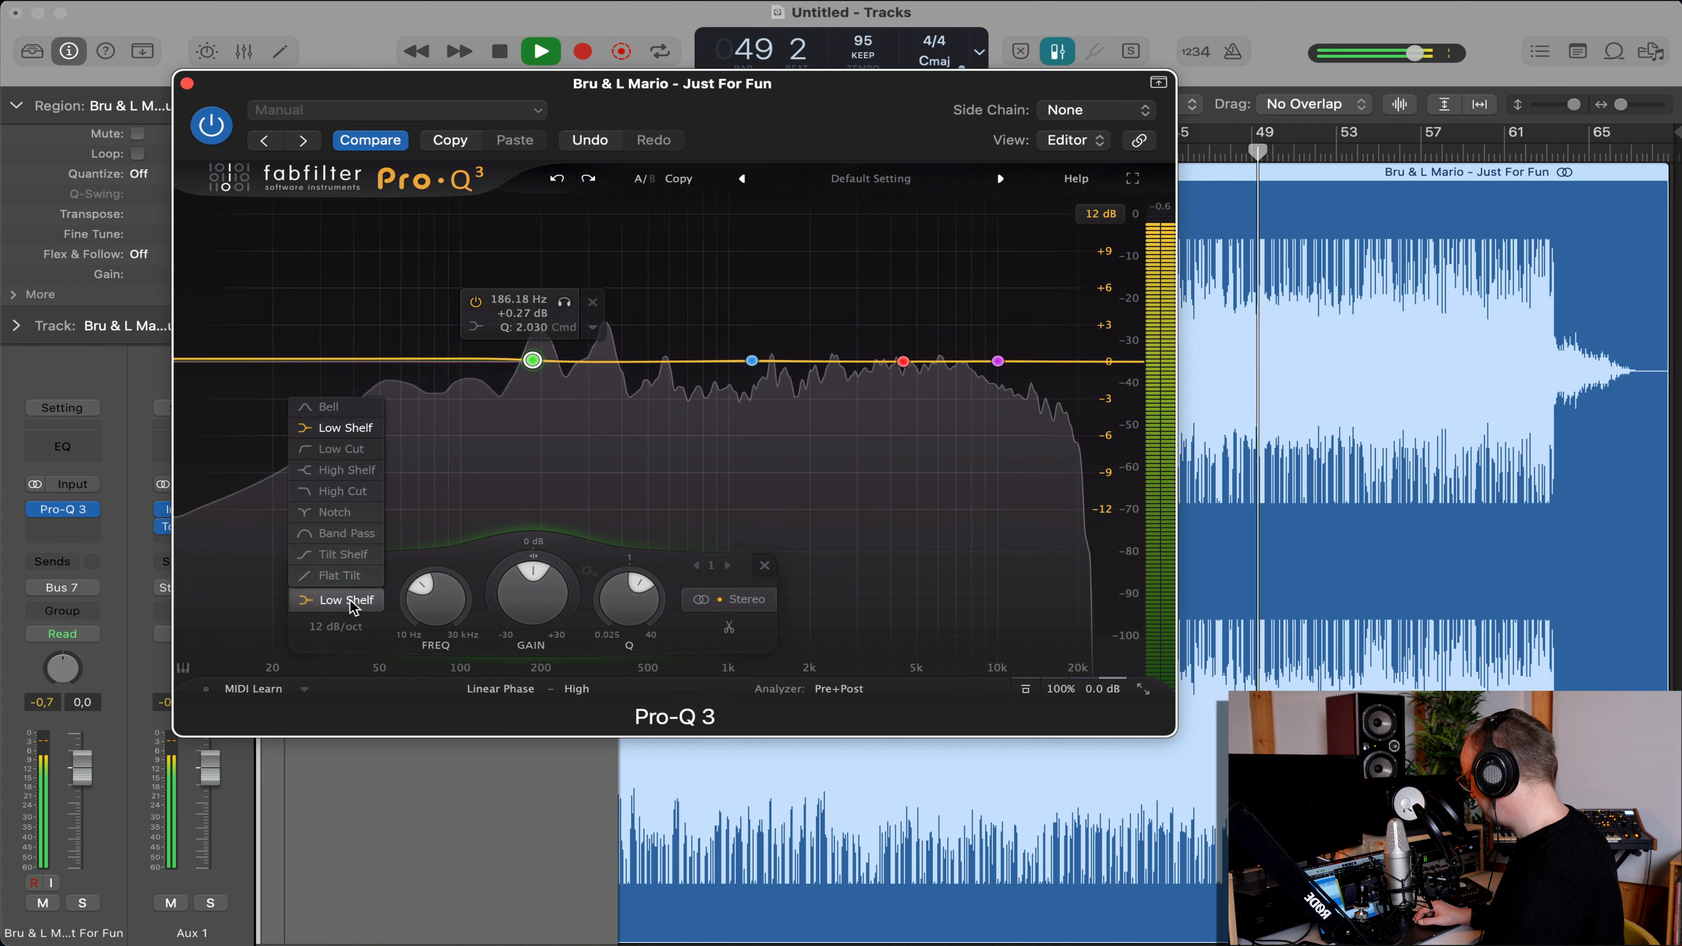
{"action": "left_click", "coordinate": [329, 406]}
Shape the lowest bell band into a narrow boost of about +1.03 dB at 202 Hz with Q 5.457.
{"action": "mouse_move", "coordinate": [527, 358]}
{"action": "left_mouse_down"}
{"action": "mouse_move", "coordinate": [535, 248]}
{"action": "mouse_move", "coordinate": [550, 472]}
{"action": "mouse_move", "coordinate": [533, 451]}
{"action": "mouse_move", "coordinate": [536, 345]}
{"action": "mouse_move", "coordinate": [505, 349]}
{"action": "mouse_move", "coordinate": [541, 364]}
{"action": "mouse_move", "coordinate": [542, 387]}
{"action": "mouse_move", "coordinate": [541, 358]}
{"action": "mouse_move", "coordinate": [564, 353]}
{"action": "mouse_move", "coordinate": [532, 354]}
{"action": "left_mouse_up"}
{"action": "scroll", "coordinate": [537, 360], "scroll_direction": "up", "scroll_amount": 3}
{"action": "scroll", "coordinate": [537, 360], "scroll_direction": "up", "scroll_amount": 5}
{"action": "left_click_drag", "start_coordinate": [537, 360], "coordinate": [540, 354]}
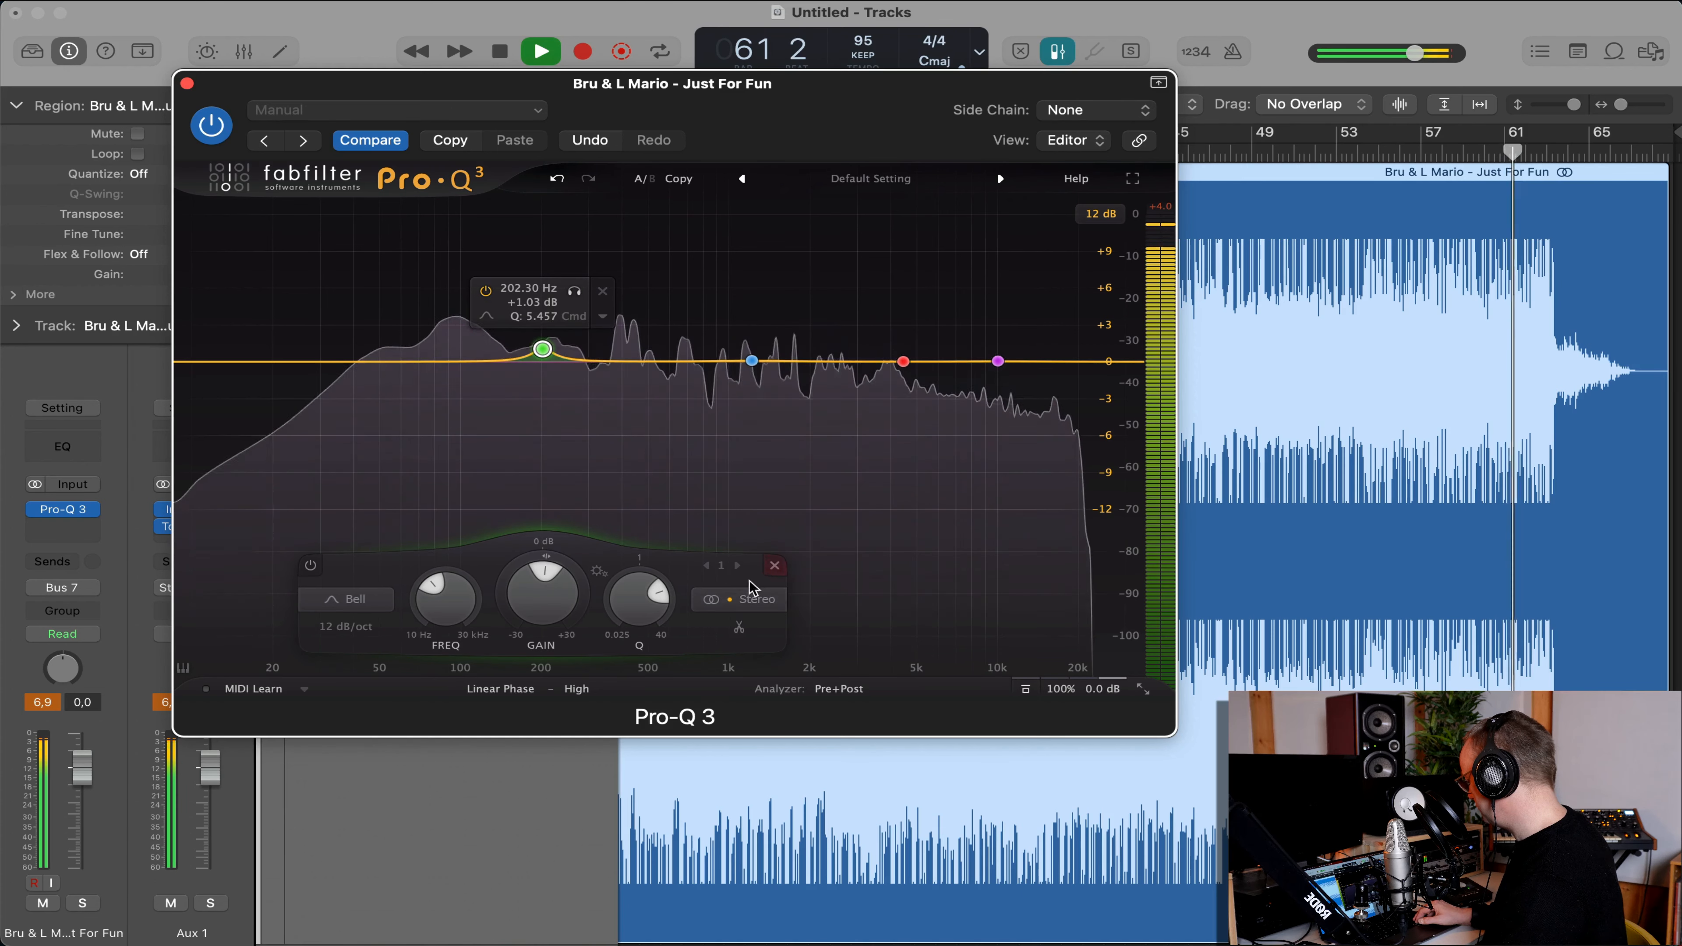
Restrict the lowest bell band to the Side channel, widen it to Q 1.446, and boost it to about +3.80 dB near 199 Hz.
{"action": "left_click", "coordinate": [751, 590]}
{"action": "left_click", "coordinate": [741, 572]}
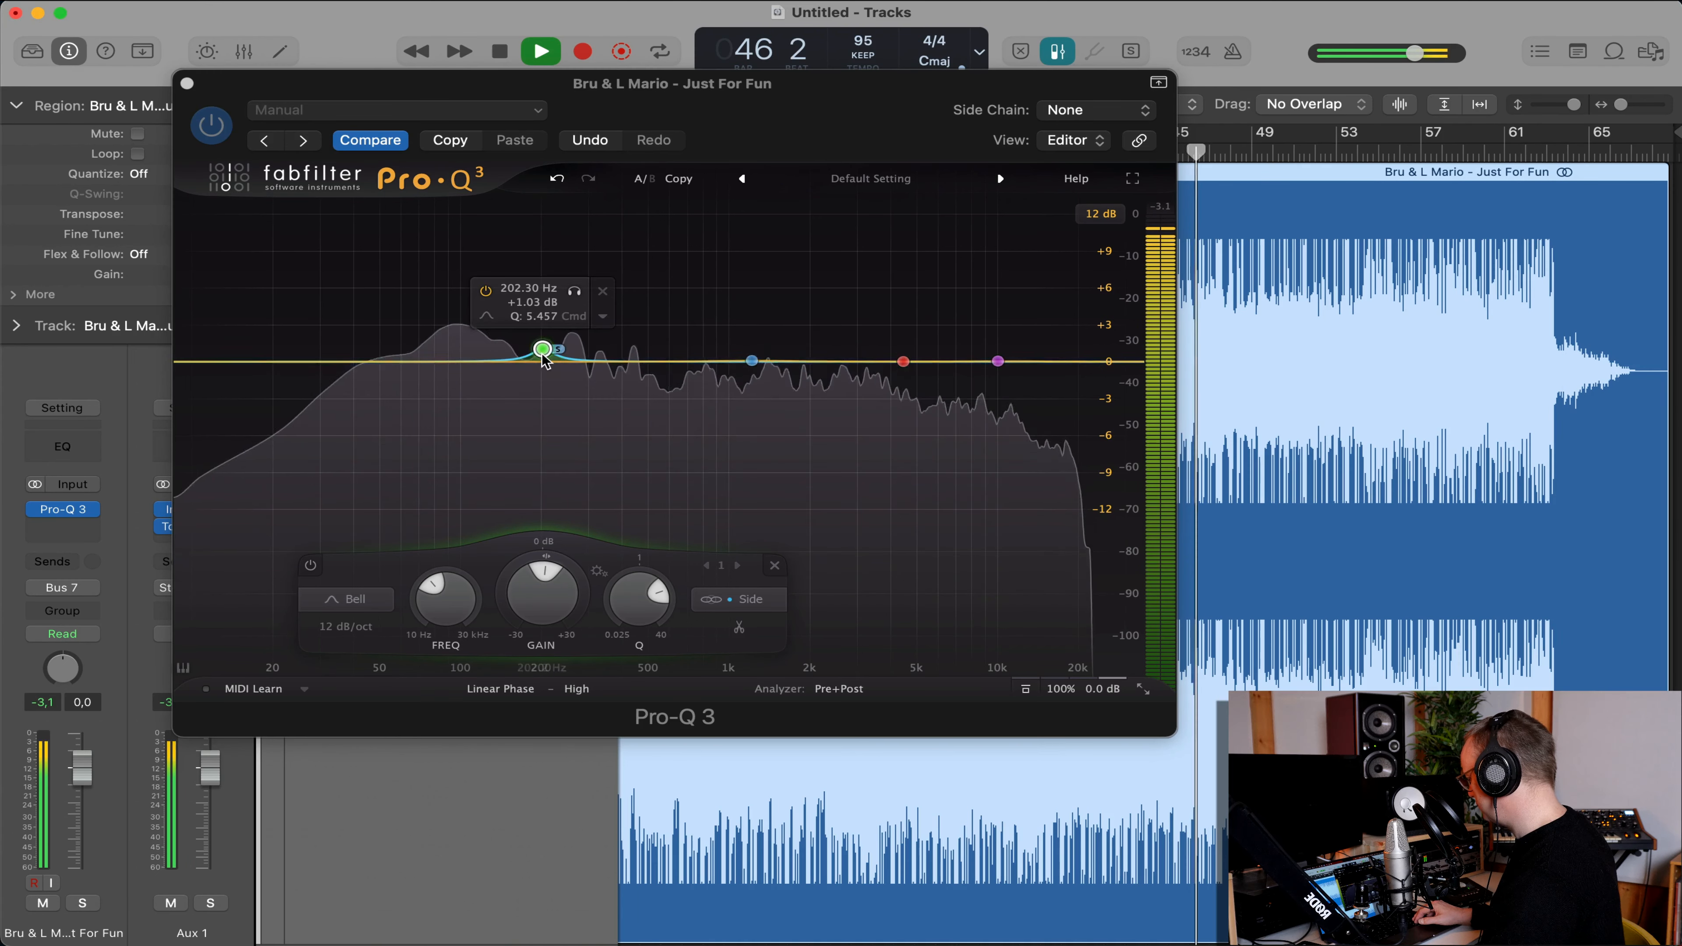
{"action": "scroll", "coordinate": [542, 354], "scroll_direction": "up", "scroll_amount": 3}
{"action": "scroll", "coordinate": [541, 352], "scroll_direction": "down", "scroll_amount": 8}
{"action": "left_click", "coordinate": [541, 349]}
{"action": "left_click_drag", "start_coordinate": [541, 349], "coordinate": [539, 317]}
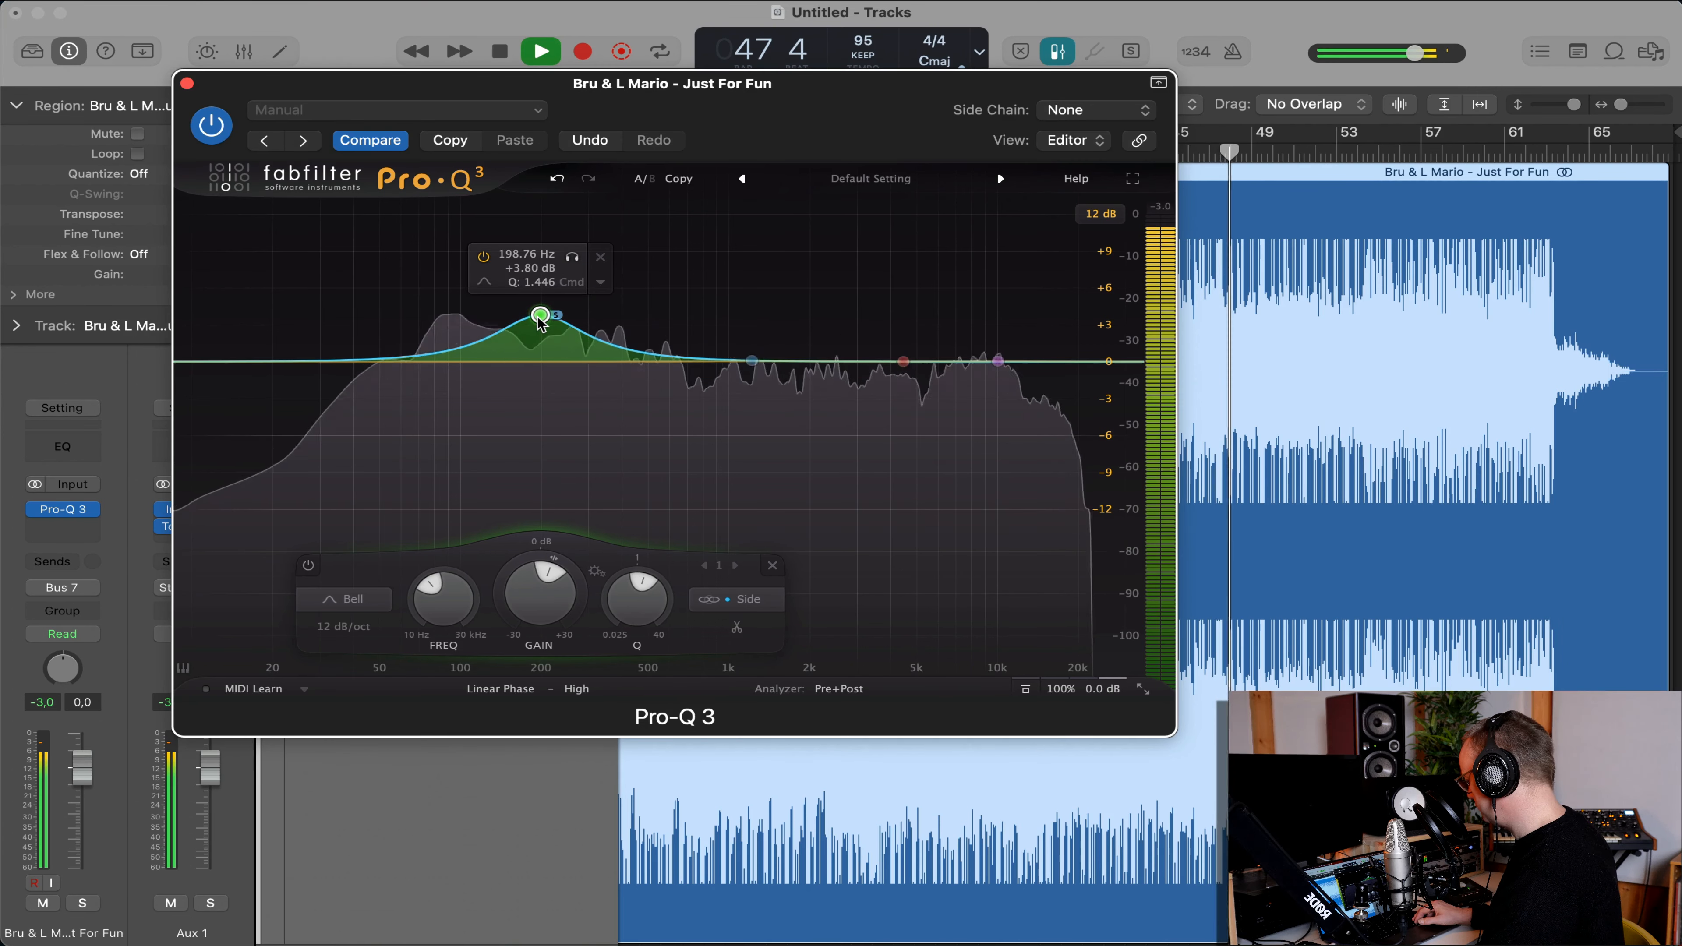
Audition the strongly boosted lowest band on the Mid channel and return it to Side.
{"action": "left_click", "coordinate": [747, 598]}
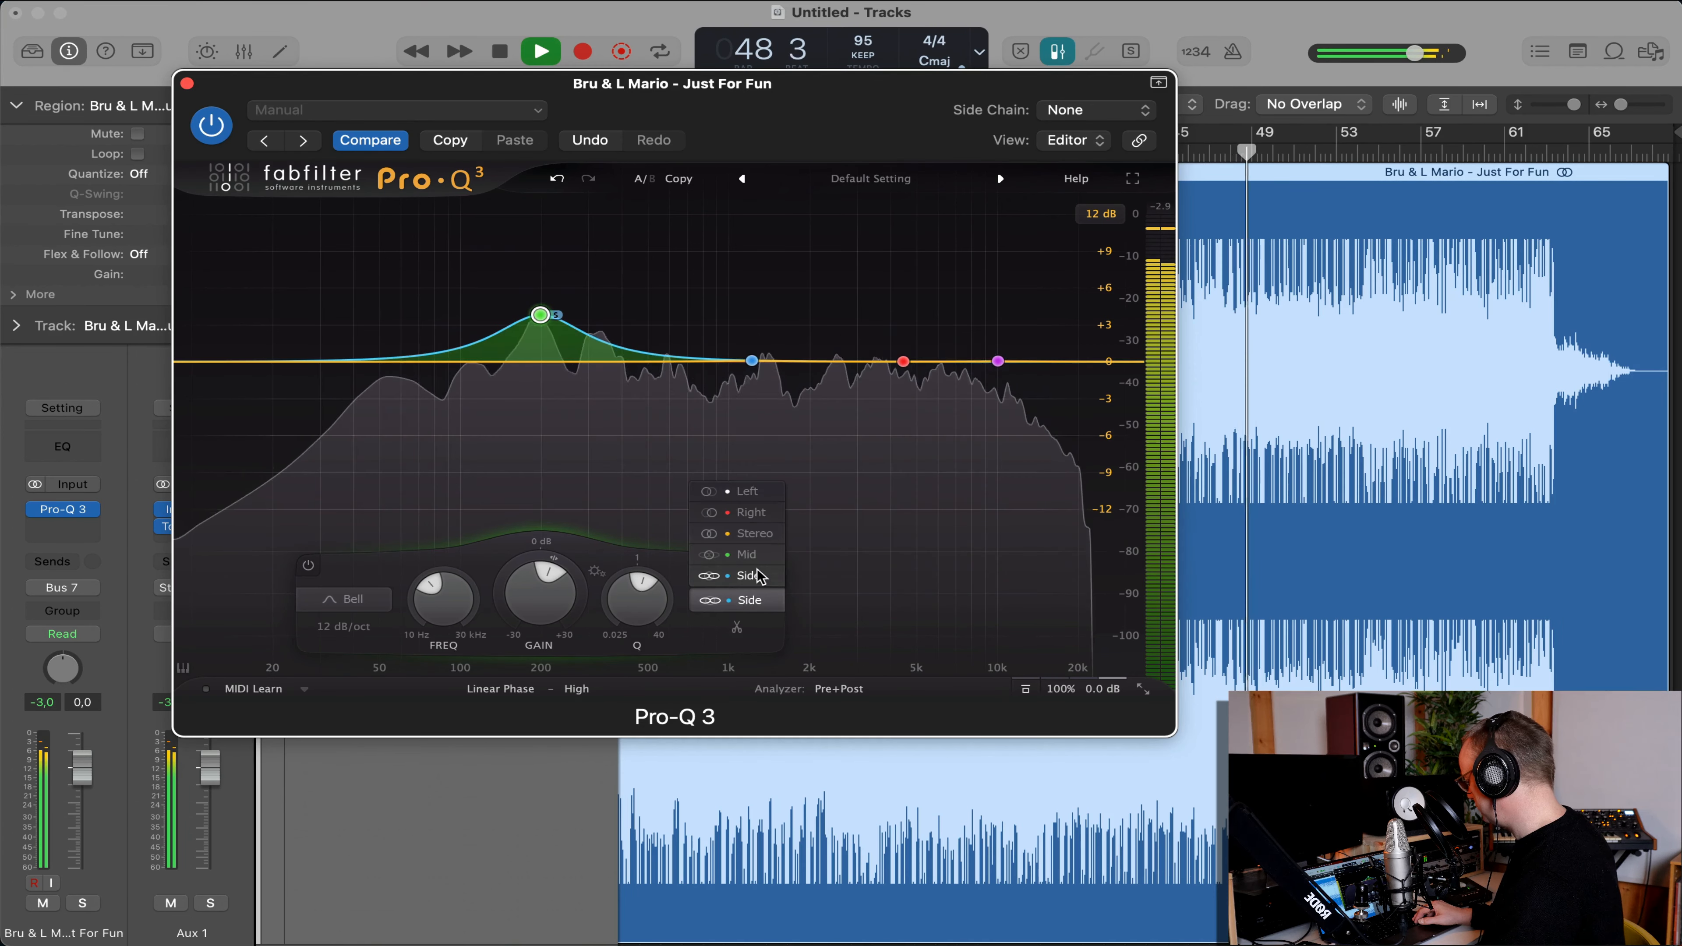
{"action": "left_click", "coordinate": [747, 555]}
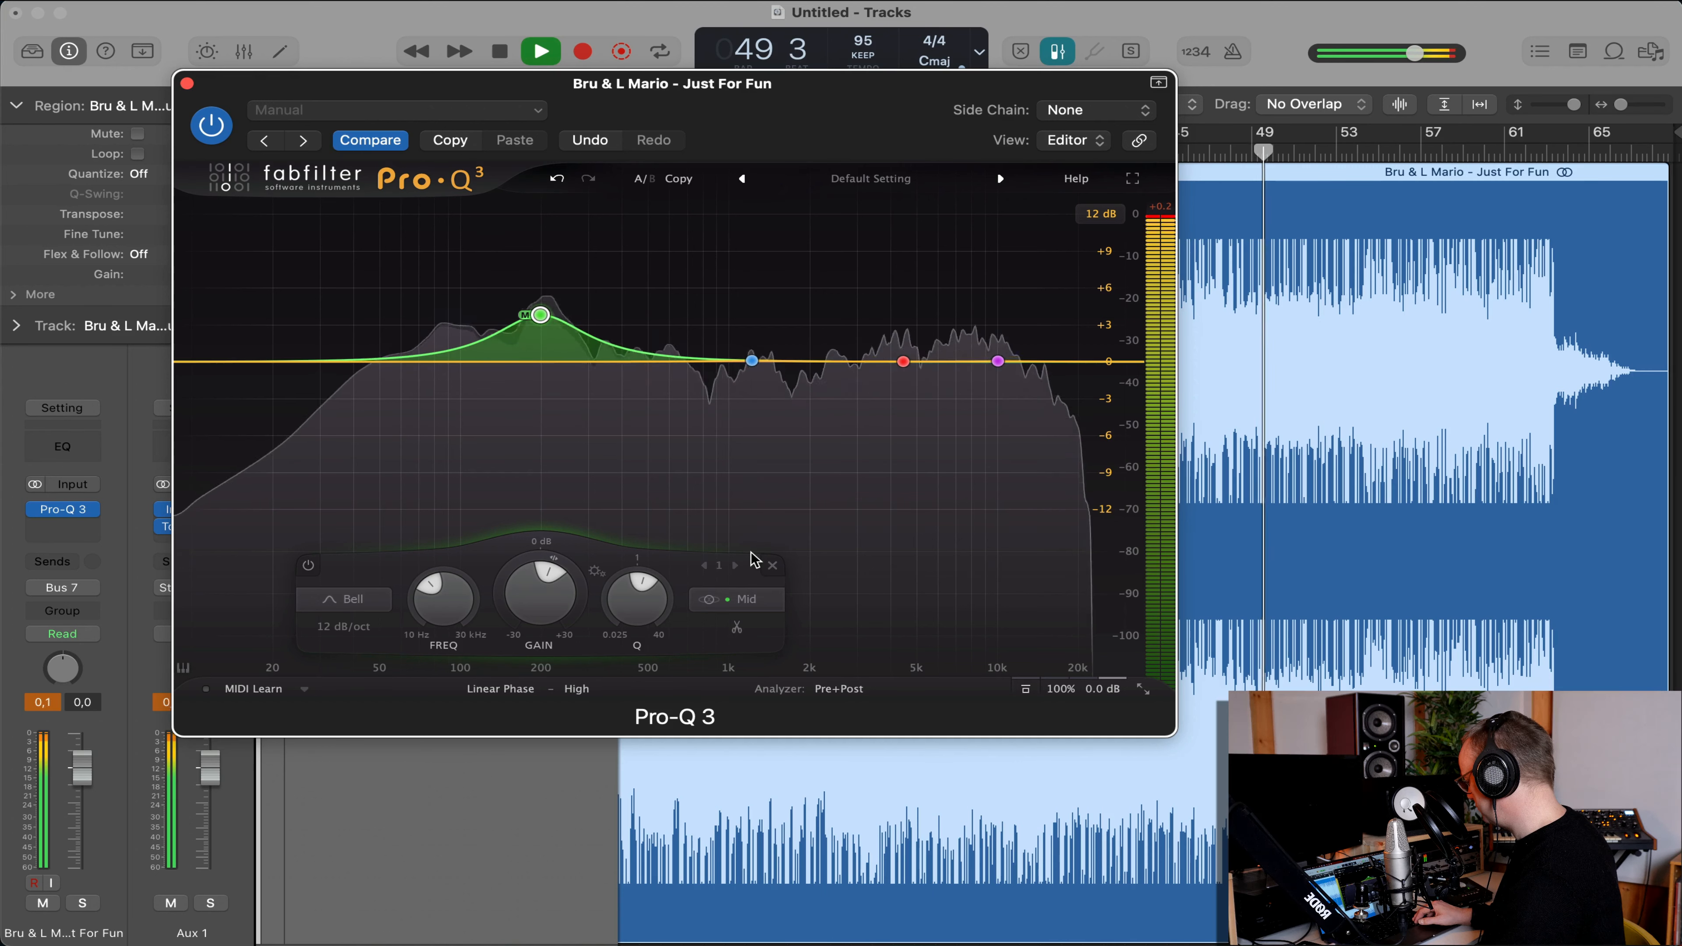
{"action": "left_click", "coordinate": [746, 599]}
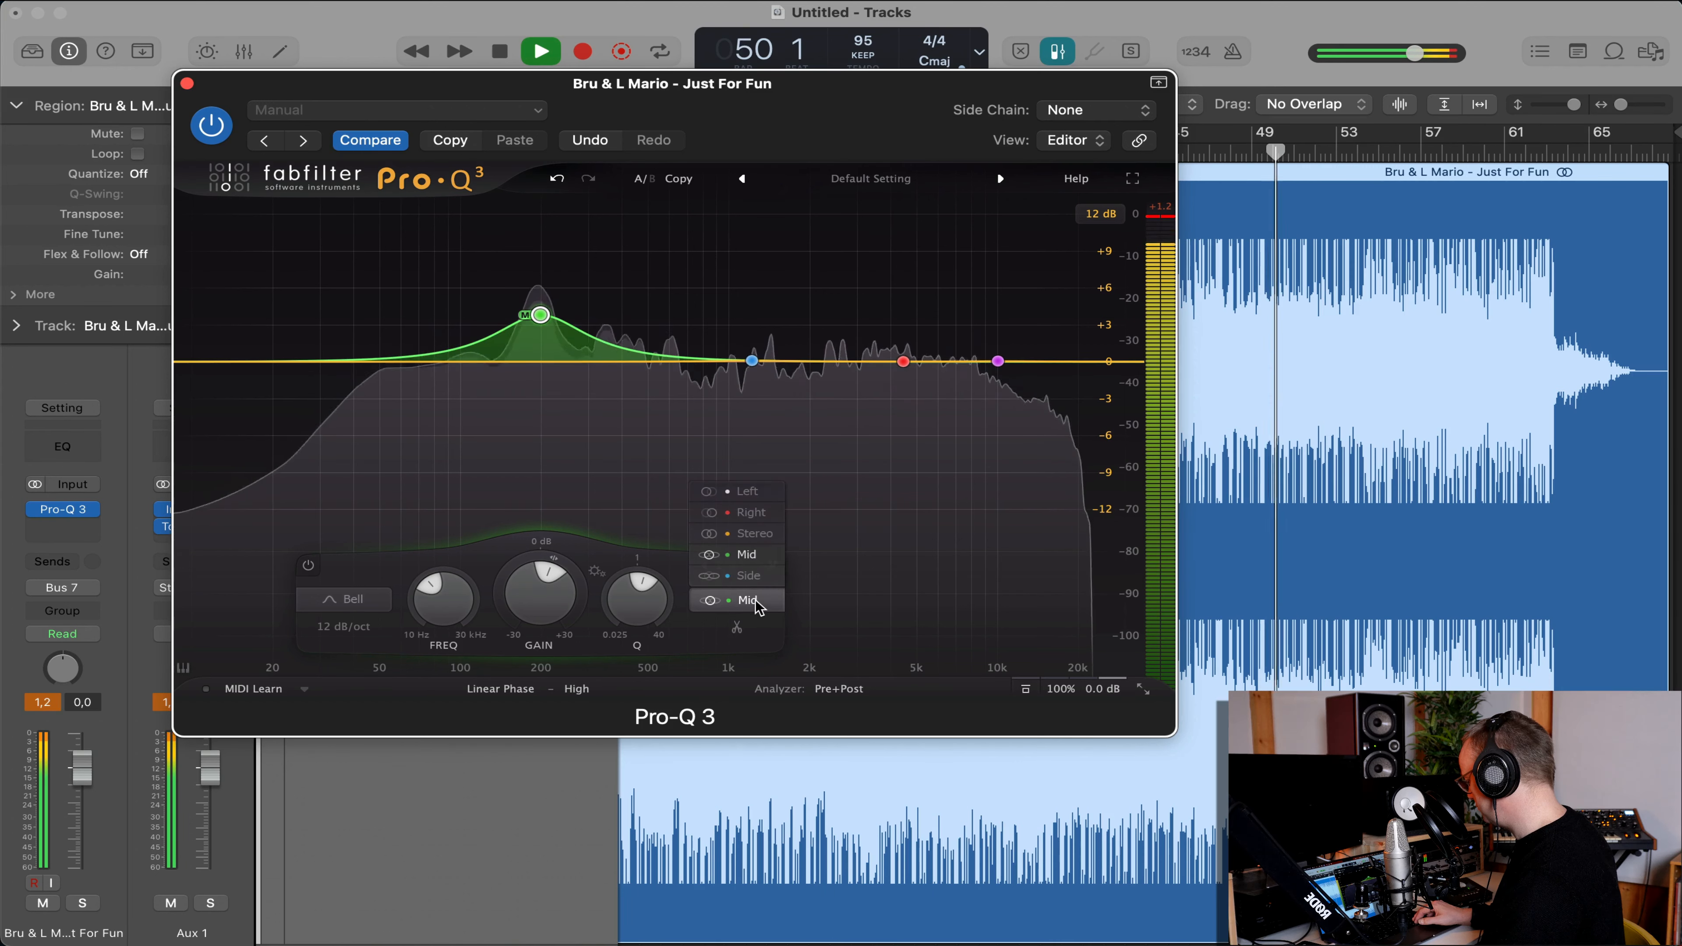
{"action": "left_click", "coordinate": [753, 577]}
Lower the side band to about +1.08 dB at 200 Hz, compare the sound with the band bypassed, and stop playback.
{"action": "mouse_move", "coordinate": [545, 329]}
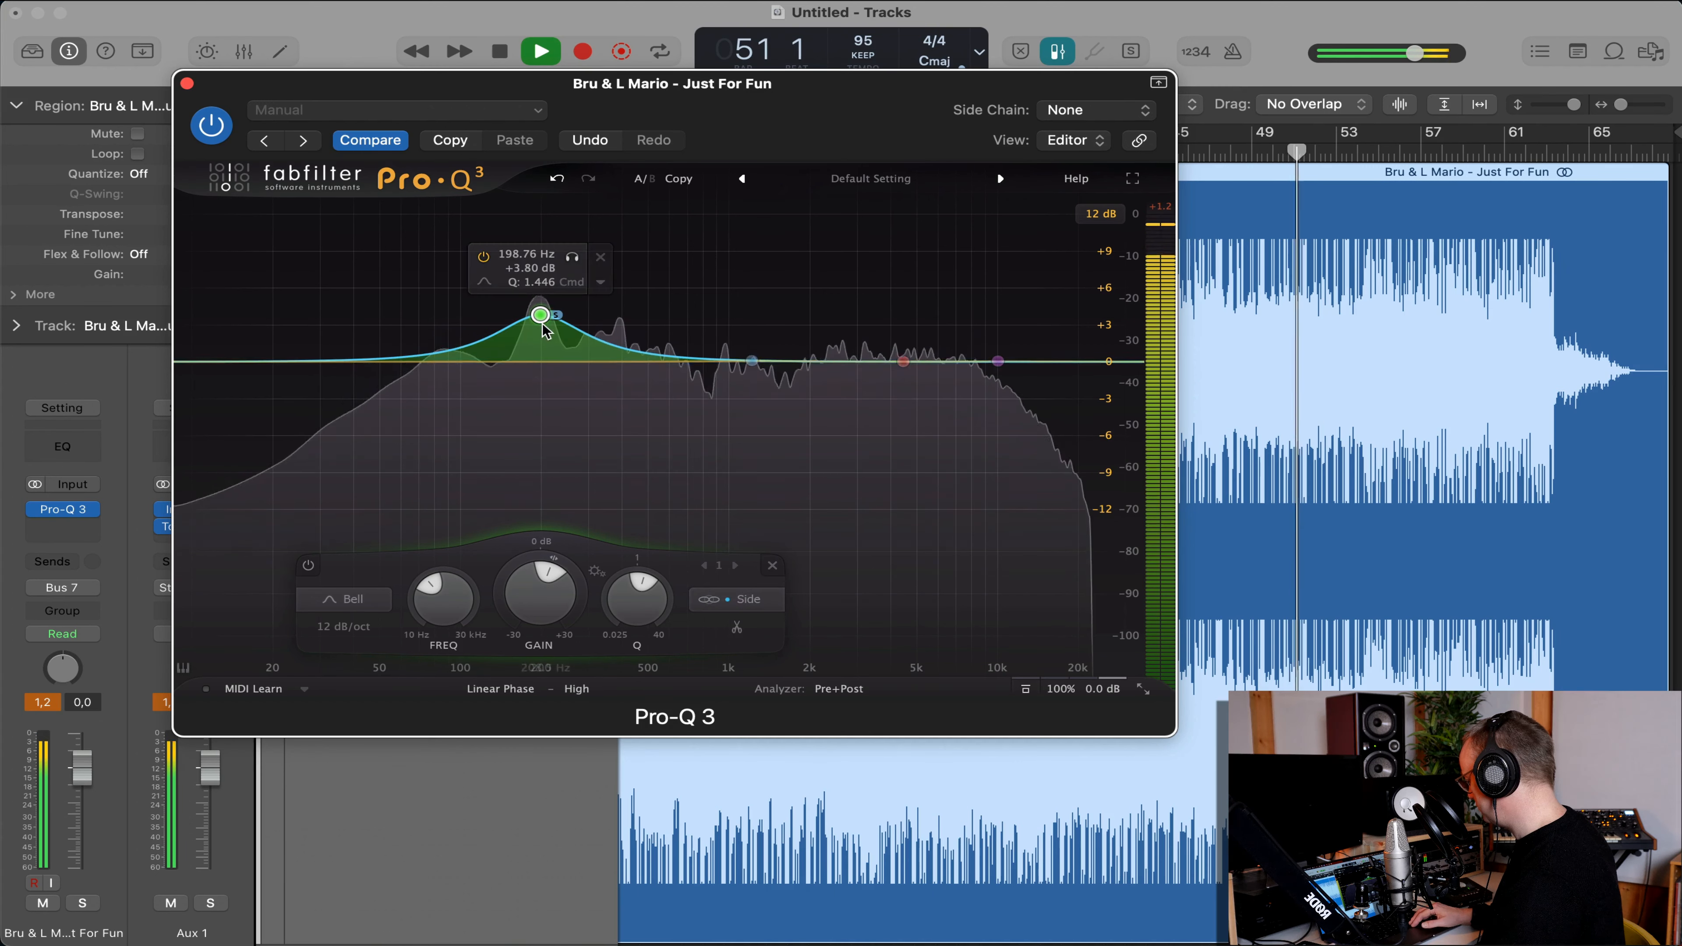
{"action": "left_click_drag", "start_coordinate": [536, 318], "coordinate": [538, 350]}
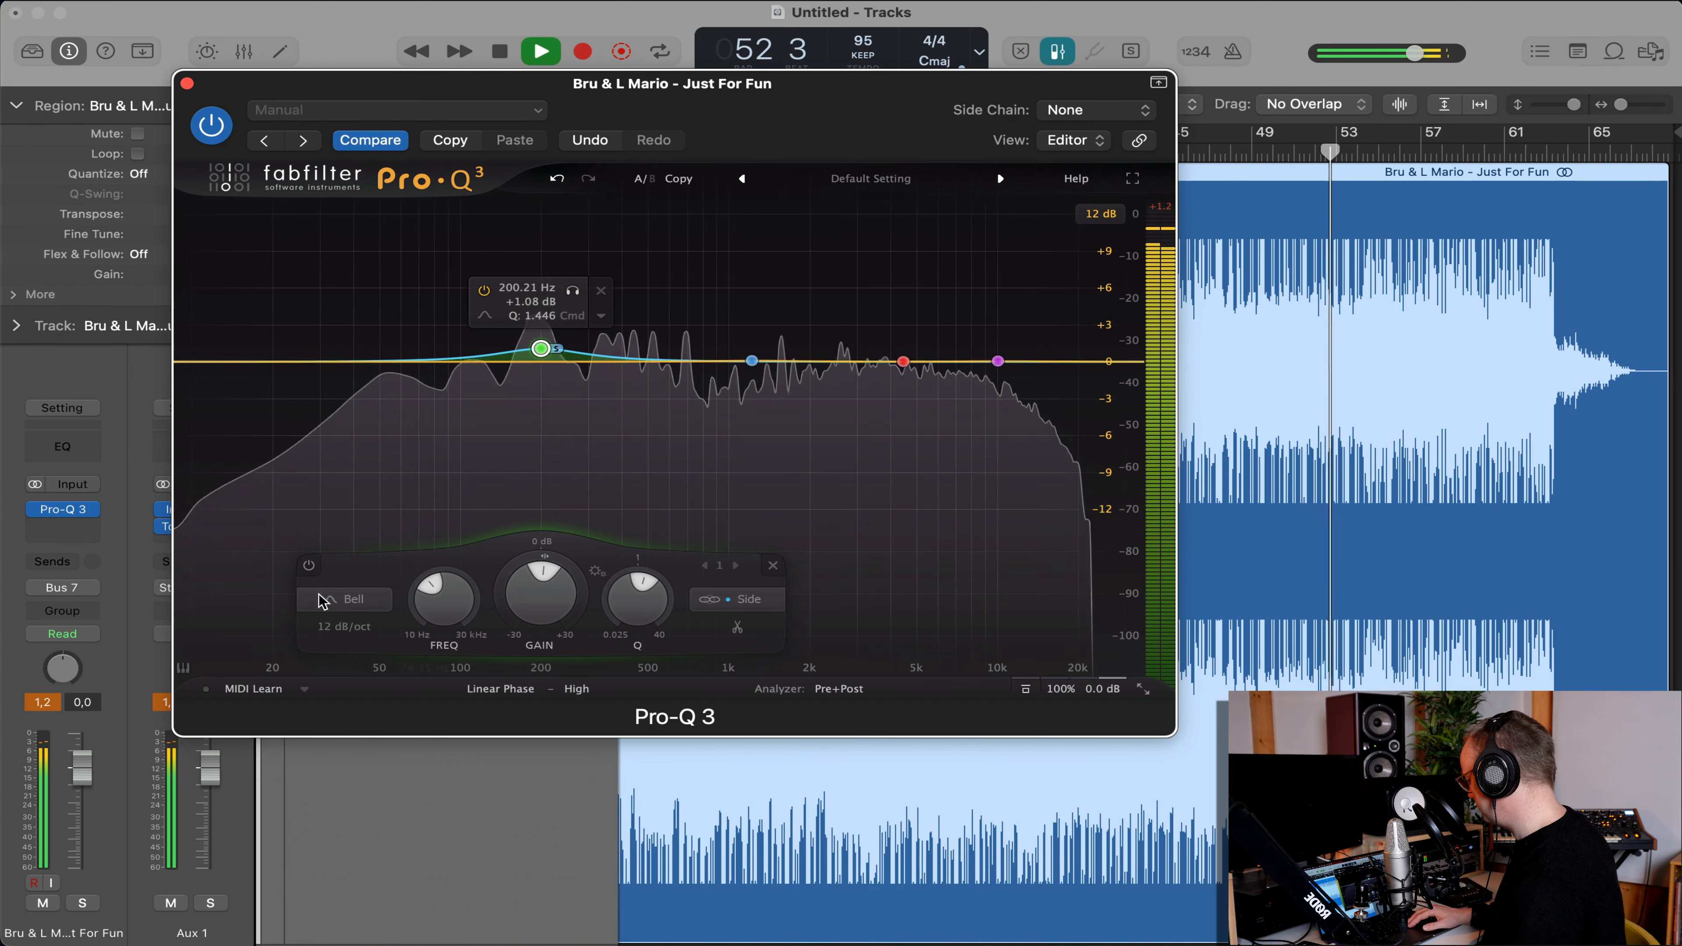
{"action": "left_click", "coordinate": [309, 564]}
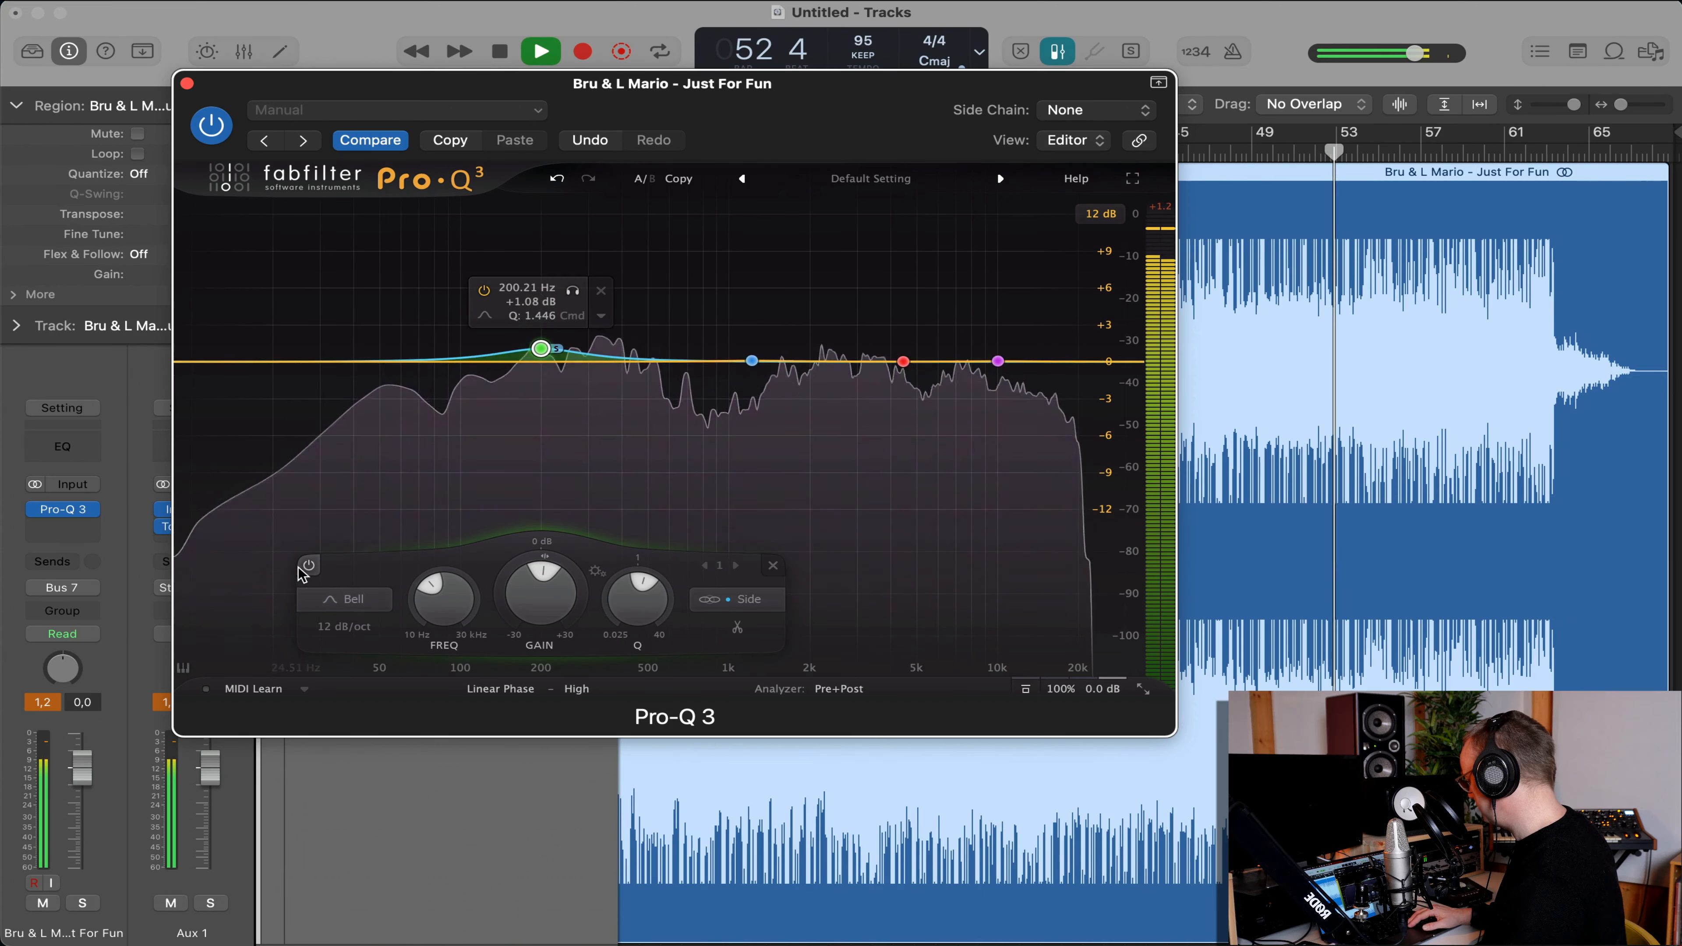
{"action": "left_click", "coordinate": [44, 703]}
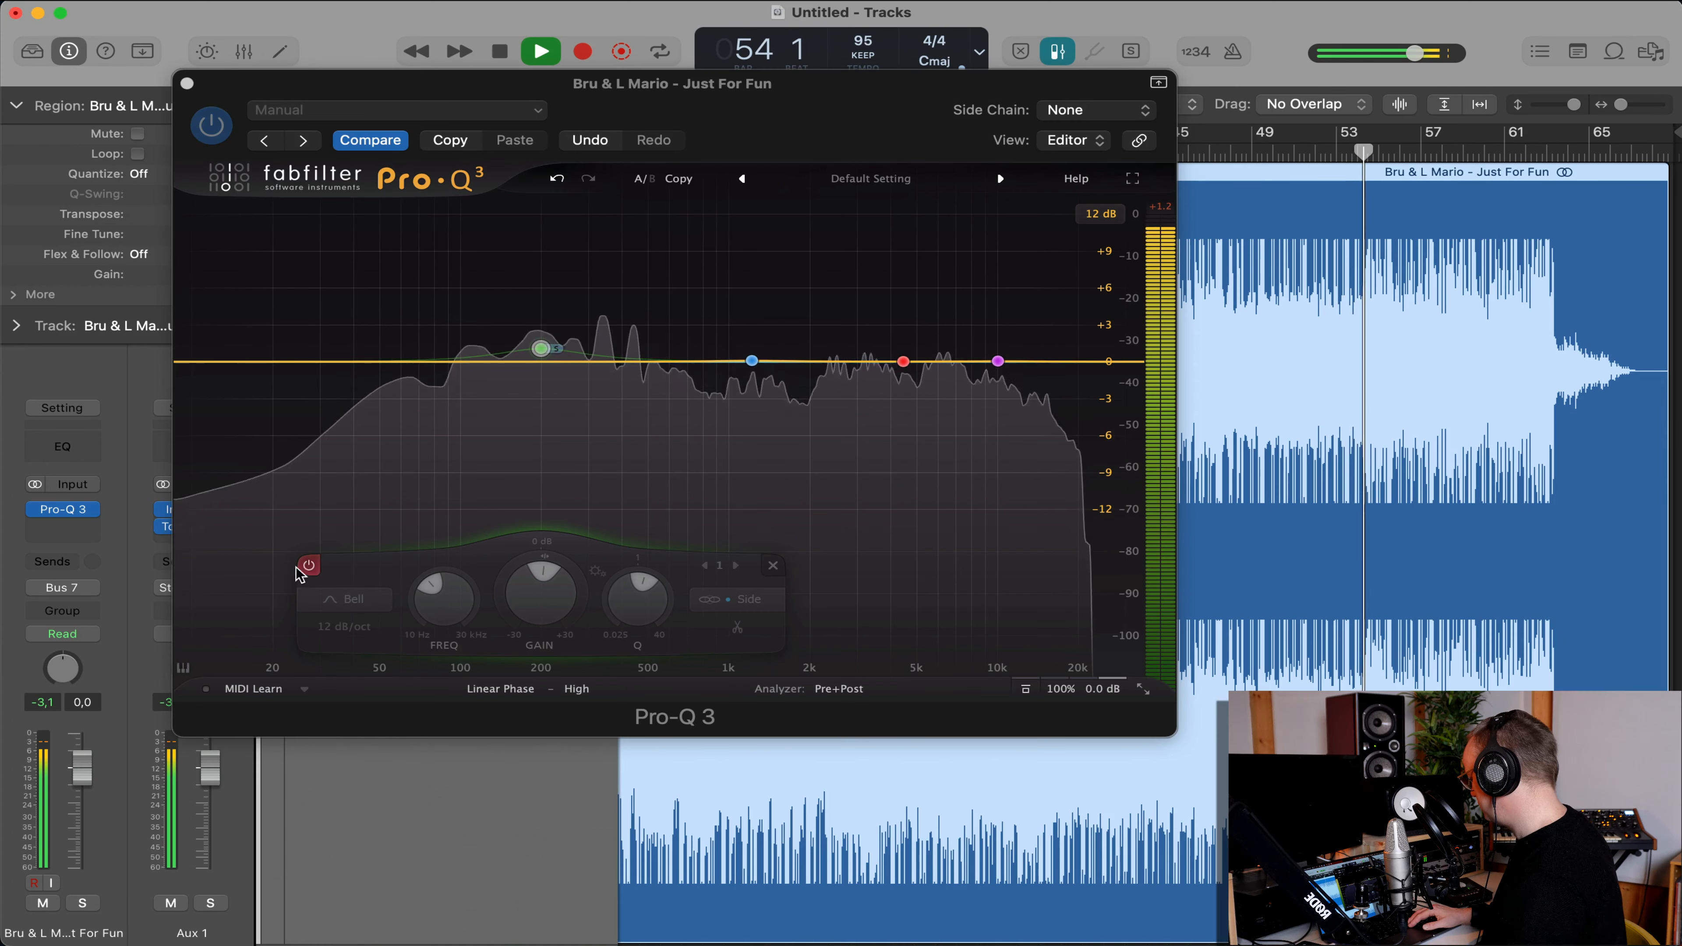
{"action": "left_click", "coordinate": [309, 565]}
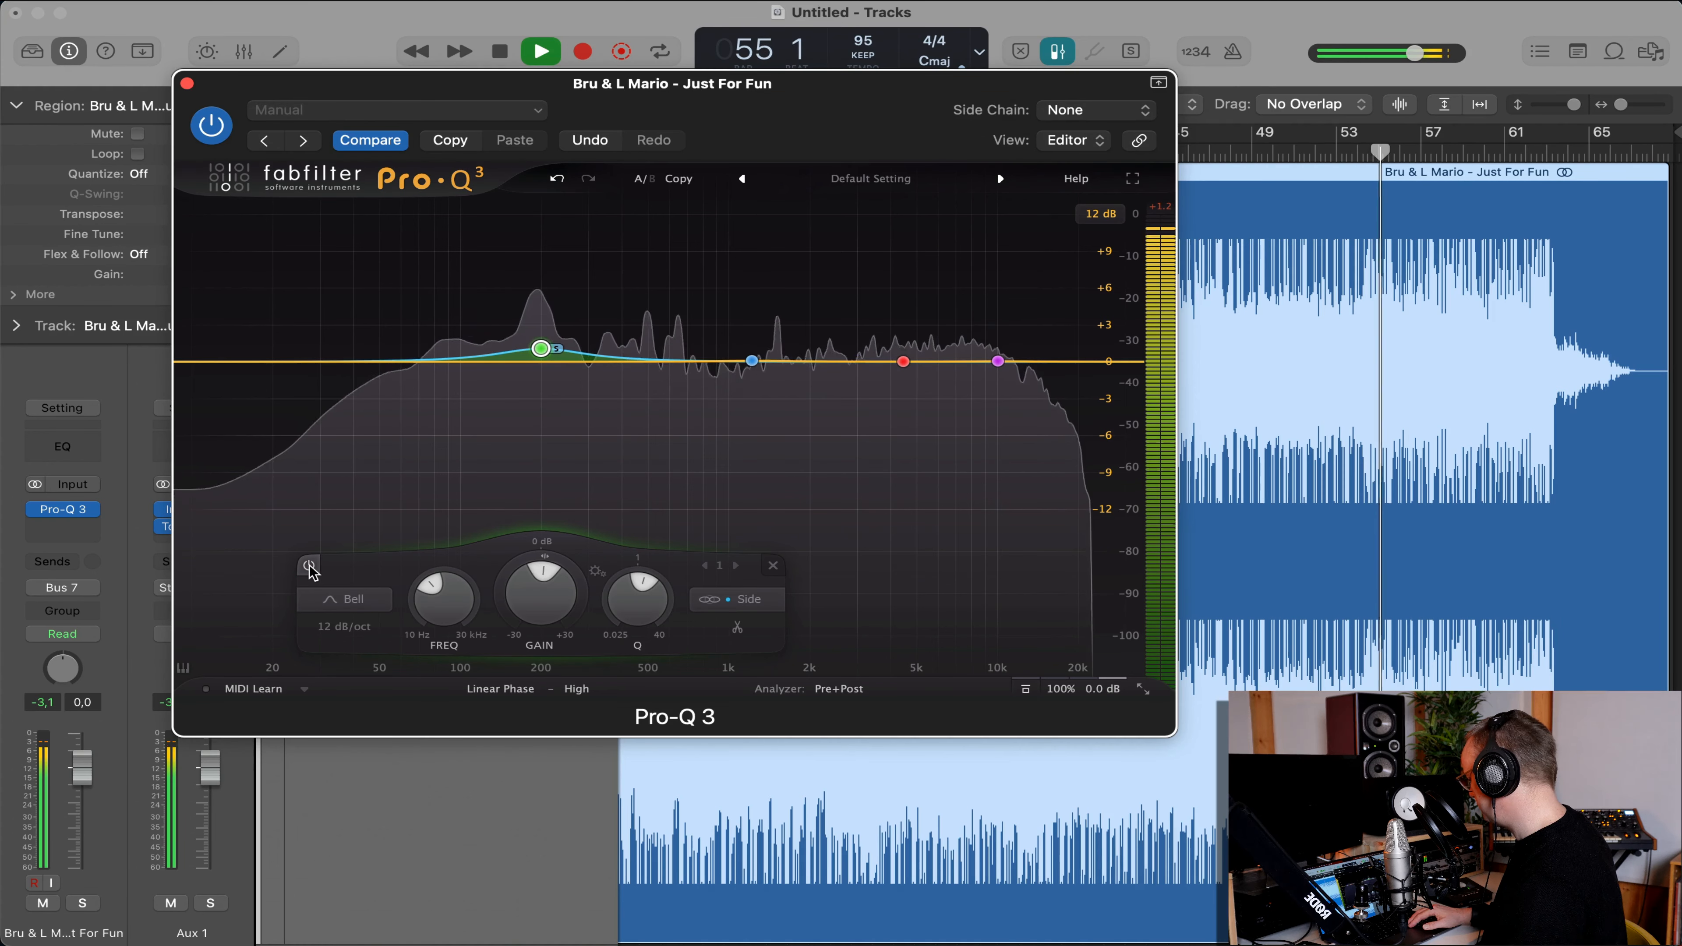
{"action": "key", "text": "space"}
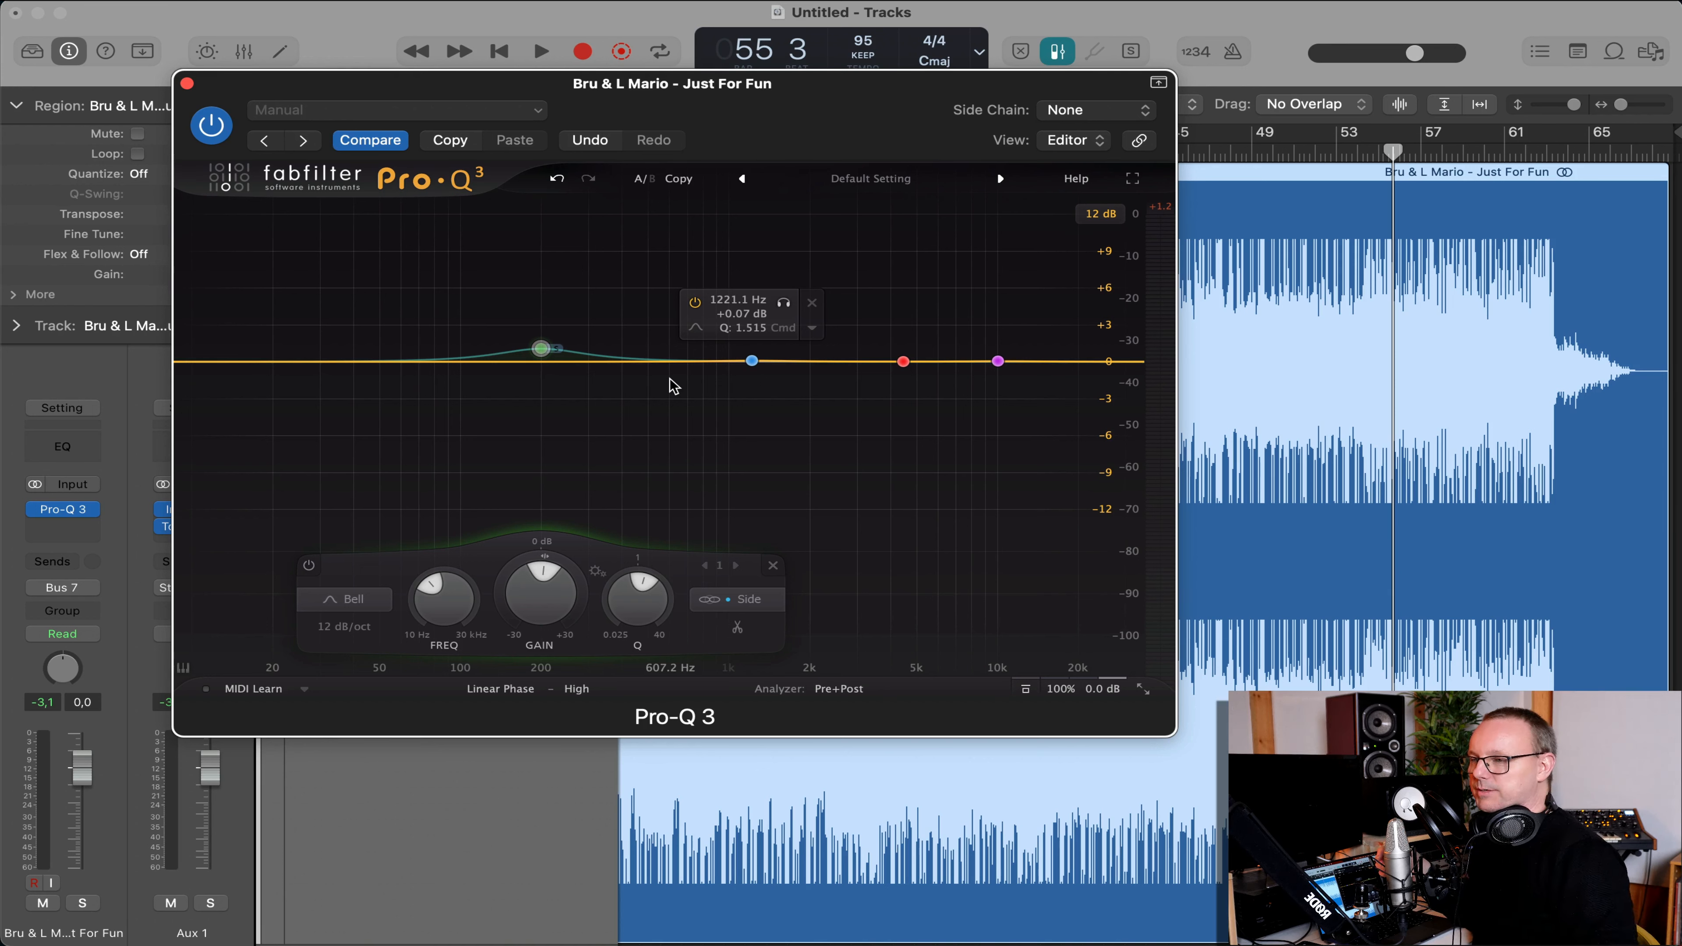
Resume playback, compare the gentle 200 Hz boost on Mid against Side, leave it on Side, and stop playback.
{"action": "mouse_move", "coordinate": [541, 354]}
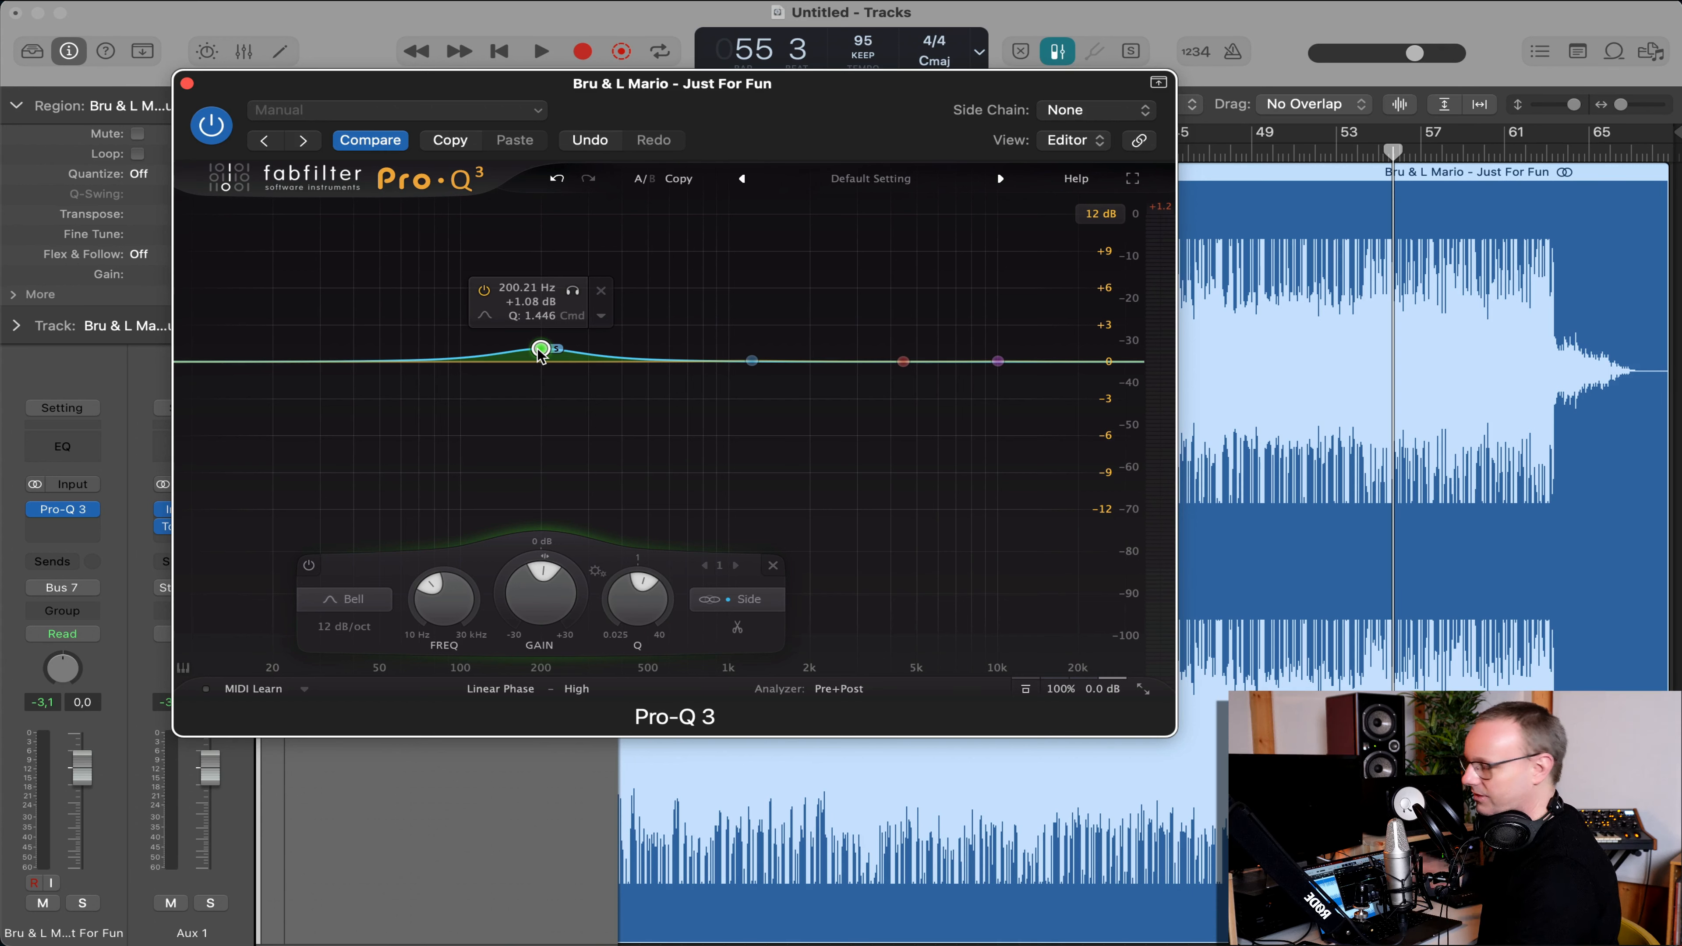
{"action": "key", "text": "space"}
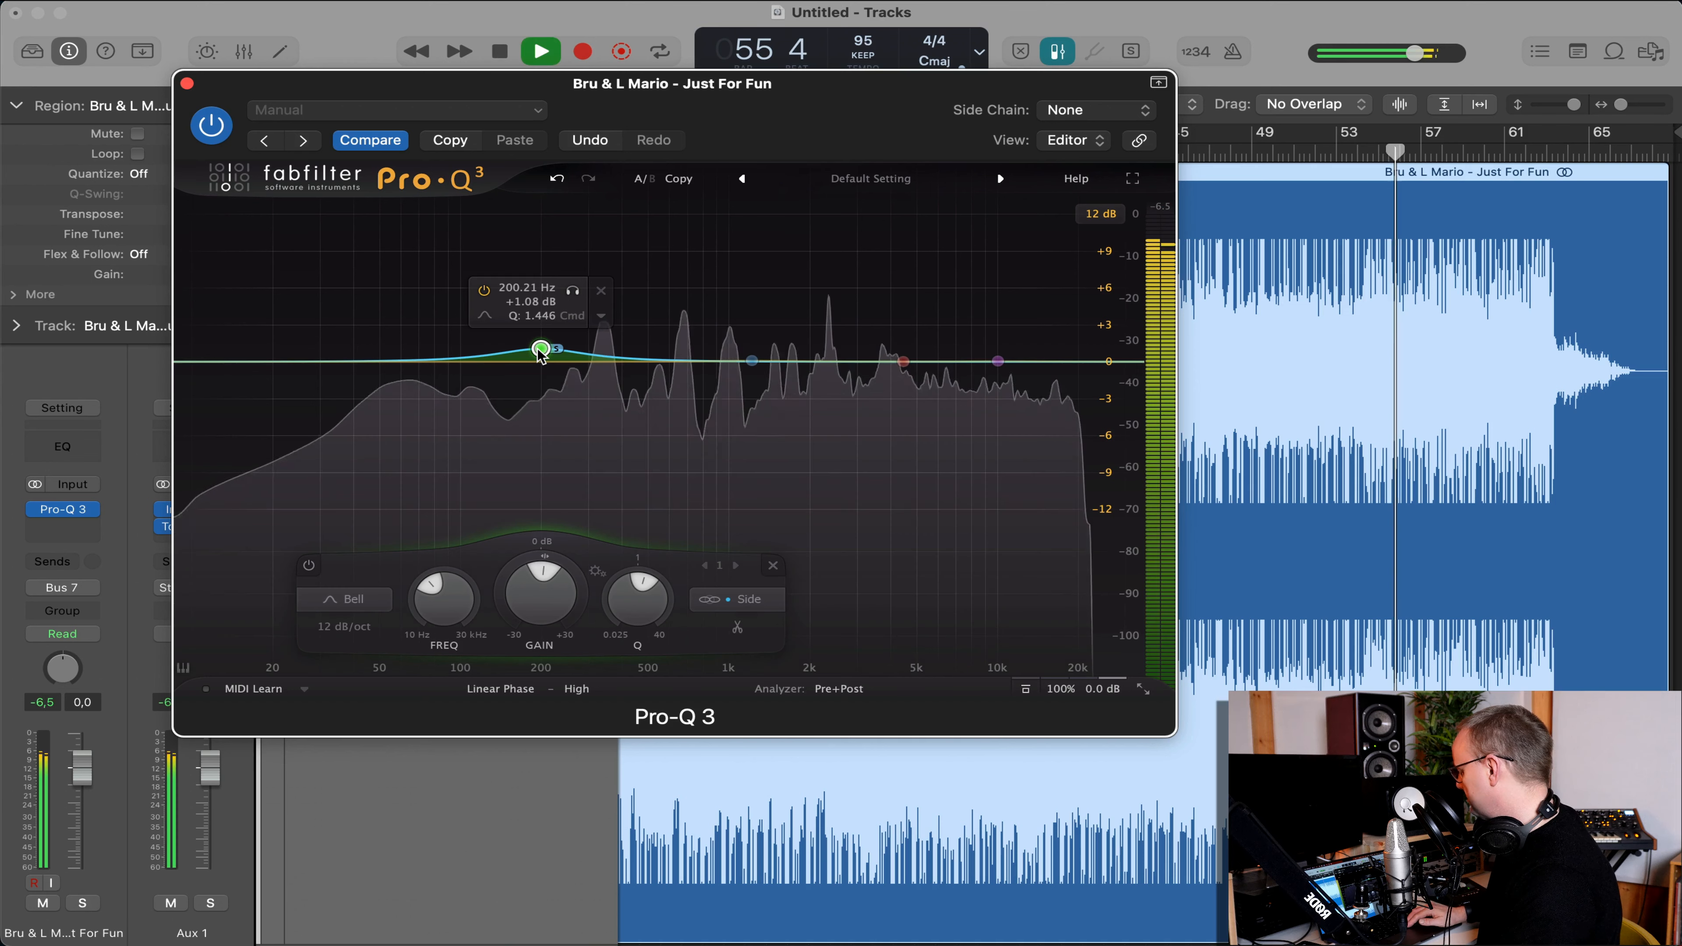
{"action": "left_click", "coordinate": [747, 598]}
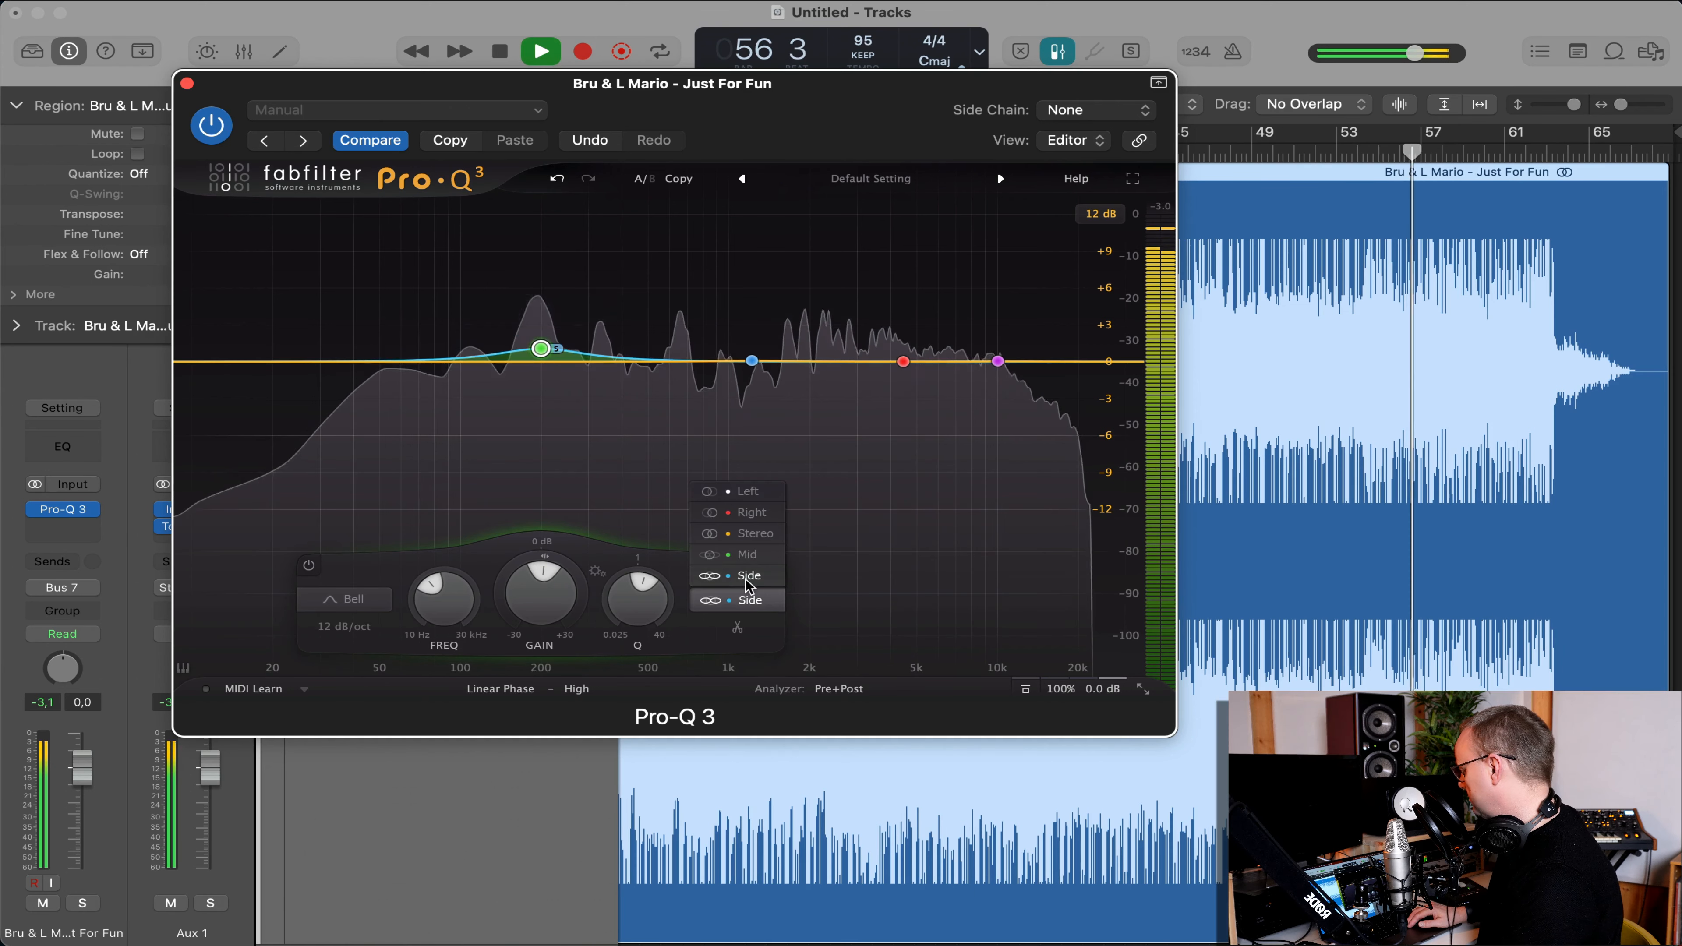
{"action": "left_click", "coordinate": [751, 558]}
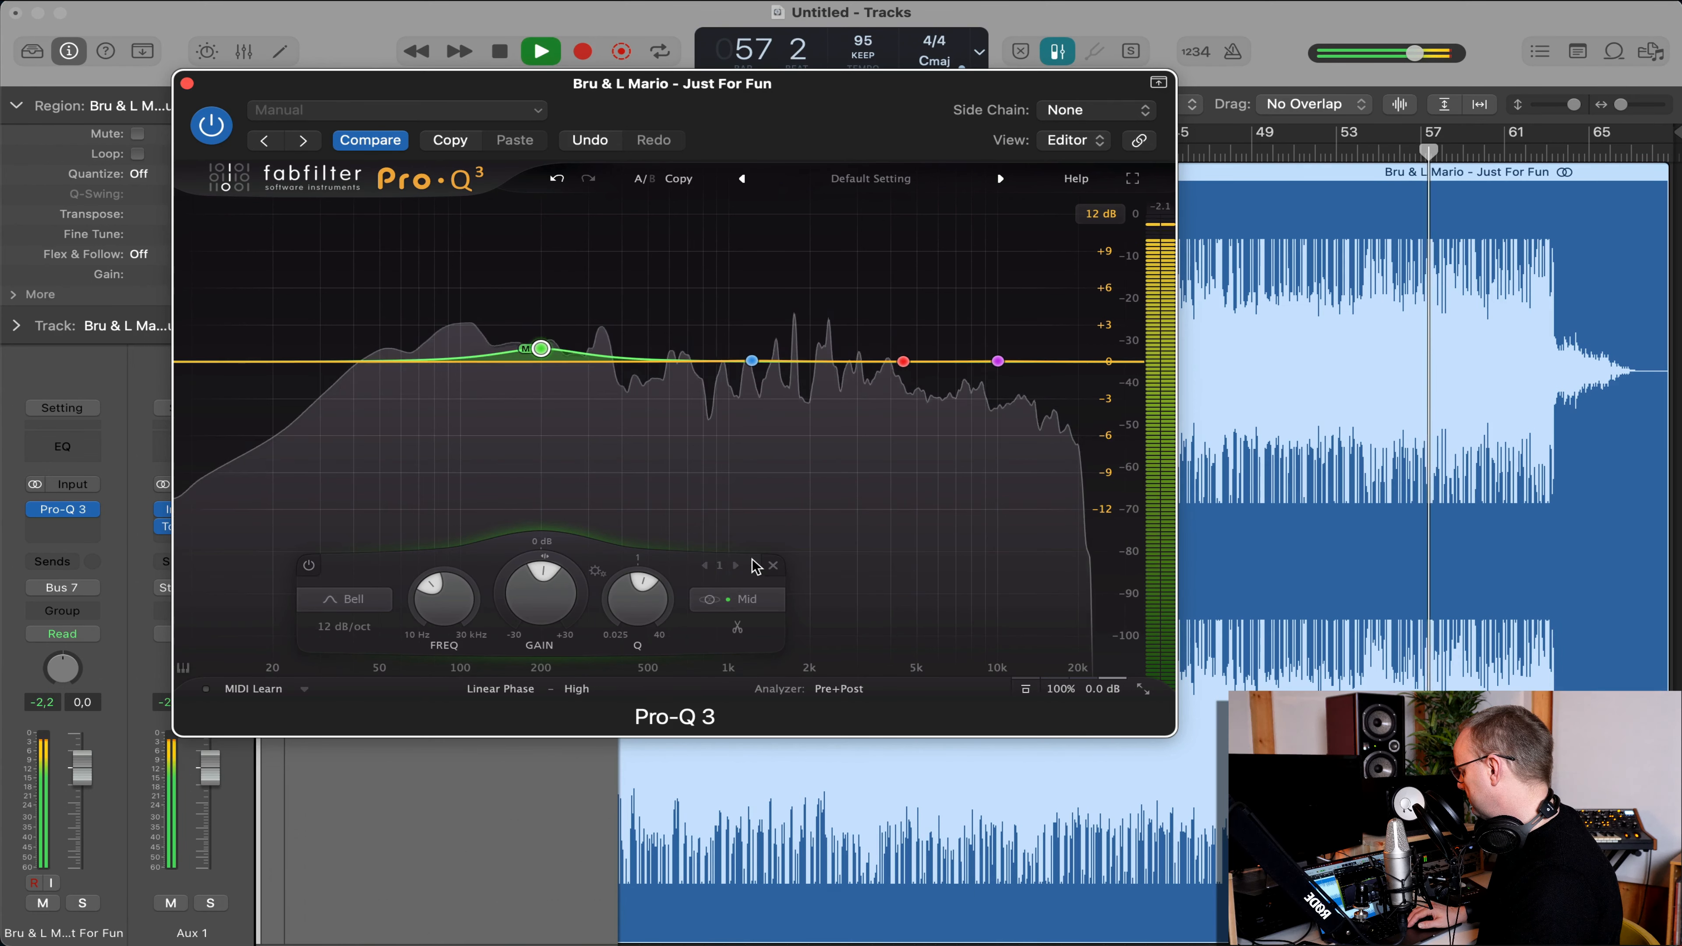
{"action": "left_click", "coordinate": [734, 571]}
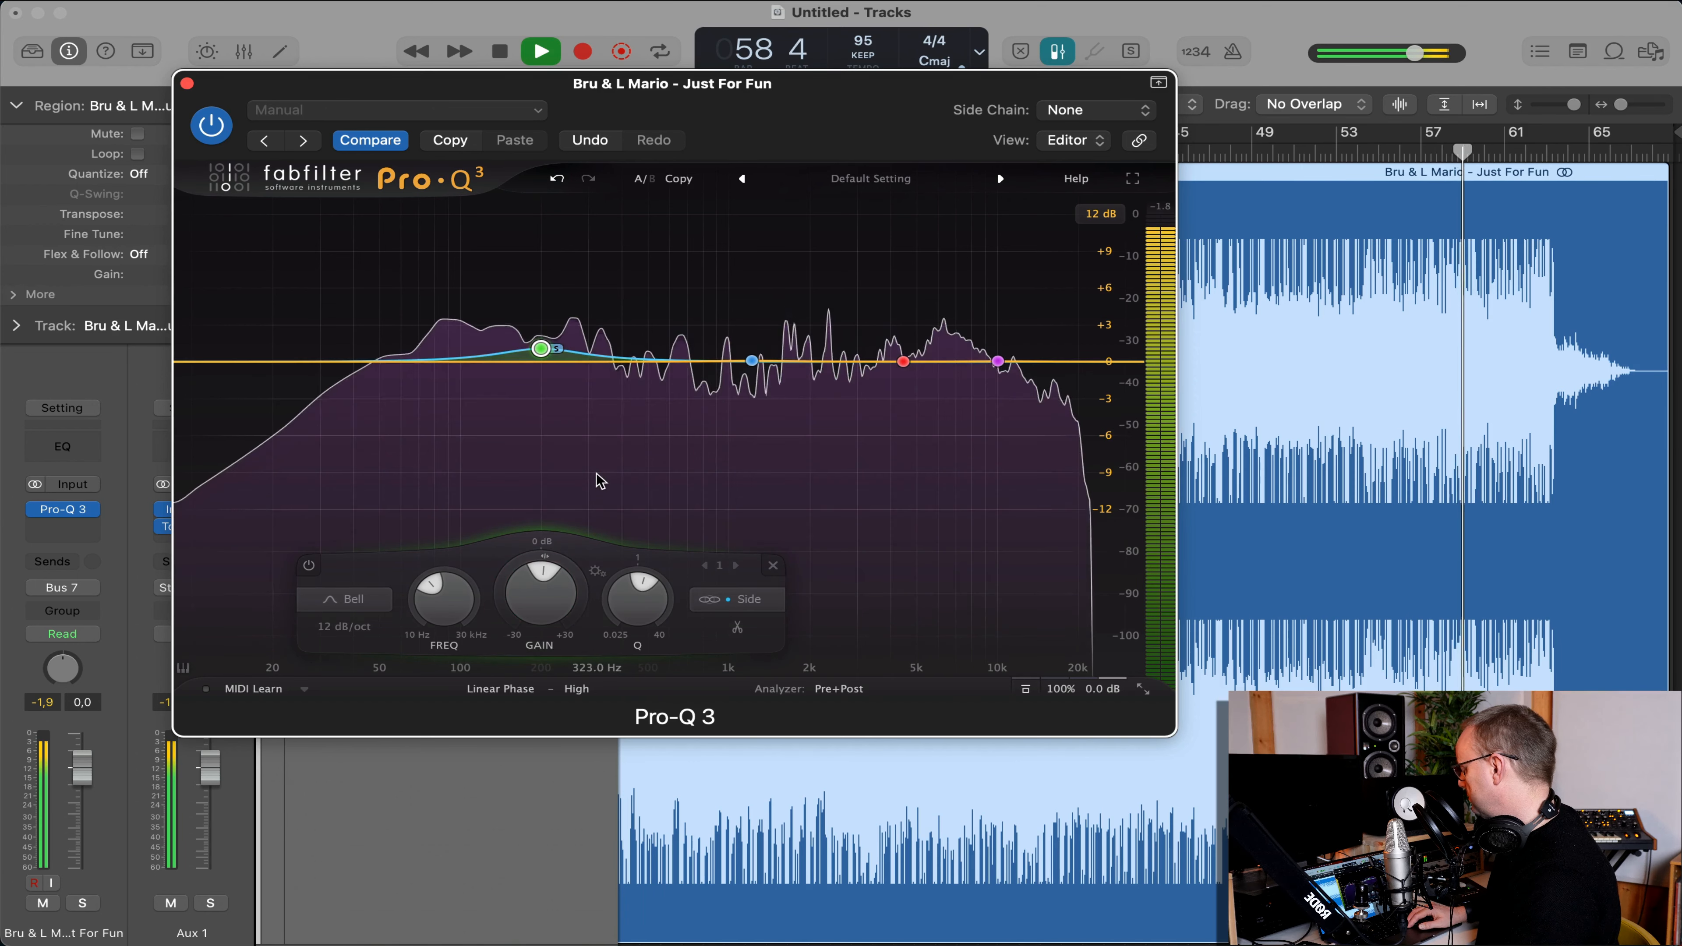
{"action": "key", "text": "space"}
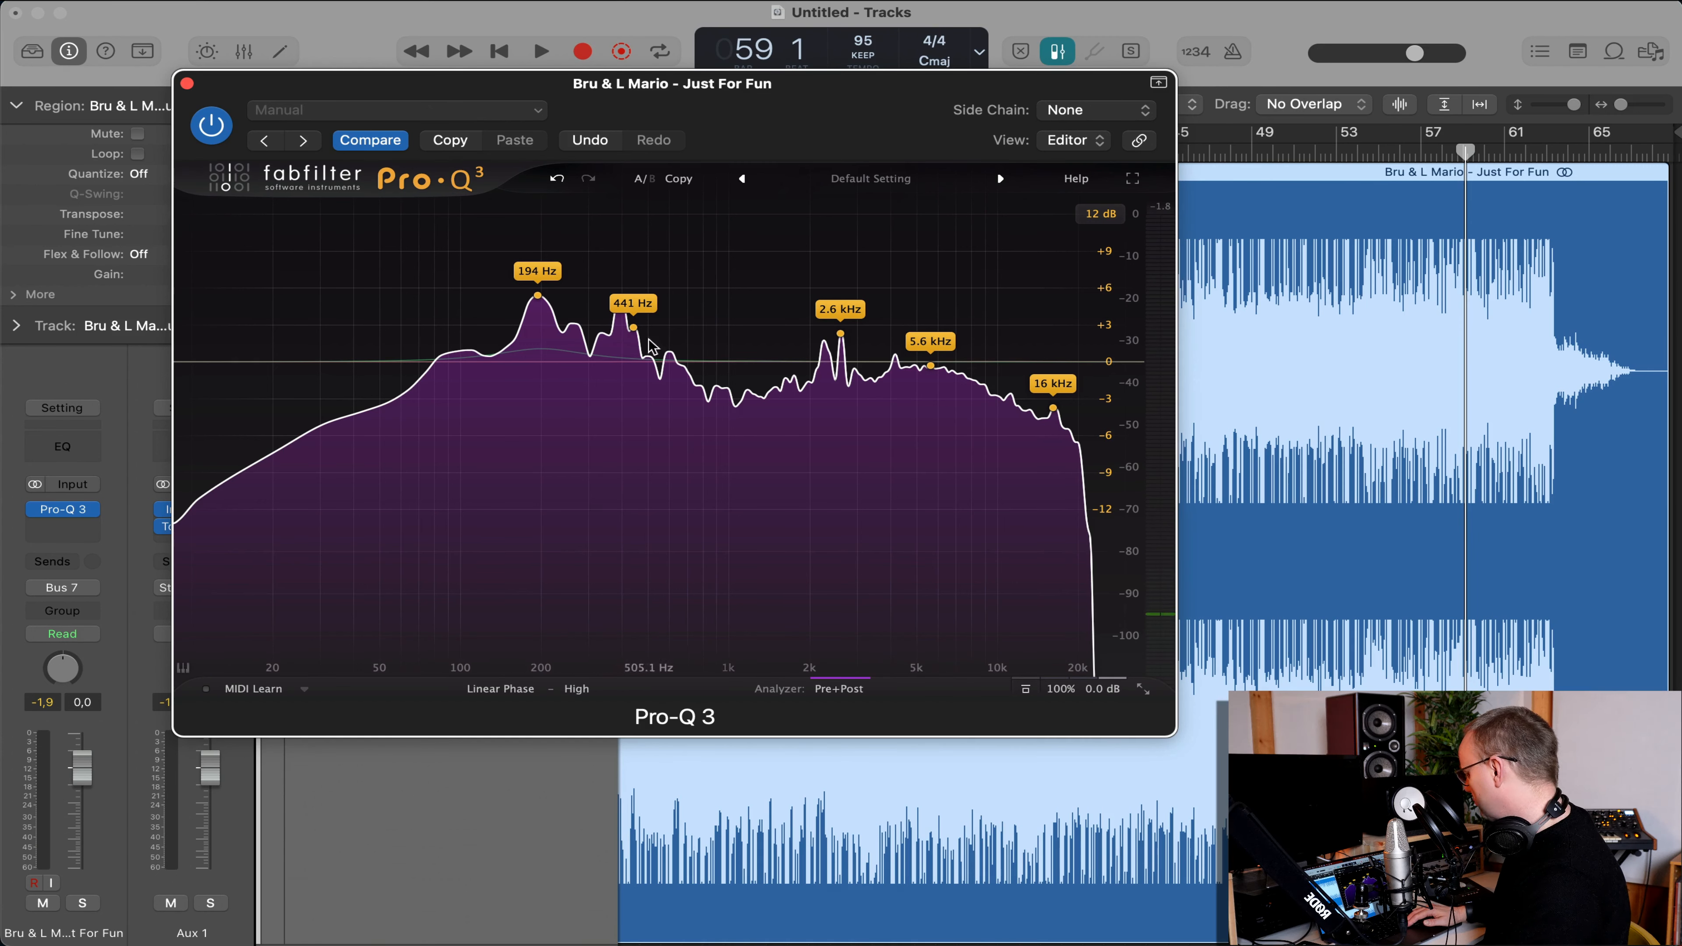
Boost the second bell band to about +1.44 dB at 1152 Hz while the mix plays, check the spectrum, and stop playback.
{"action": "key", "text": "space"}
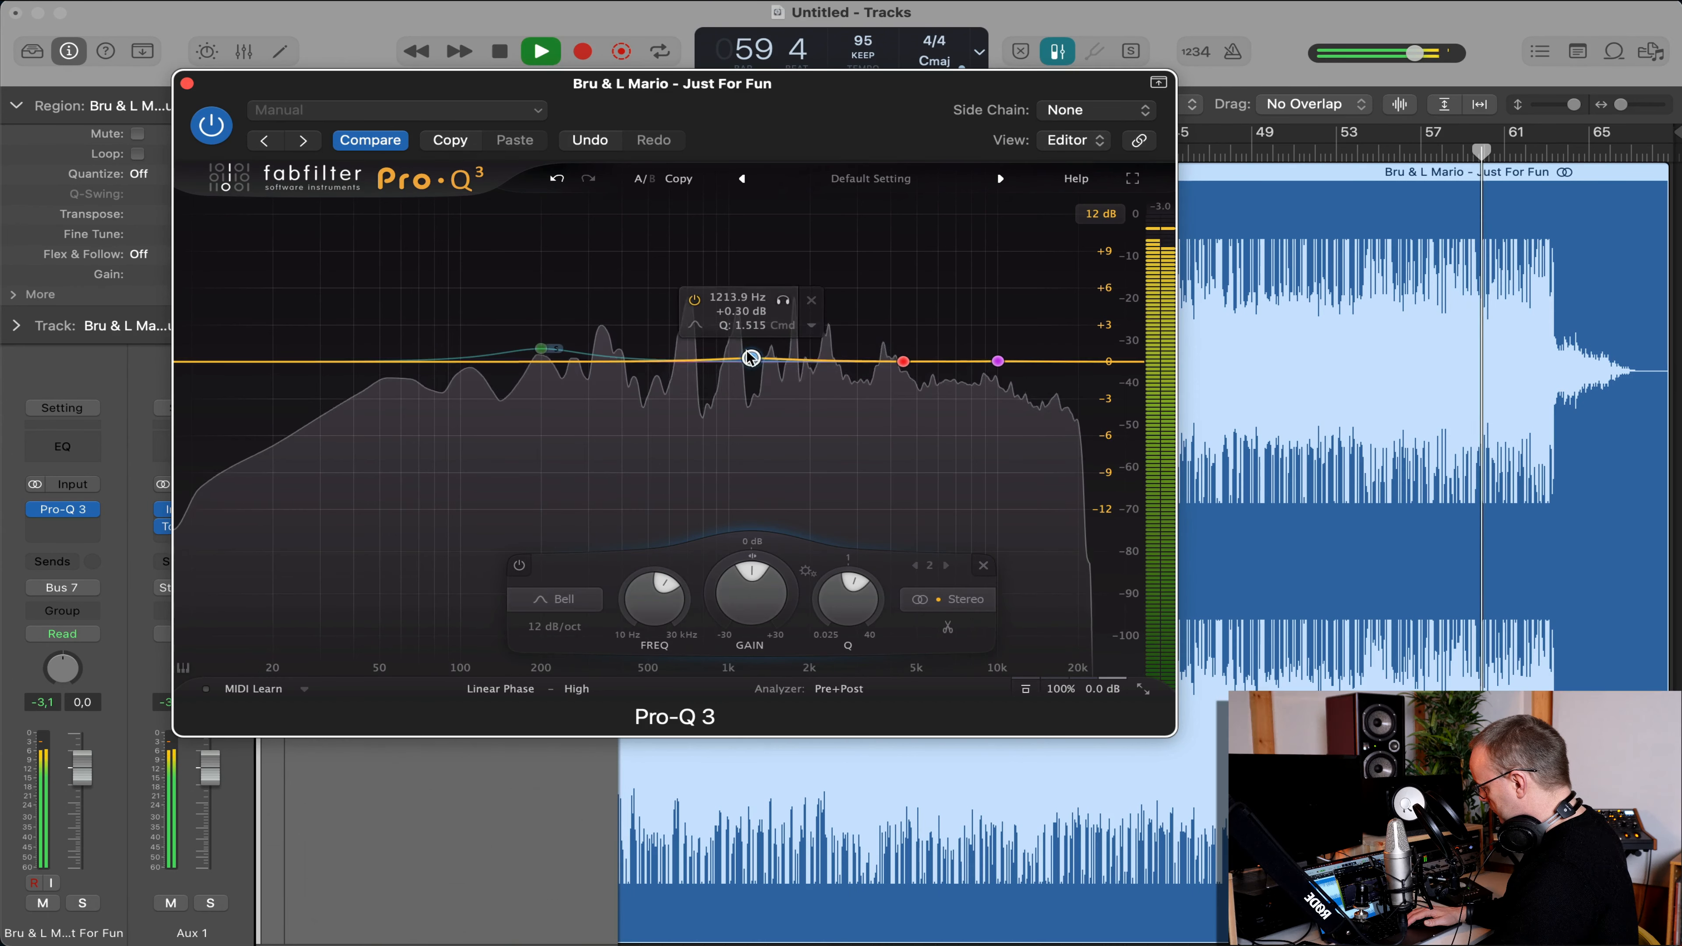
{"action": "left_click_drag", "start_coordinate": [751, 361], "coordinate": [744, 345]}
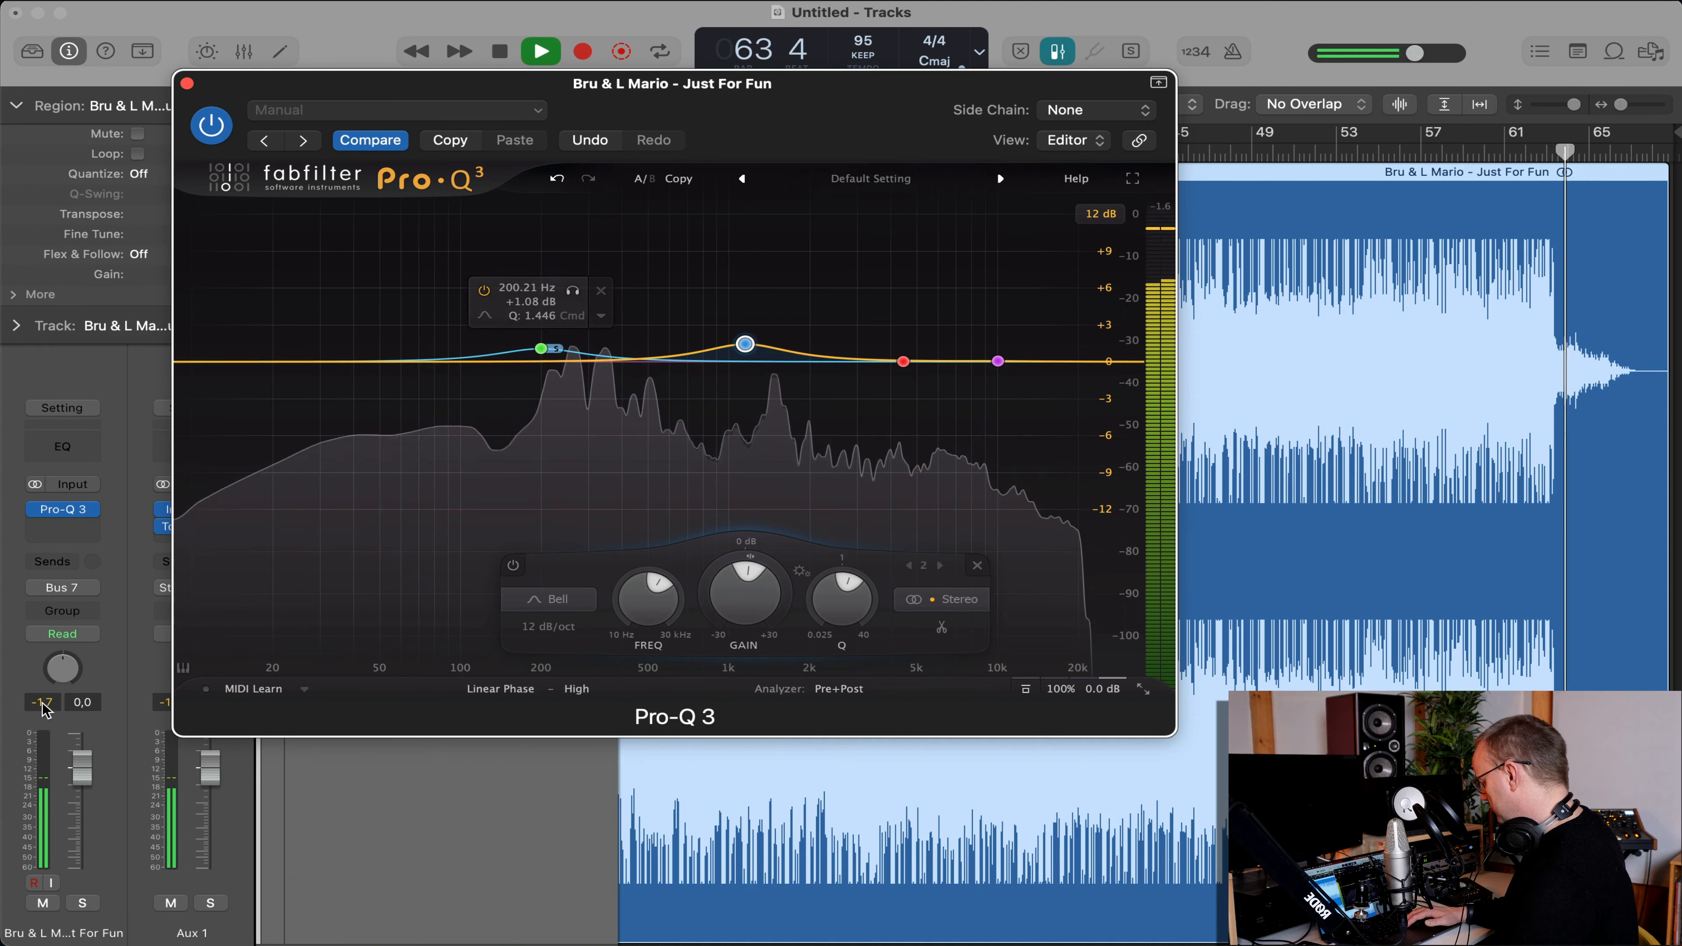
{"action": "left_click", "coordinate": [40, 773]}
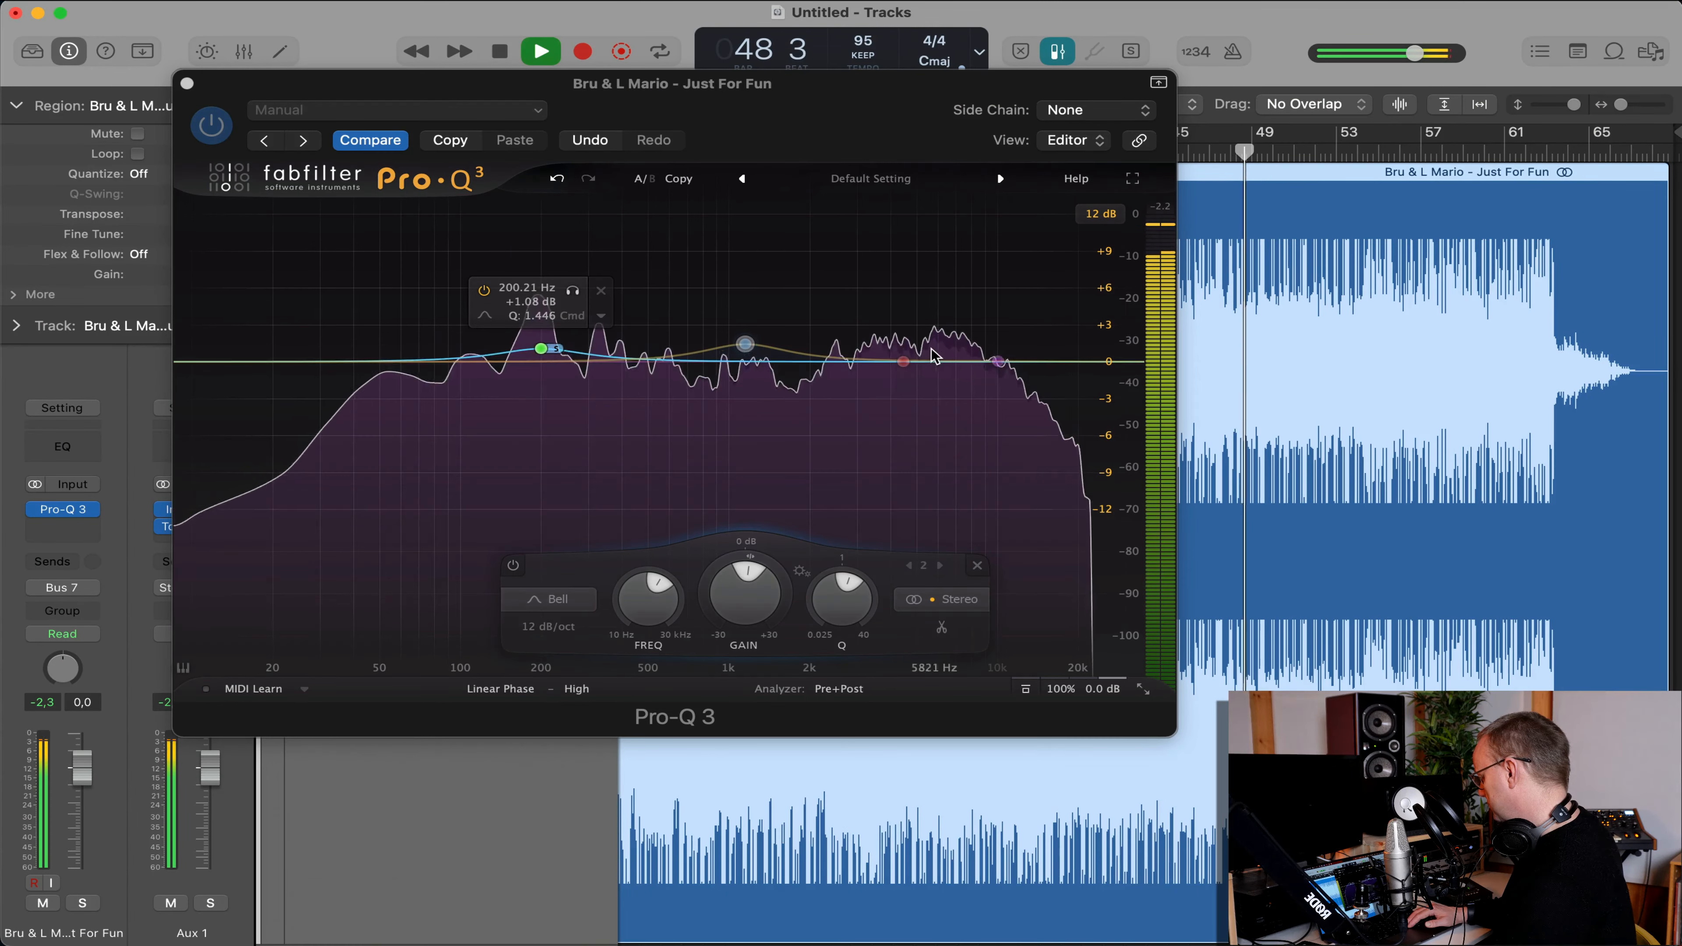
{"action": "mouse_move", "coordinate": [886, 359]}
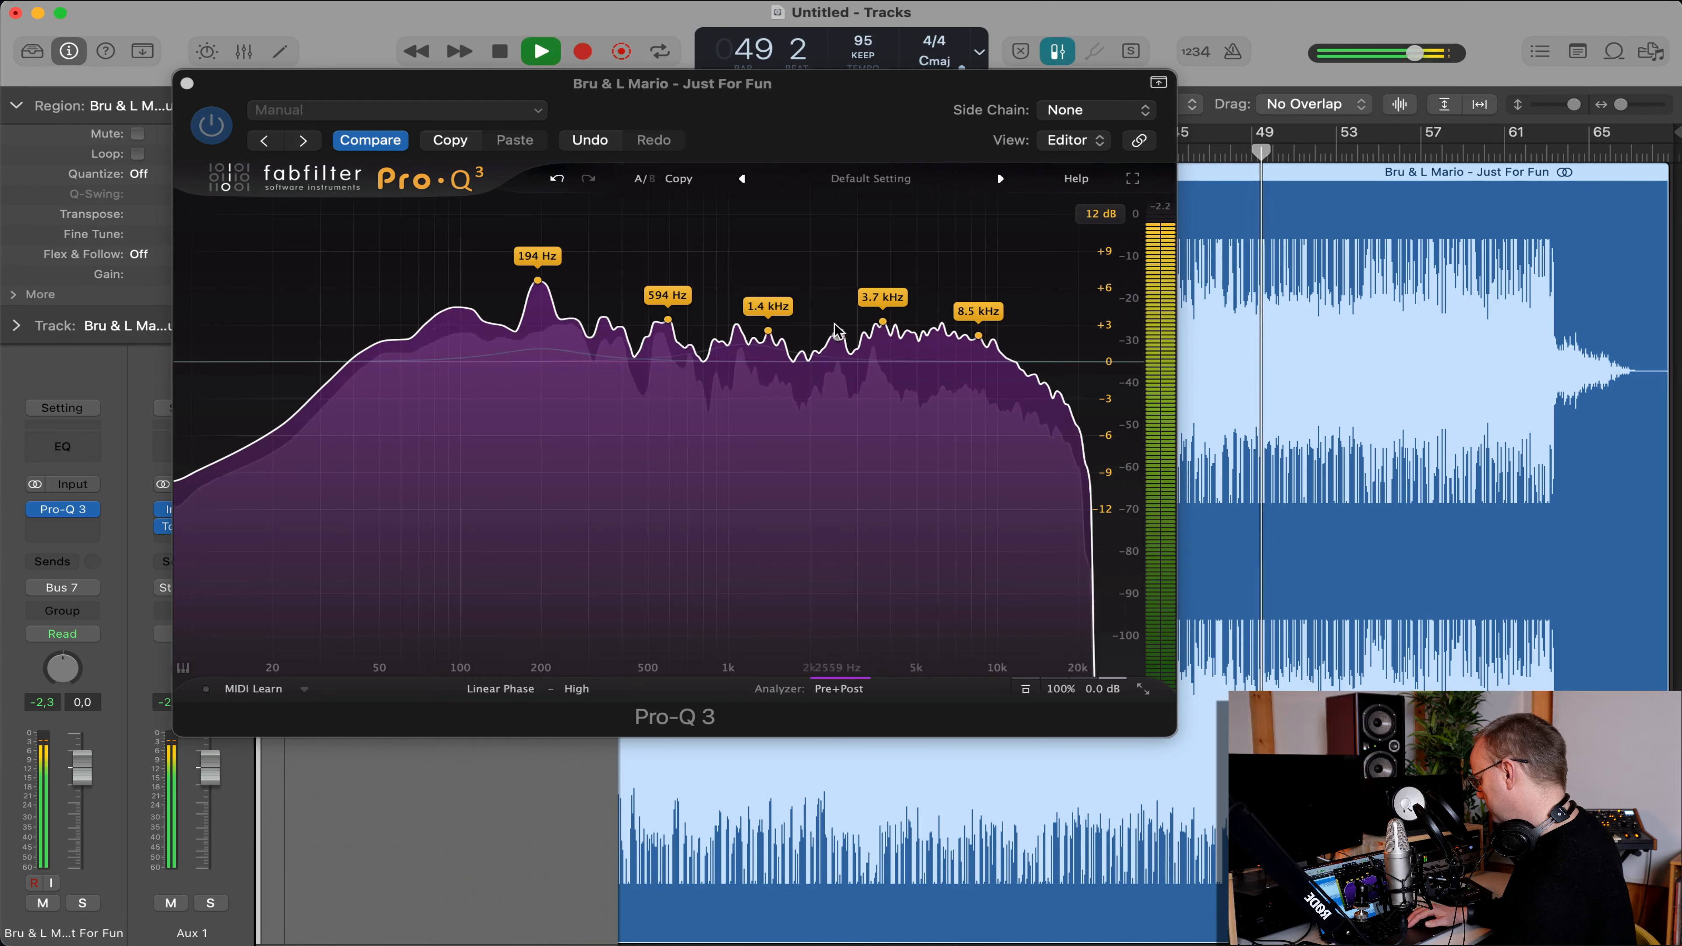
{"action": "key", "text": "space"}
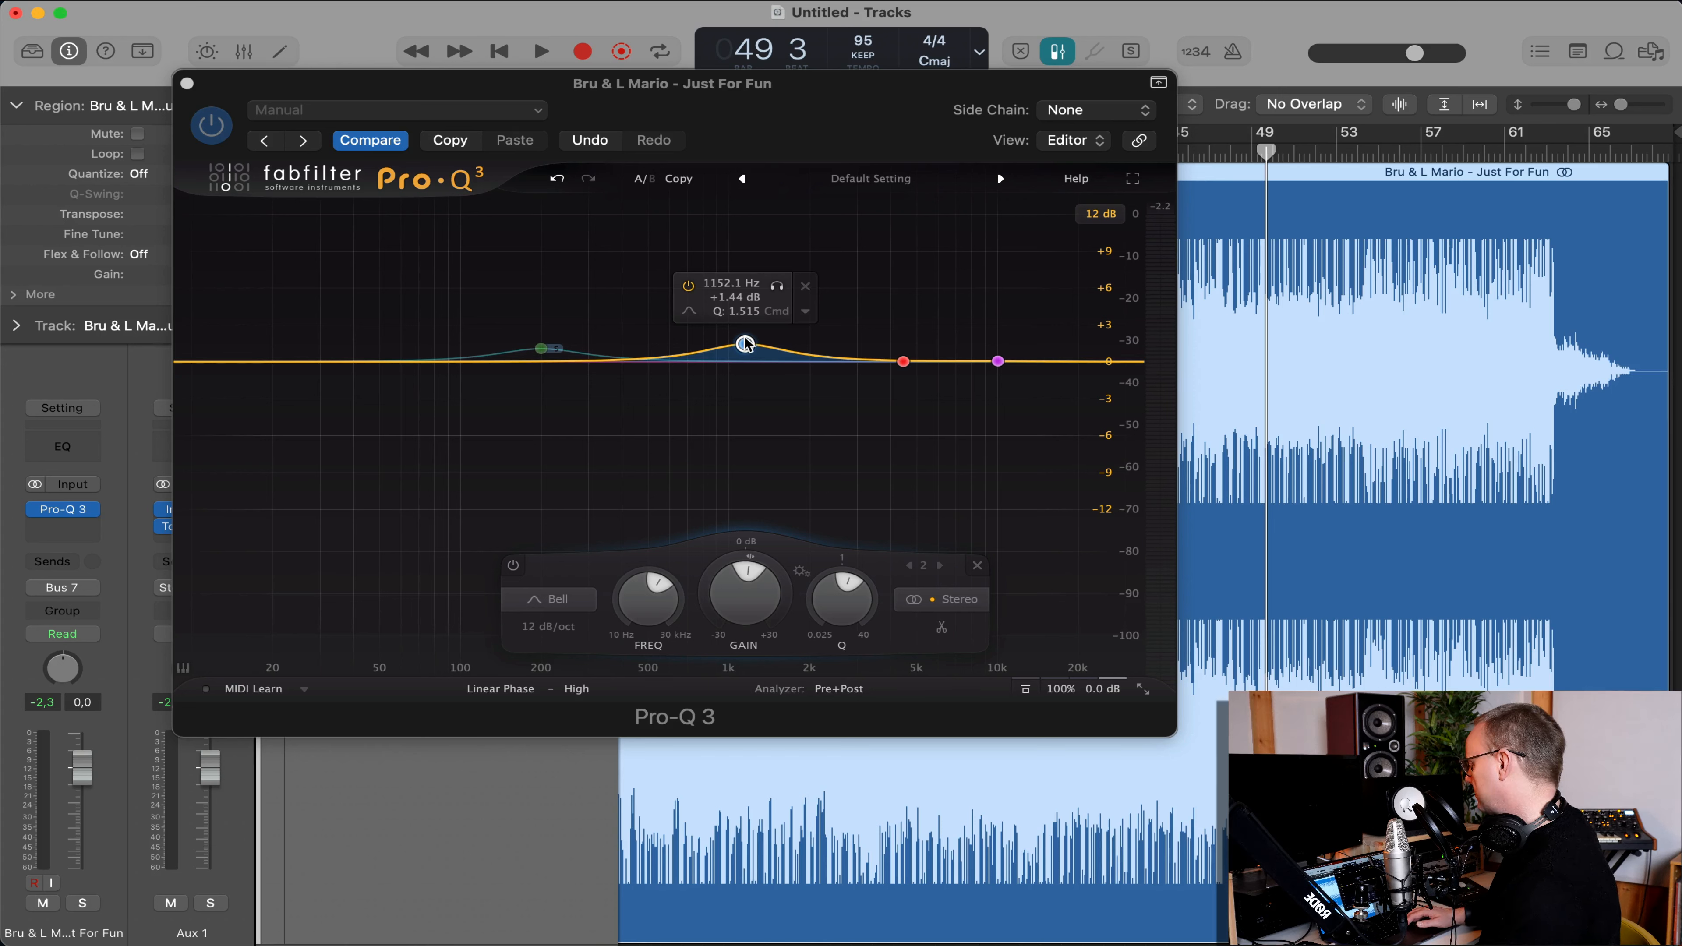
Cut the 4461 Hz bell band to about -0.94 dB near 4381 Hz during playback, and stop playback.
{"action": "left_click", "coordinate": [903, 362]}
{"action": "key", "text": "space"}
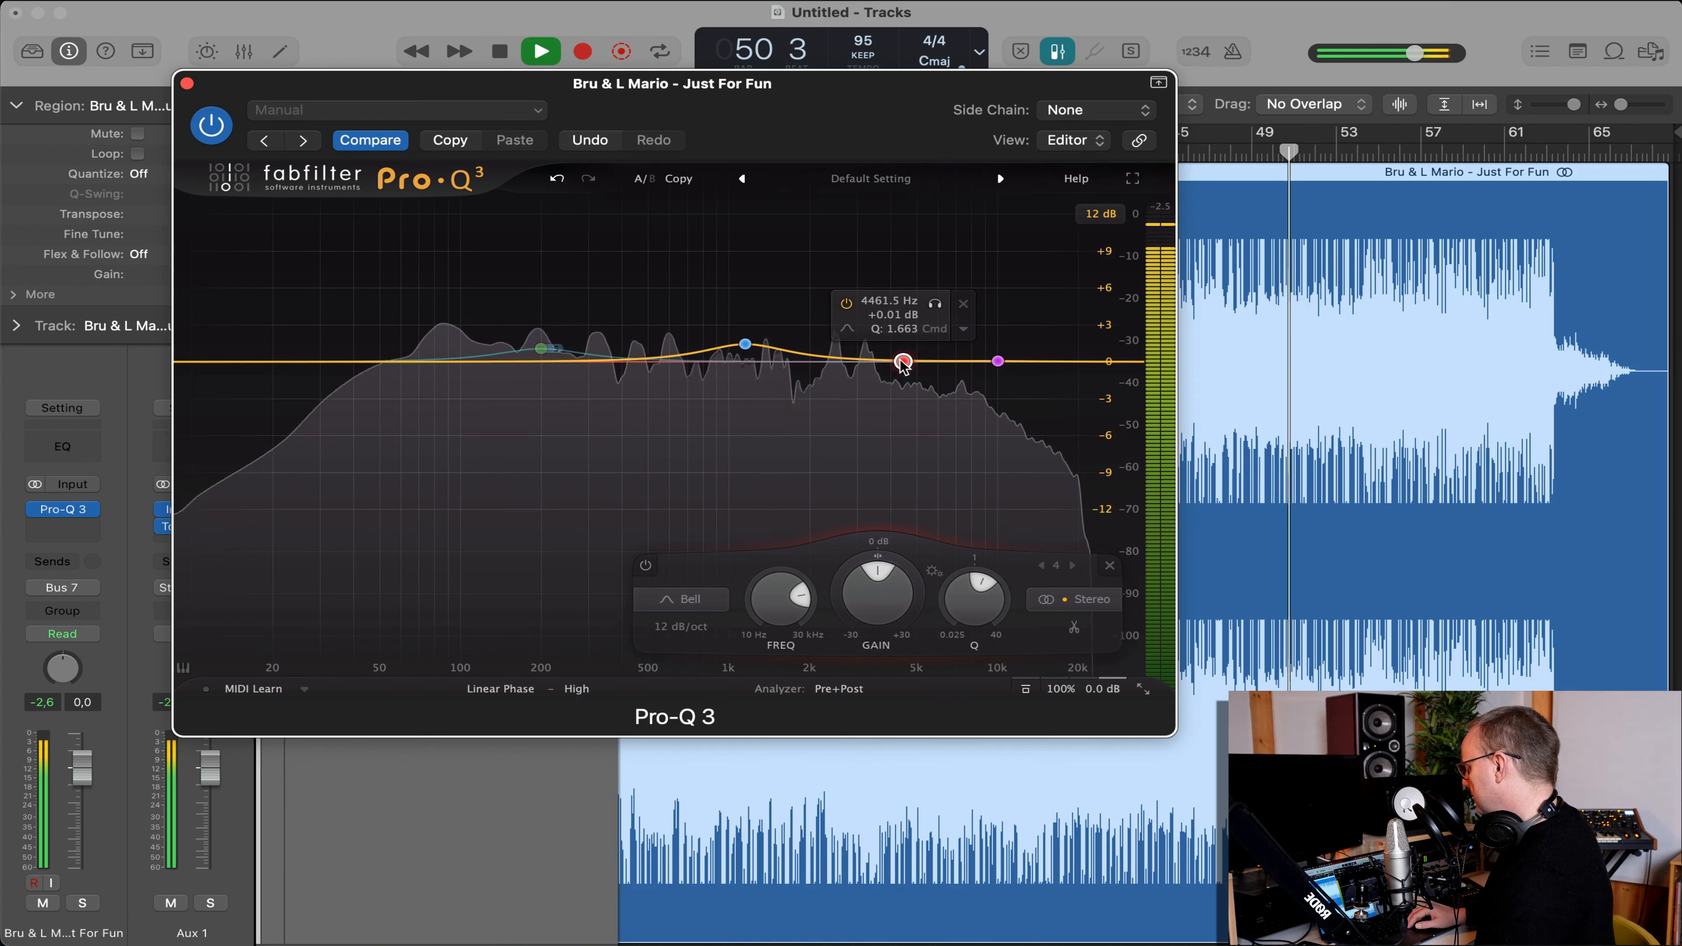
{"action": "mouse_move", "coordinate": [903, 362]}
{"action": "left_mouse_down"}
{"action": "mouse_move", "coordinate": [900, 321]}
{"action": "mouse_move", "coordinate": [900, 372]}
{"action": "left_mouse_up"}
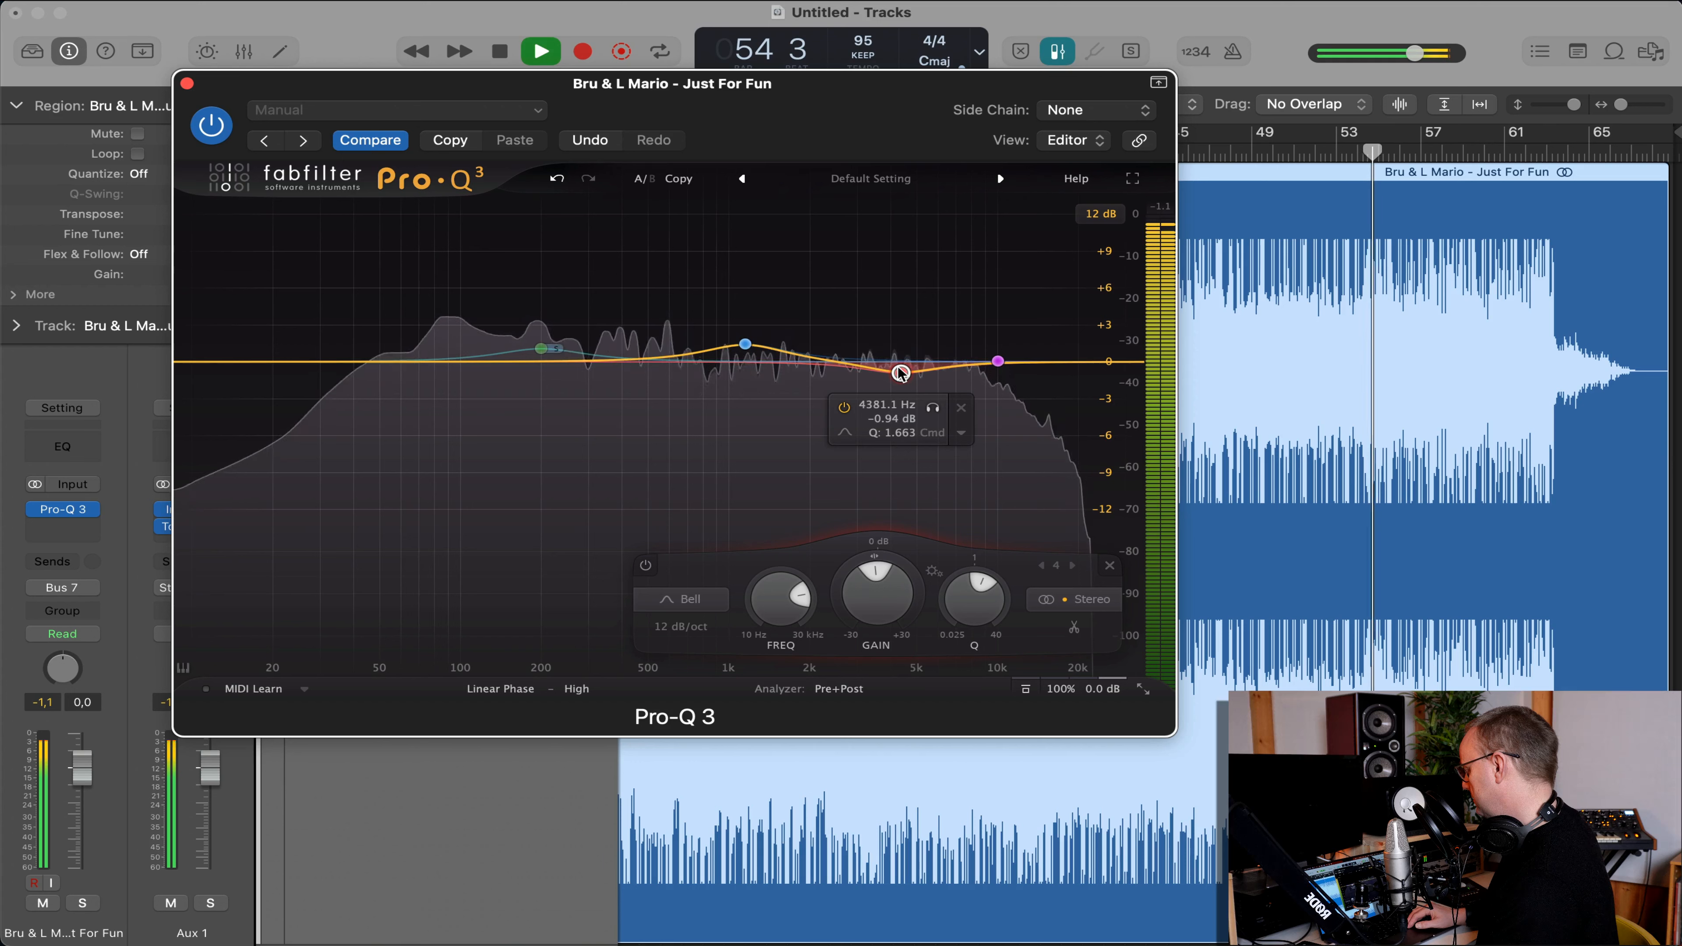
{"action": "key", "text": "space"}
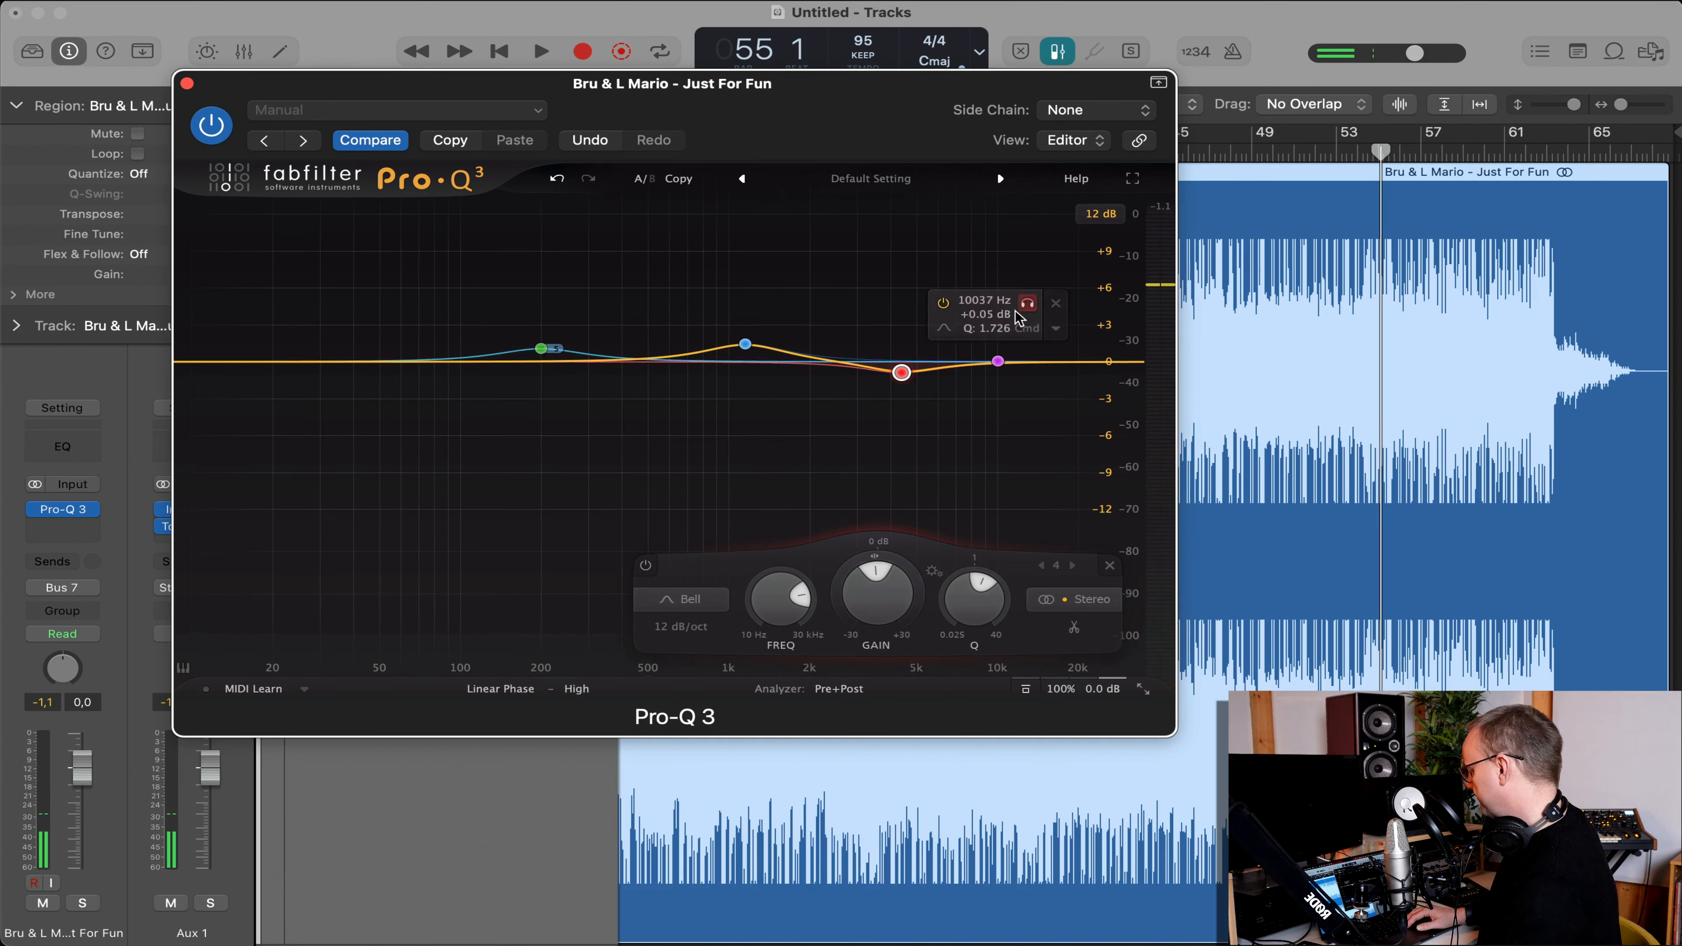
Compare the equalized mix with the flat alternate A/B setting several times during playback, end on the equalized version, and stop playback.
{"action": "key", "text": "space"}
{"action": "left_click", "coordinate": [646, 180]}
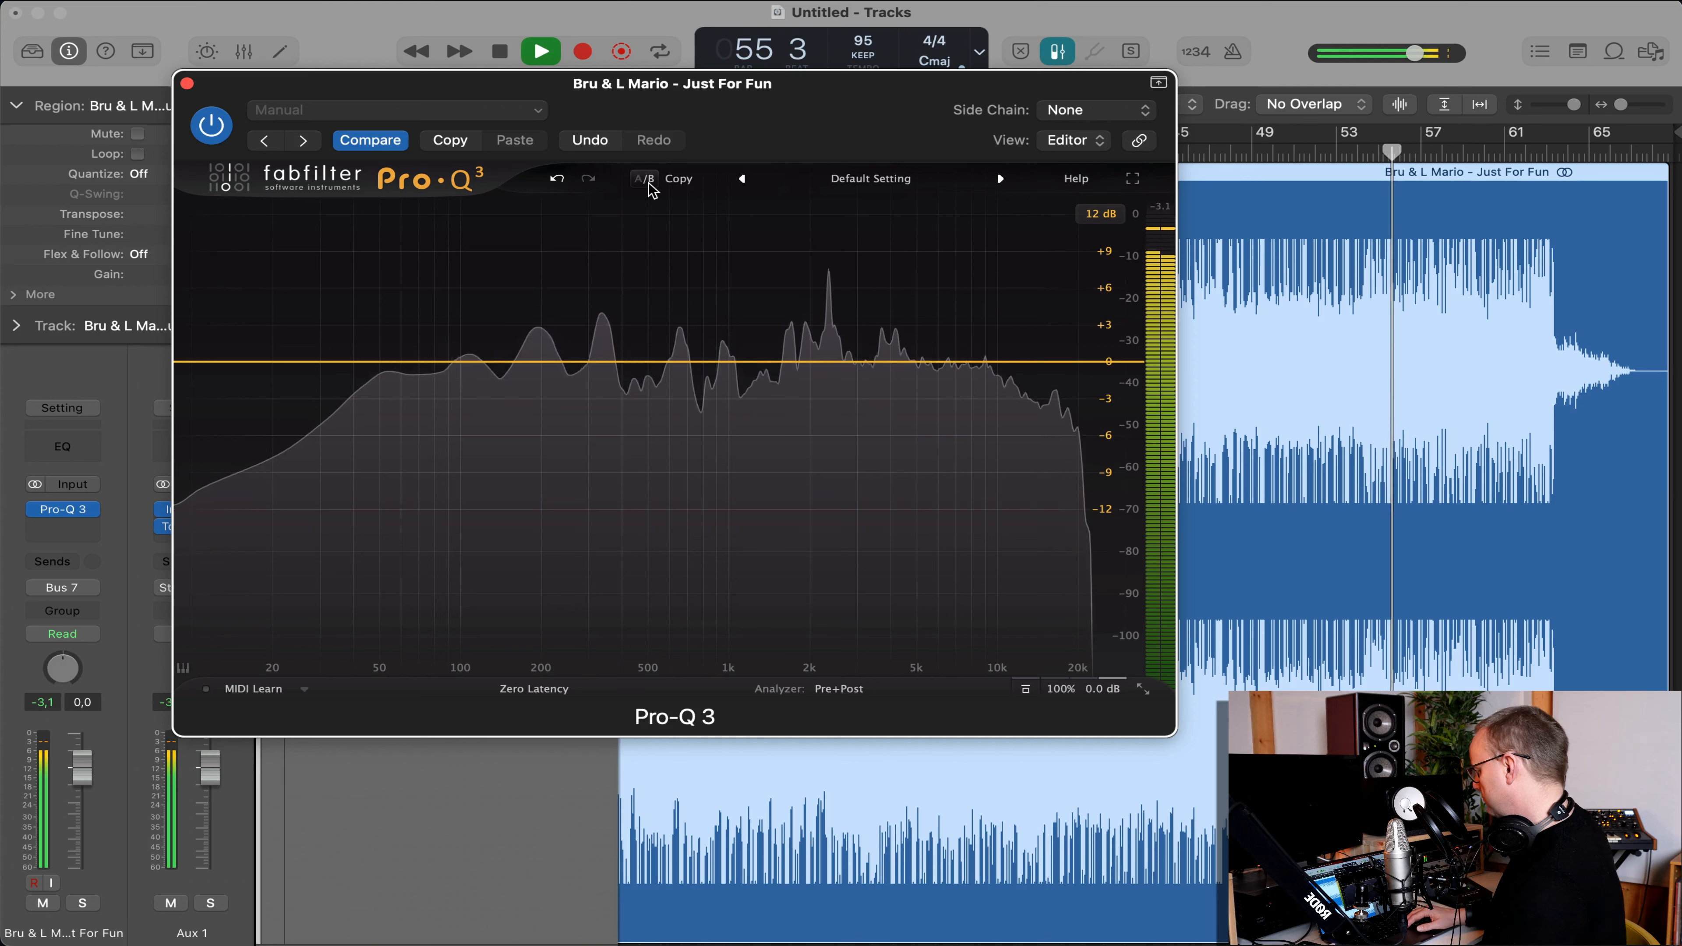
{"action": "left_click", "coordinate": [646, 180]}
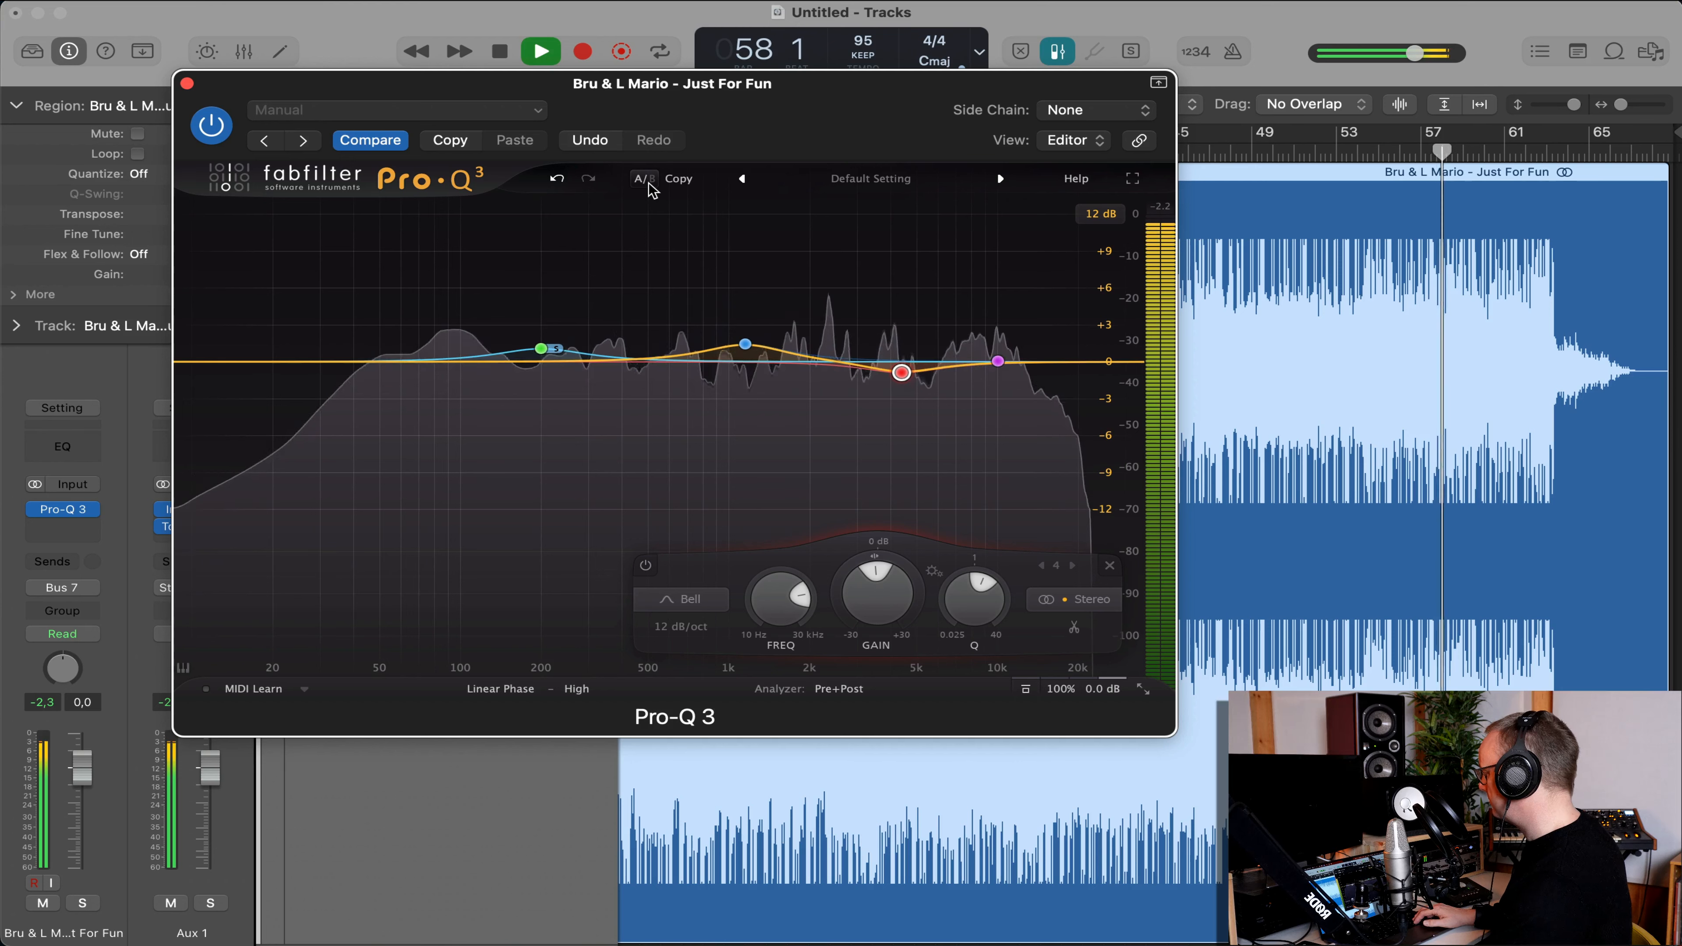
{"action": "left_click", "coordinate": [647, 184]}
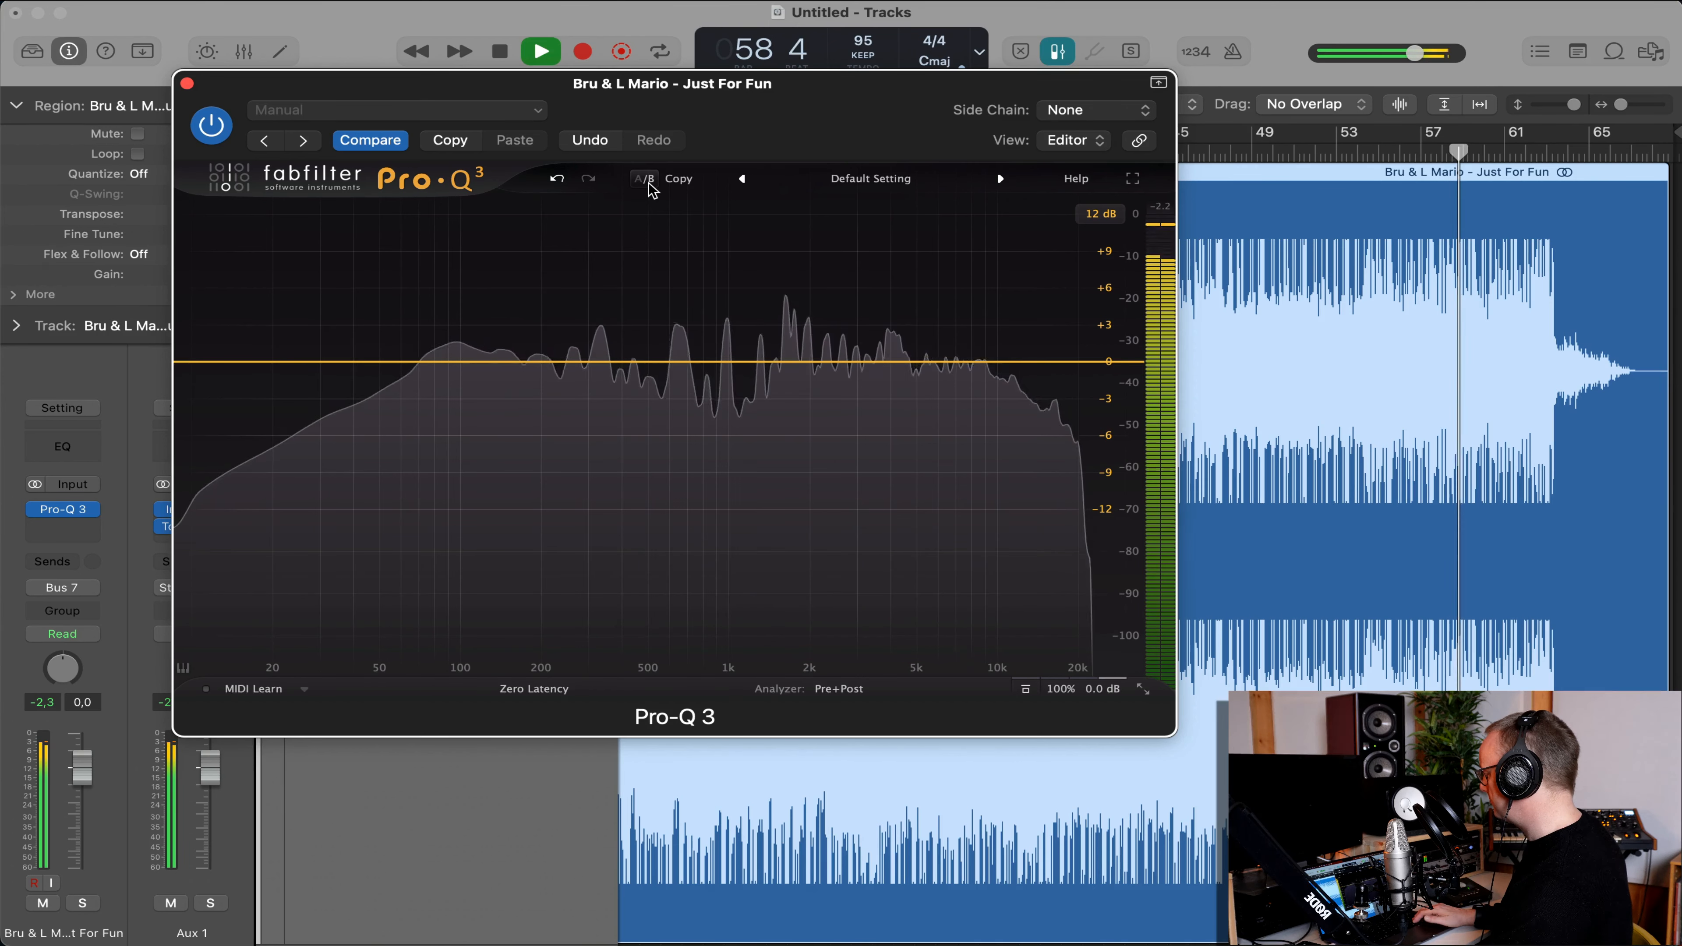
{"action": "left_click", "coordinate": [648, 184]}
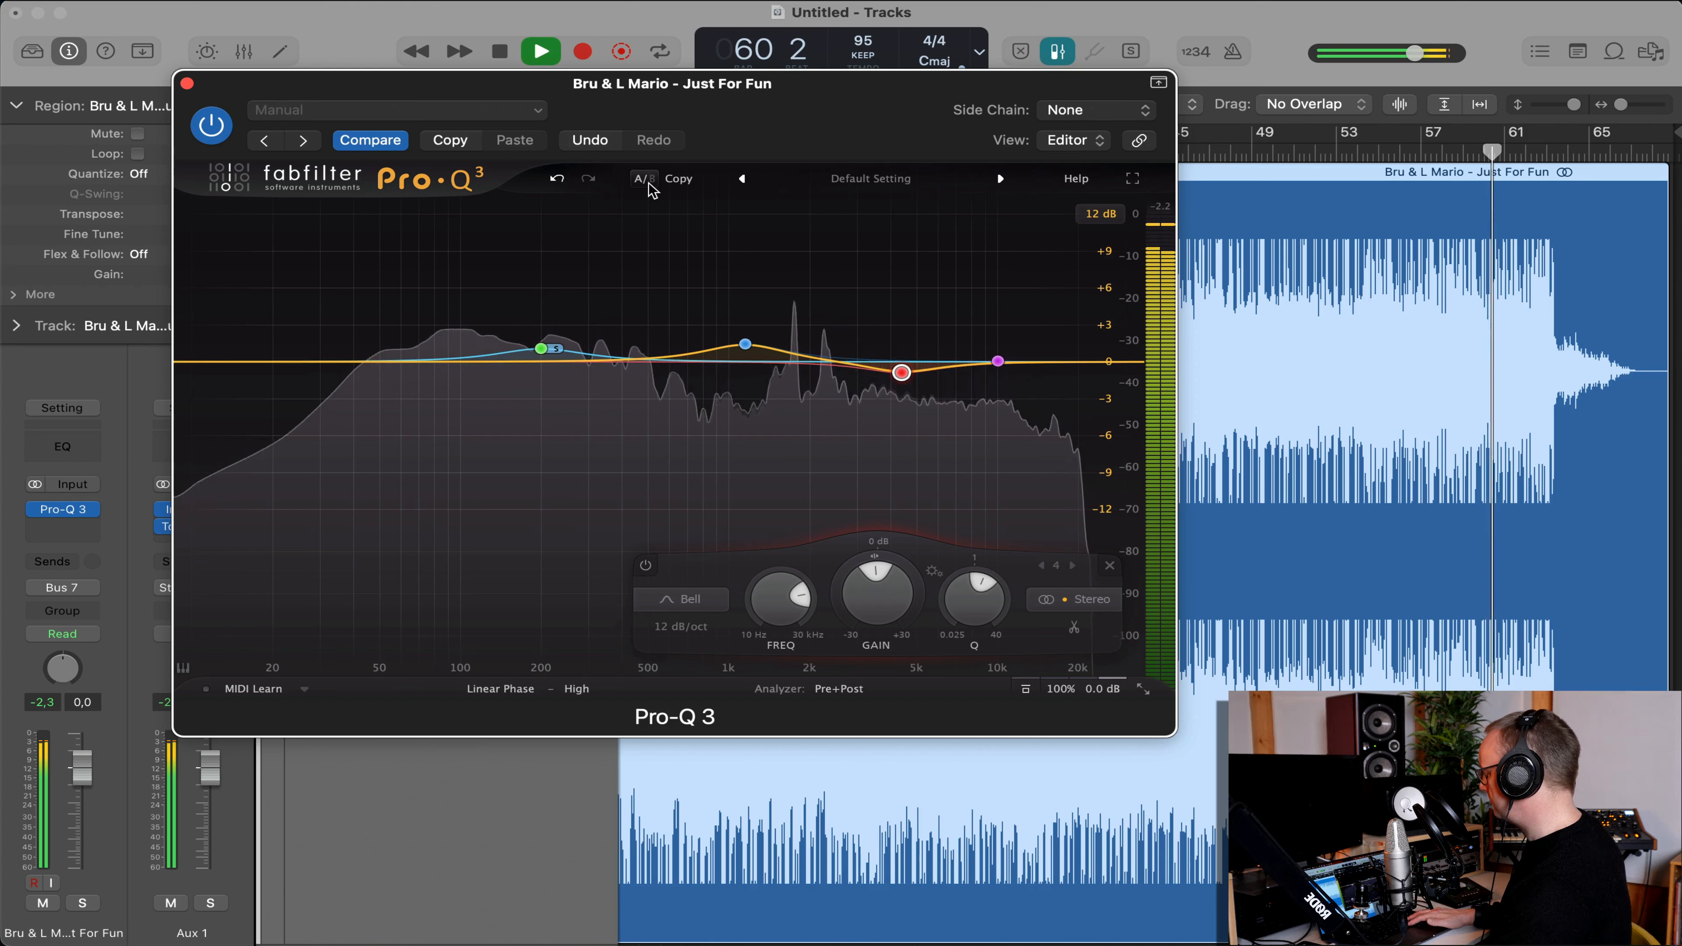
{"action": "left_click", "coordinate": [648, 185]}
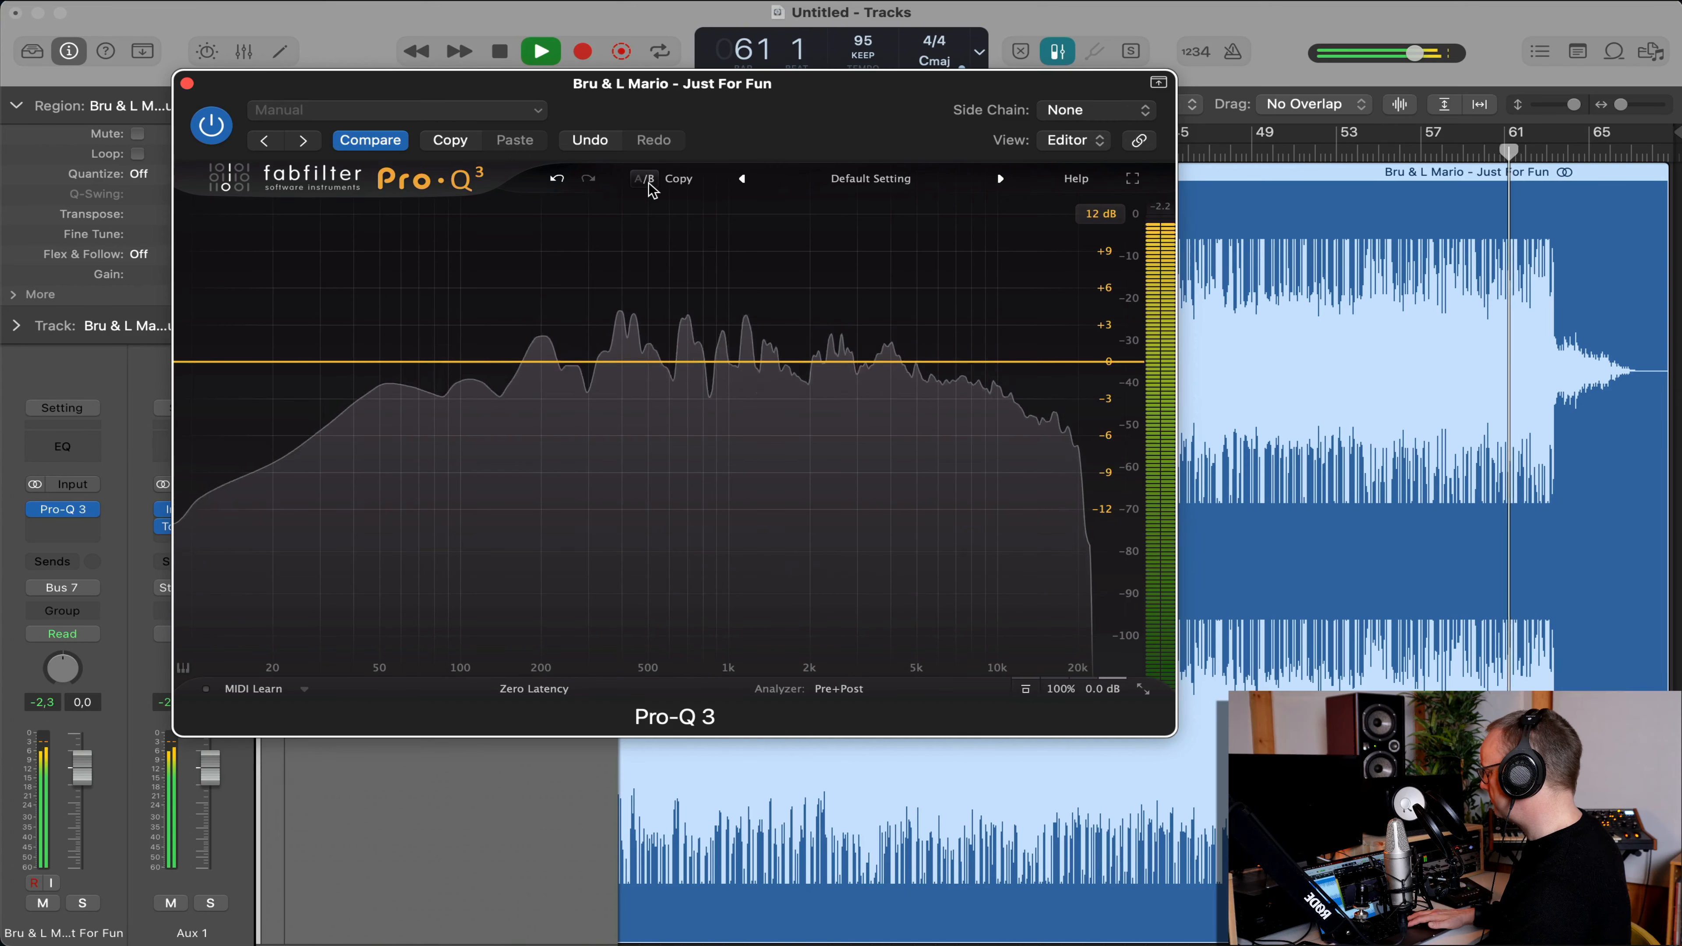
{"action": "left_click", "coordinate": [649, 186]}
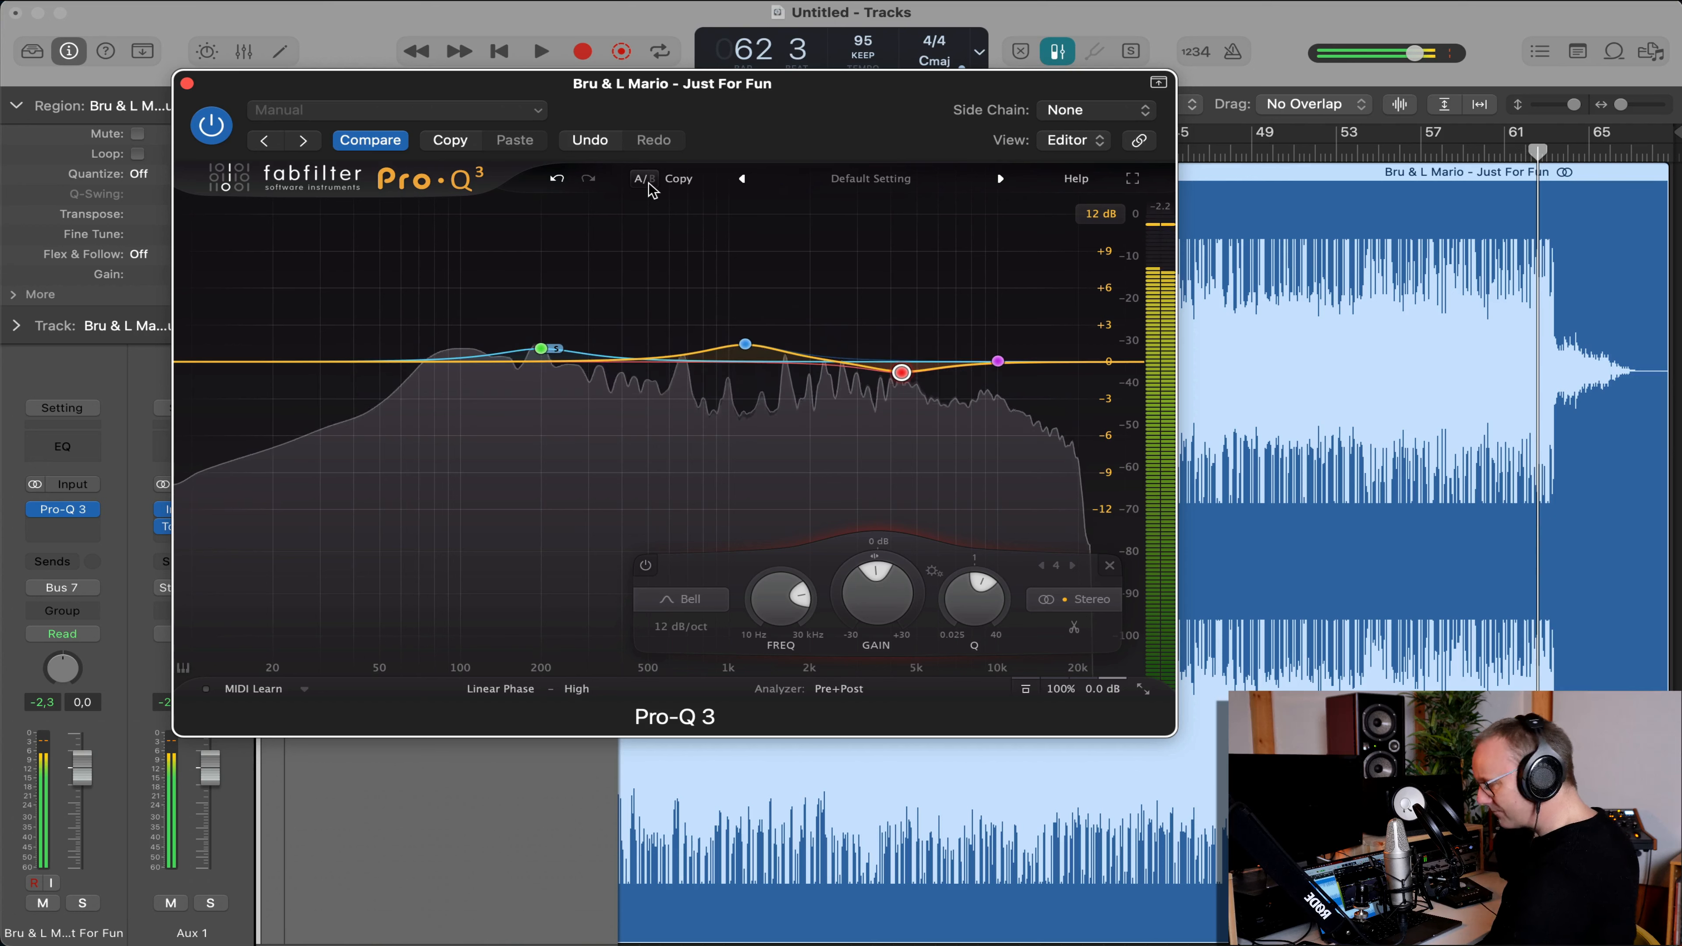
{"action": "key", "text": "space"}
Boost the 10 kHz bell band to about +1.04 dB at 9665 Hz with a Q of about 1.09, auditioning from bar 47.
{"action": "mouse_move", "coordinate": [1000, 367]}
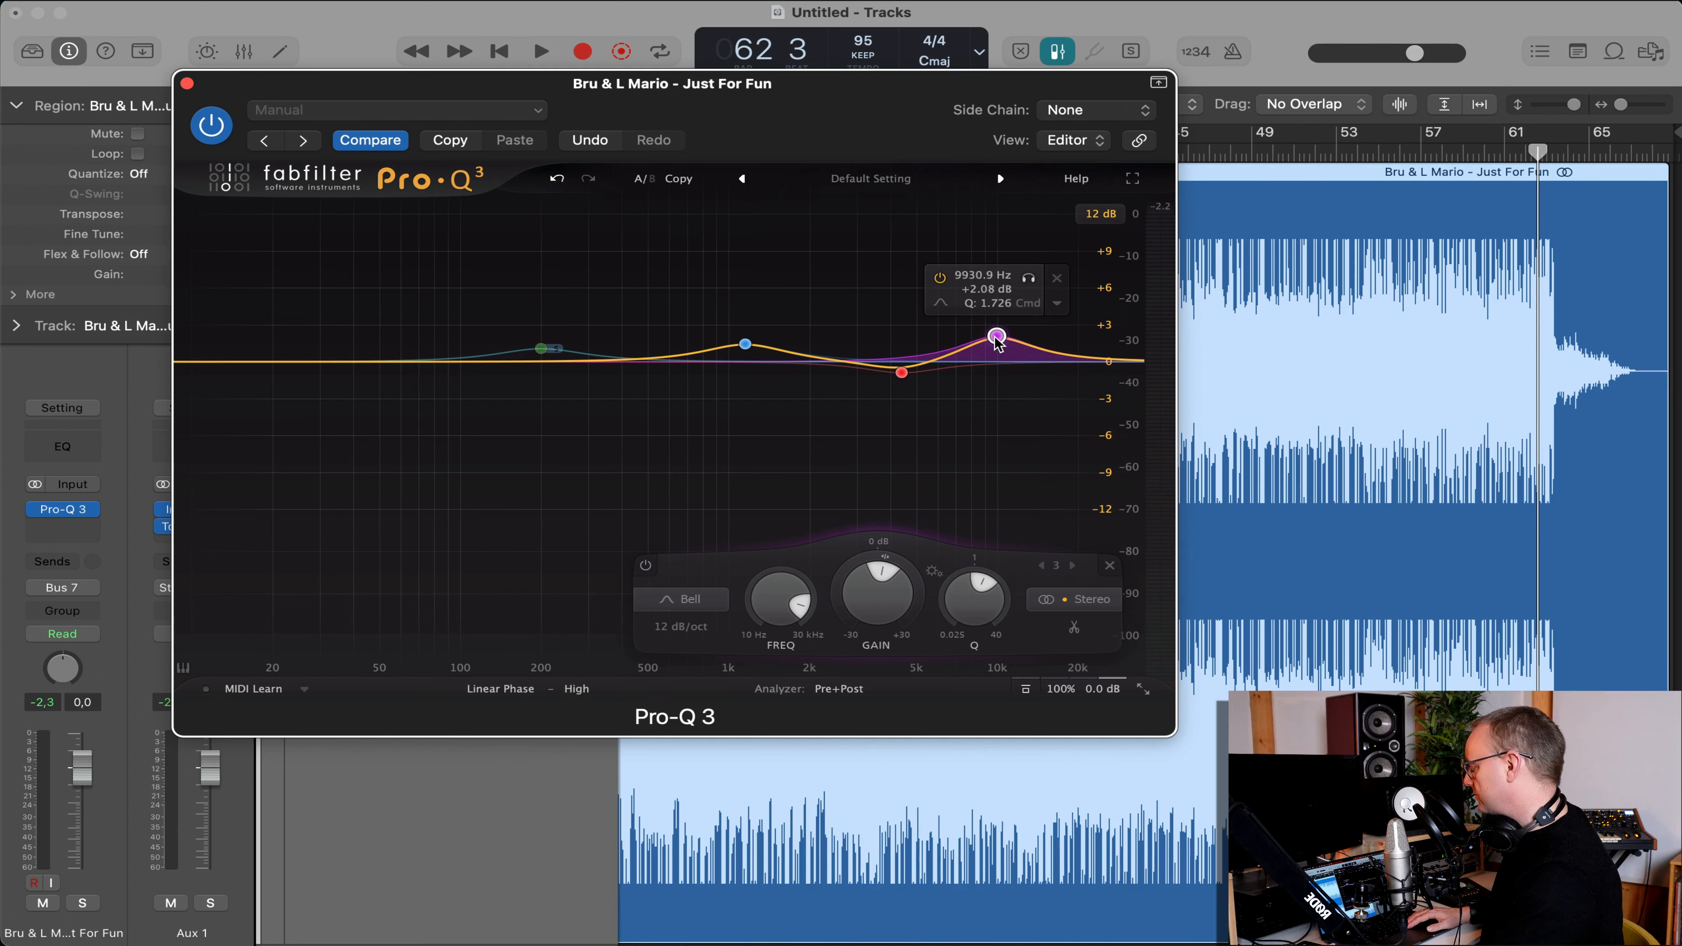
{"action": "key", "text": "space"}
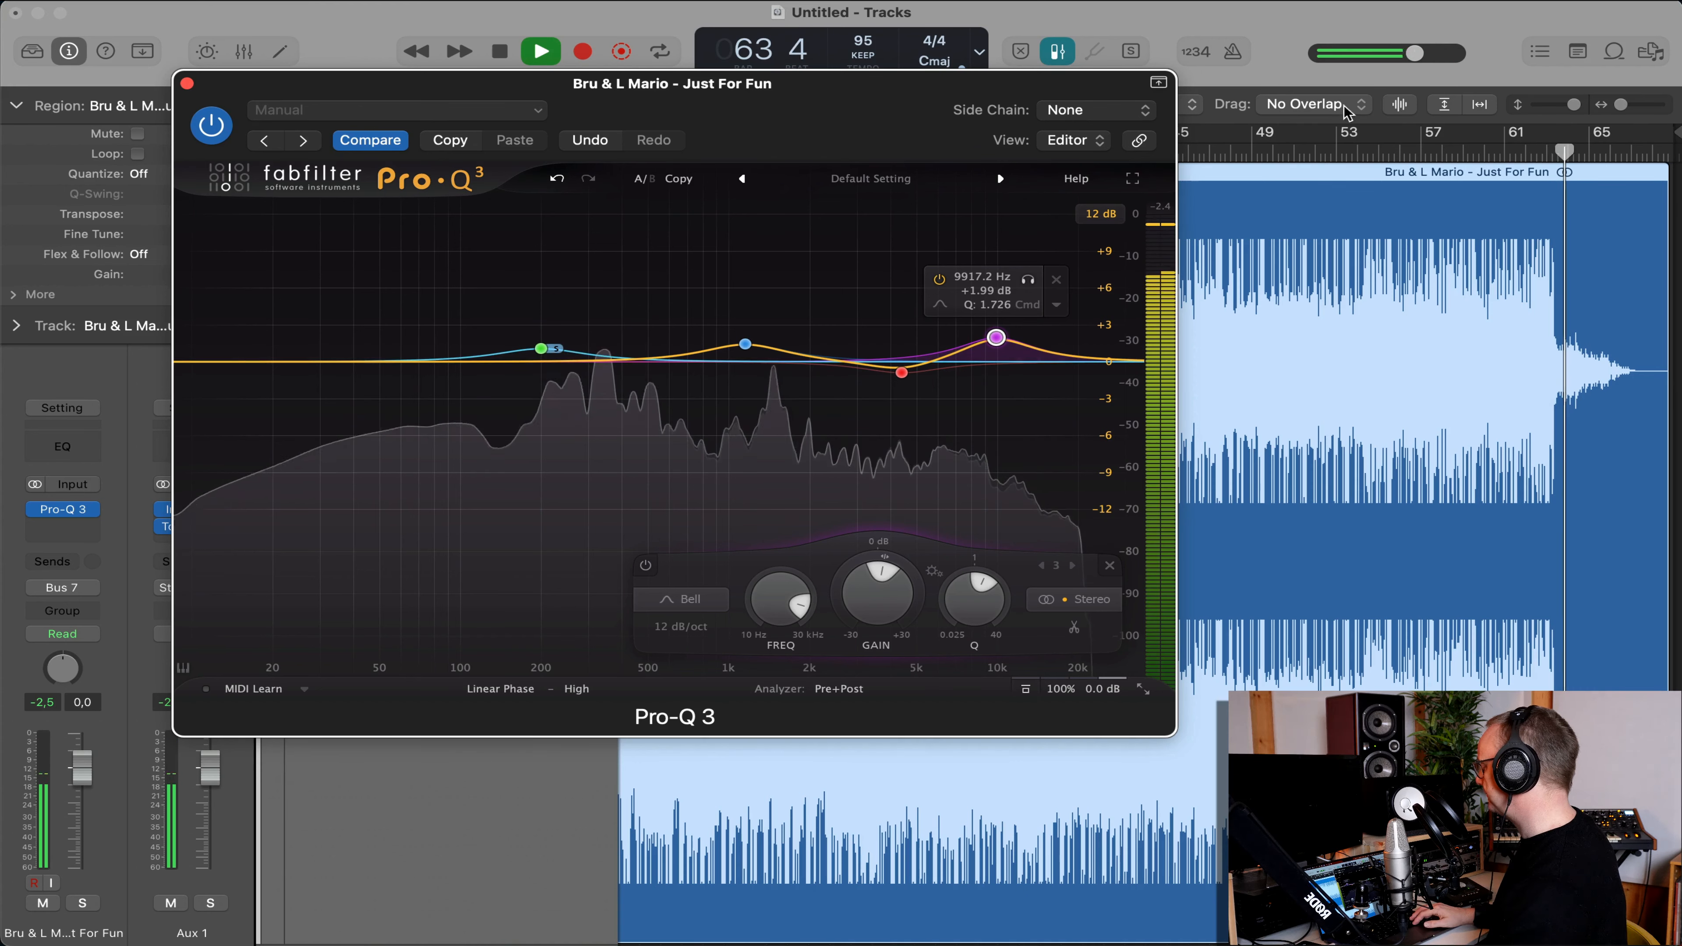
{"action": "left_click", "coordinate": [1221, 148]}
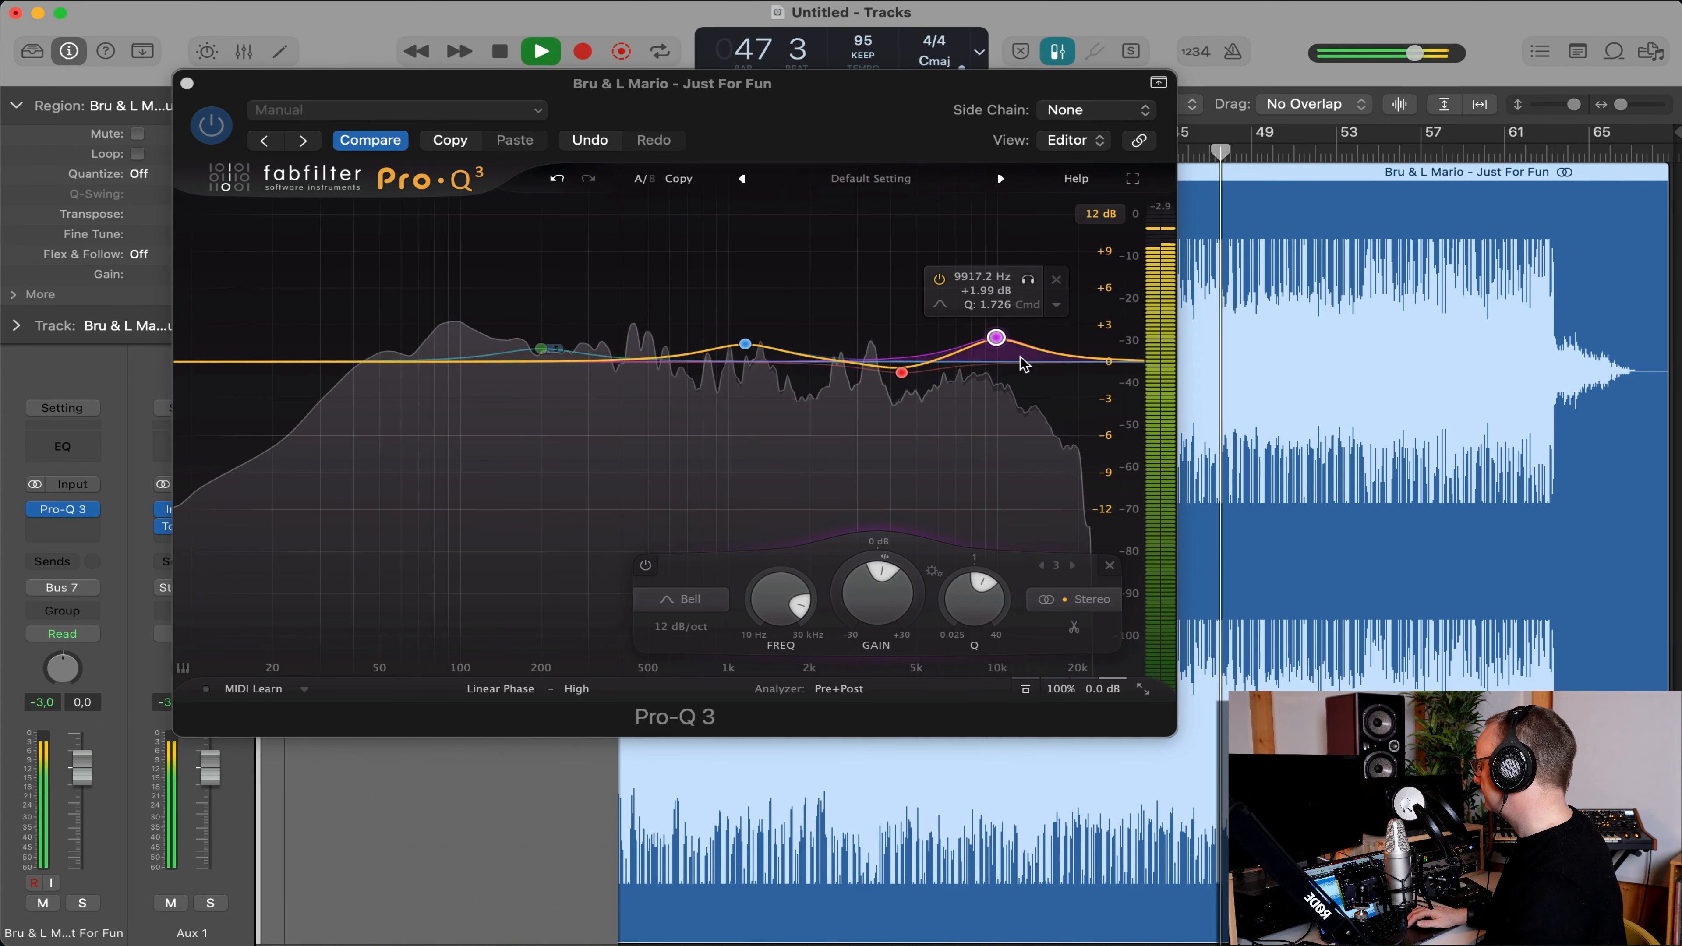
{"action": "left_click", "coordinate": [997, 339]}
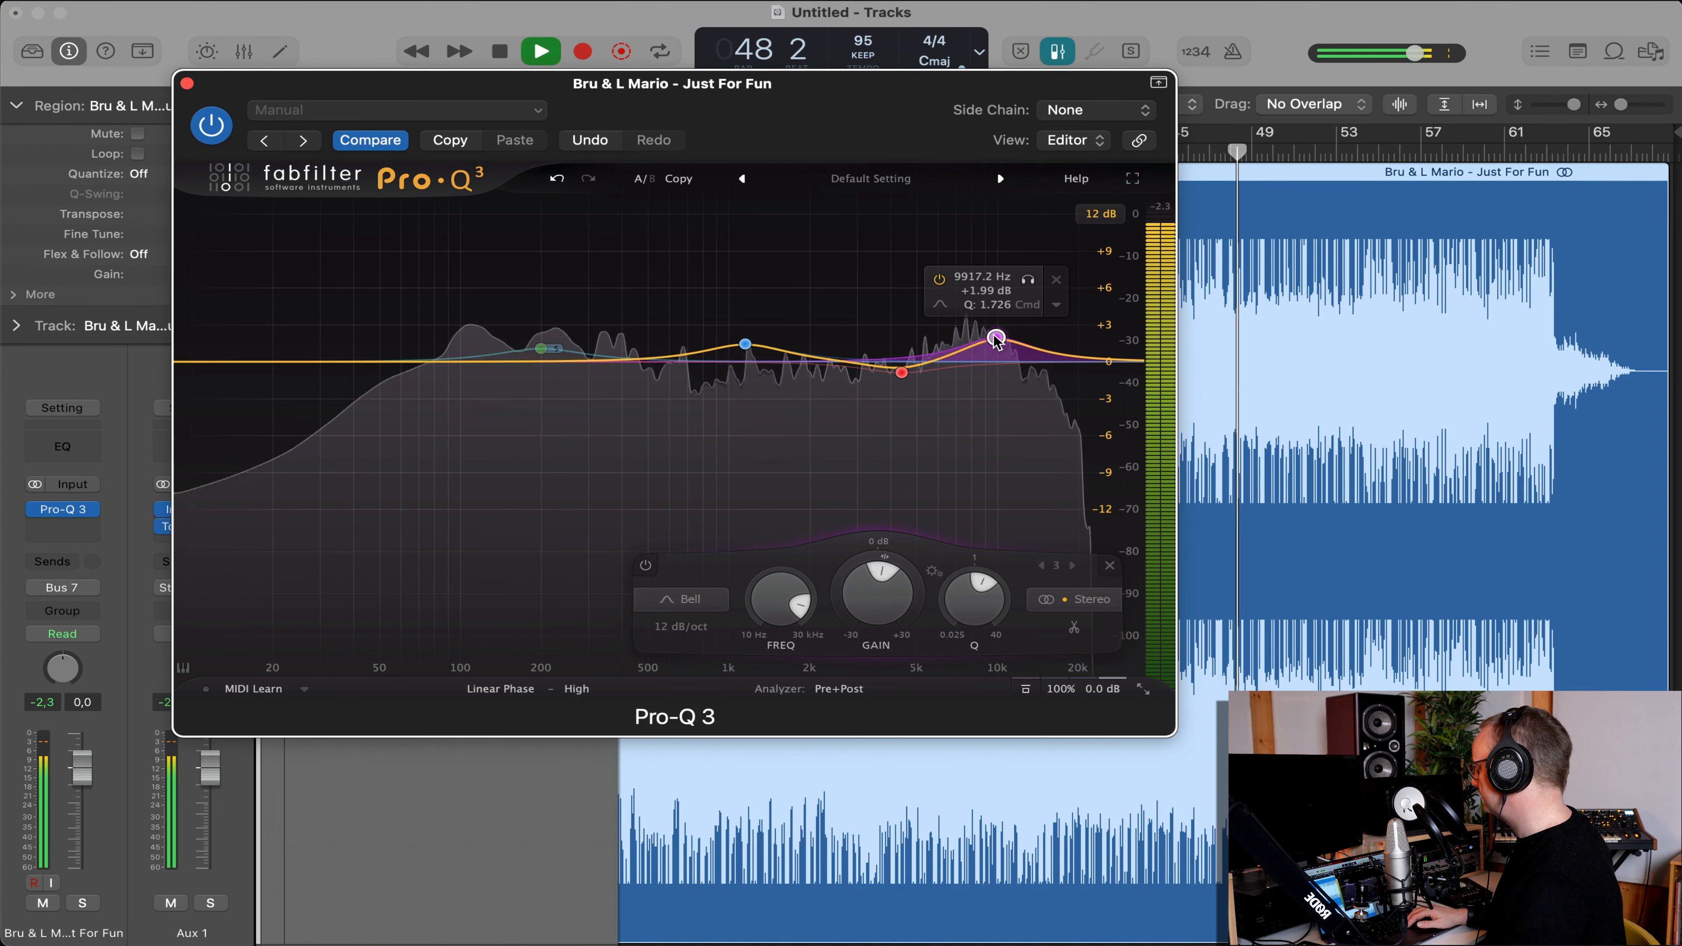
{"action": "scroll", "coordinate": [997, 339], "scroll_direction": "down", "scroll_amount": 10}
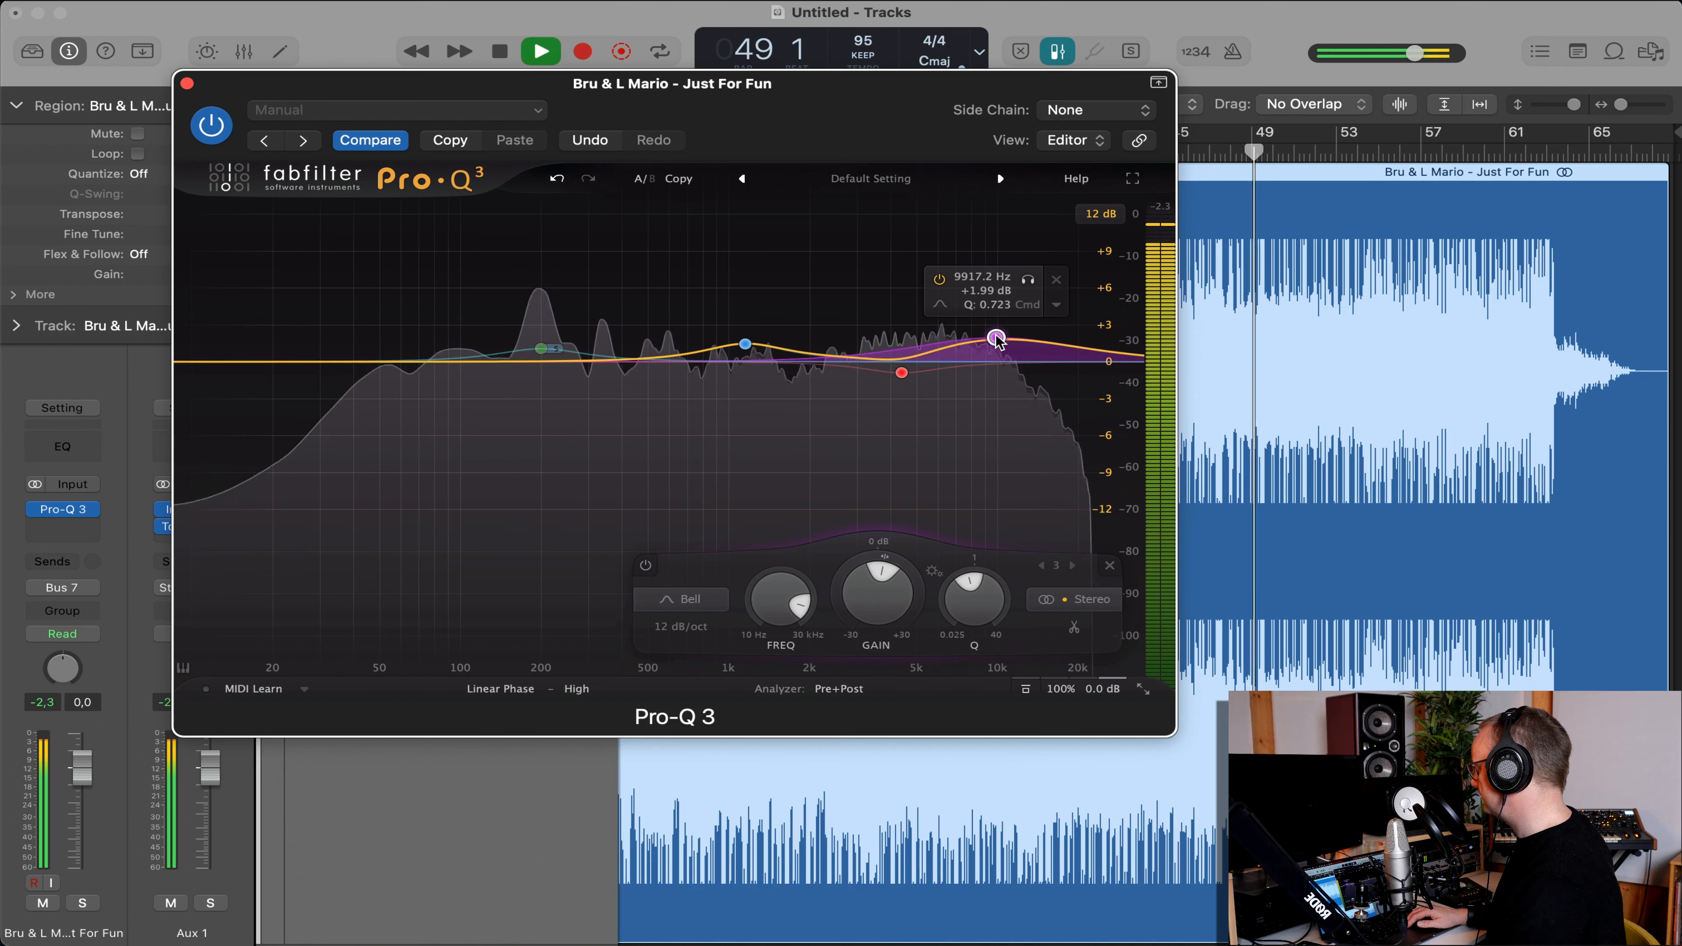
{"action": "scroll", "coordinate": [997, 339], "scroll_direction": "up", "scroll_amount": 4}
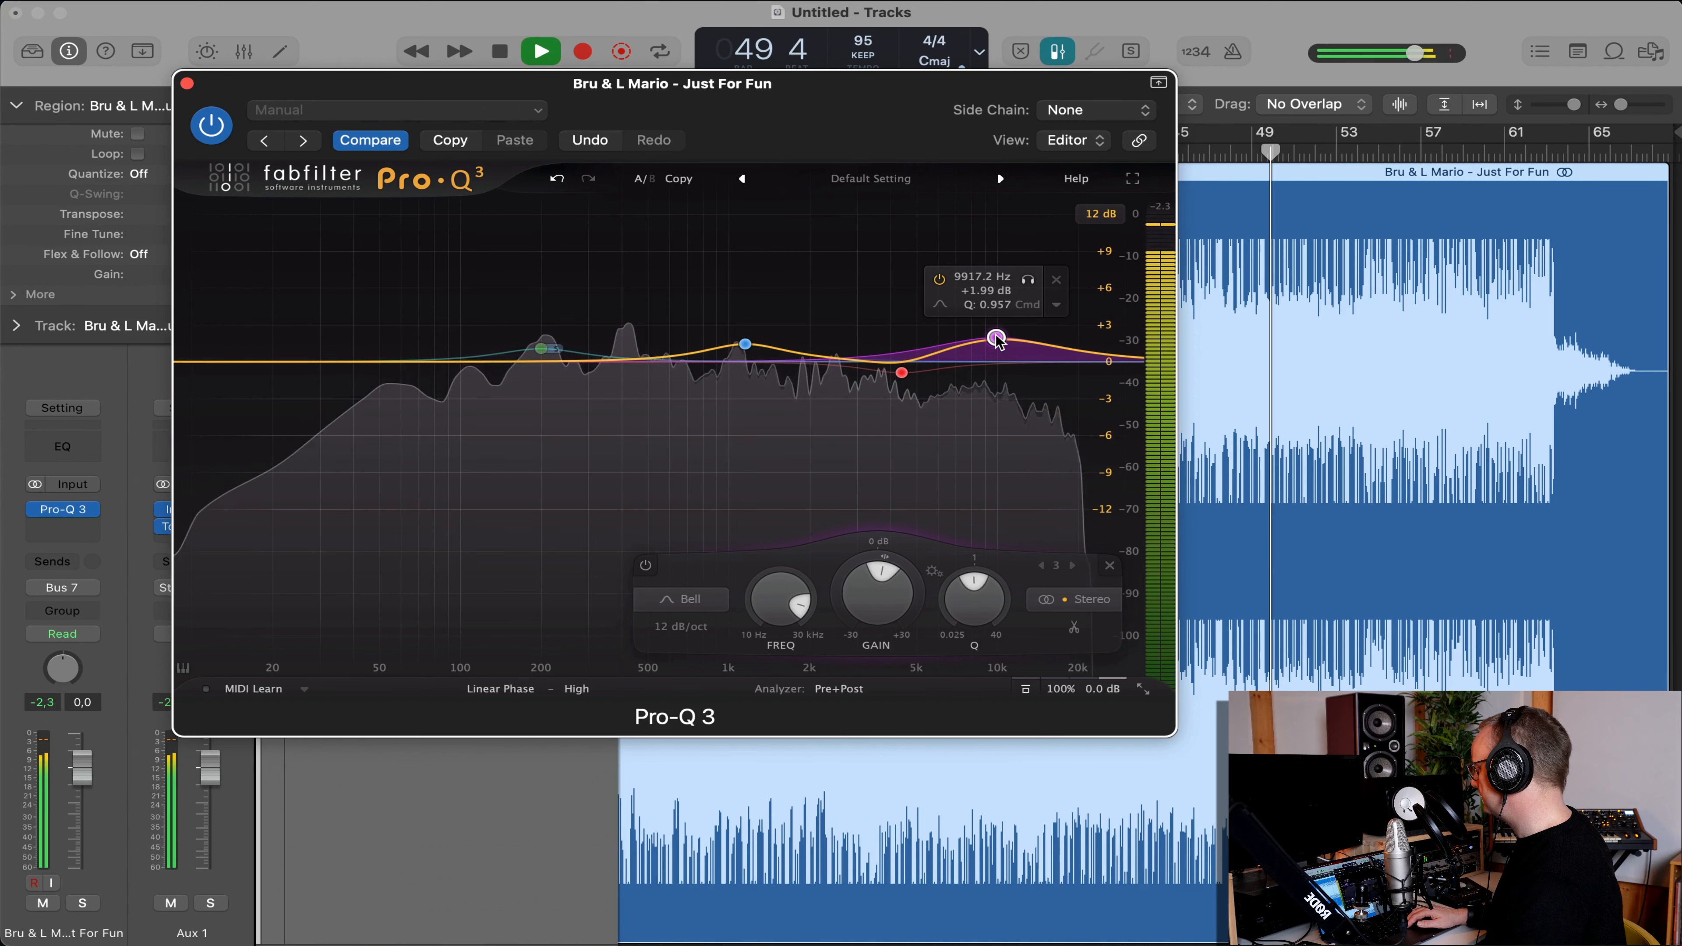
{"action": "mouse_move", "coordinate": [997, 339]}
{"action": "left_mouse_down"}
{"action": "mouse_move", "coordinate": [998, 368]}
{"action": "mouse_move", "coordinate": [994, 274]}
{"action": "mouse_move", "coordinate": [994, 356]}
{"action": "left_mouse_up"}
{"action": "scroll", "coordinate": [997, 368], "scroll_direction": "up", "scroll_amount": 1}
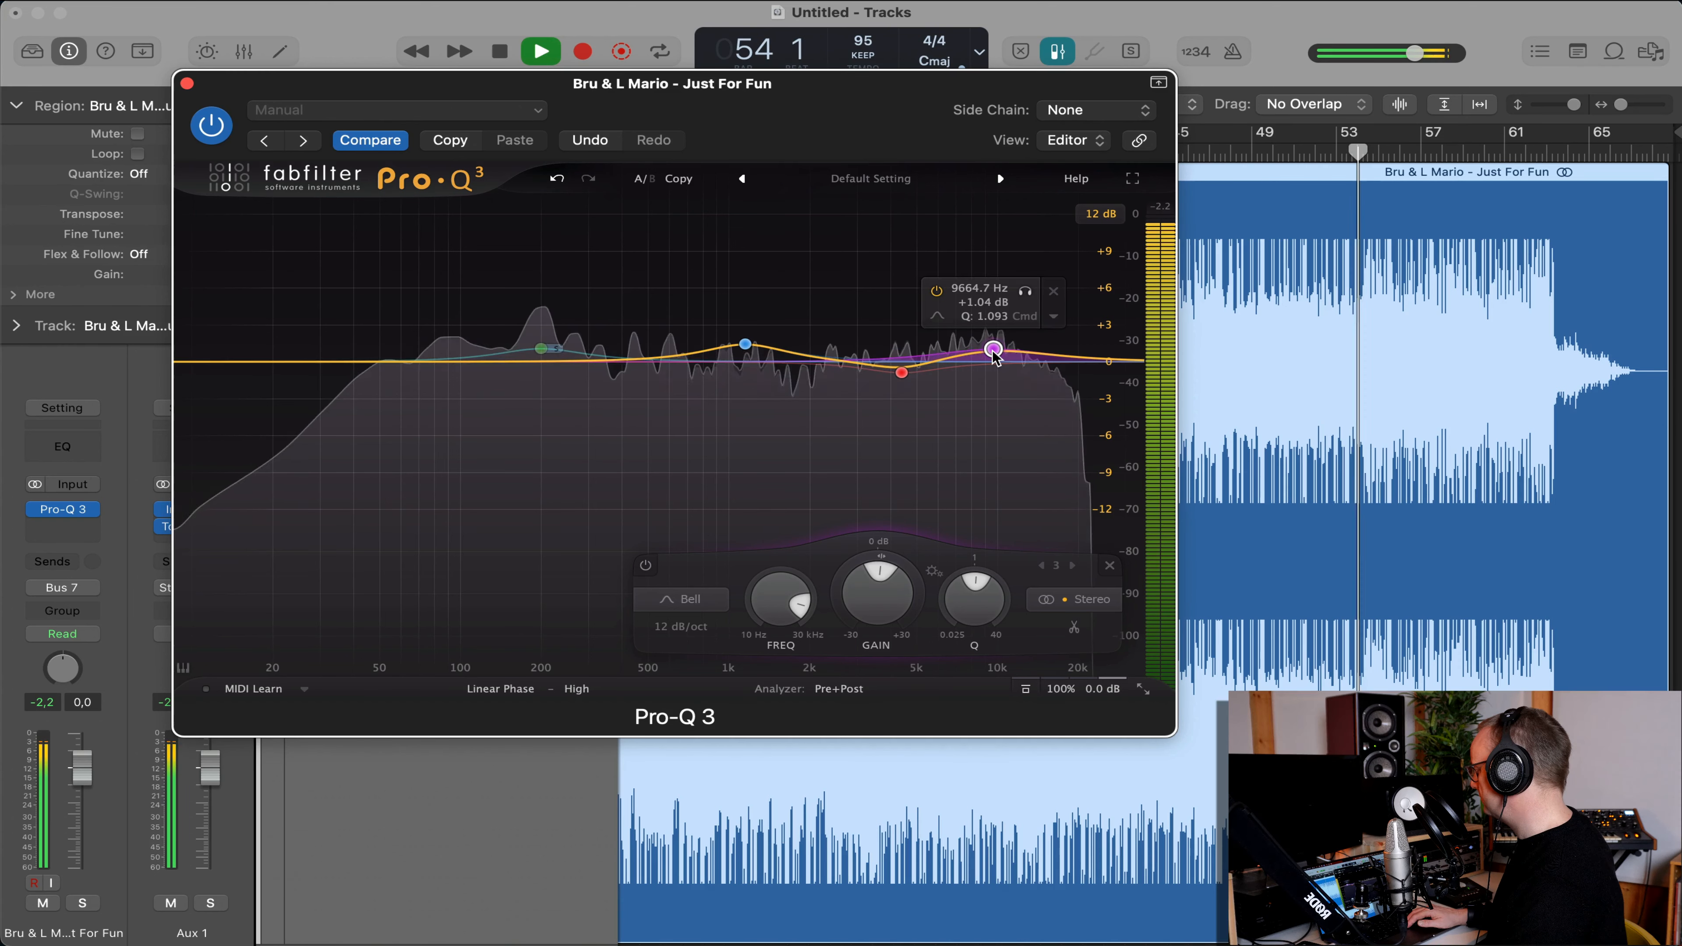
Compare the four-band equalizer curve with the flat A/B setting twice during playback, and reset the track's peak level readout.
{"action": "left_click", "coordinate": [637, 182]}
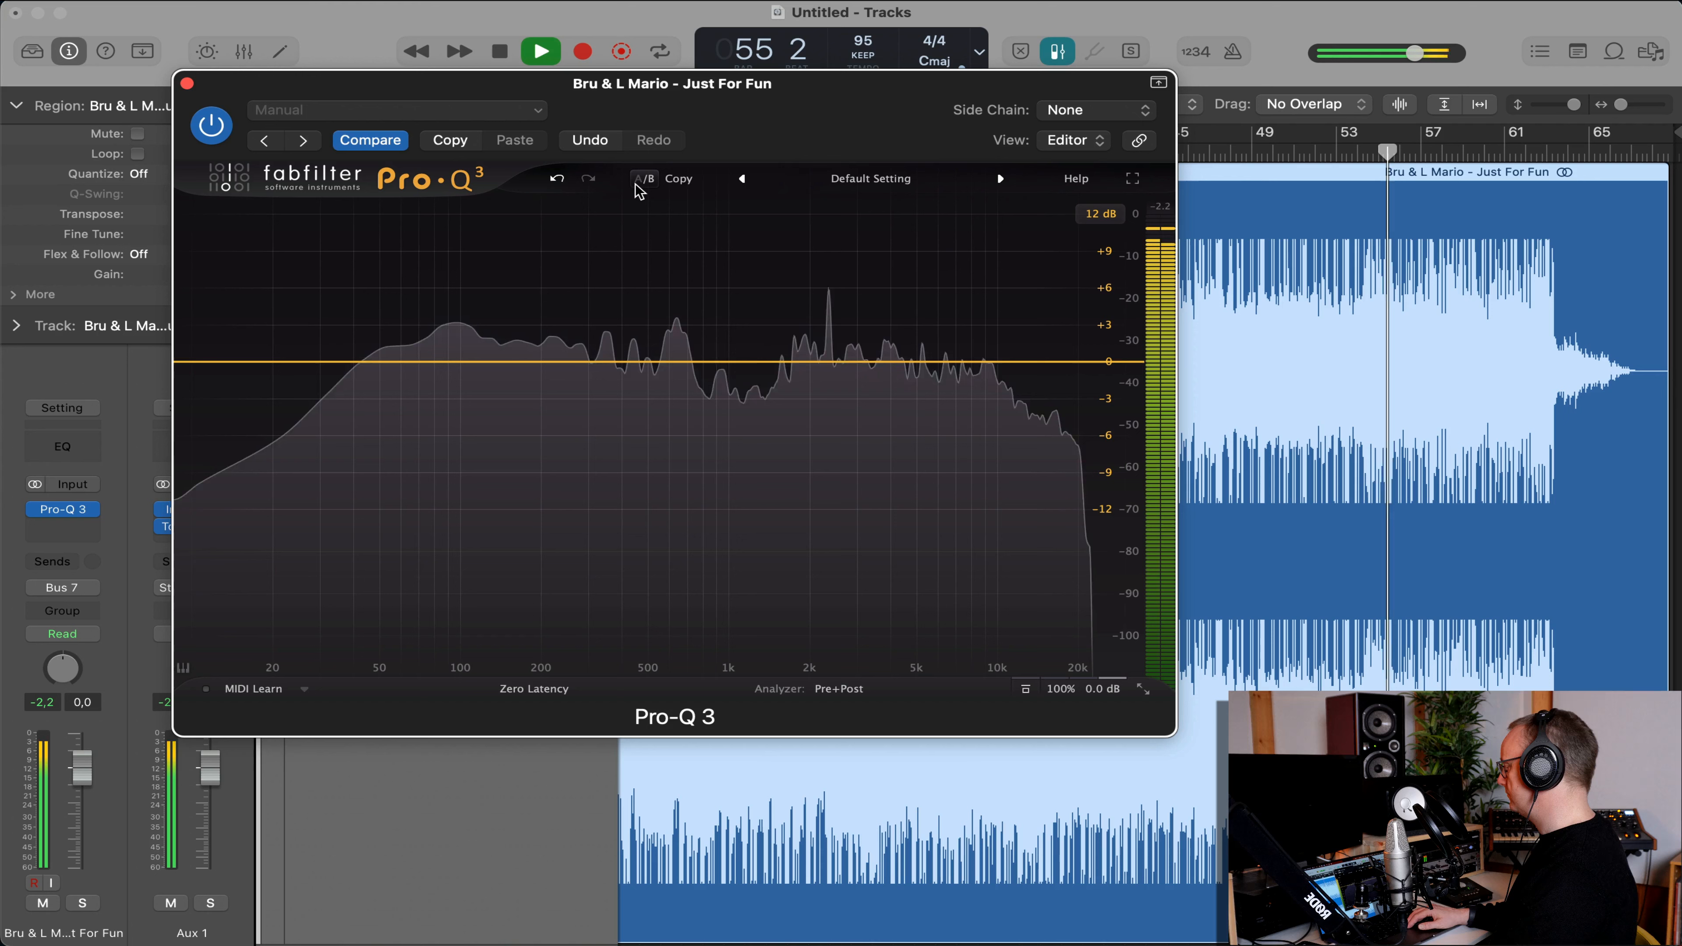
{"action": "left_click", "coordinate": [635, 185]}
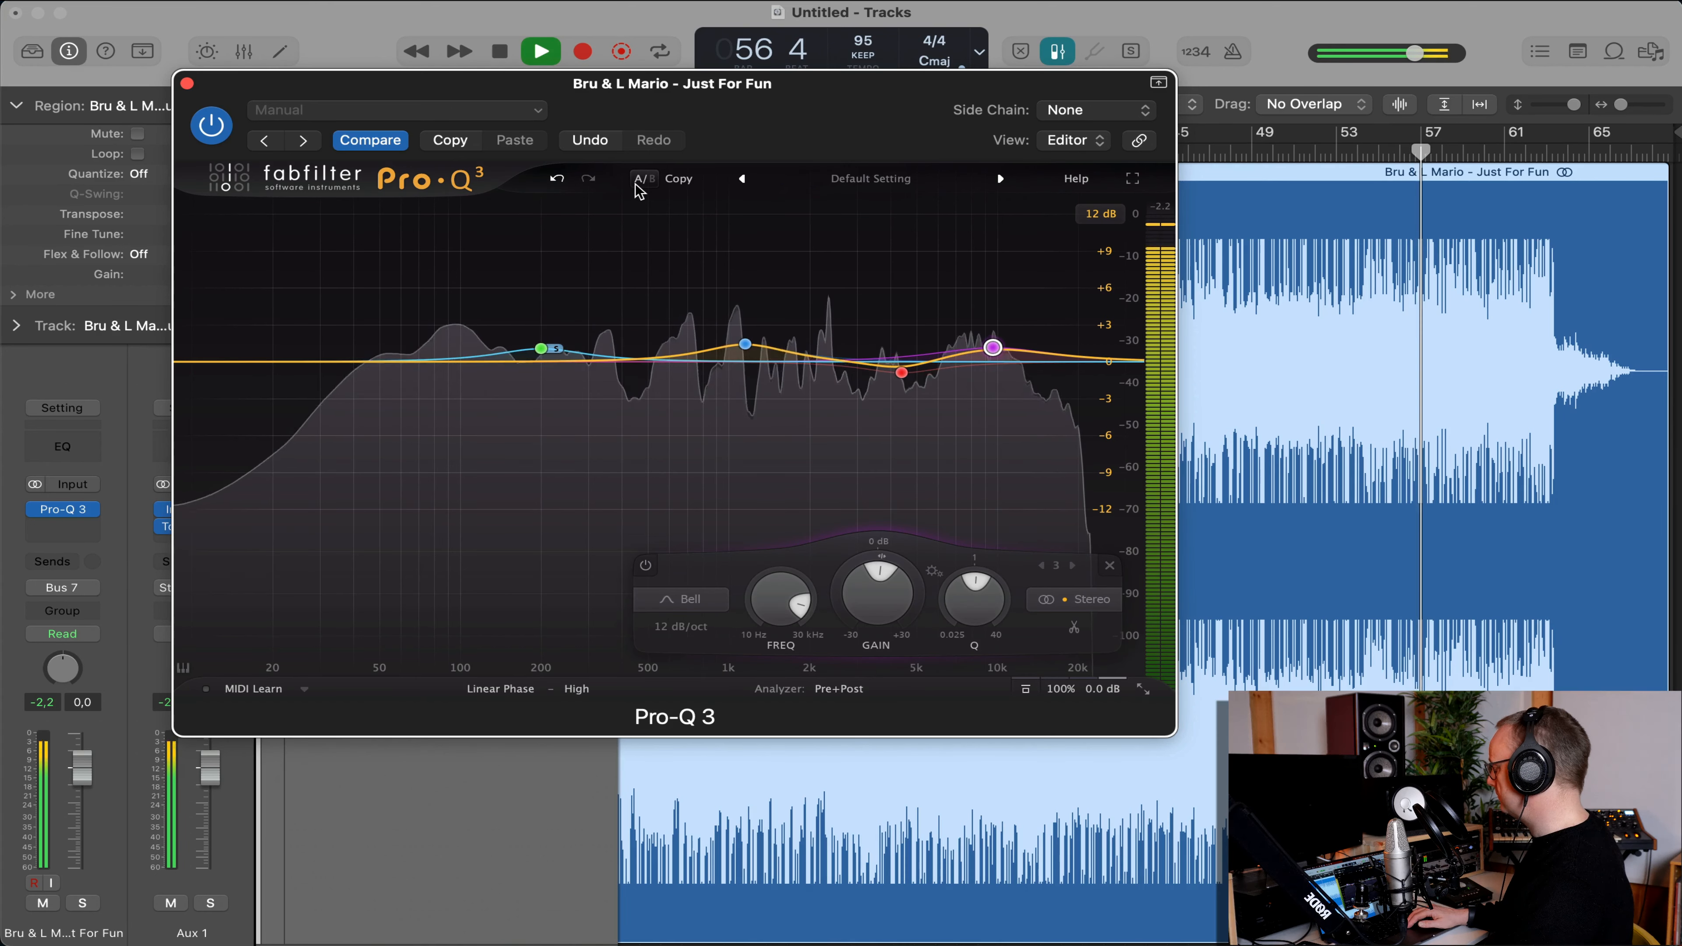
{"action": "left_click", "coordinate": [636, 186]}
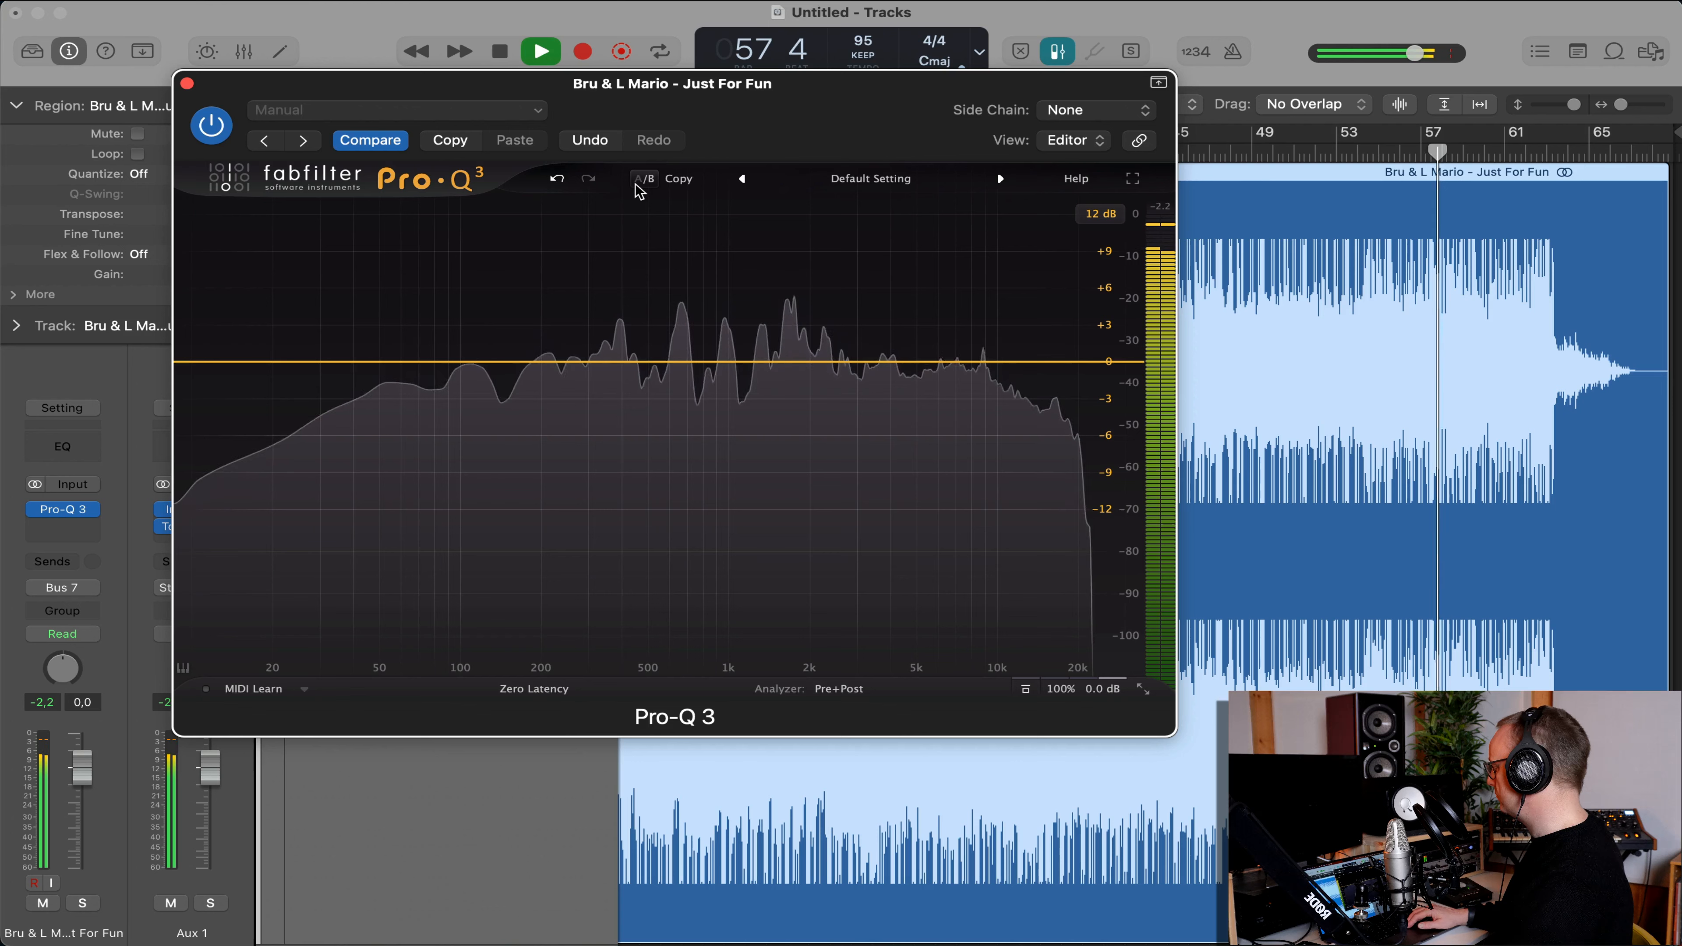
{"action": "left_click", "coordinate": [637, 186]}
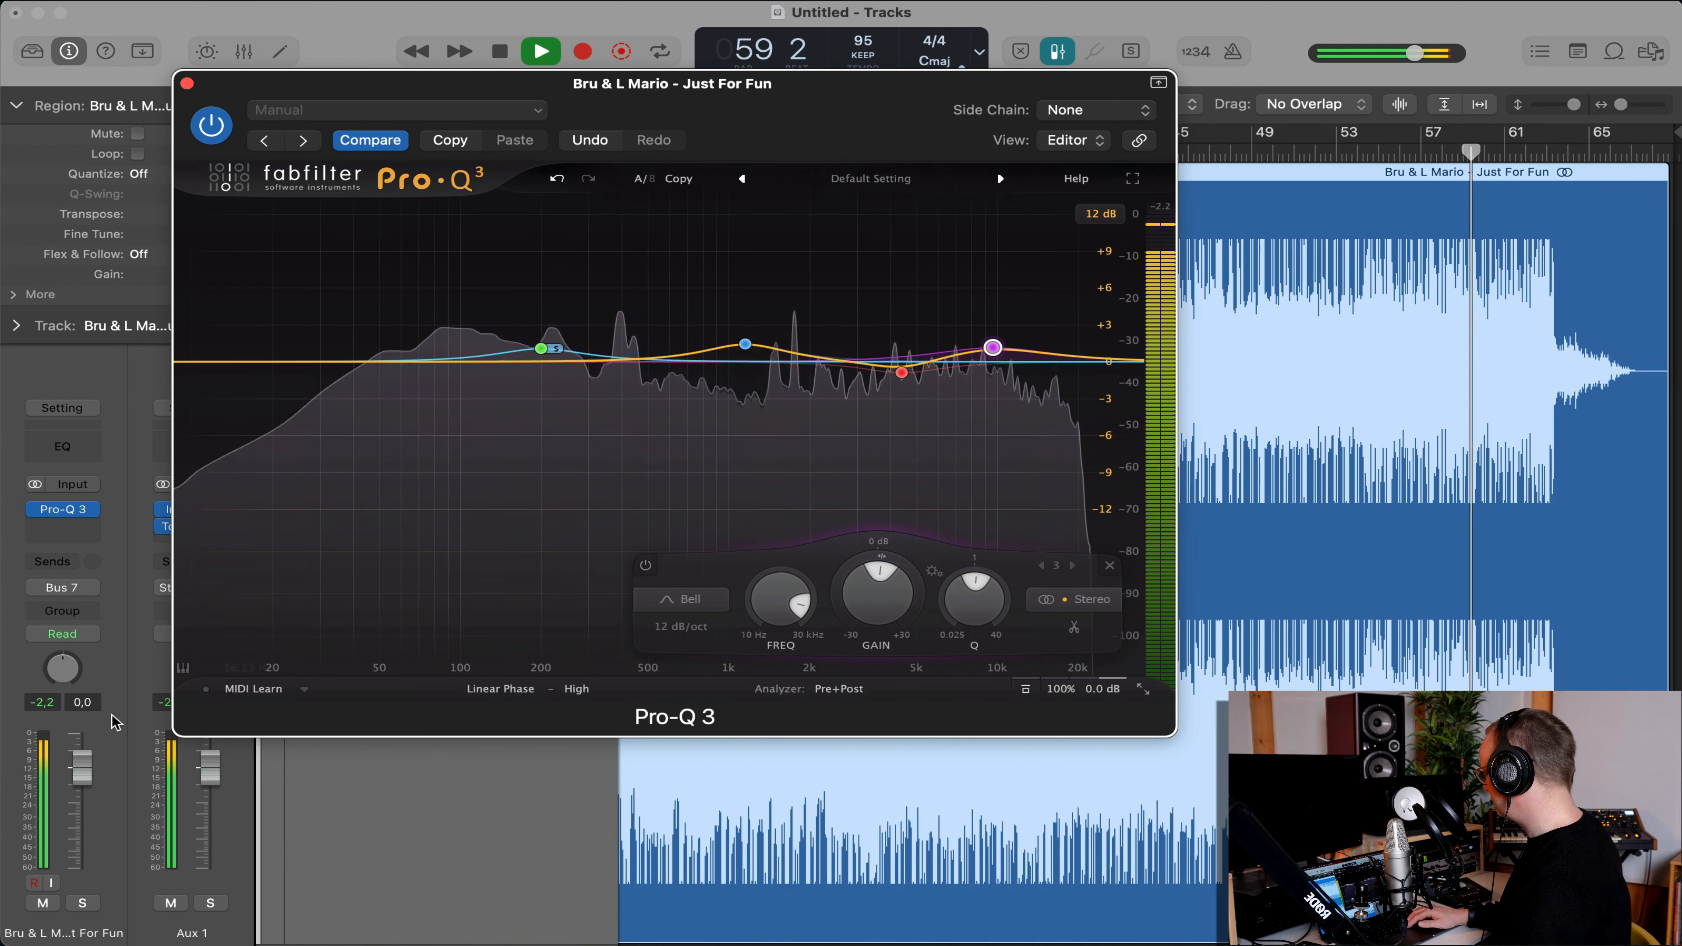
{"action": "left_click", "coordinate": [44, 703]}
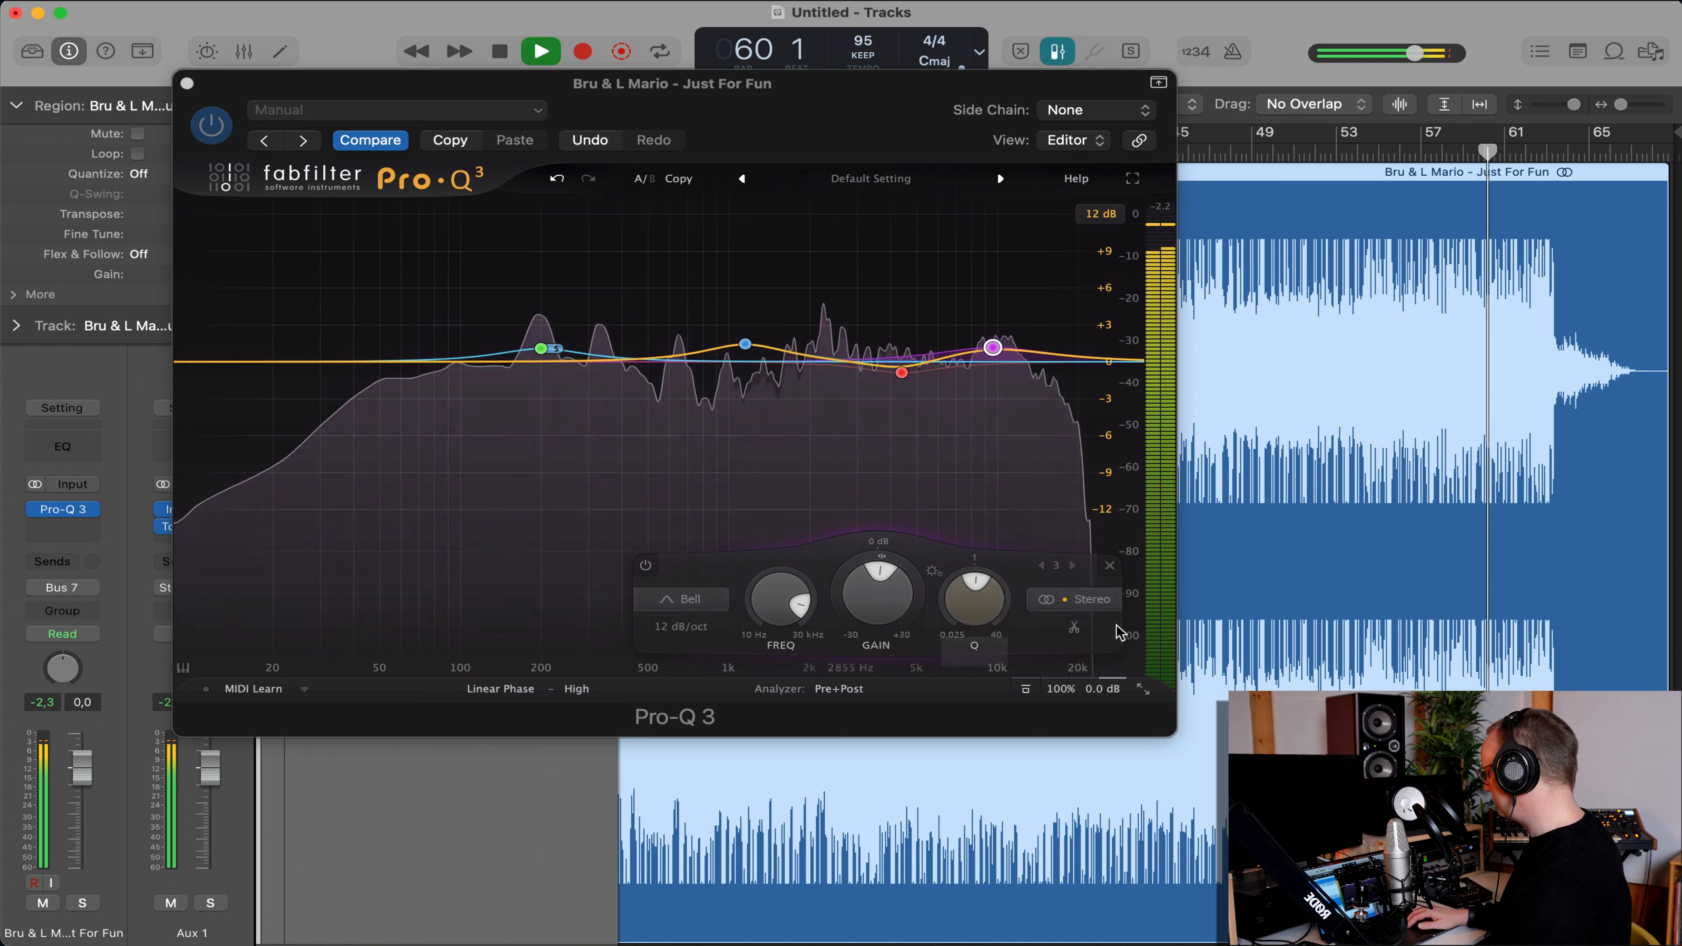
Stop playback, lower the Pro-Q 3 output level to about -0.67 dB, check the mix briefly, and close the equalizer.
{"action": "mouse_move", "coordinate": [1114, 692]}
{"action": "key", "text": "space"}
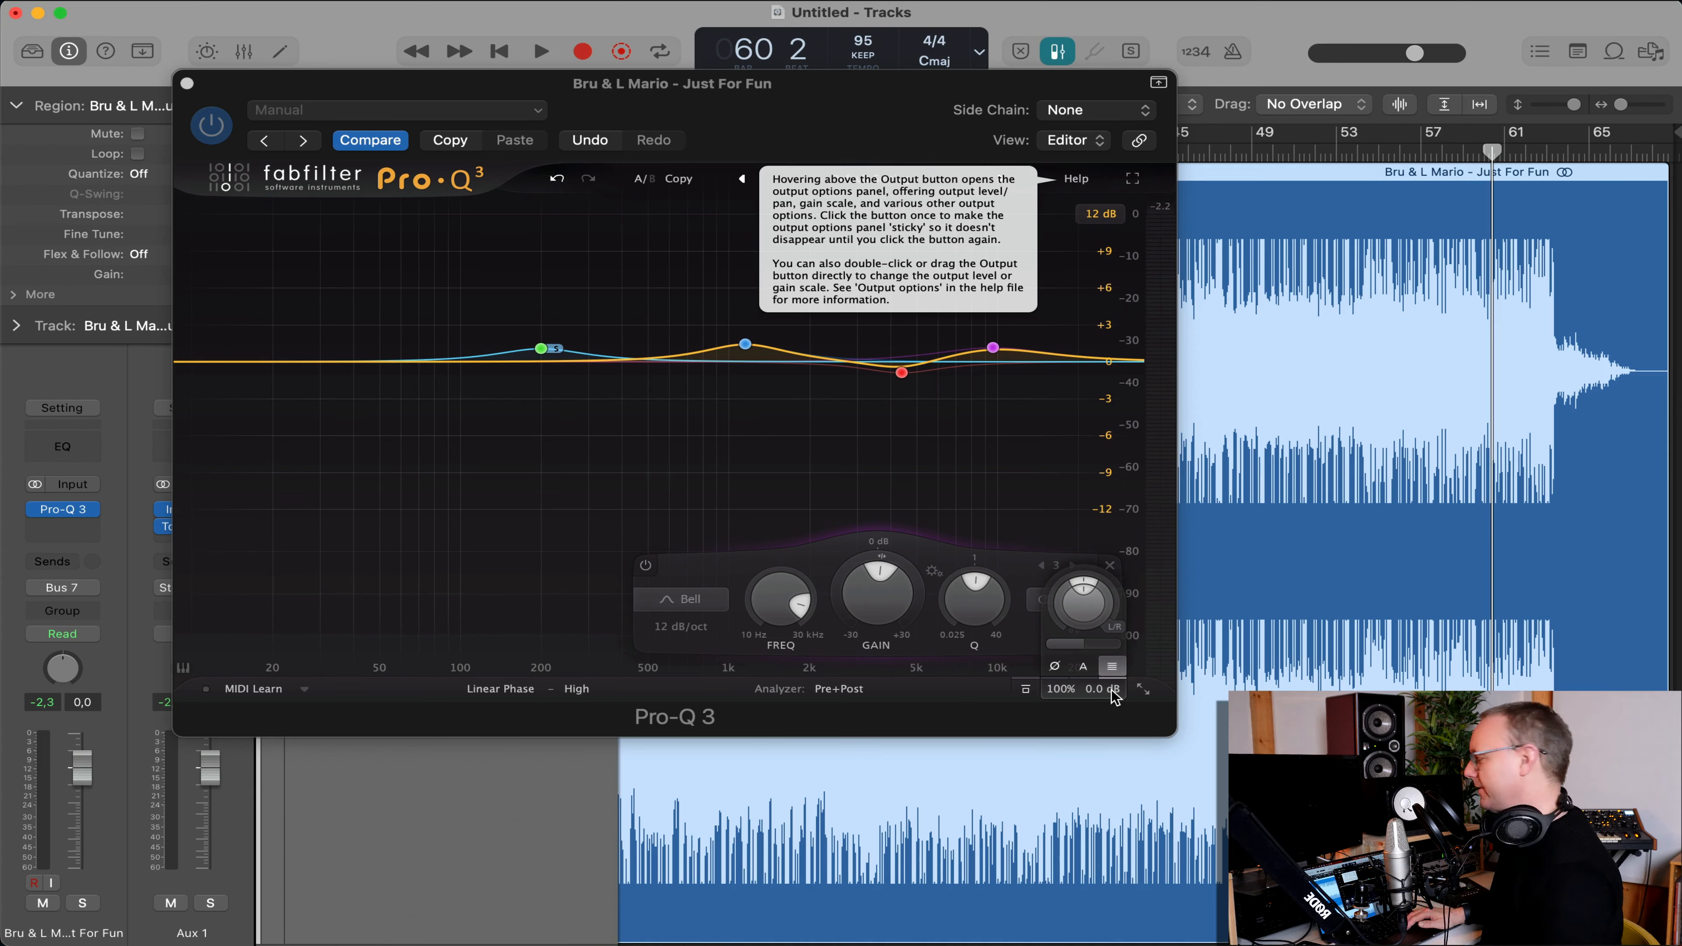
{"action": "scroll", "coordinate": [1115, 696], "scroll_direction": "up", "scroll_amount": 2}
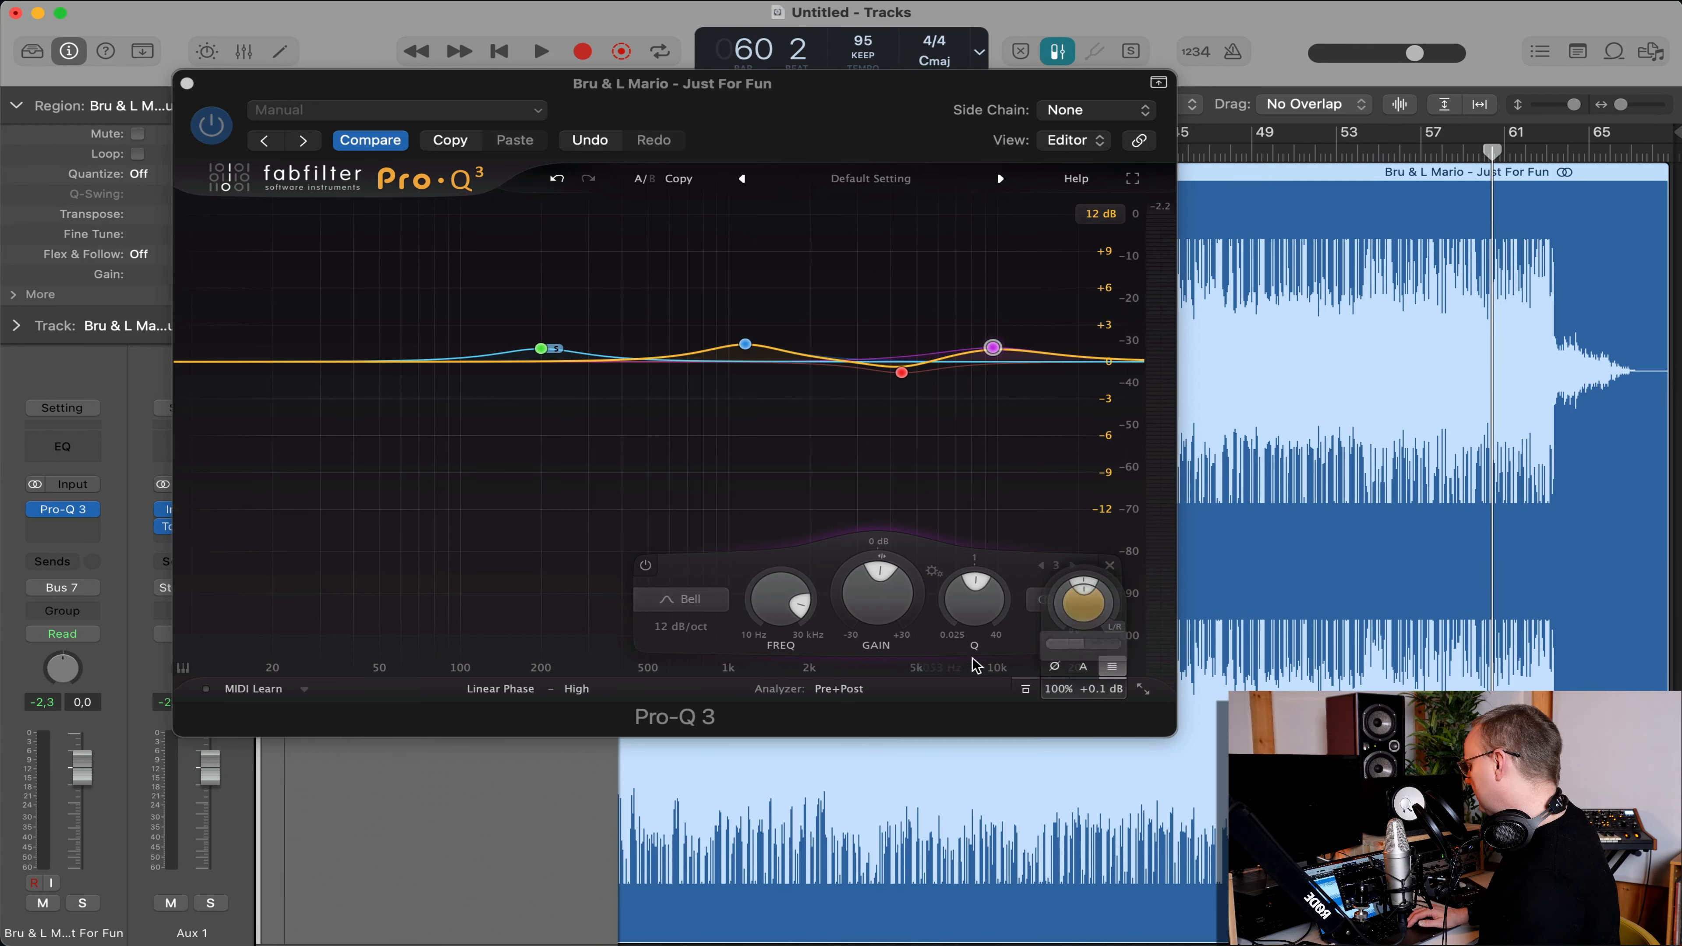
{"action": "scroll", "coordinate": [1097, 695], "scroll_direction": "down", "scroll_amount": 2}
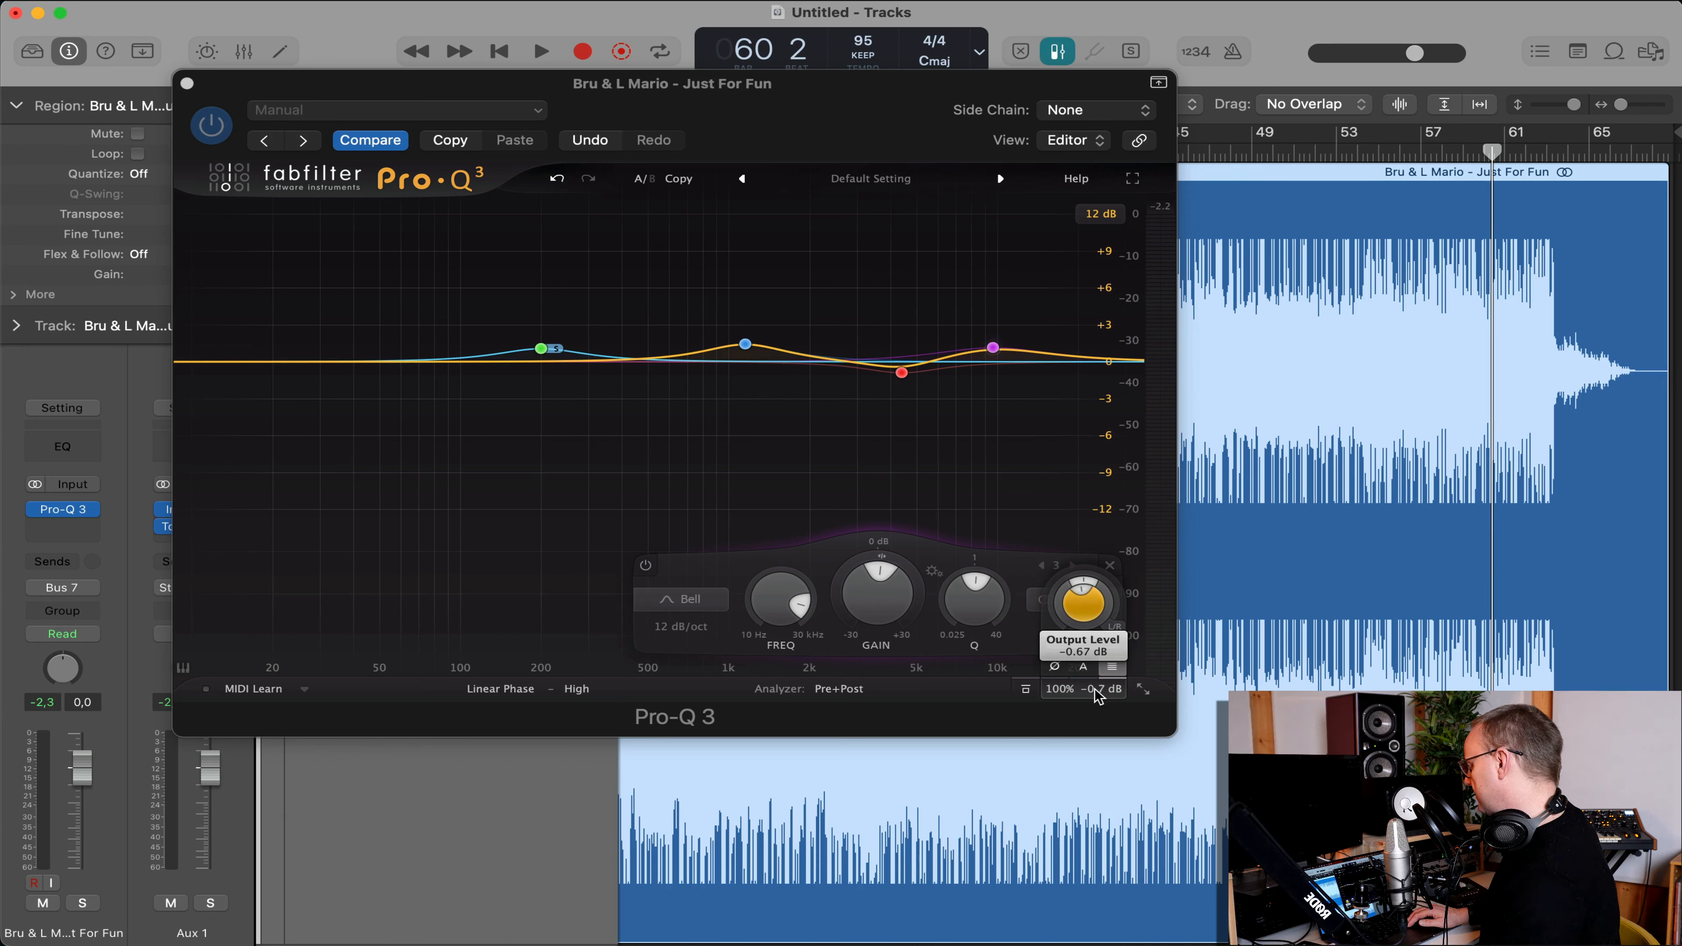
{"action": "scroll", "coordinate": [1094, 689], "scroll_direction": "up", "scroll_amount": 1}
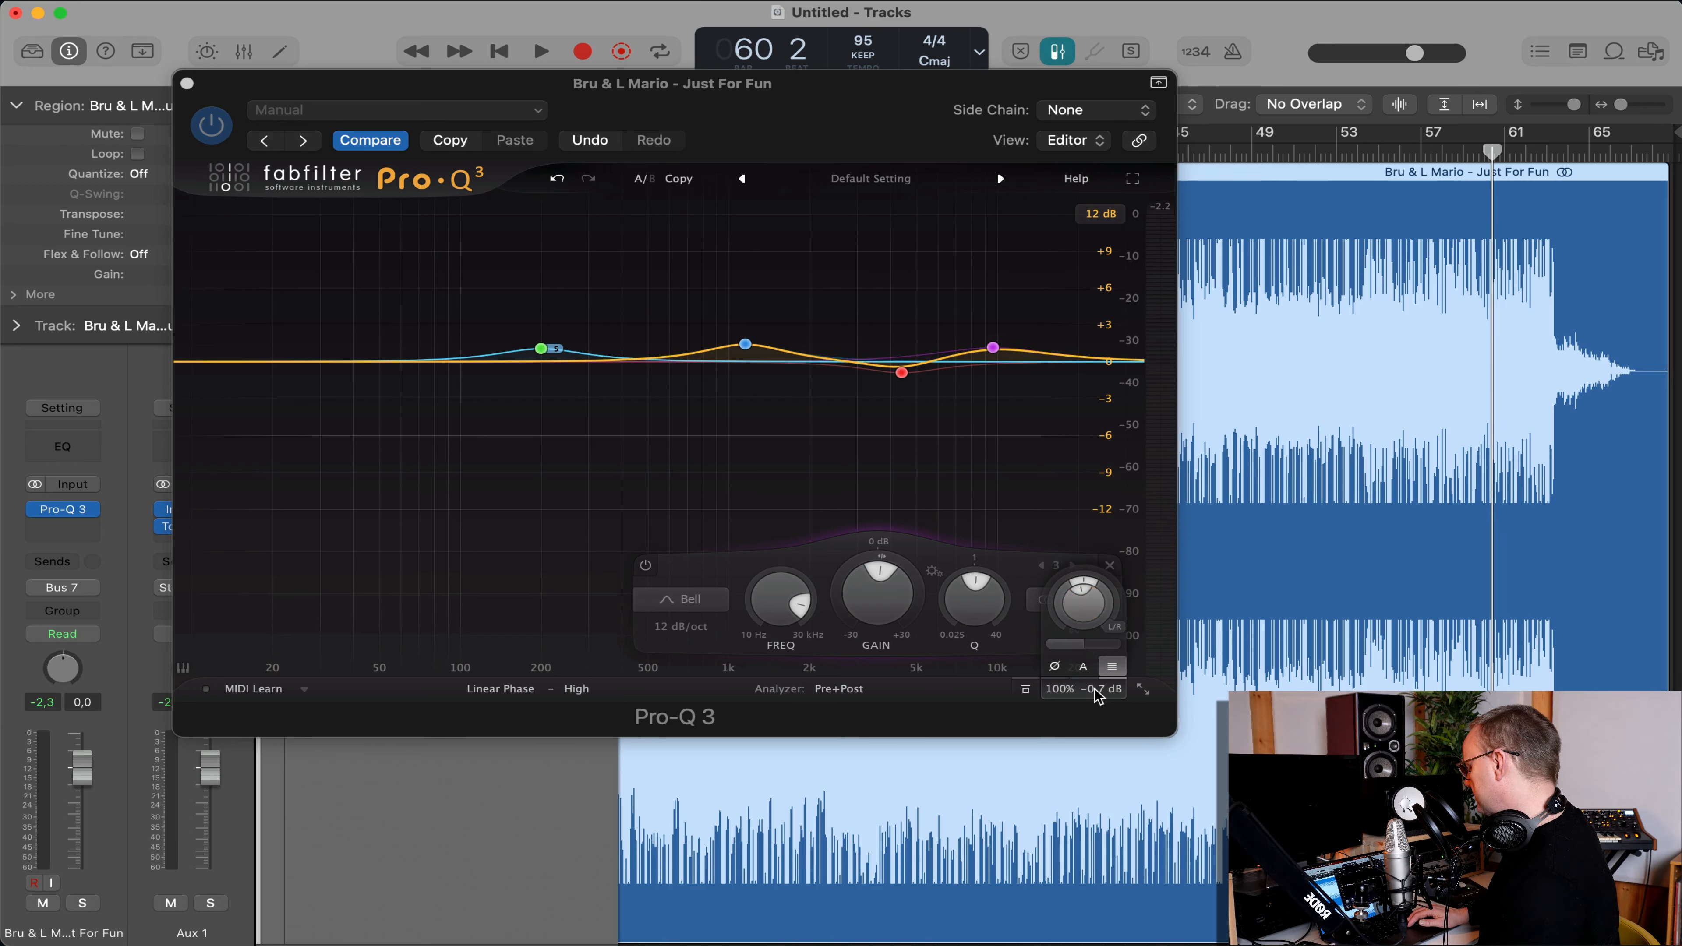
{"action": "key", "text": "space"}
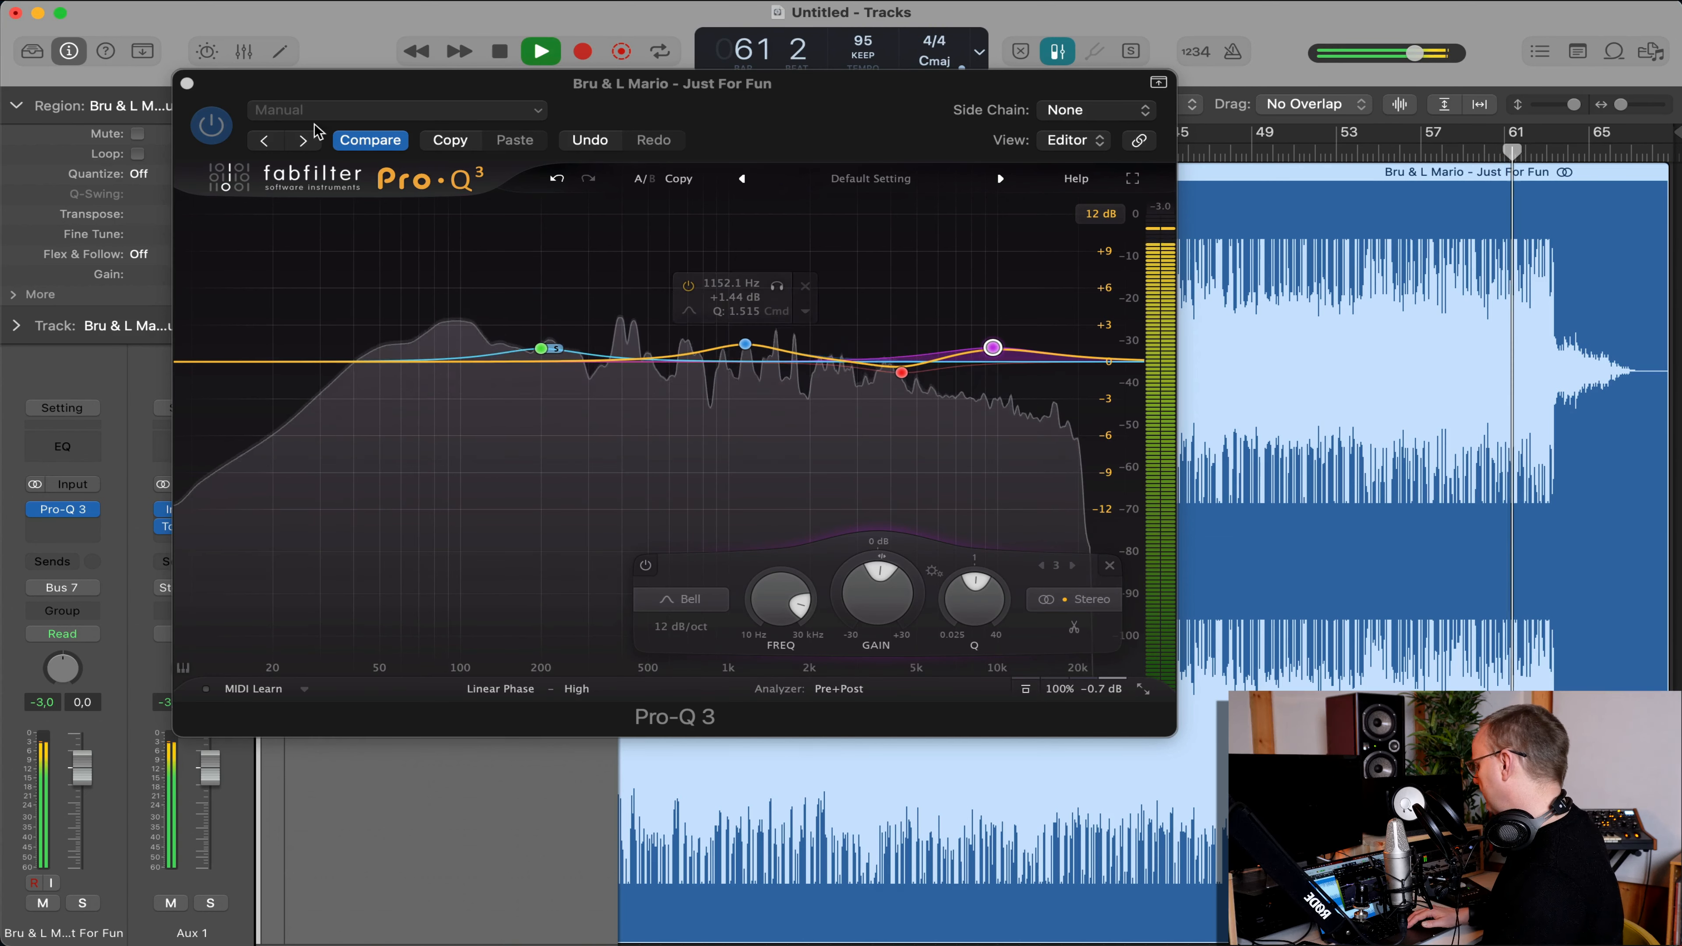
{"action": "left_click", "coordinate": [186, 83]}
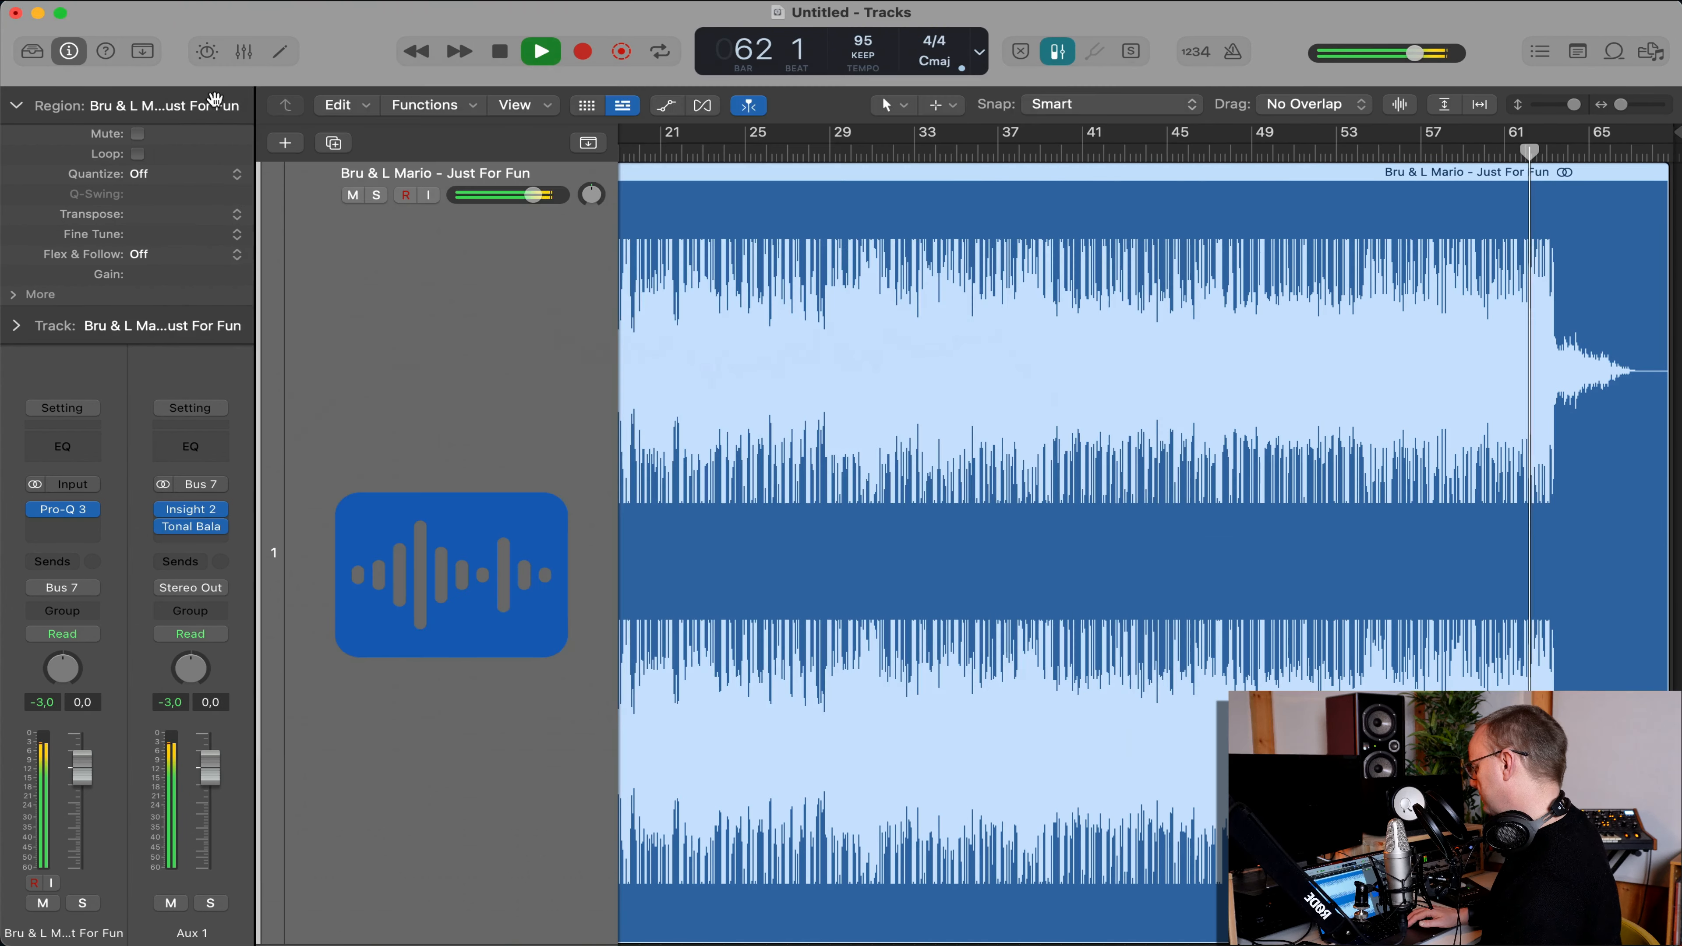
{"action": "key", "text": "space"}
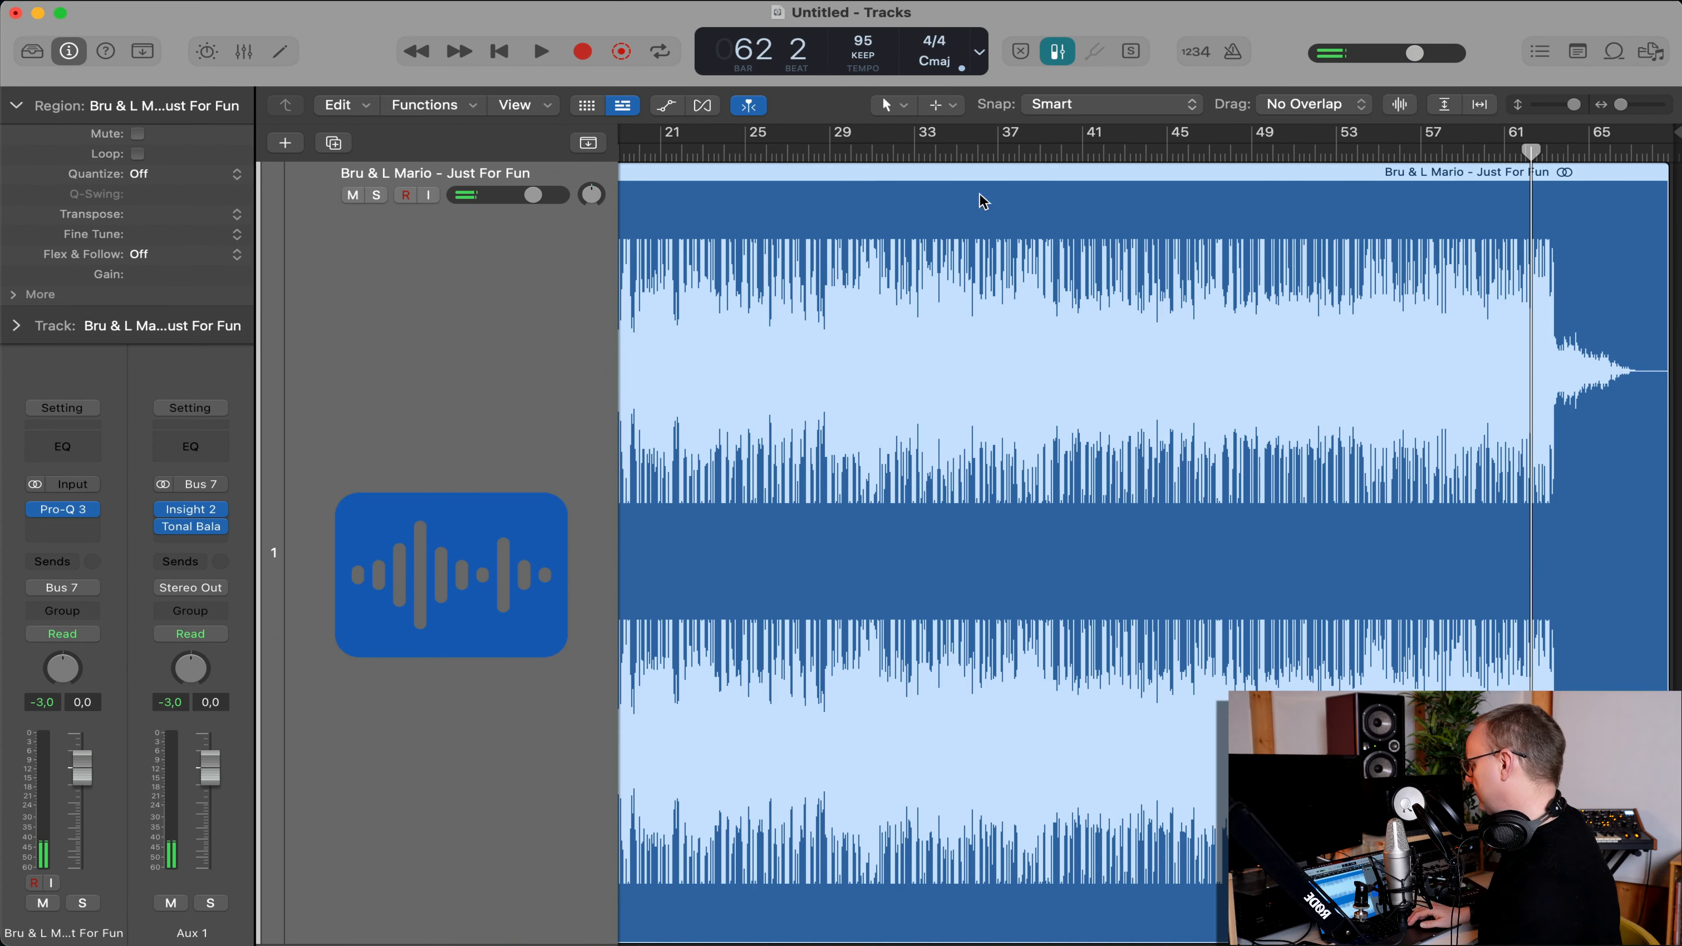
Play from bar 21, compare the level-matched equalizer with the flat A/B setting, and close the equalizer on the equalized version.
{"action": "left_click", "coordinate": [809, 153]}
{"action": "left_click_drag", "start_coordinate": [809, 153], "coordinate": [672, 157]}
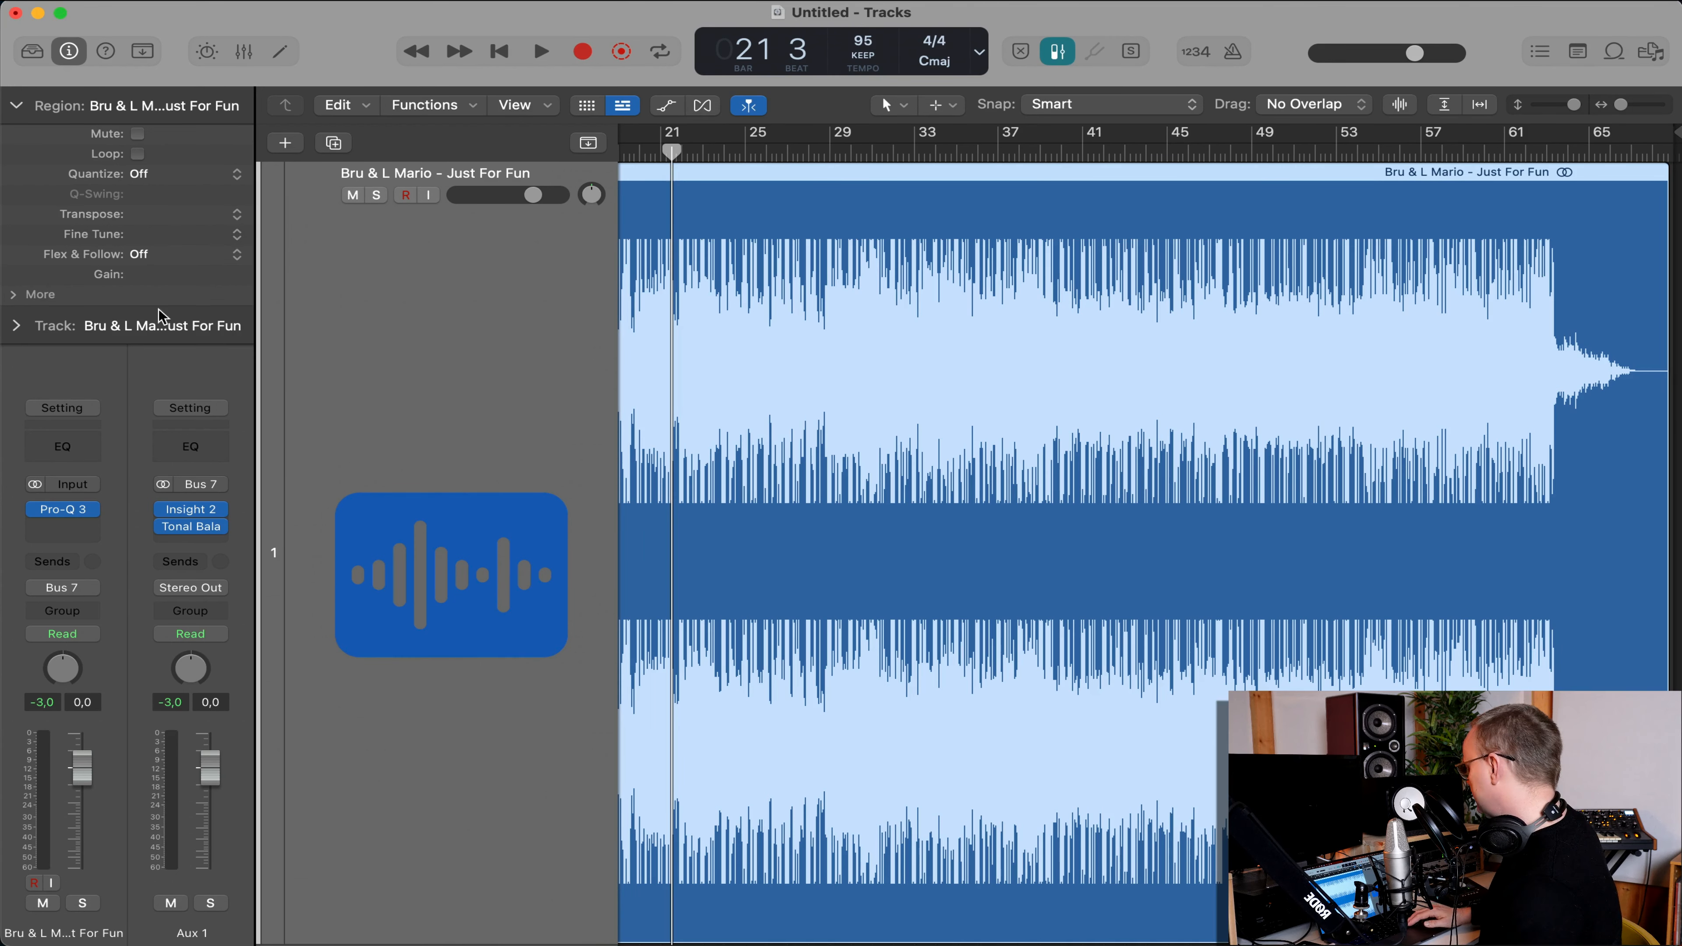
{"action": "left_click", "coordinate": [65, 511]}
{"action": "key", "text": "space"}
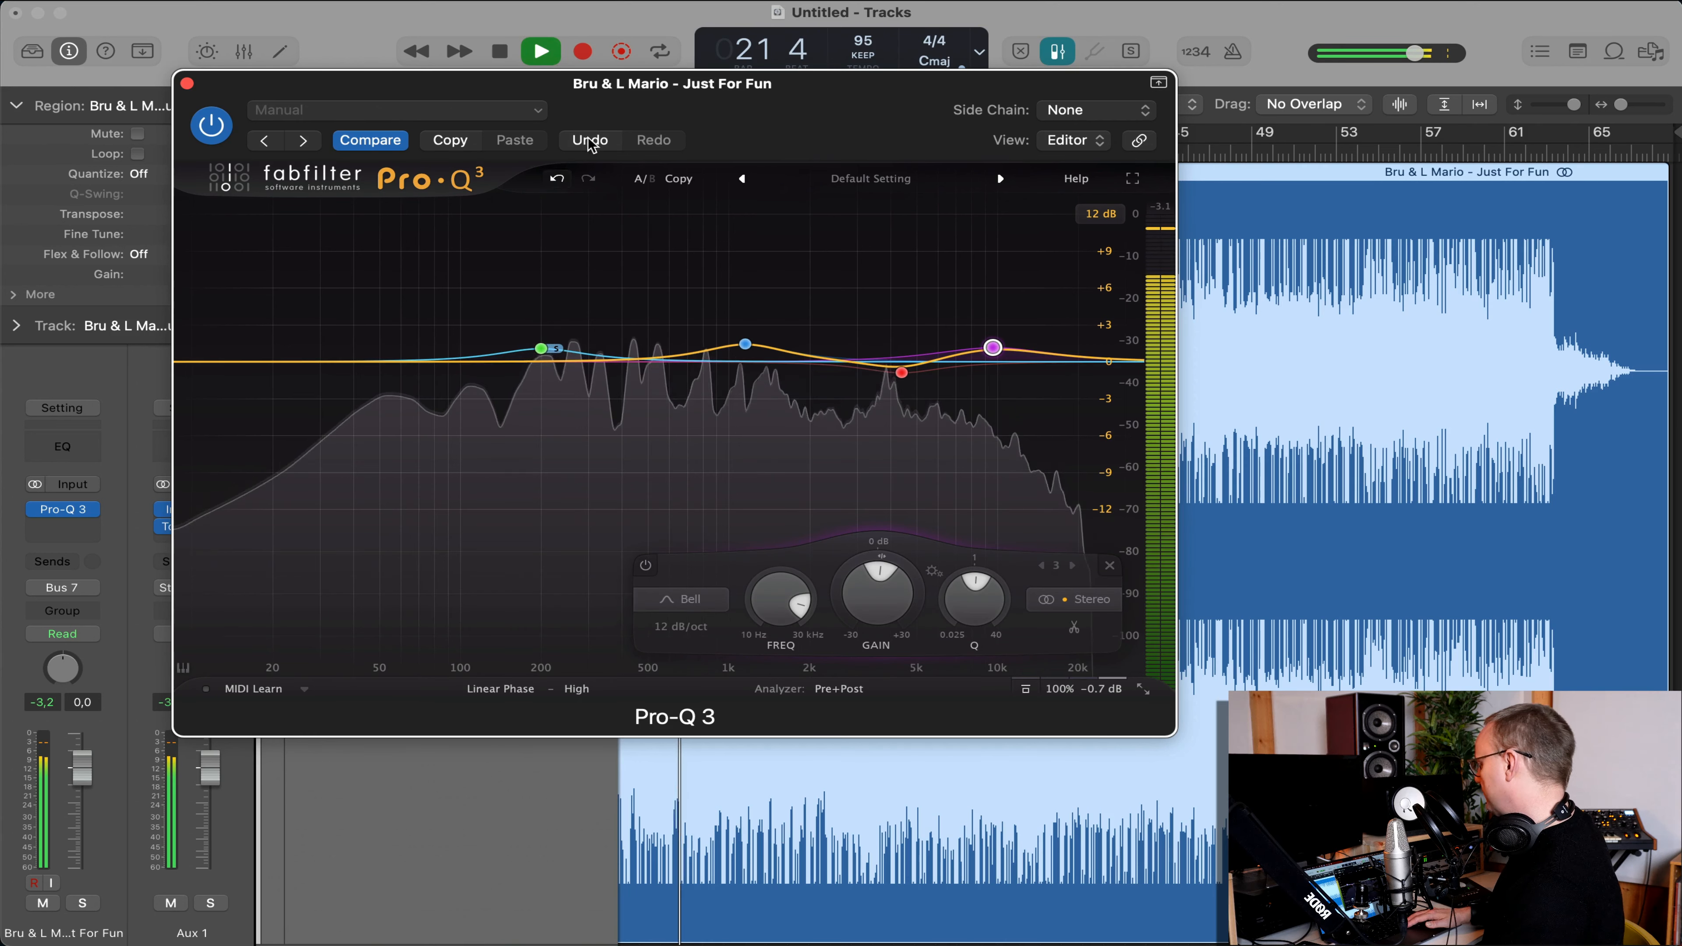
{"action": "left_click", "coordinate": [649, 183]}
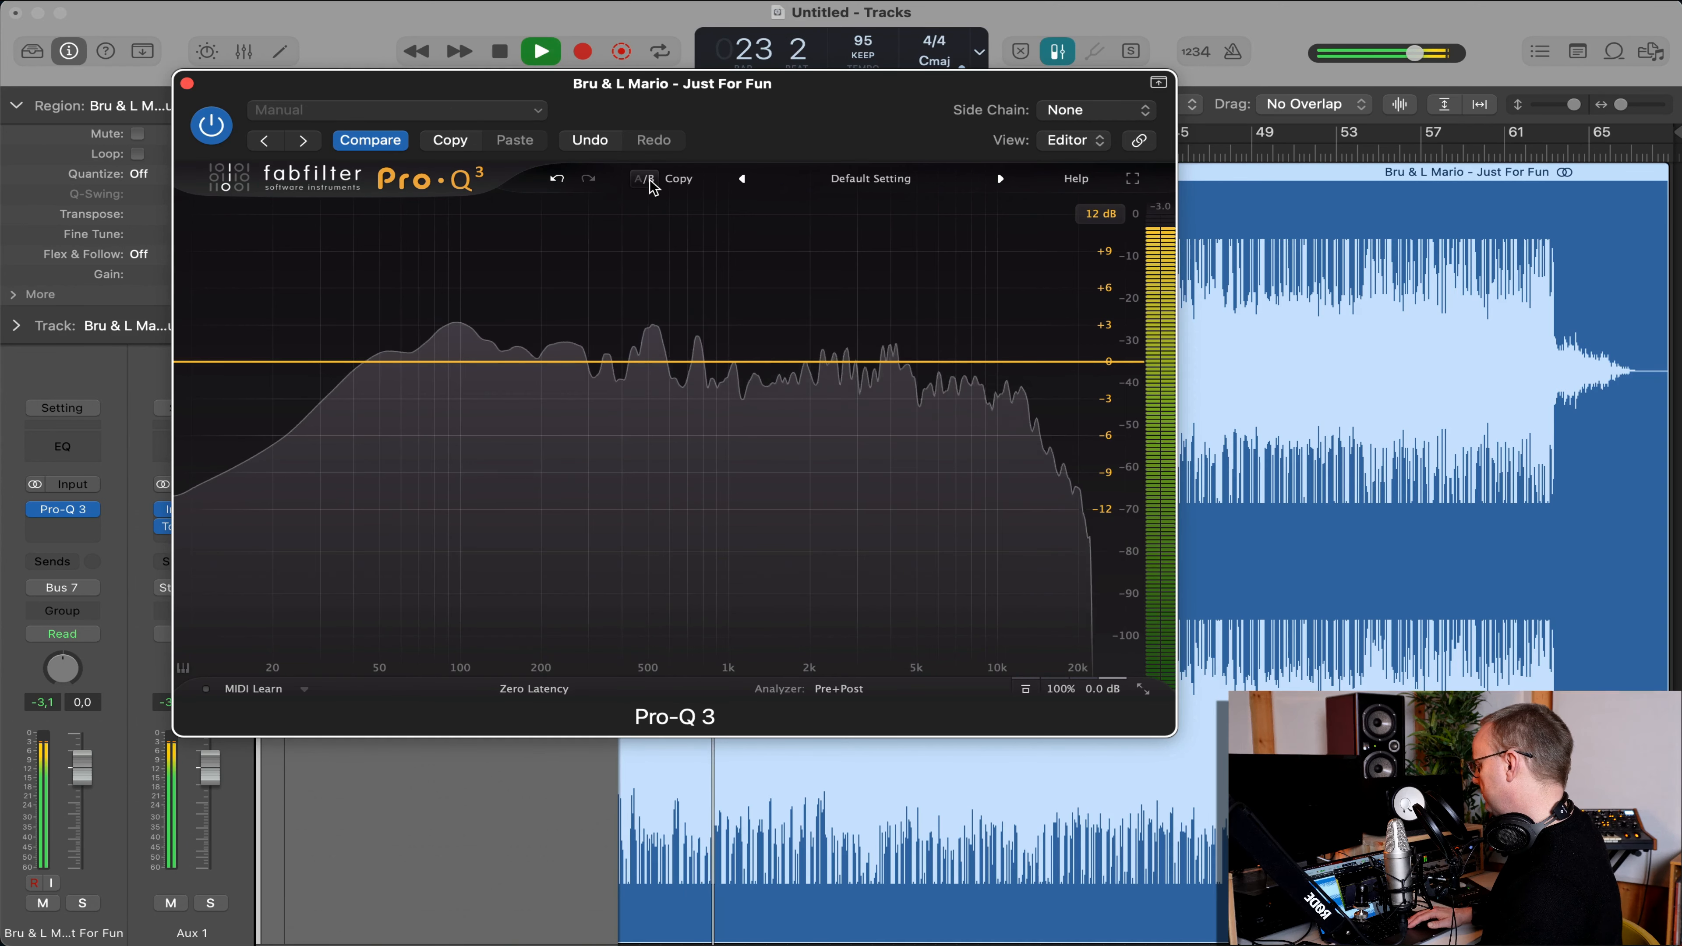
{"action": "left_click", "coordinate": [649, 182]}
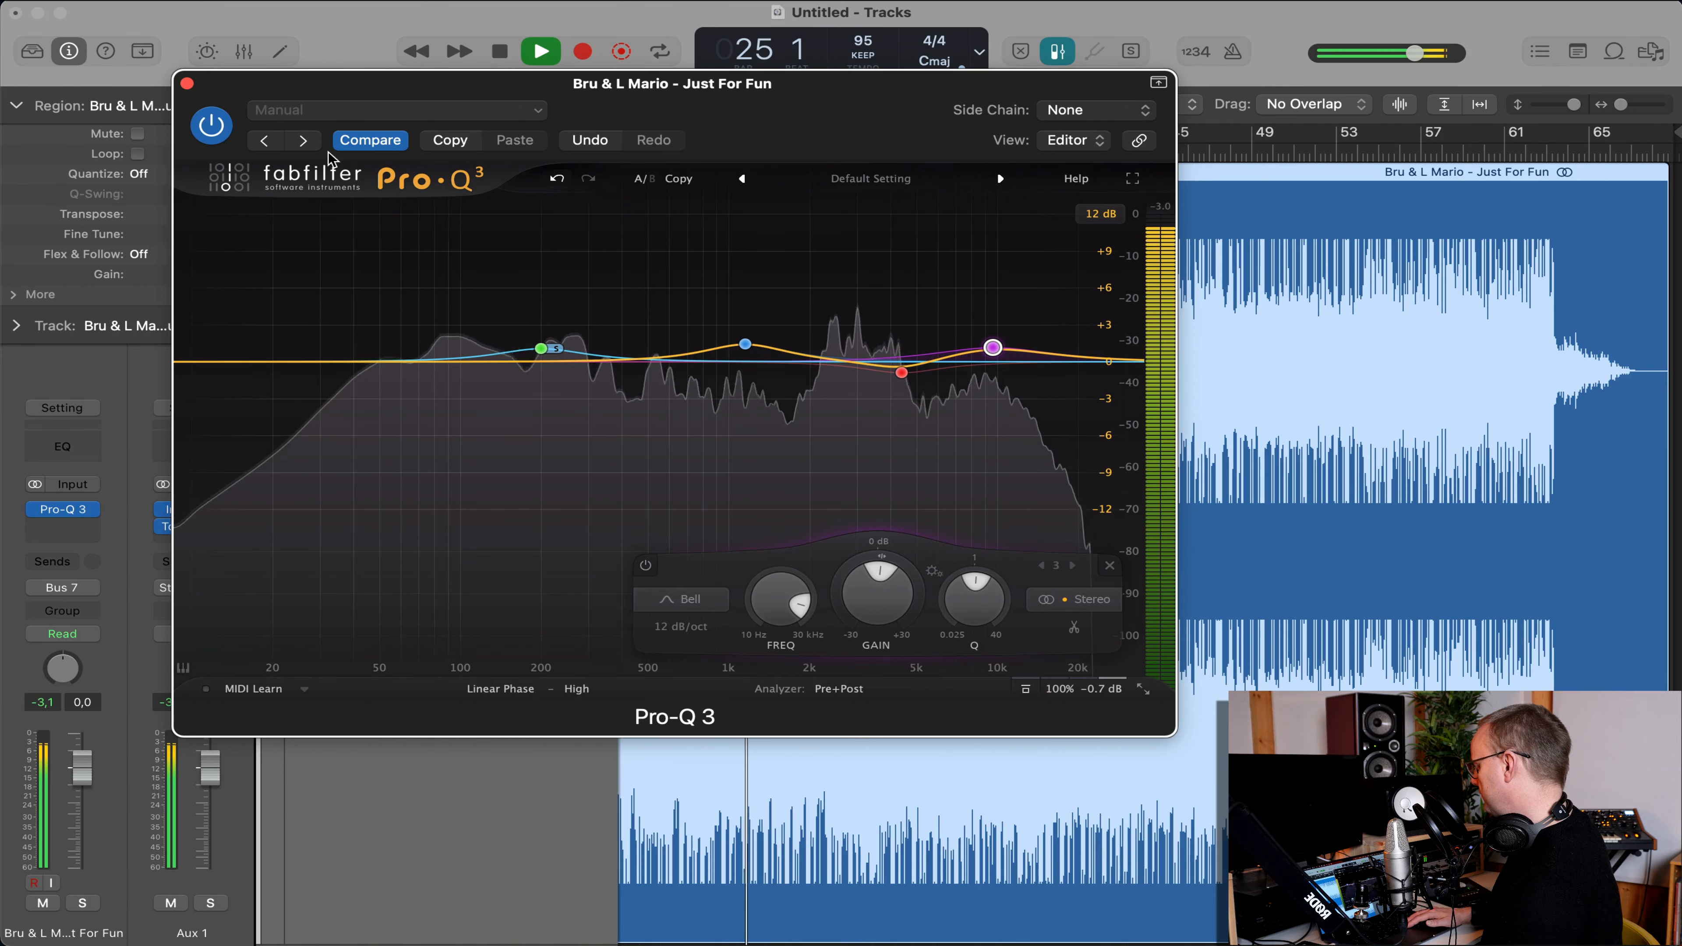
{"action": "left_click", "coordinate": [647, 181]}
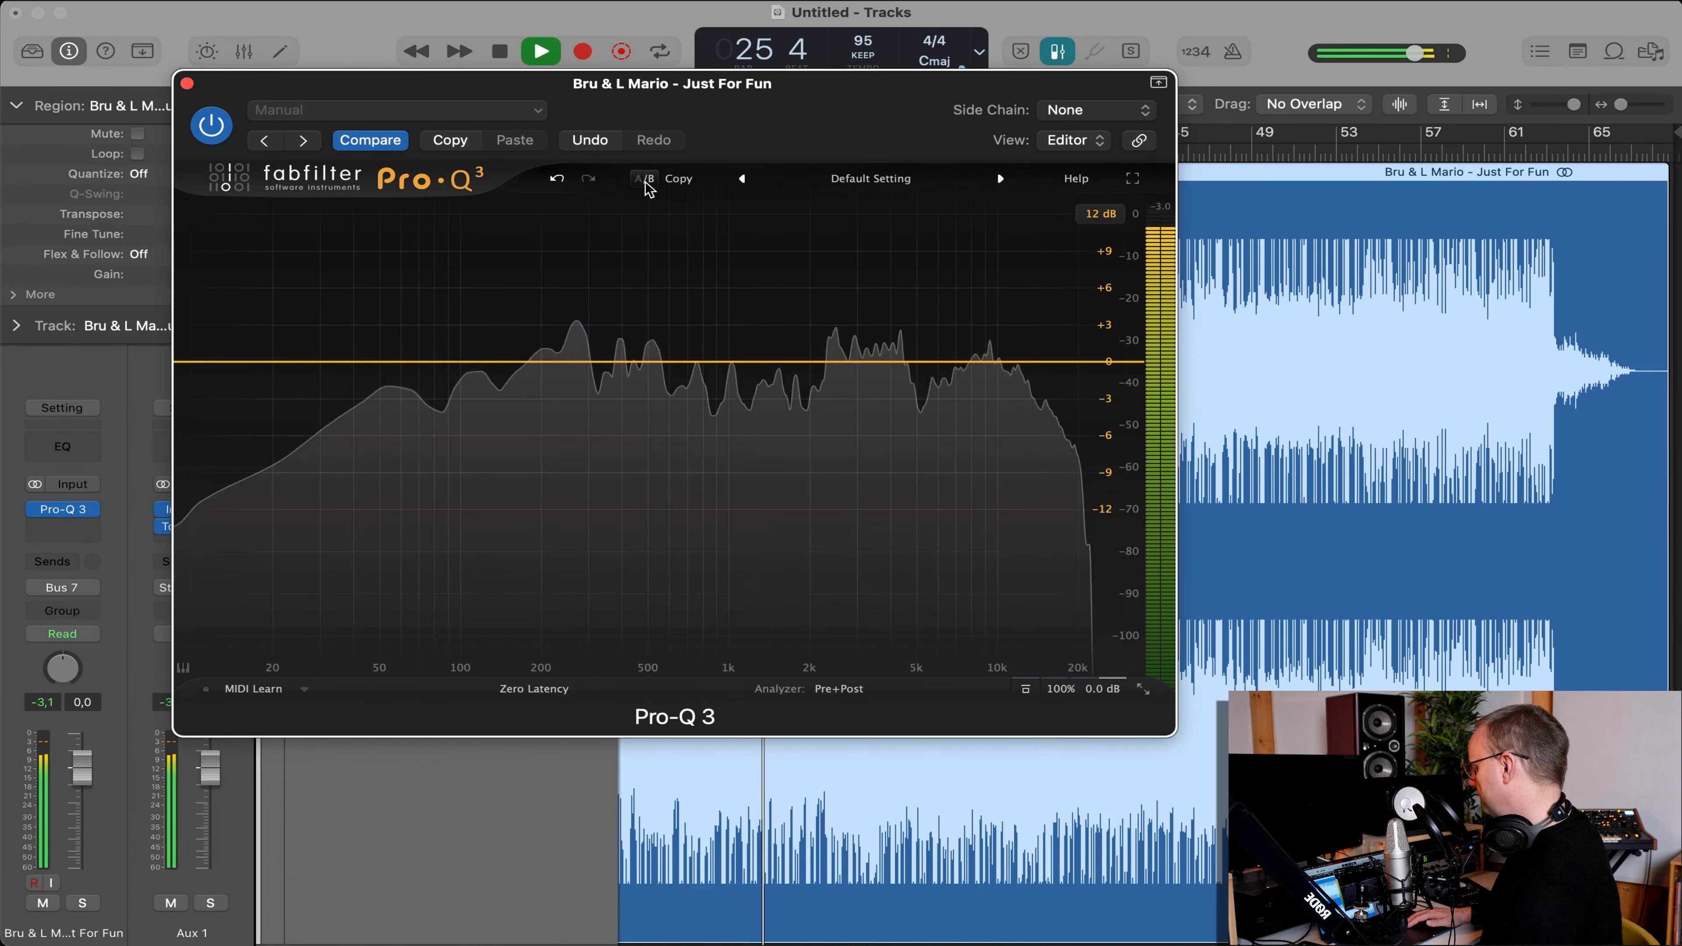
{"action": "left_click", "coordinate": [646, 185]}
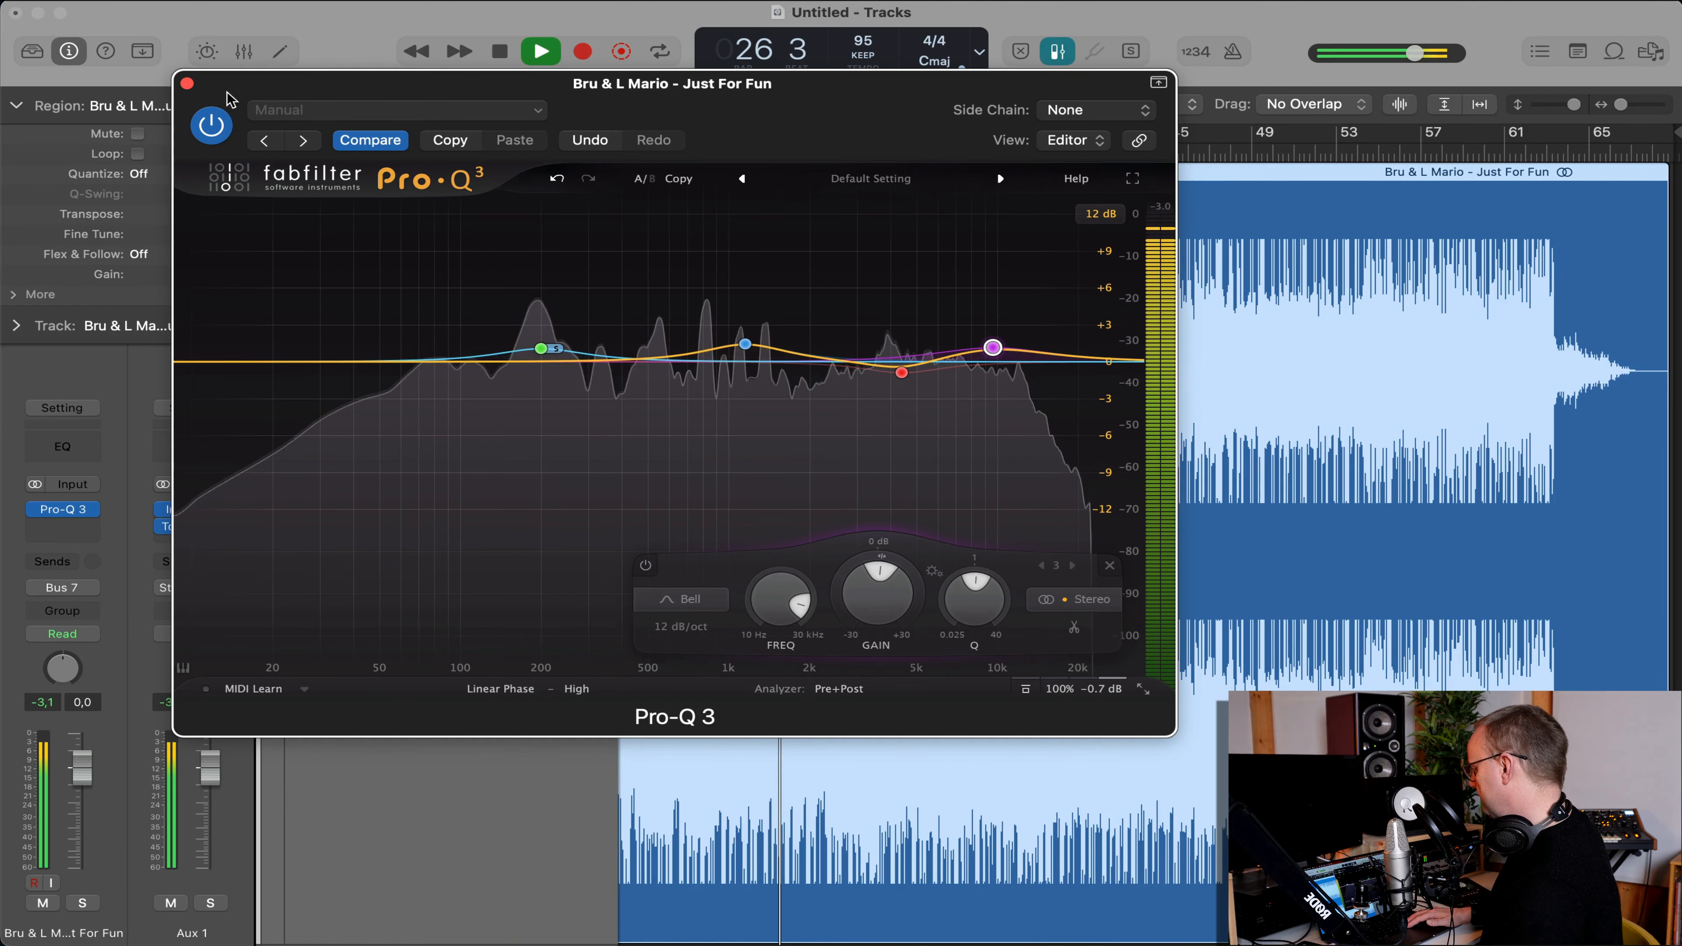
{"action": "left_click", "coordinate": [186, 83]}
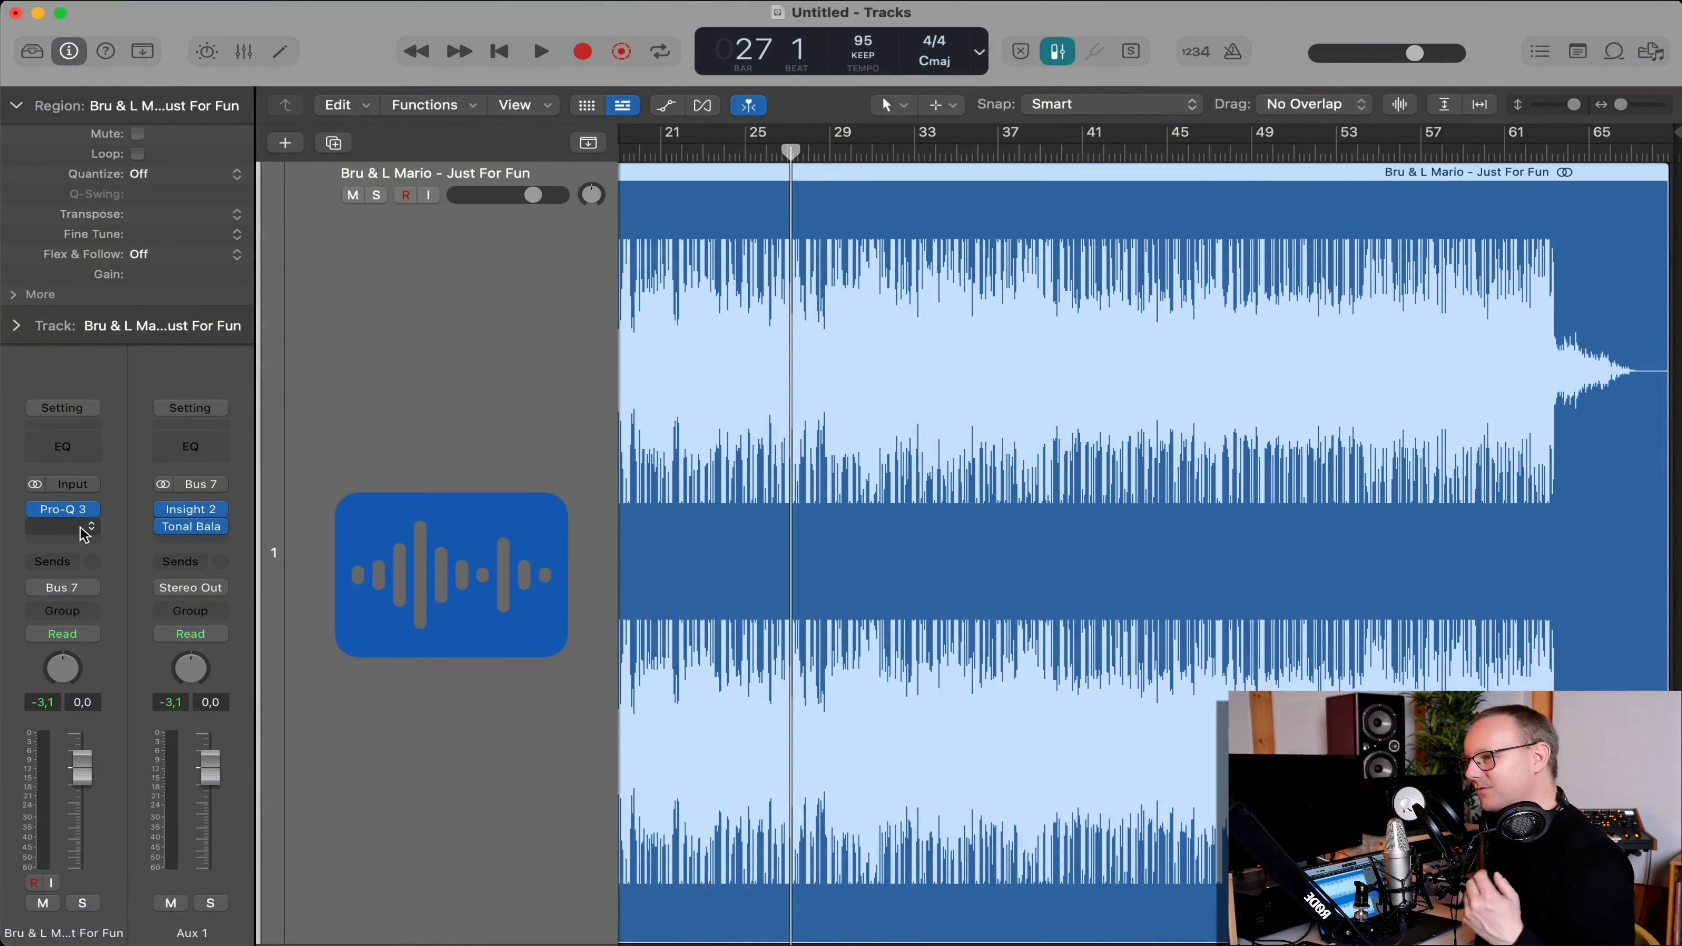
Insert a stereo UAD Ampex ATR-102 tape machine after the Pro-Q 3 and move its window clear of the channel strips.
{"action": "left_click", "coordinate": [83, 533]}
{"action": "mouse_move", "coordinate": [82, 534]}
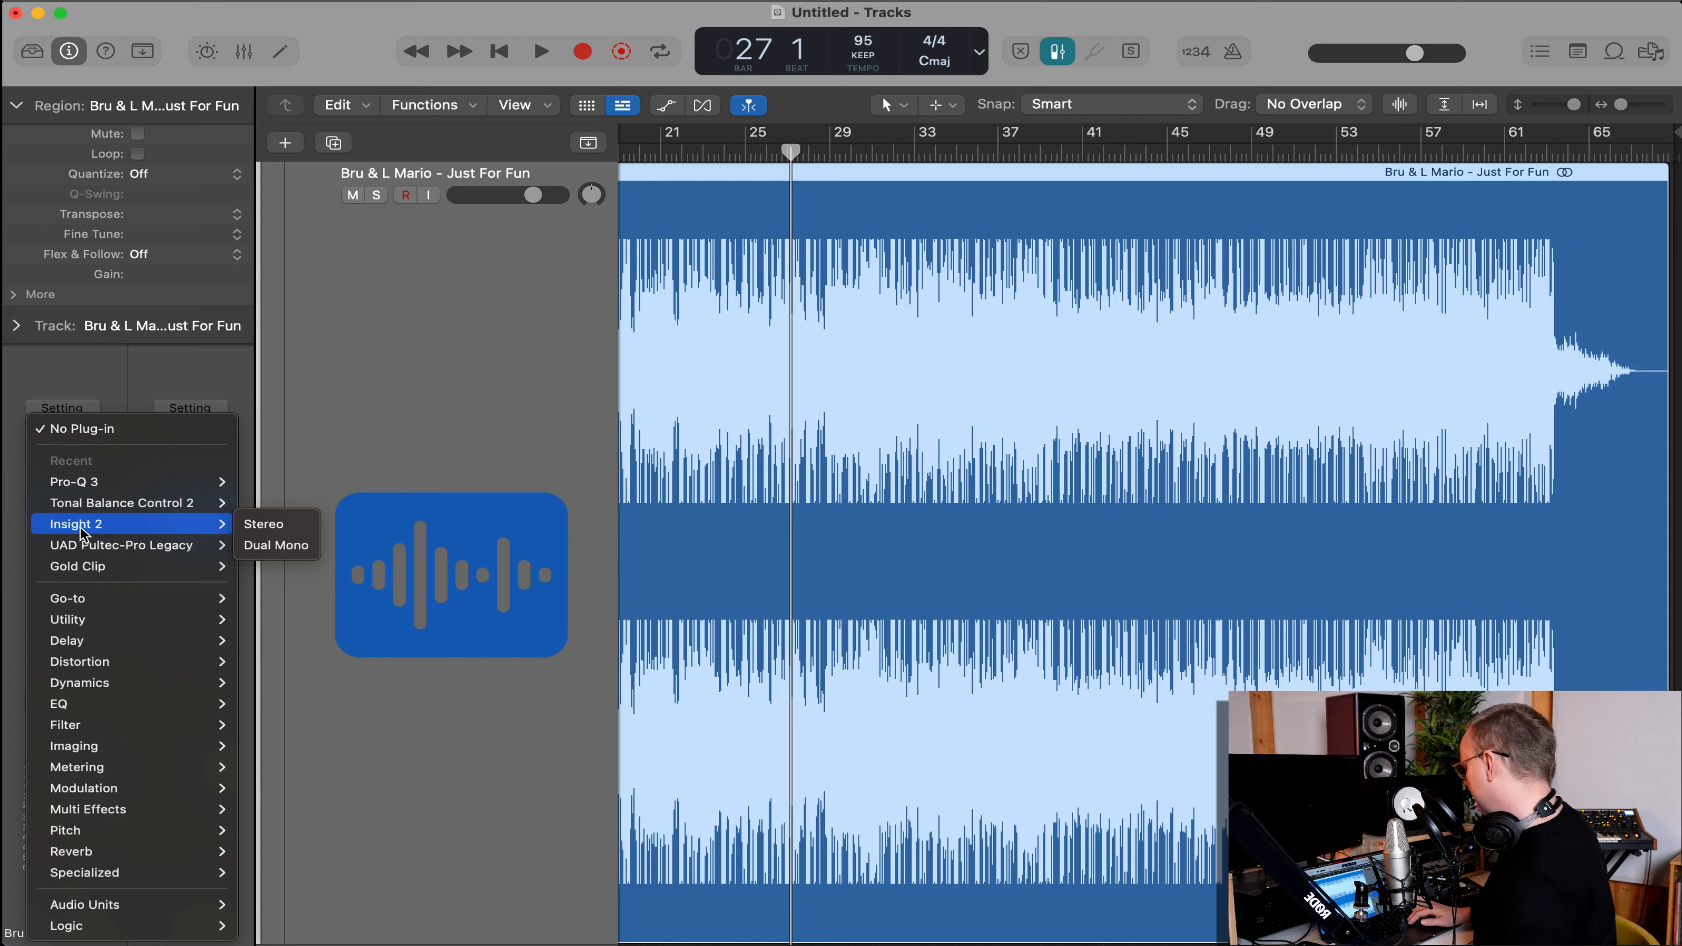
{"action": "mouse_move", "coordinate": [132, 904]}
{"action": "mouse_move", "coordinate": [370, 822]}
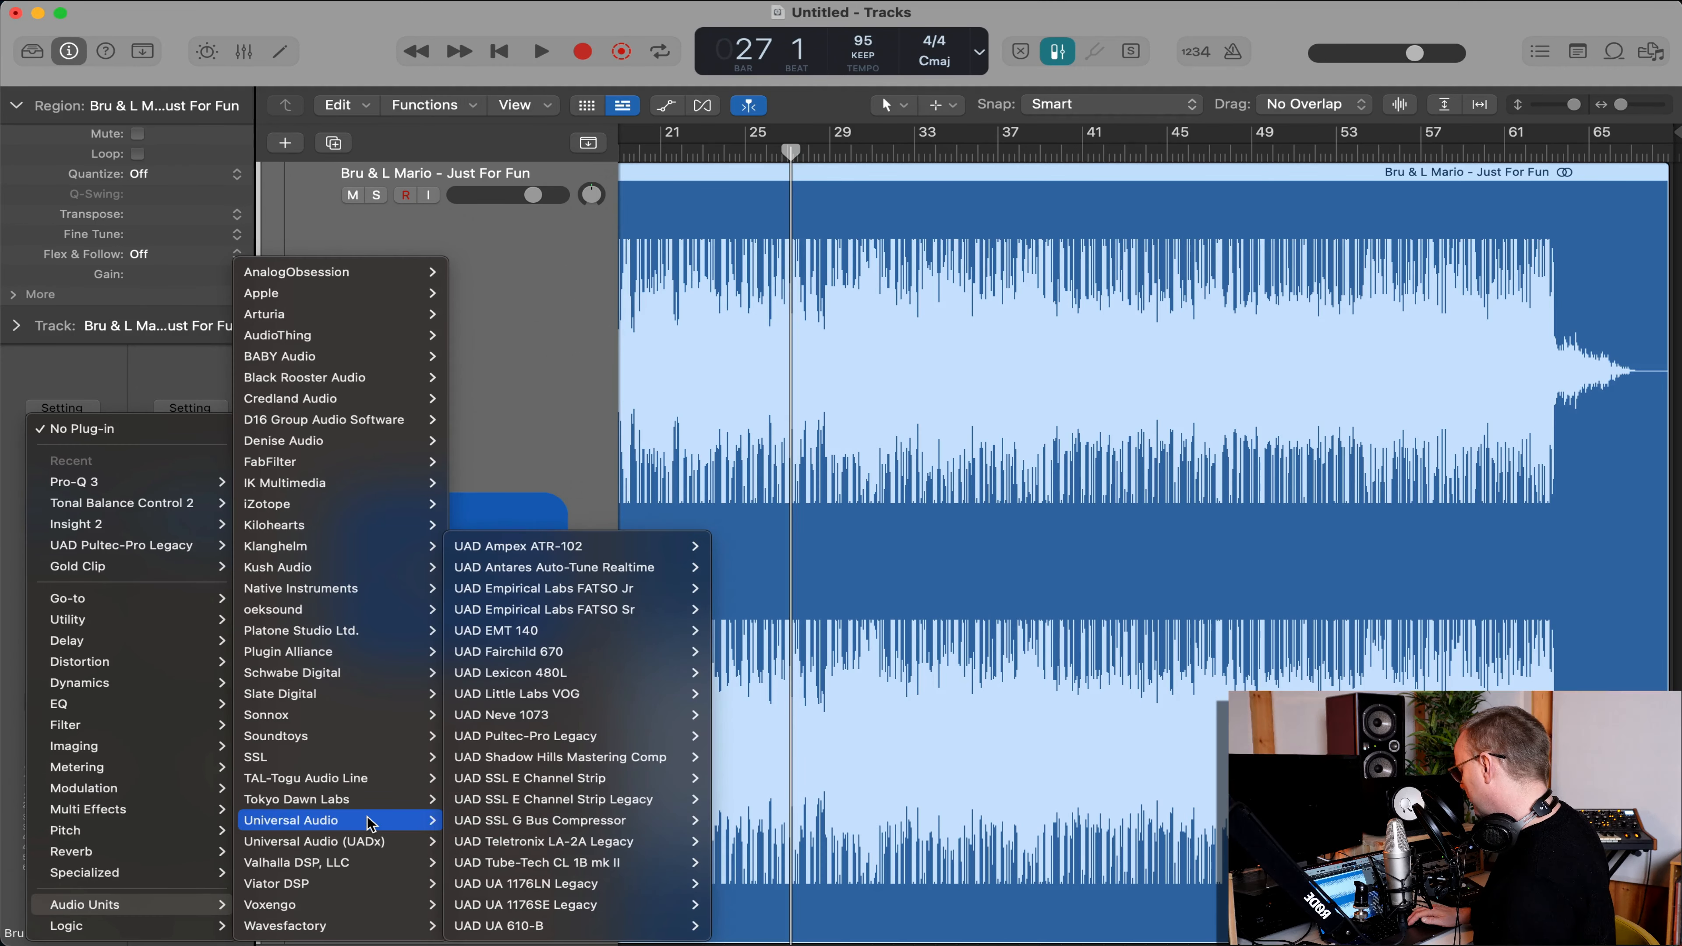
{"action": "mouse_move", "coordinate": [662, 545]}
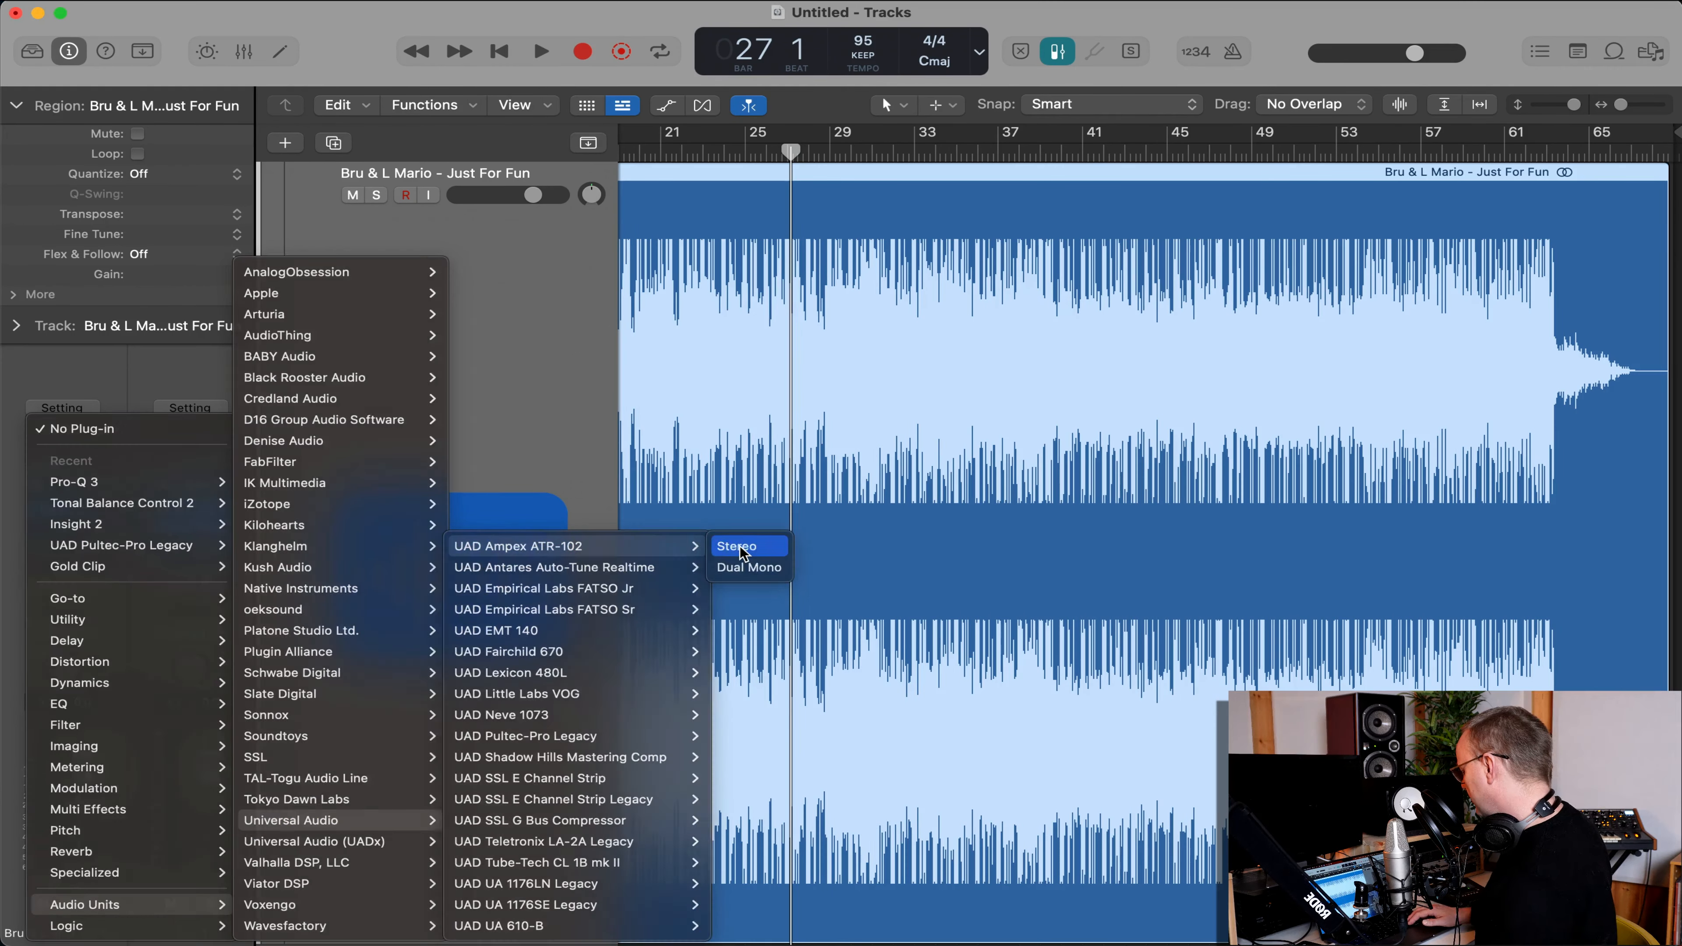
{"action": "left_click", "coordinate": [737, 547]}
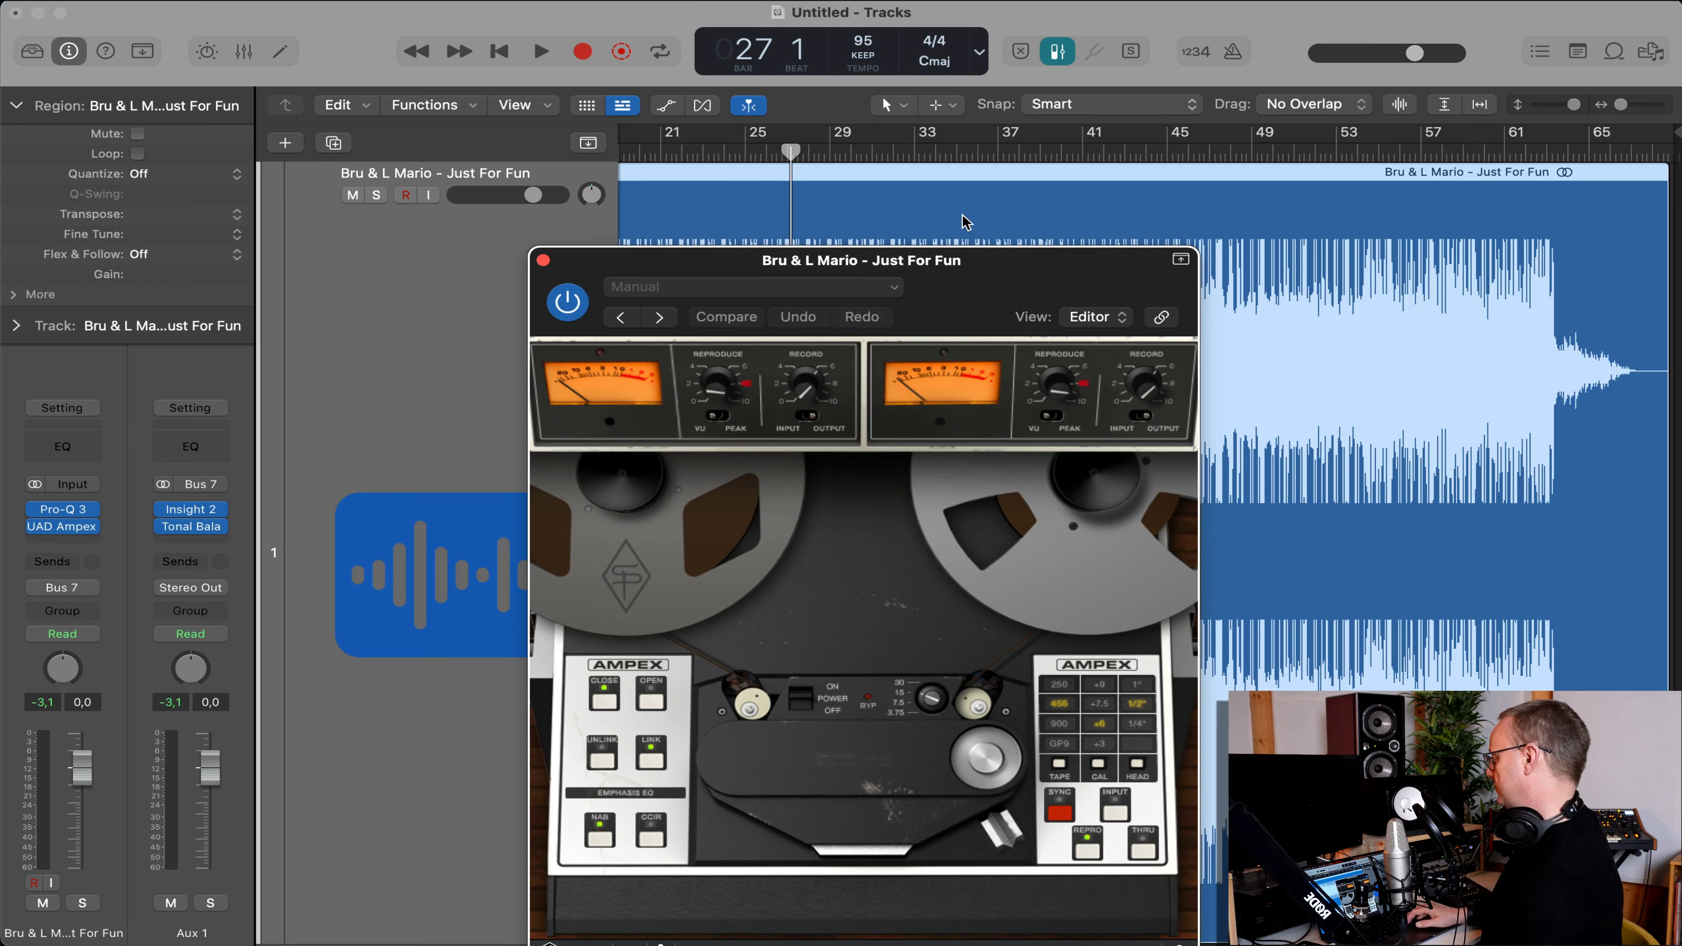
{"action": "left_click_drag", "start_coordinate": [960, 261], "coordinate": [524, 44]}
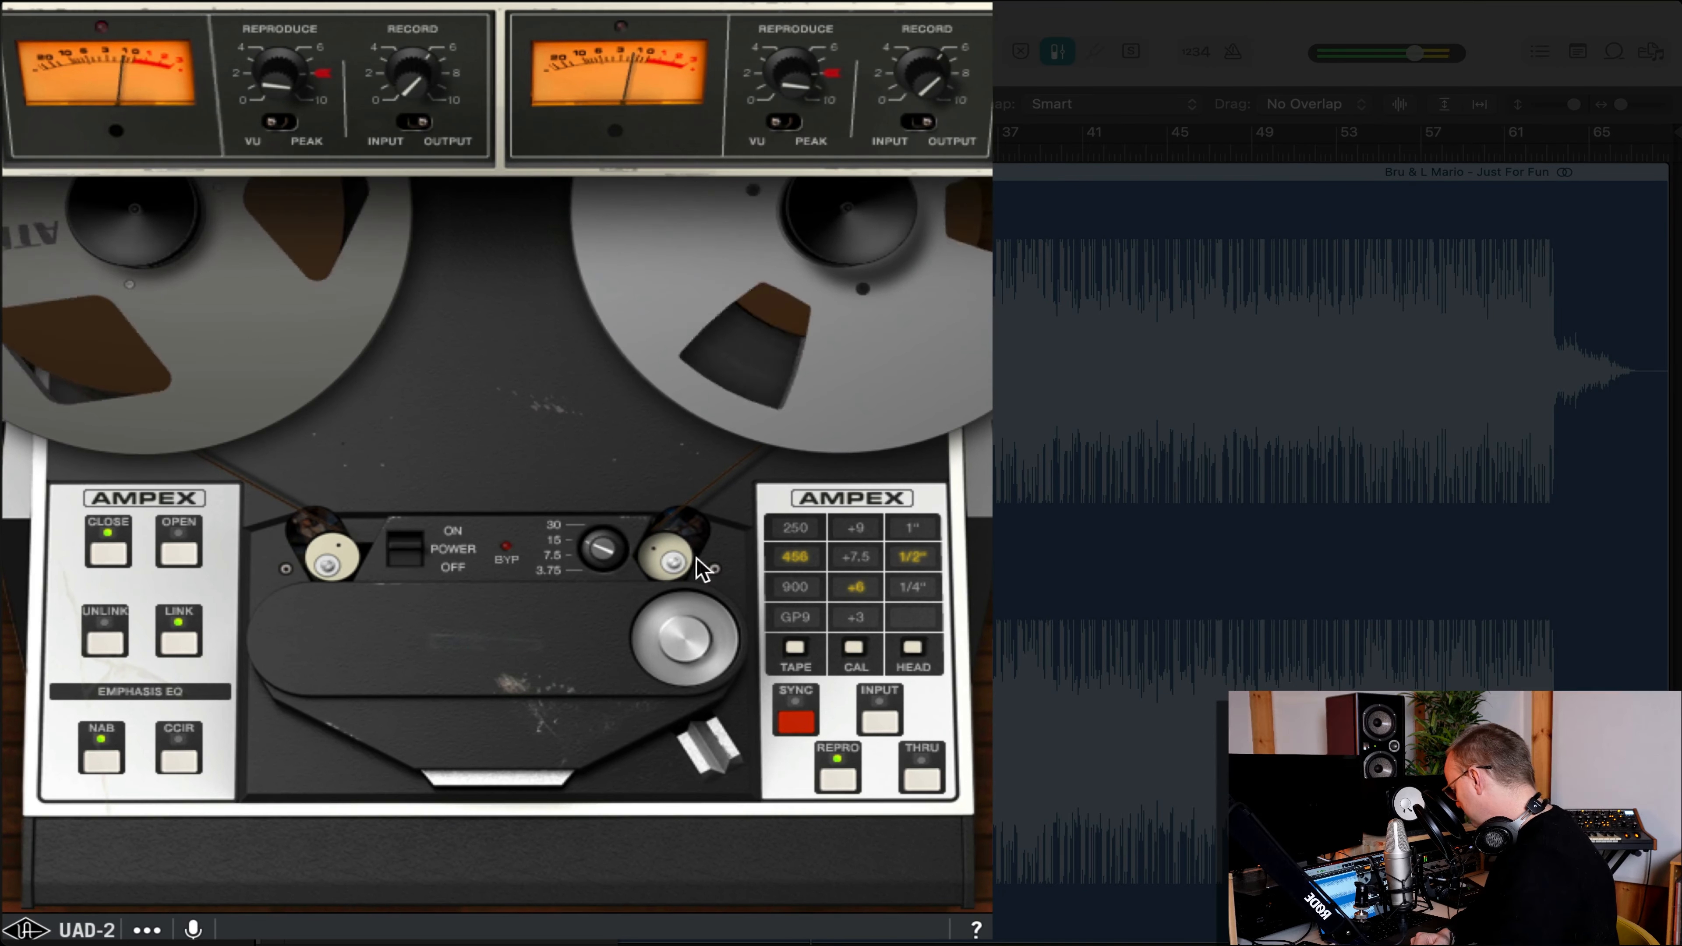
Audition the tape machine's other calibration levels, including +7.5 and +3, and return it to +6.
{"action": "left_click", "coordinate": [854, 653]}
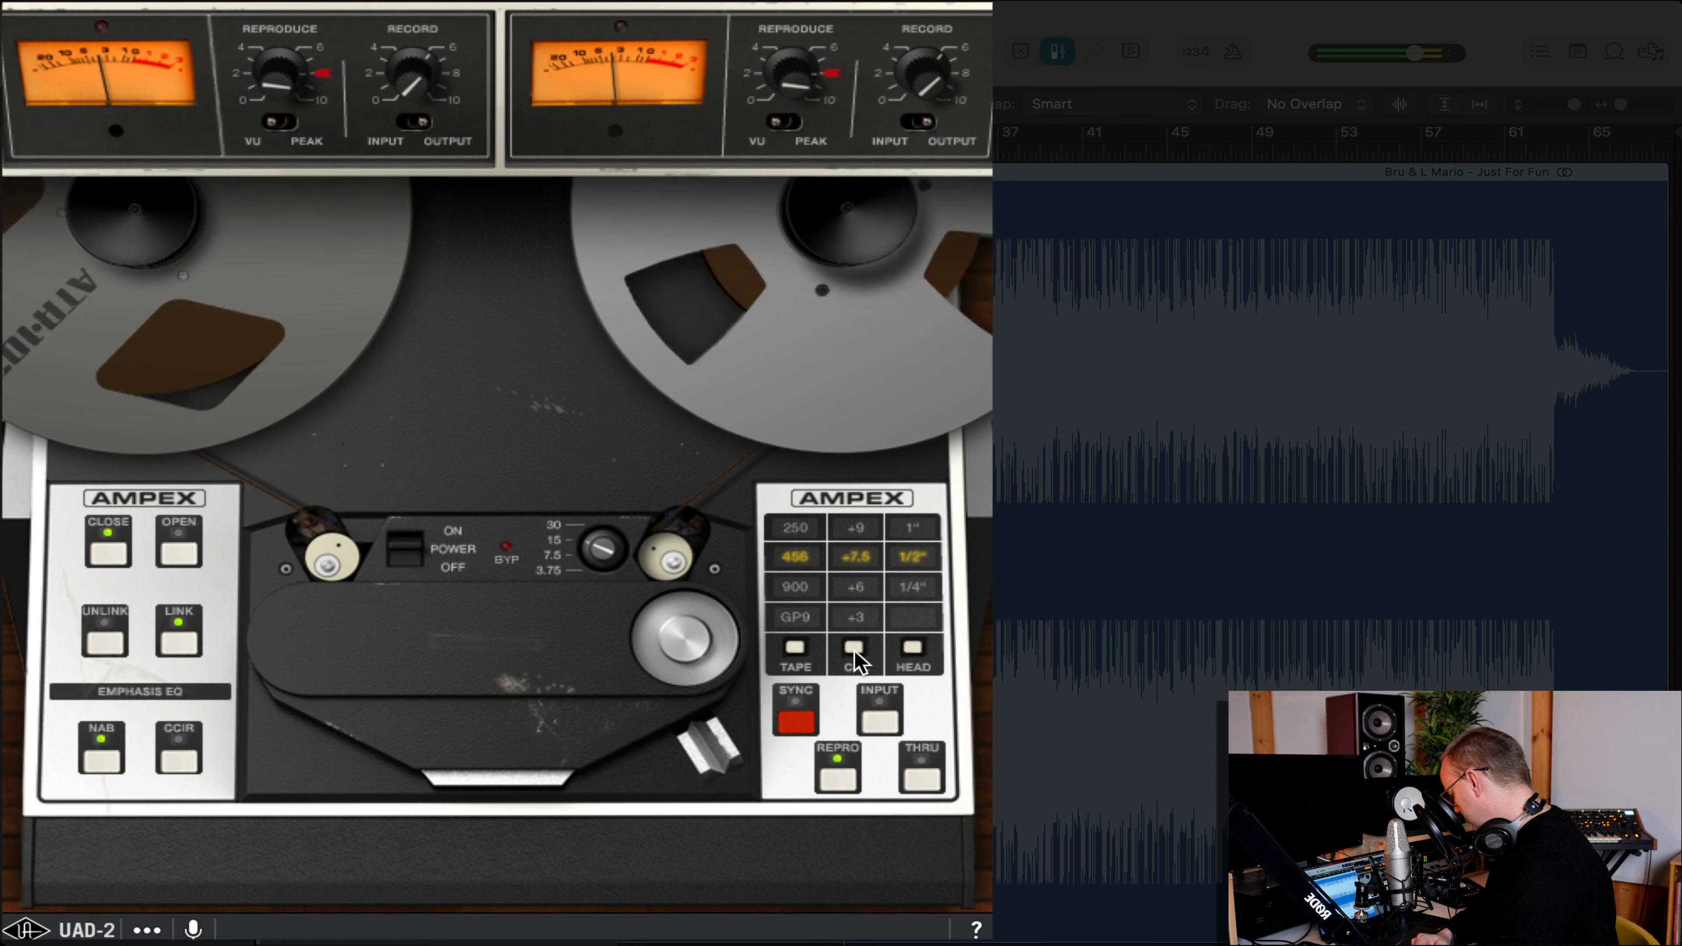
{"action": "left_click", "coordinate": [854, 651]}
{"action": "left_click", "coordinate": [854, 650]}
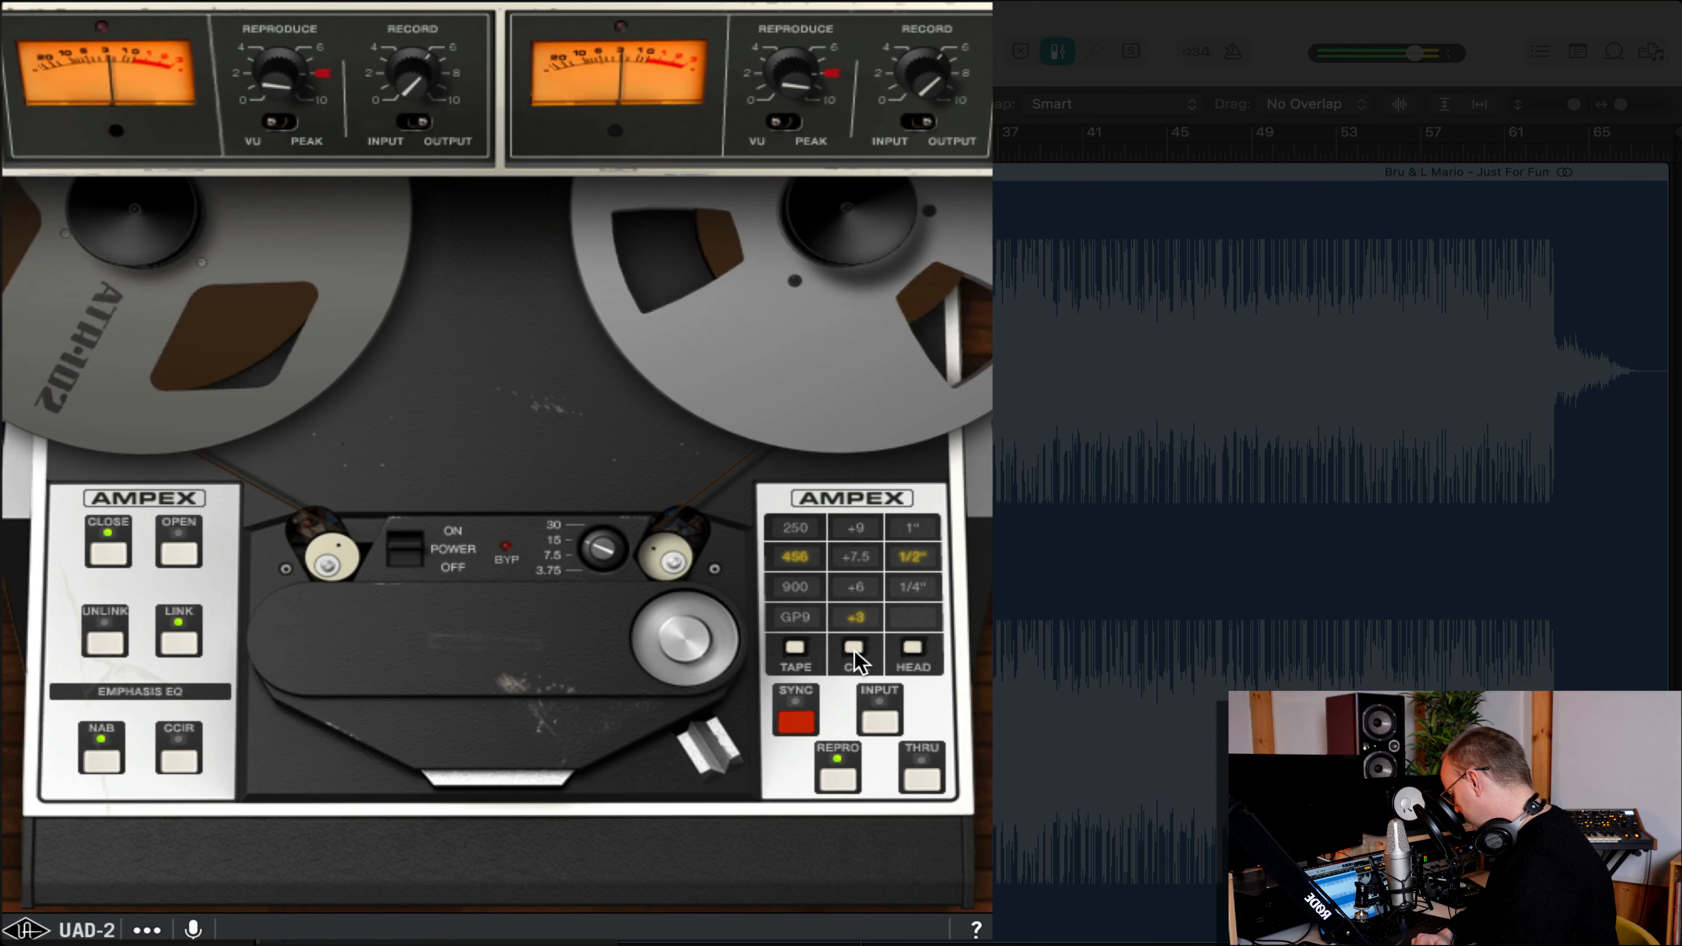
{"action": "left_click", "coordinate": [854, 651]}
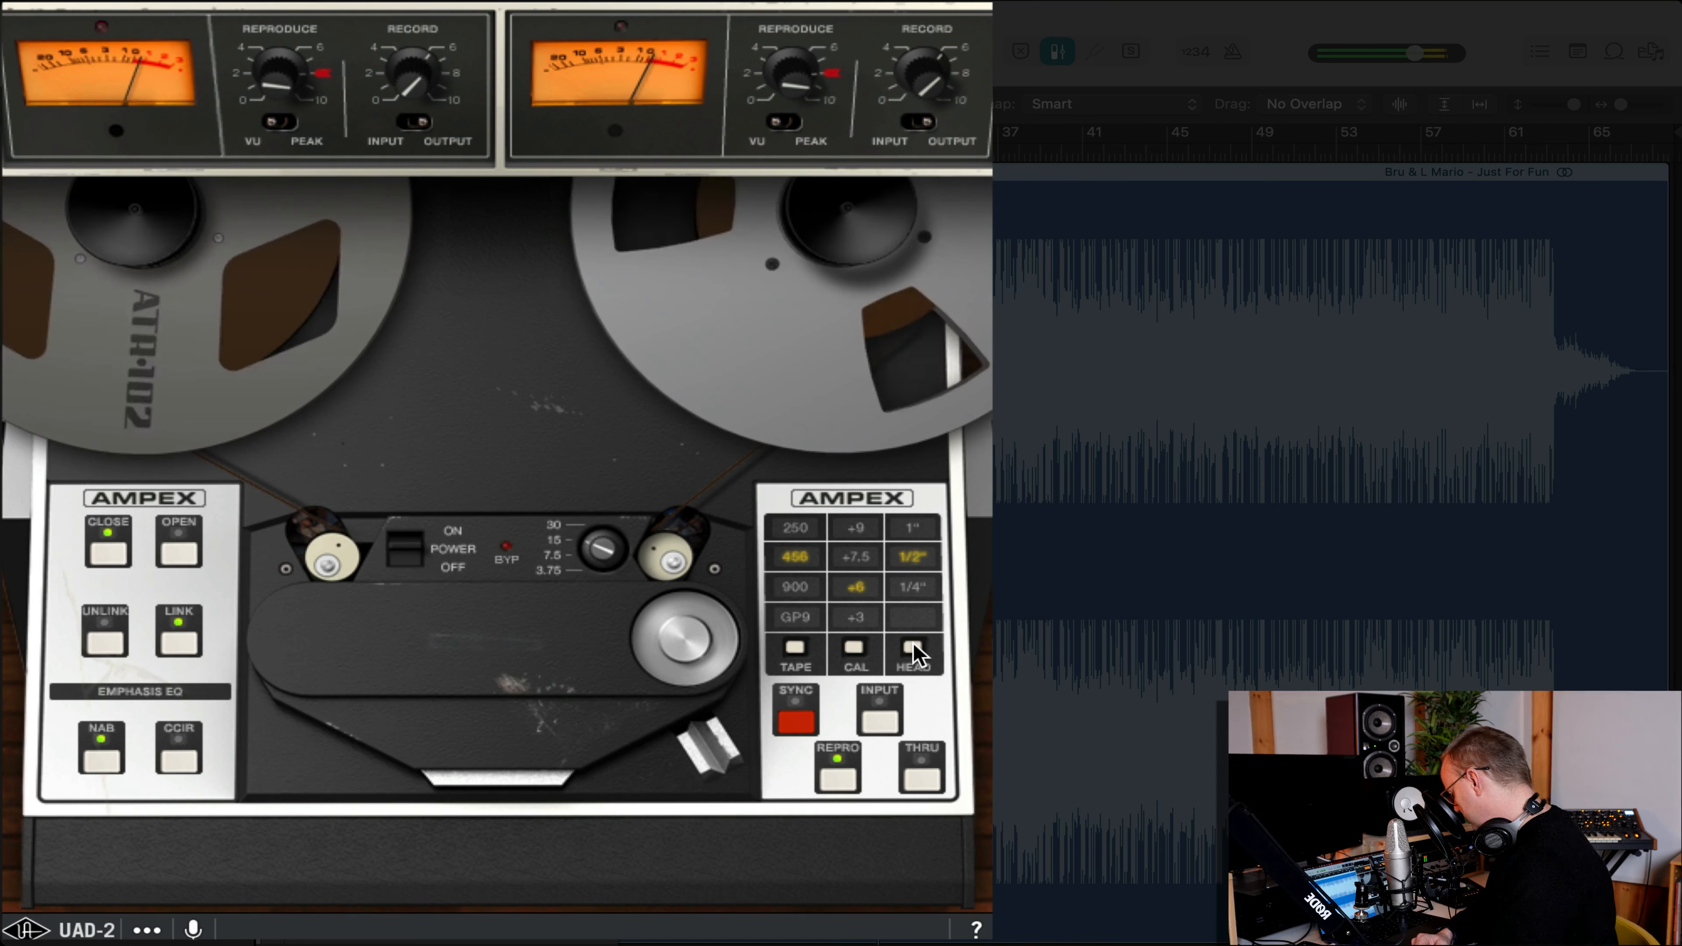
Compare the 1" and 1/4" heads on the tape machine during playback and leave it on the 1/4" head.
{"action": "left_click", "coordinate": [912, 649]}
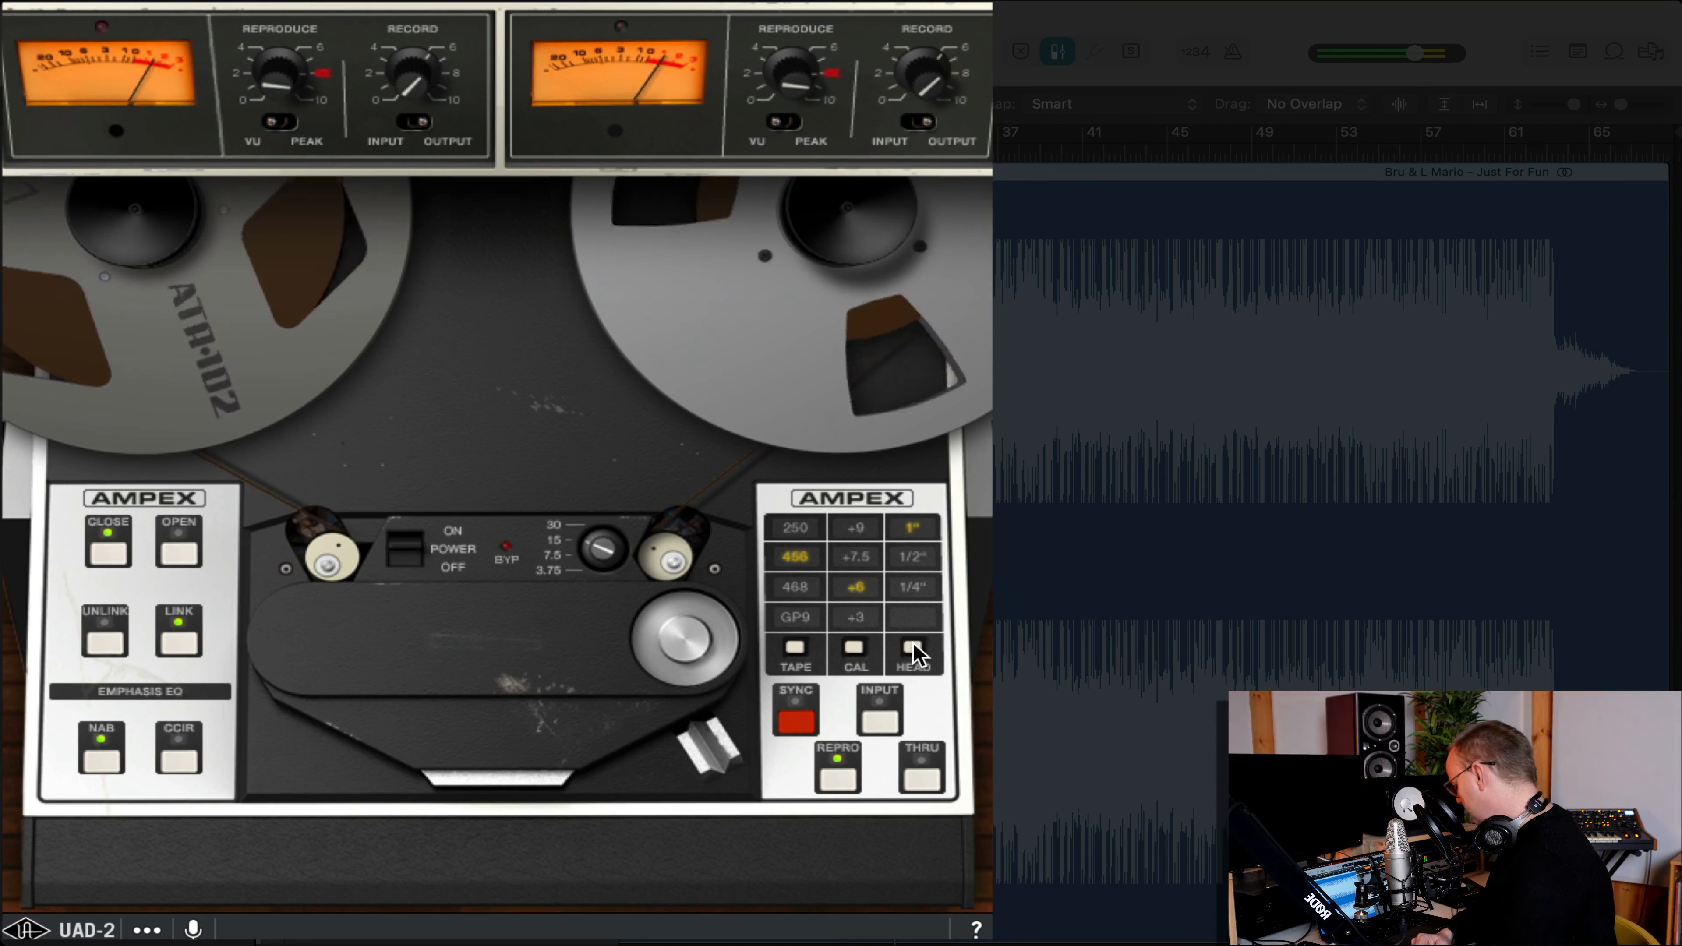
{"action": "left_click", "coordinate": [913, 649]}
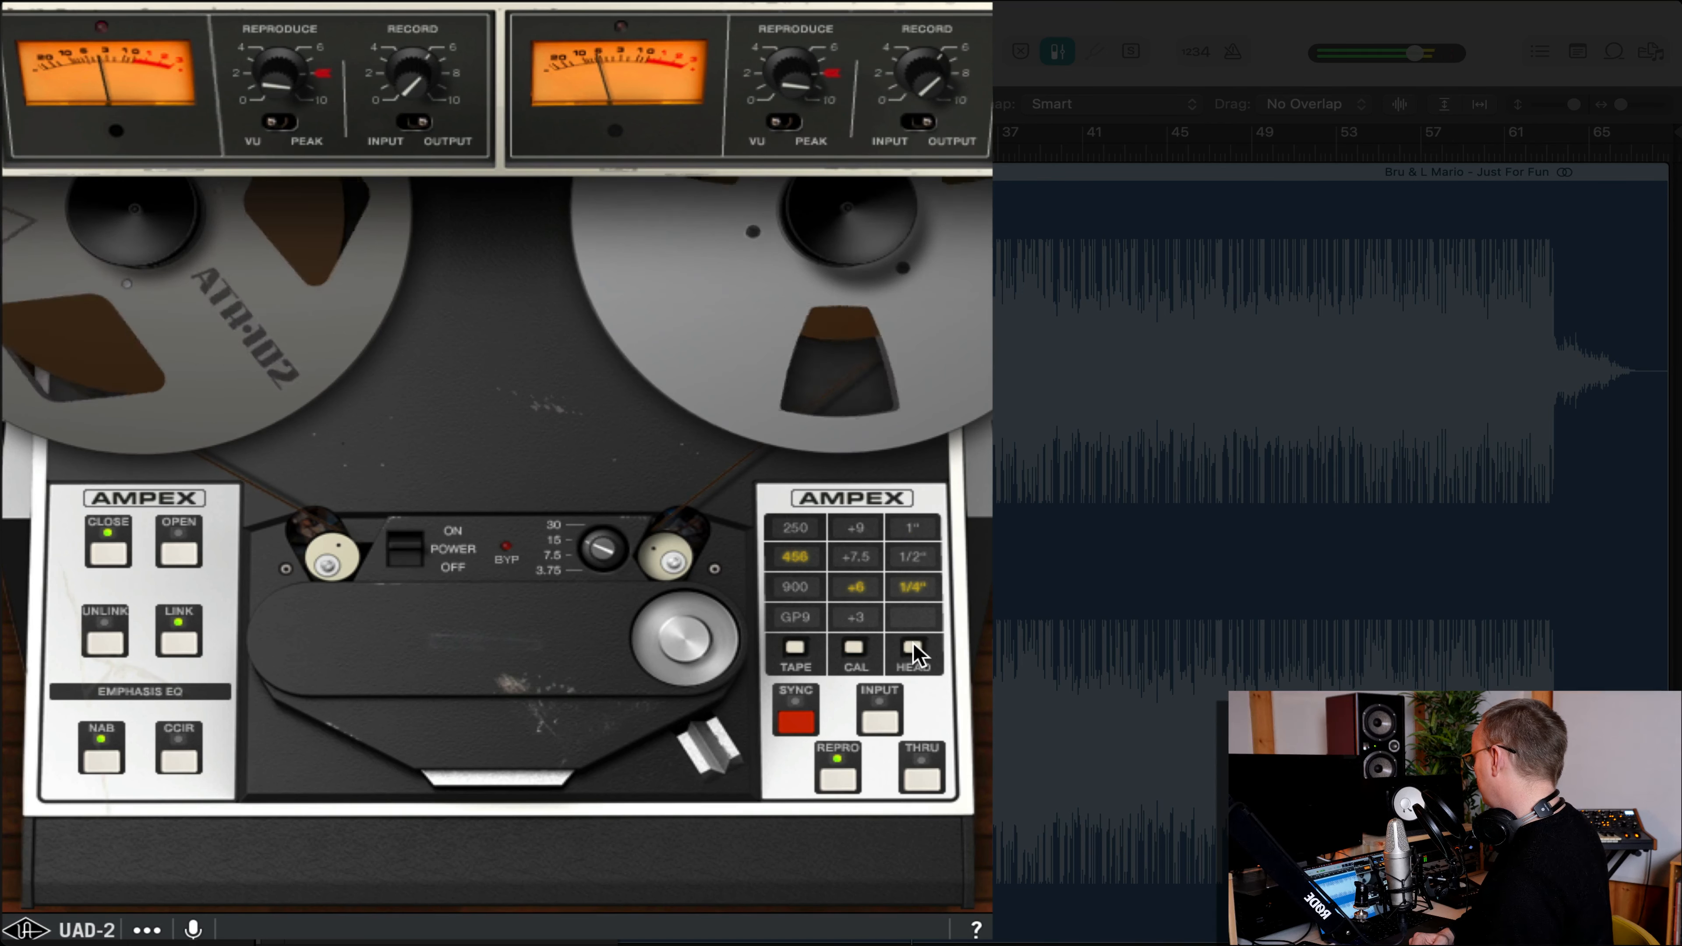
{"action": "left_click", "coordinate": [912, 649]}
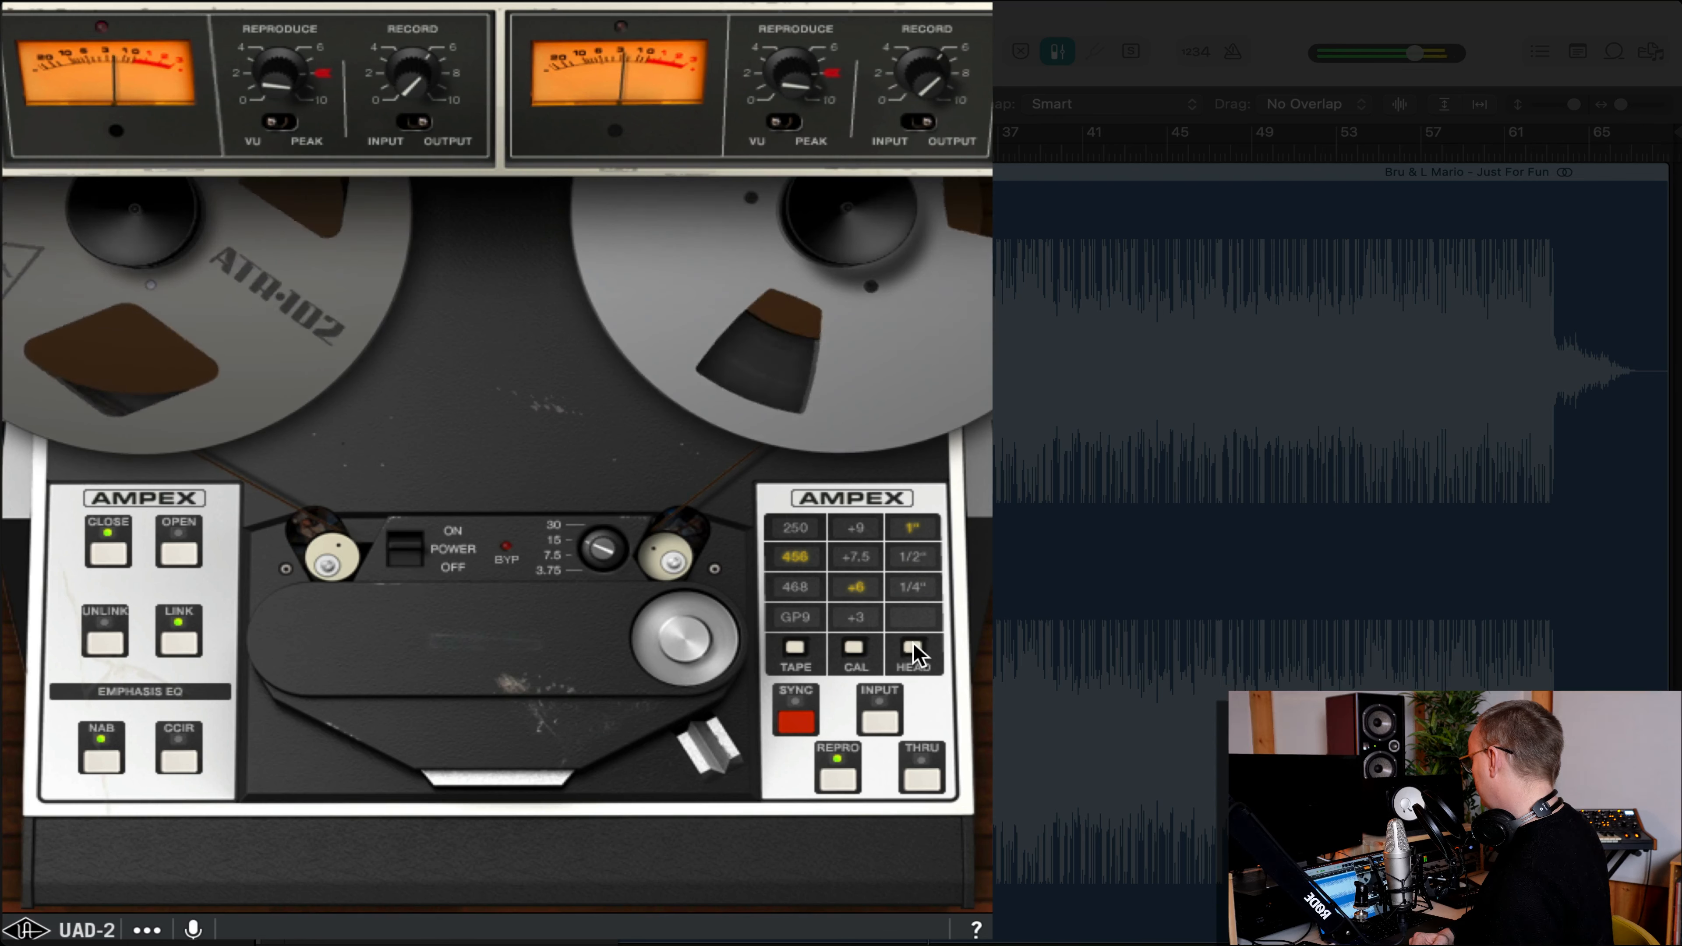
{"action": "left_click", "coordinate": [912, 649]}
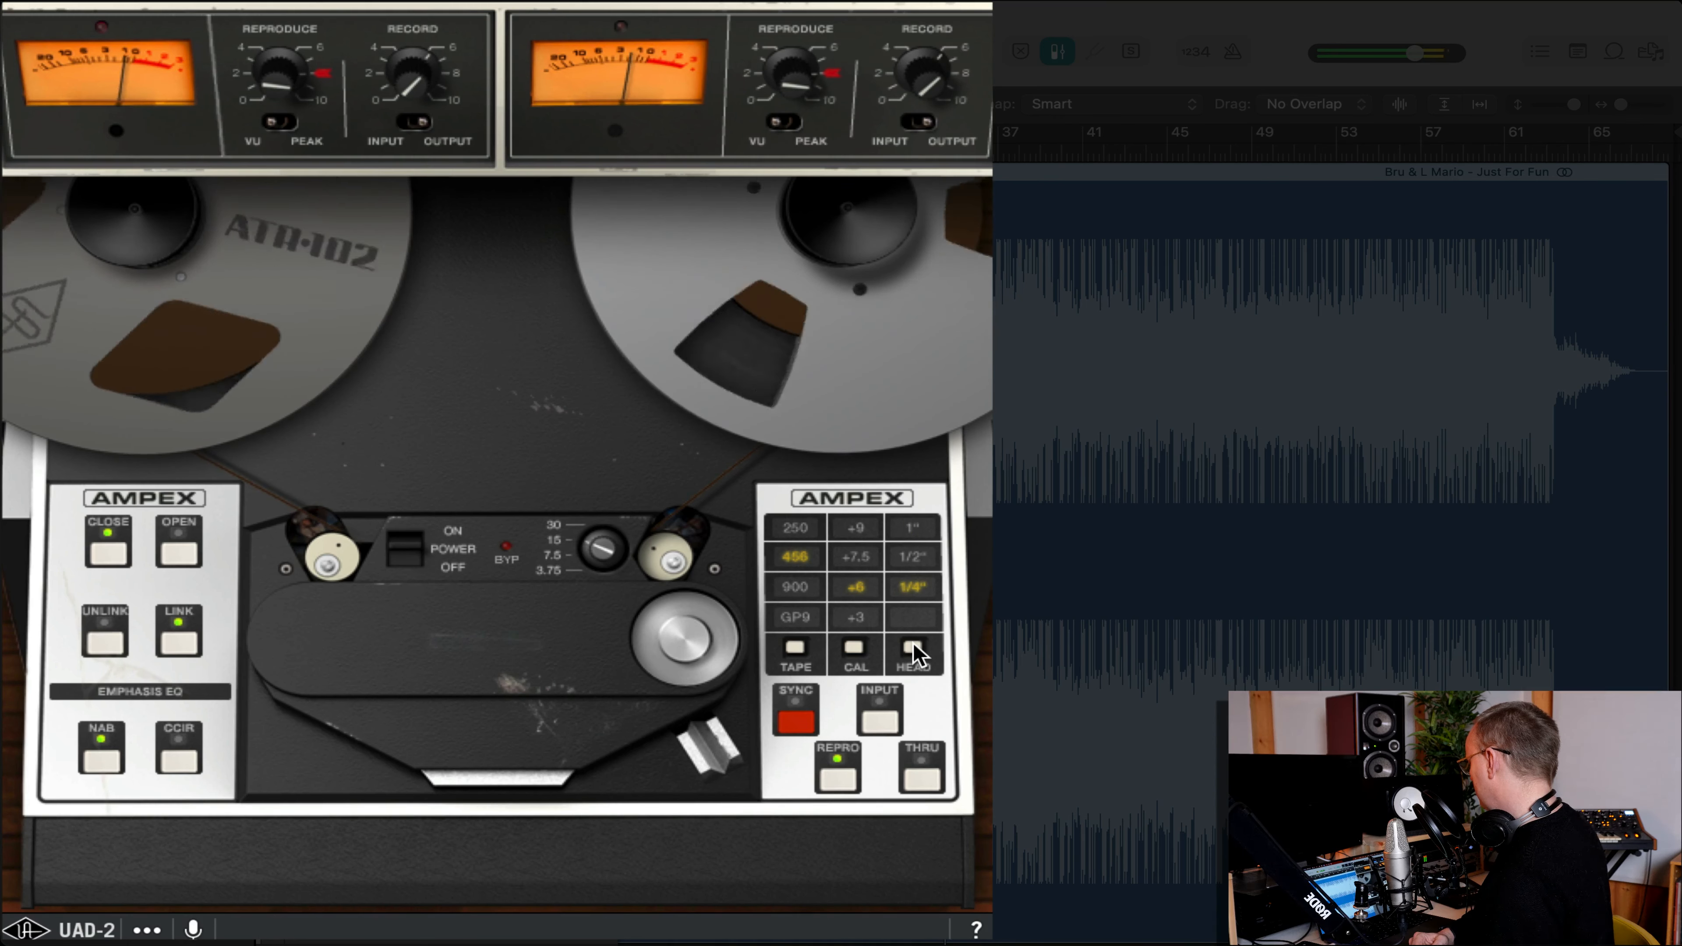
Open the tape machine's hidden calibration controls, switch Wow & Flutter off, and close them again.
{"action": "left_click", "coordinate": [189, 535]}
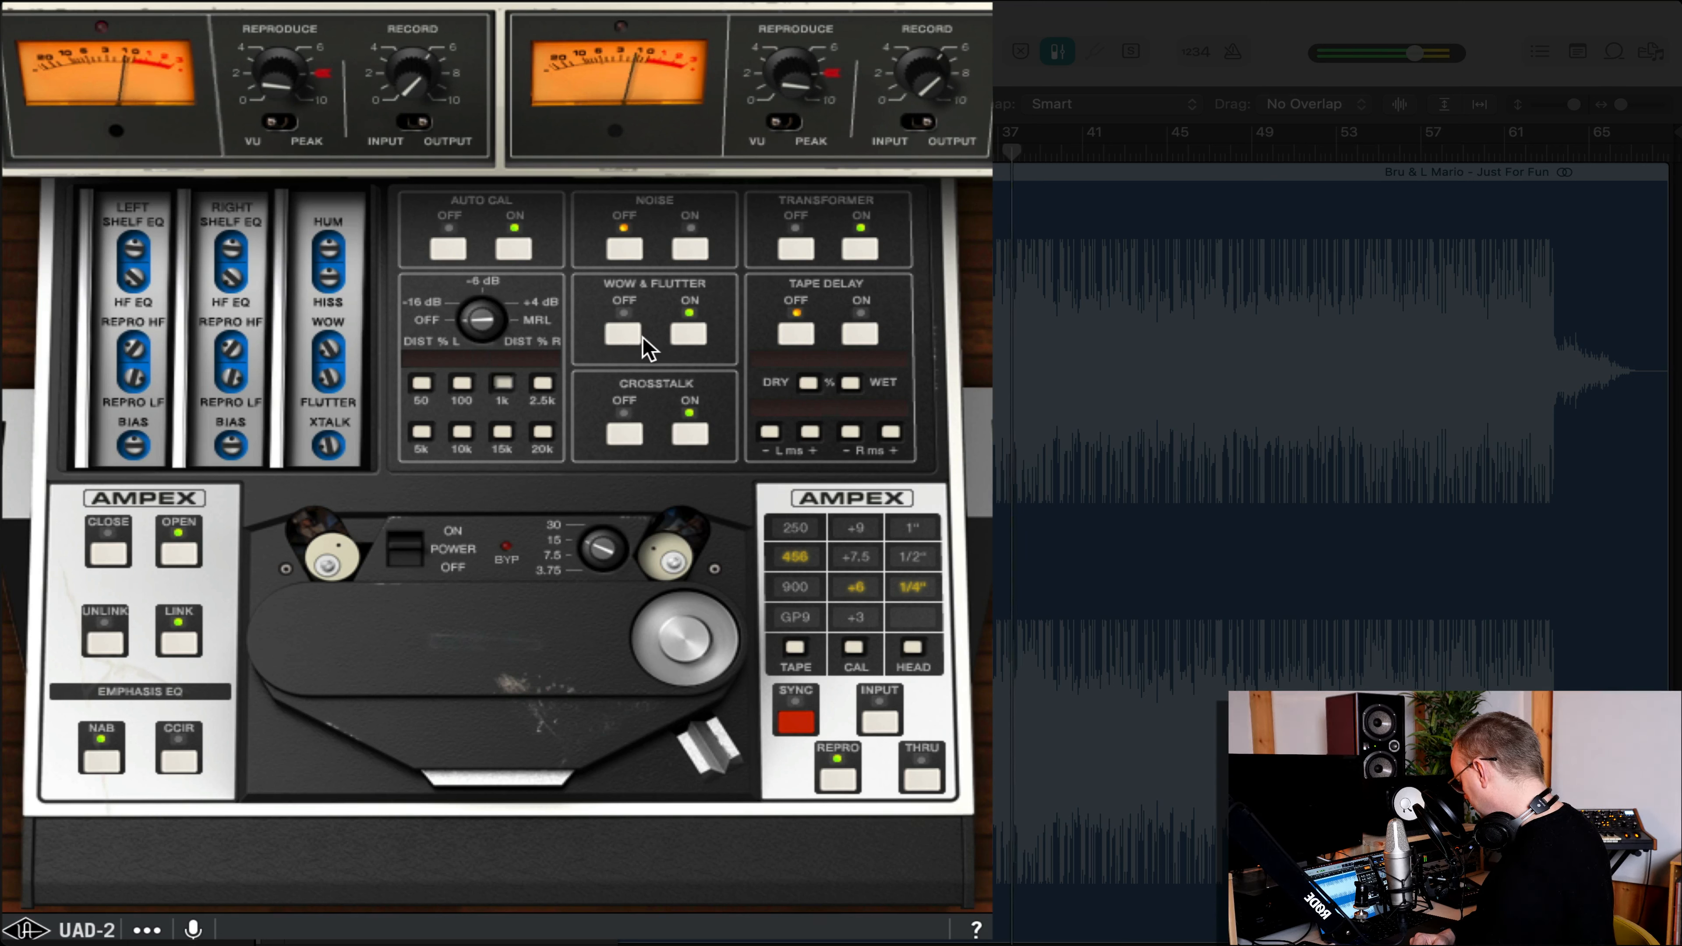
{"action": "left_click", "coordinate": [616, 335]}
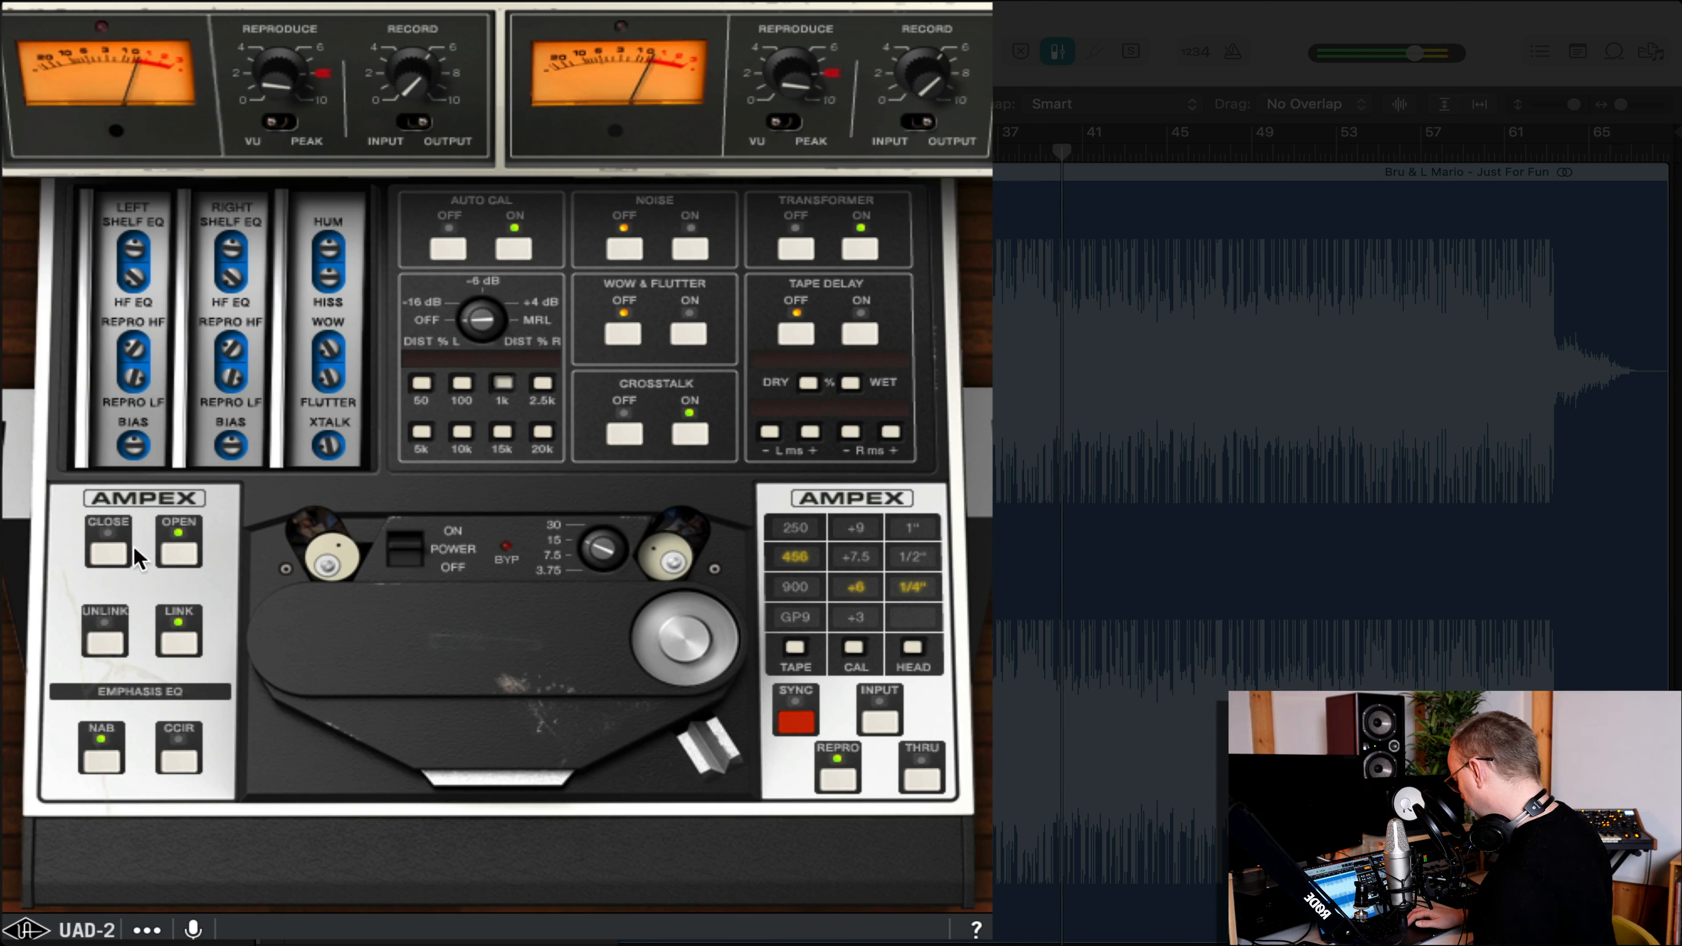
{"action": "left_click", "coordinate": [85, 549]}
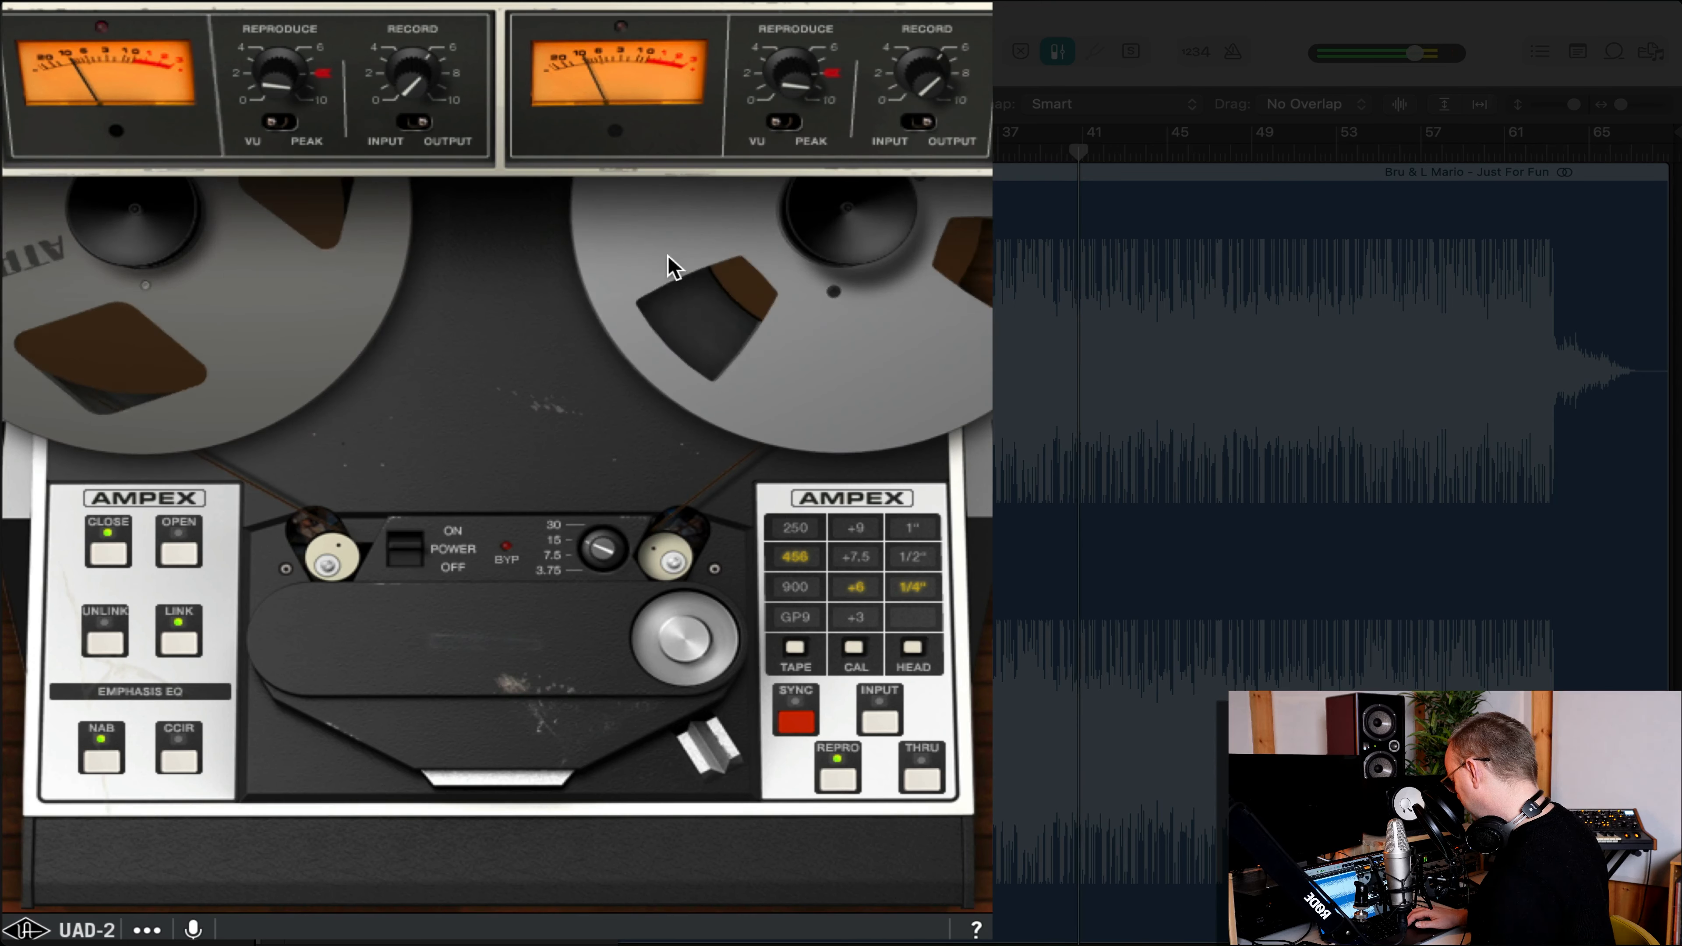
Try different reproduce and record levels on the linked tape channels during playback.
{"action": "mouse_move", "coordinate": [272, 64]}
{"action": "left_mouse_down"}
{"action": "mouse_move", "coordinate": [264, 79]}
{"action": "mouse_move", "coordinate": [265, 56]}
{"action": "left_mouse_up"}
{"action": "left_click_drag", "start_coordinate": [404, 74], "coordinate": [405, 101]}
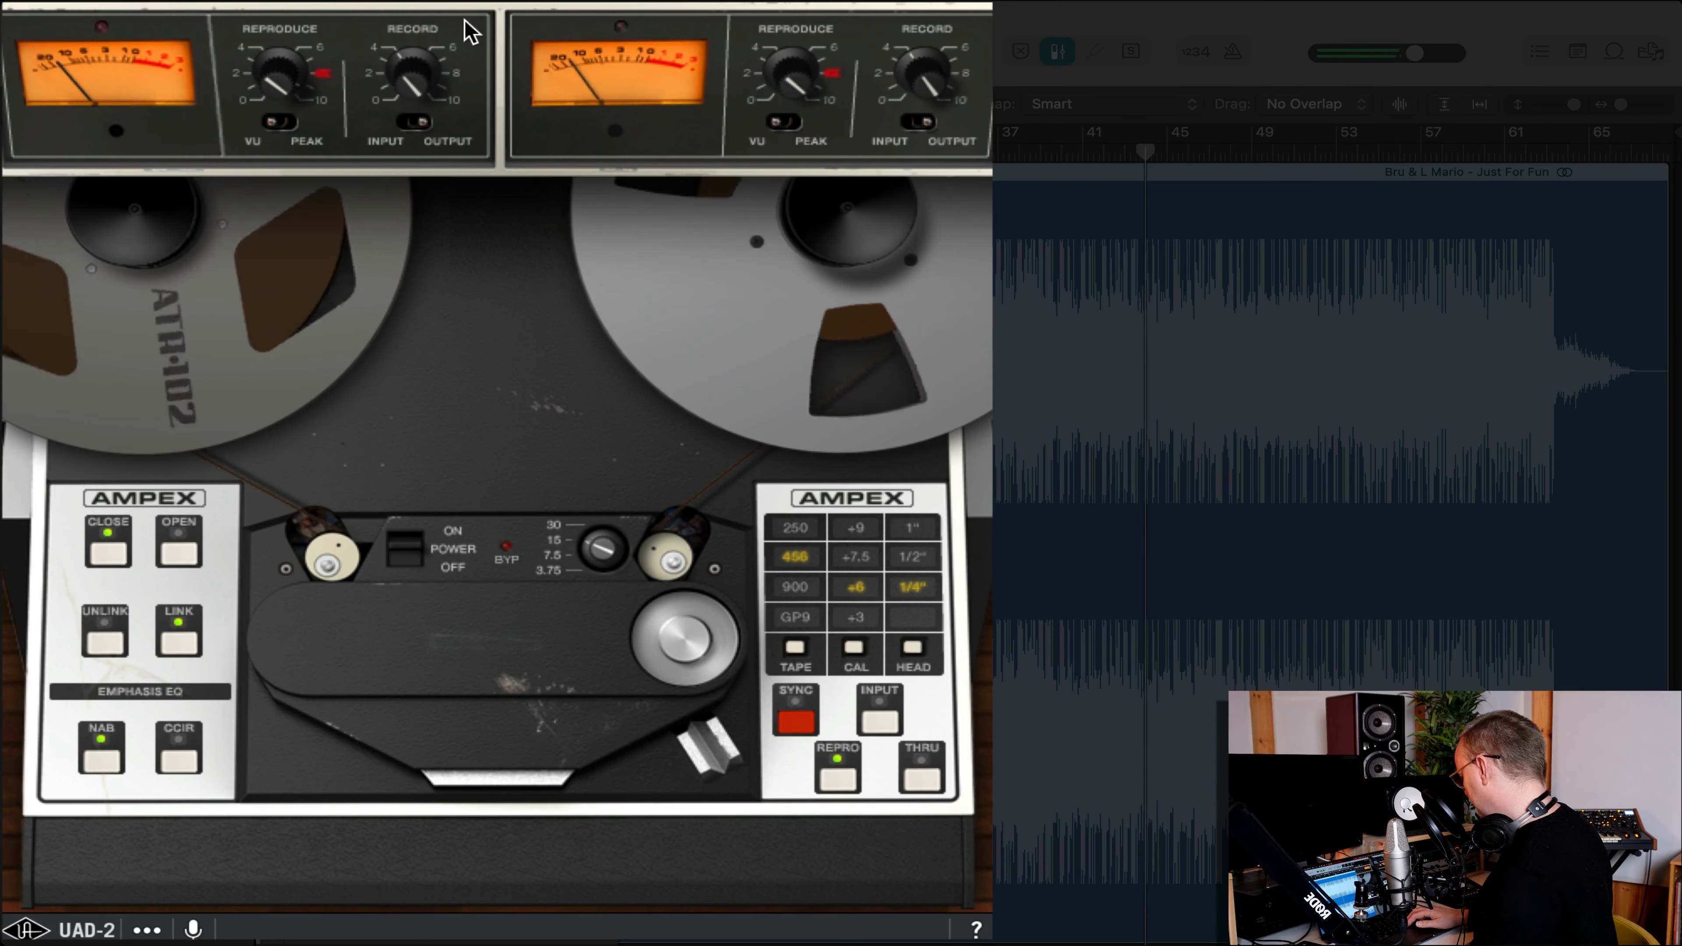
{"action": "left_click_drag", "start_coordinate": [416, 78], "coordinate": [422, 34]}
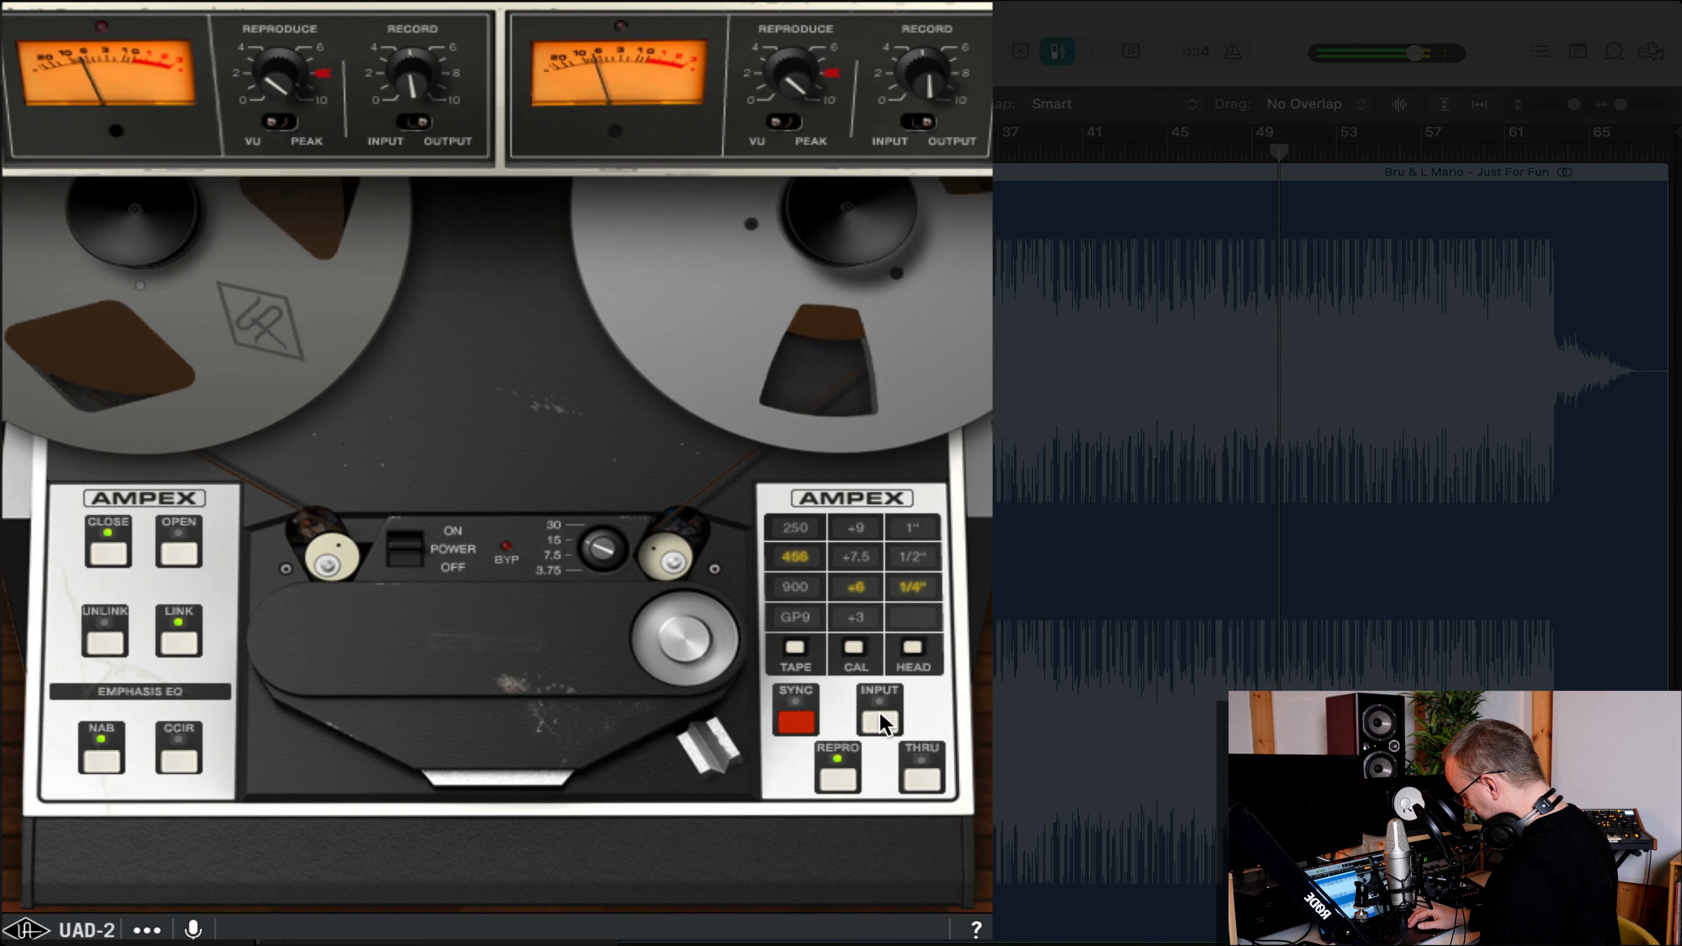
Compare the Thru signal with the tape sound twice during playback, ending on Repro.
{"action": "left_click", "coordinate": [921, 779]}
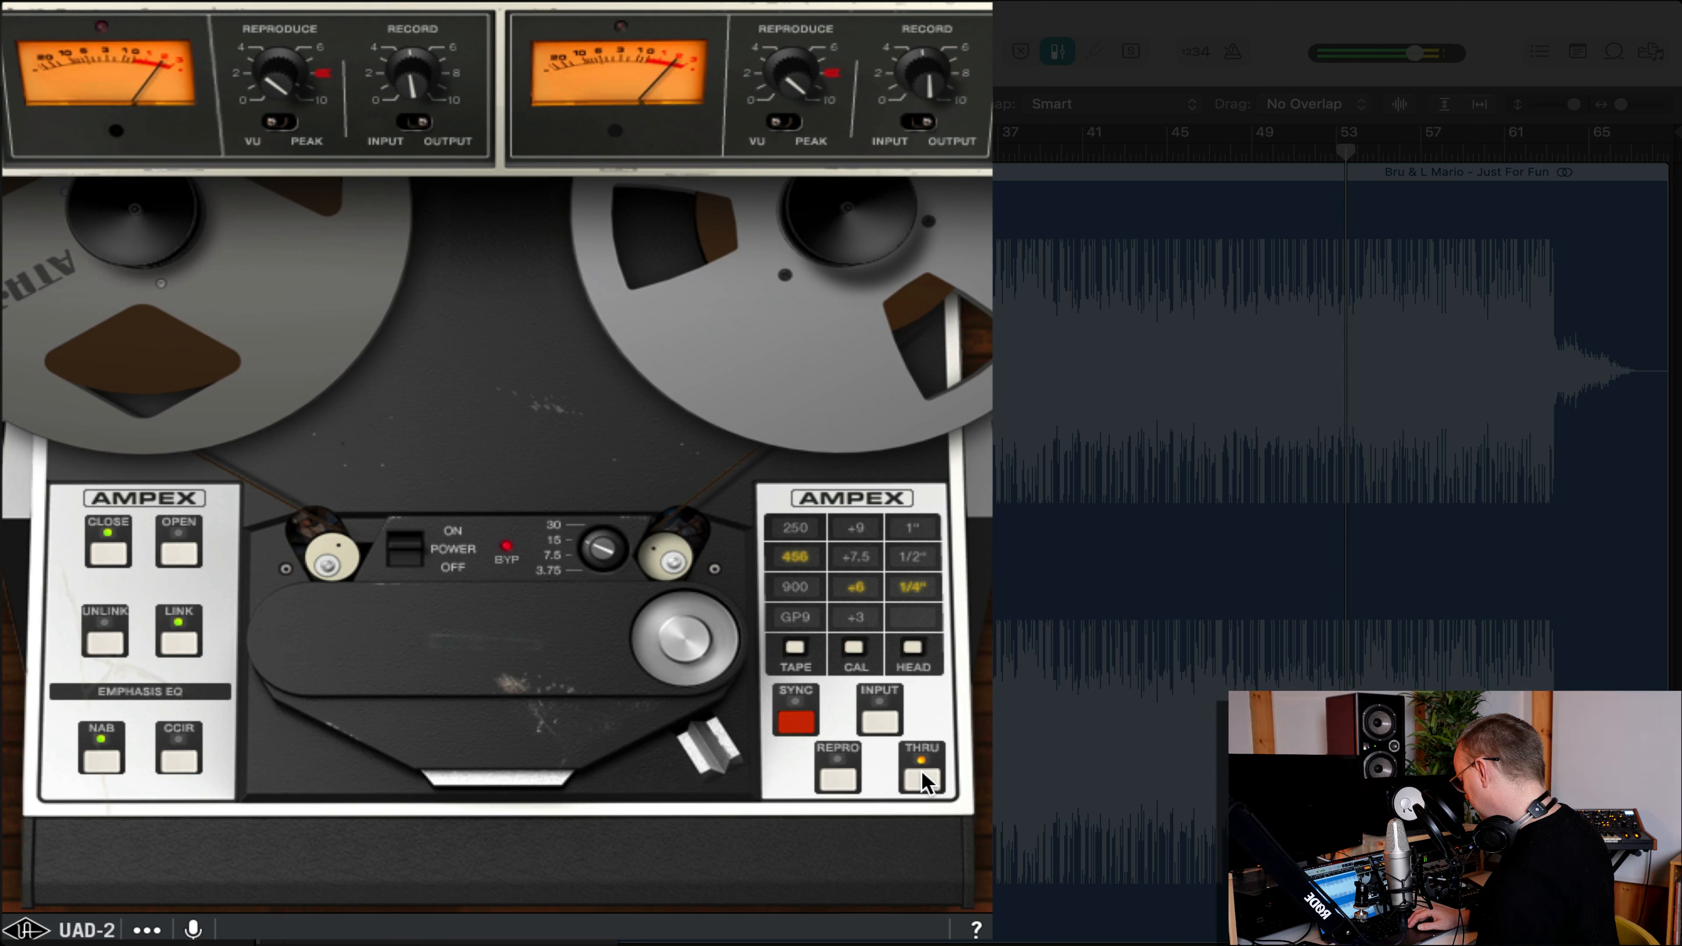
{"action": "left_click", "coordinate": [851, 780]}
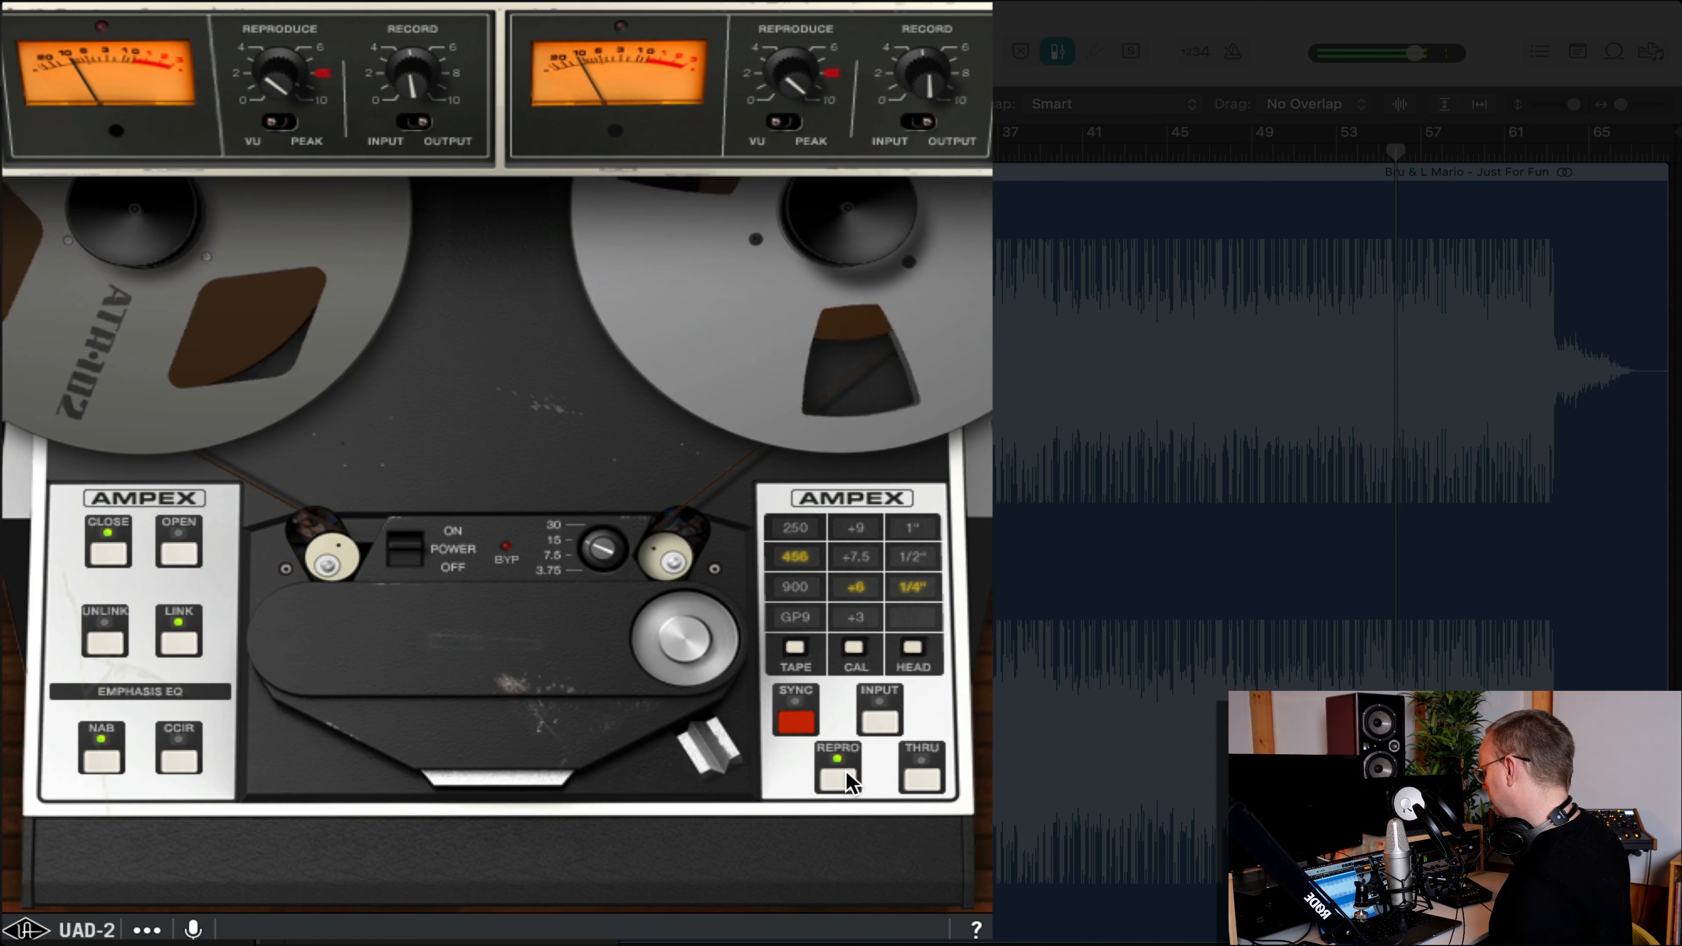
{"action": "left_click", "coordinate": [920, 785]}
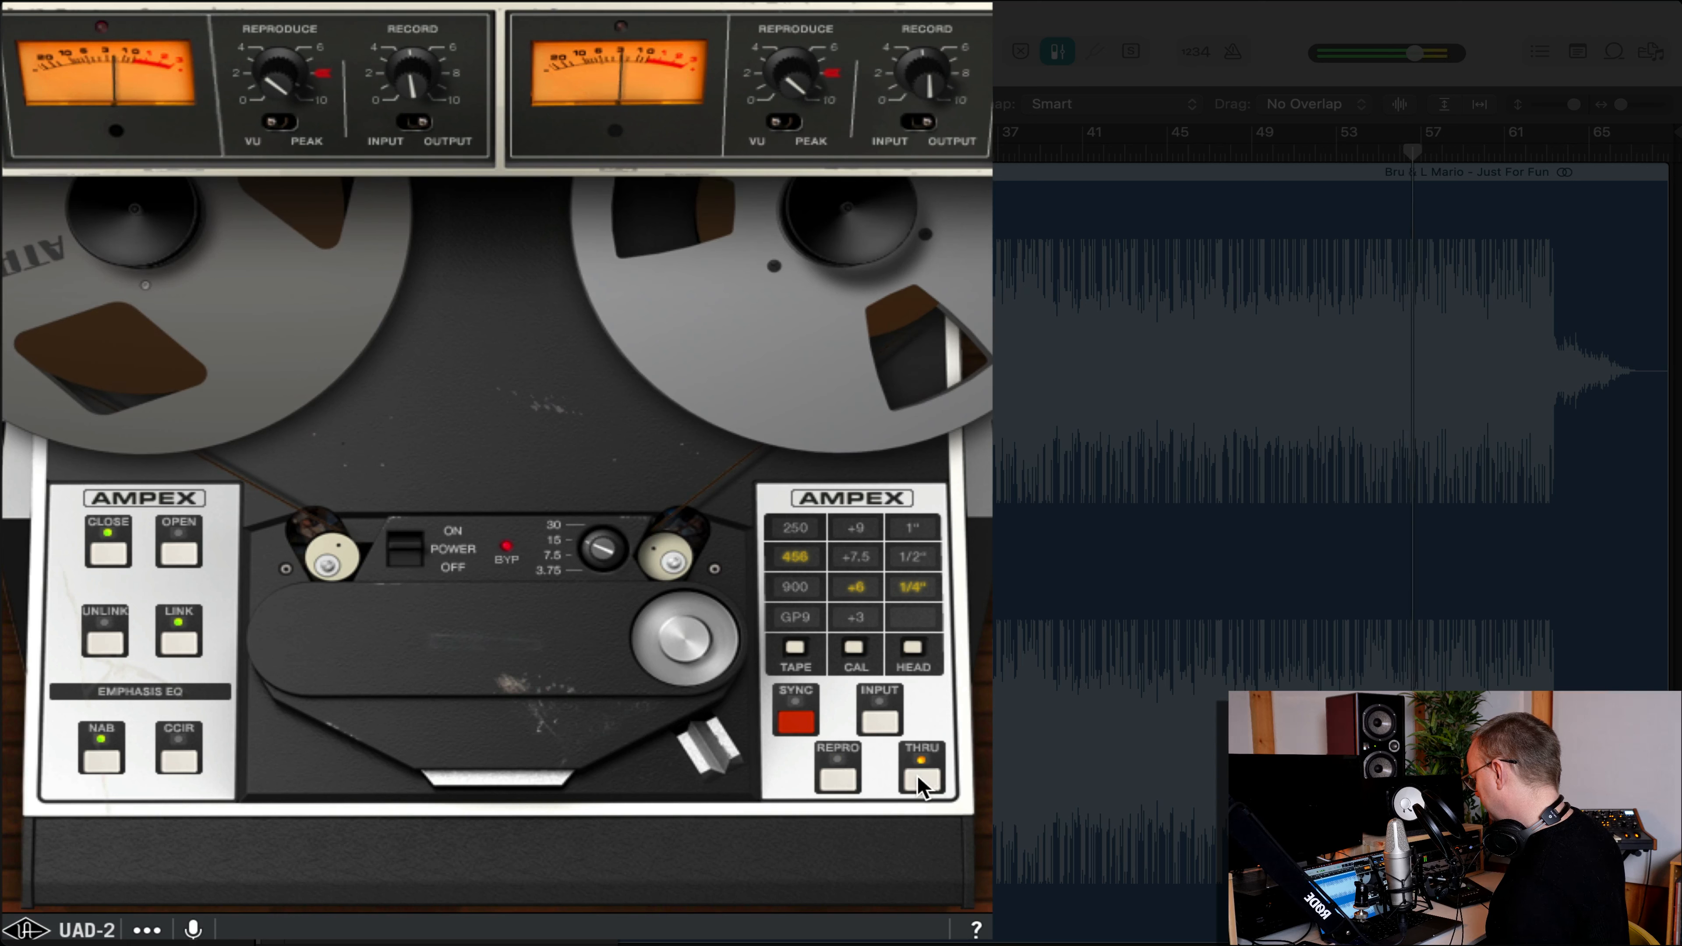
{"action": "left_click", "coordinate": [845, 779]}
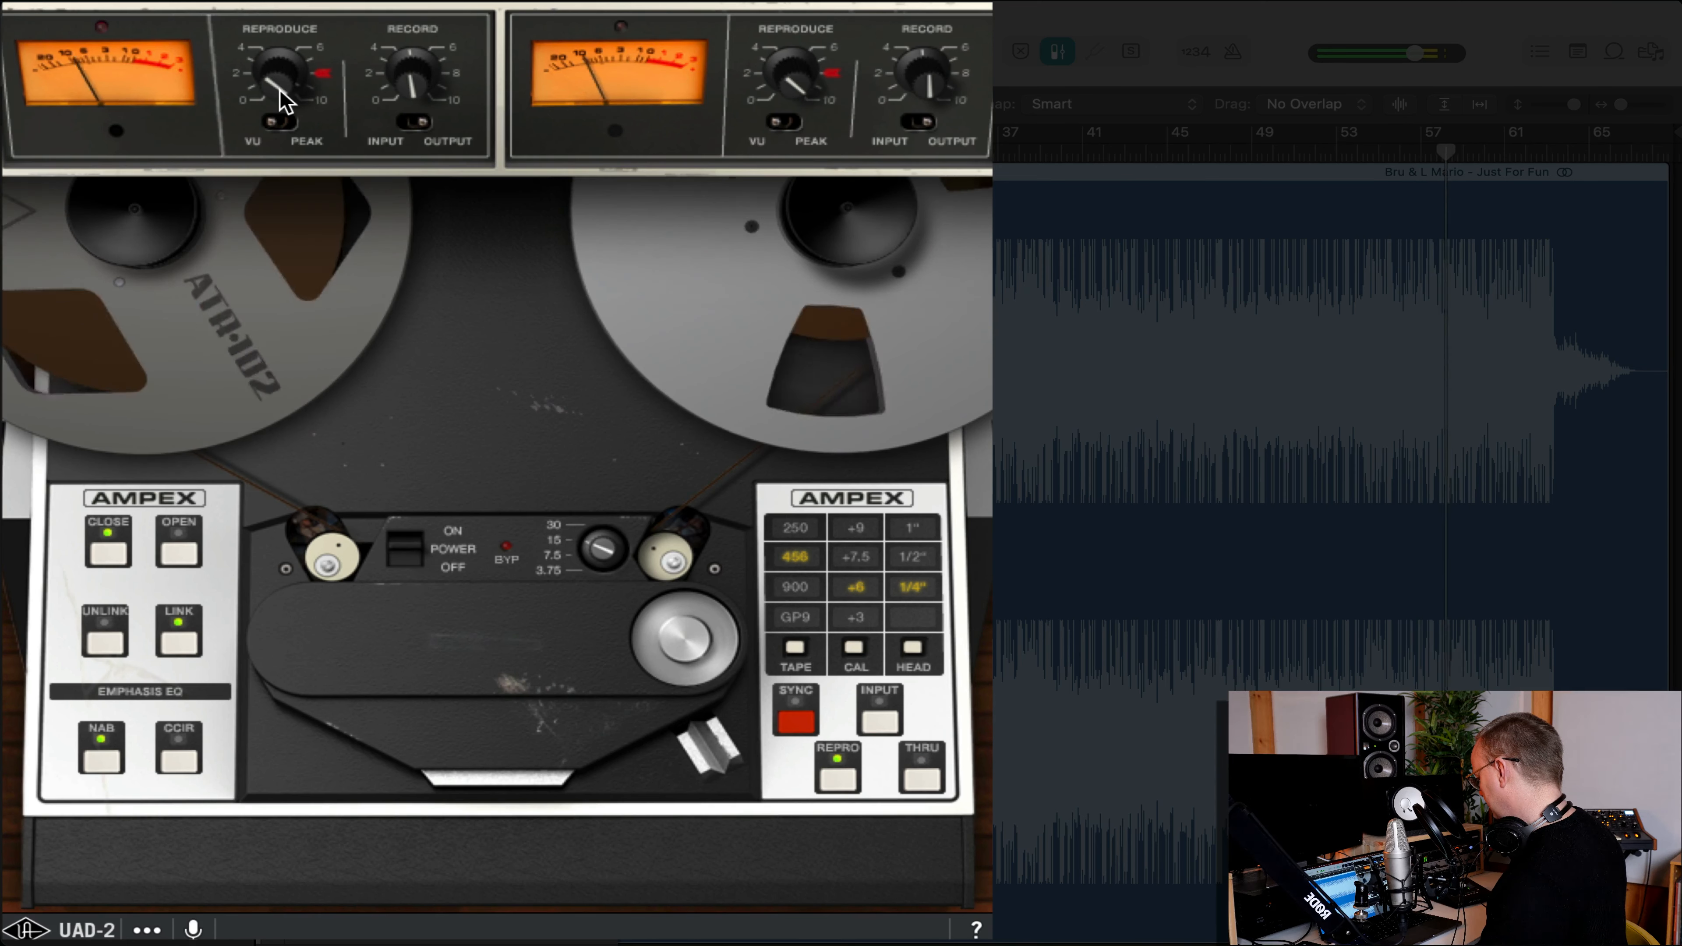
Readjust the reproduce and record levels of the tape machine, and compare the result with the Thru signal.
{"action": "left_click_drag", "start_coordinate": [280, 90], "coordinate": [273, 135]}
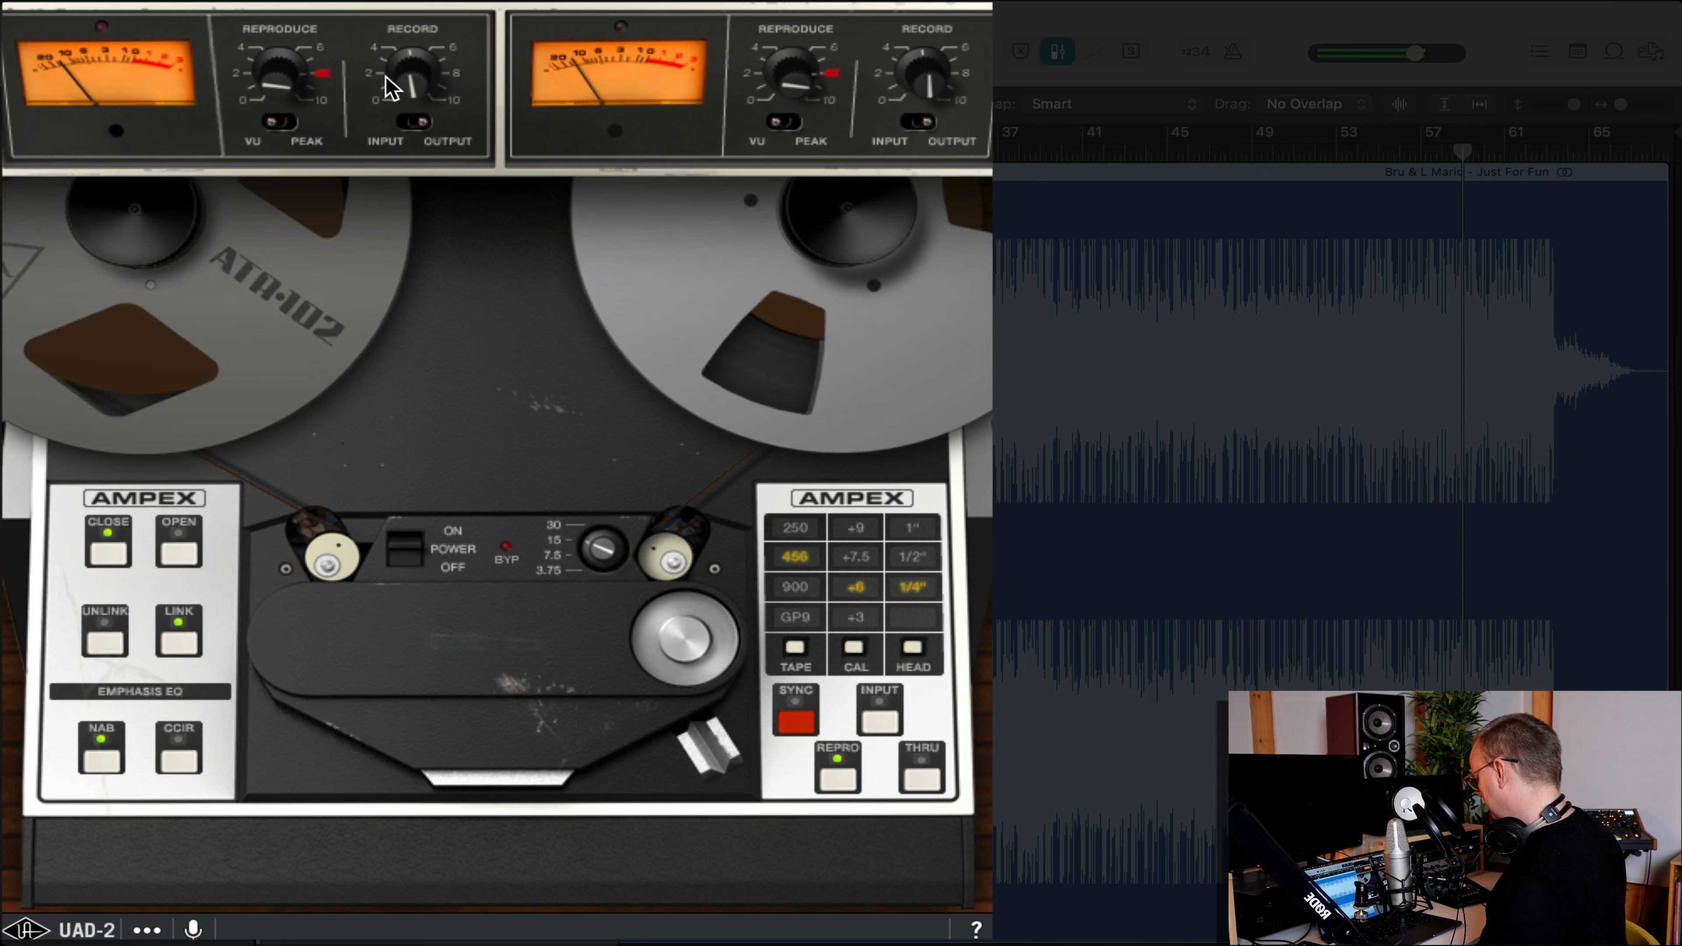
{"action": "left_click_drag", "start_coordinate": [405, 67], "coordinate": [410, 79]}
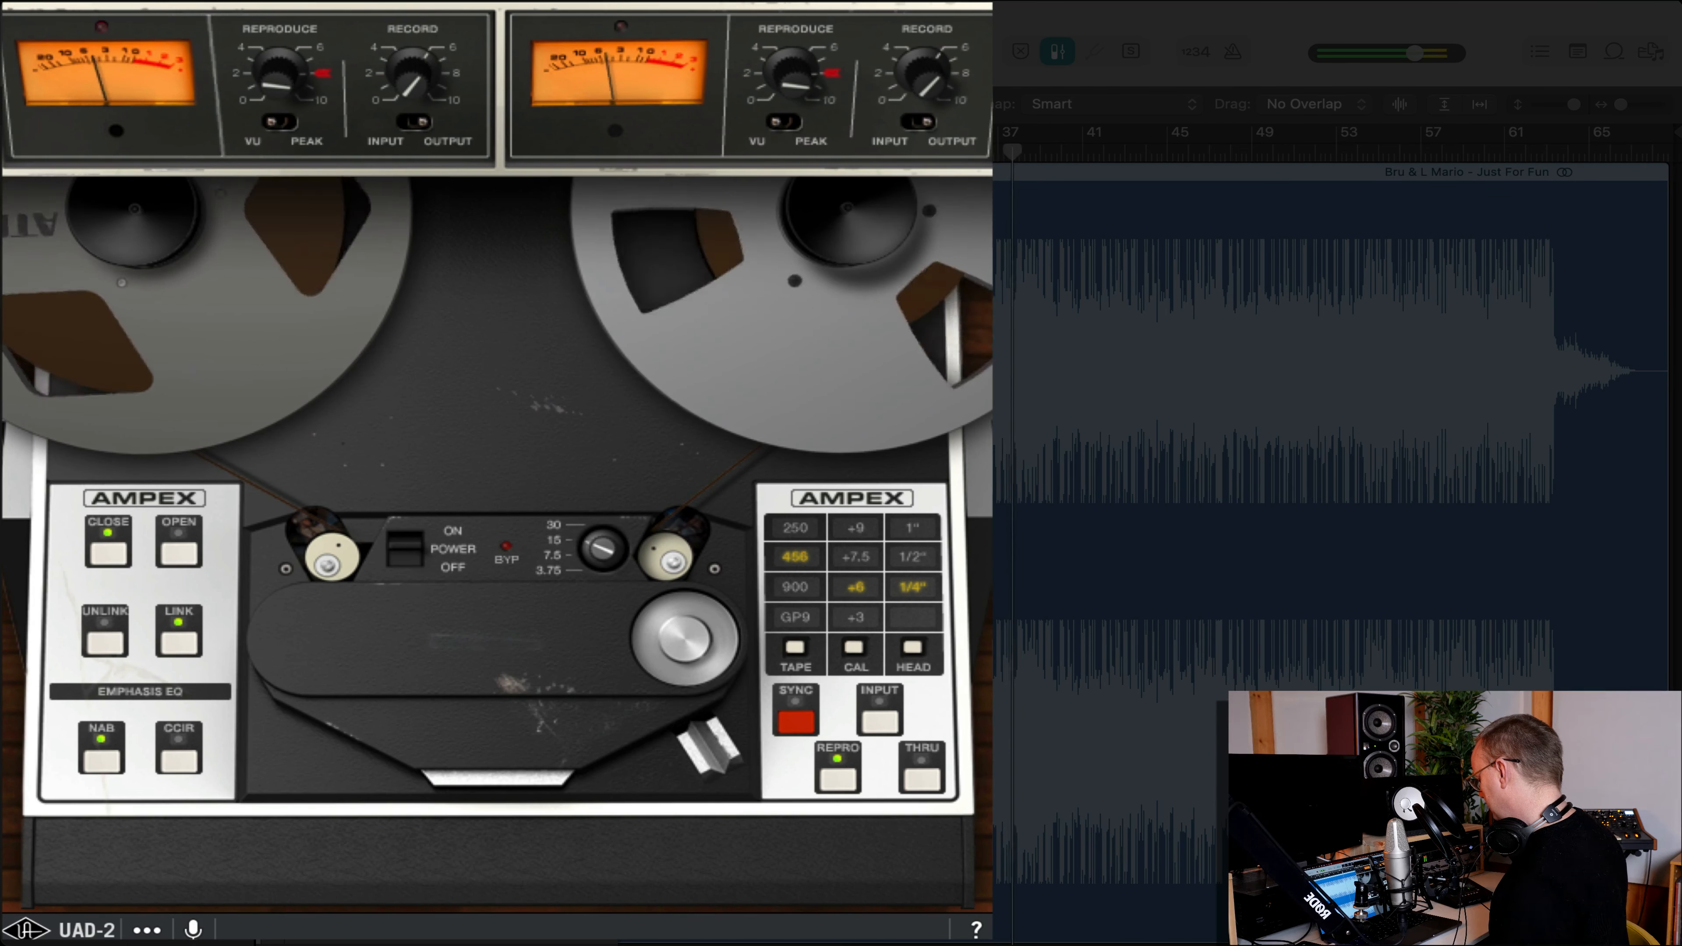
{"action": "left_click", "coordinate": [918, 779]}
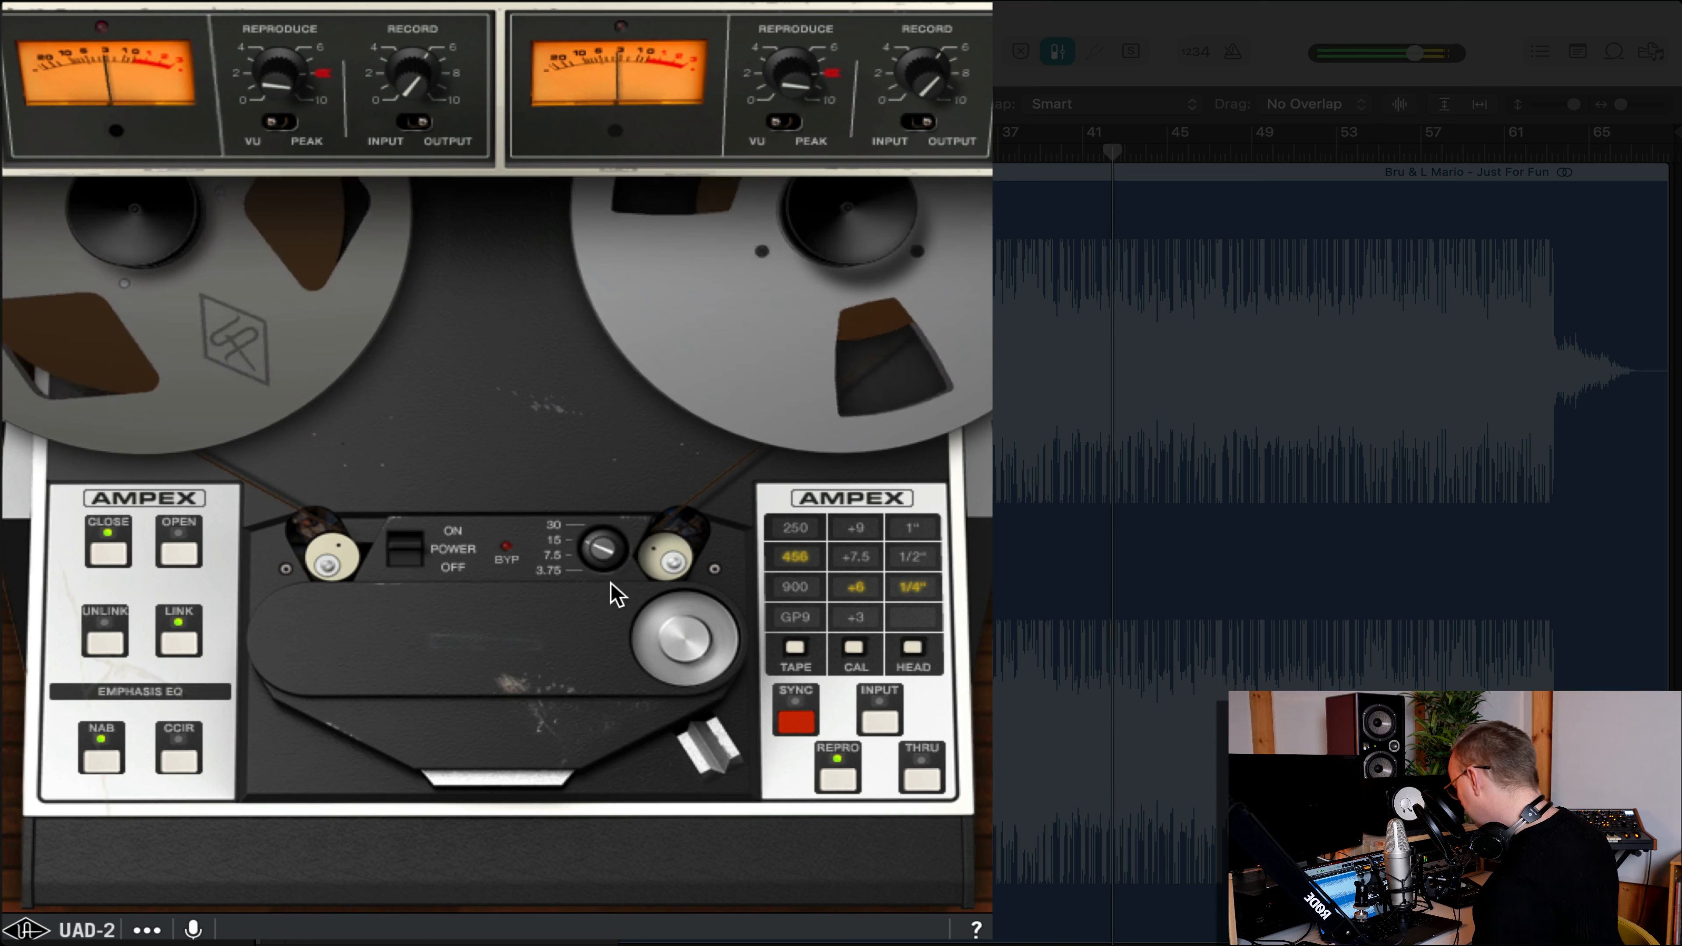
Audition the tape machine at speeds 7.5 and 30, return it to 15, and close it in bypass.
{"action": "left_click", "coordinate": [606, 547]}
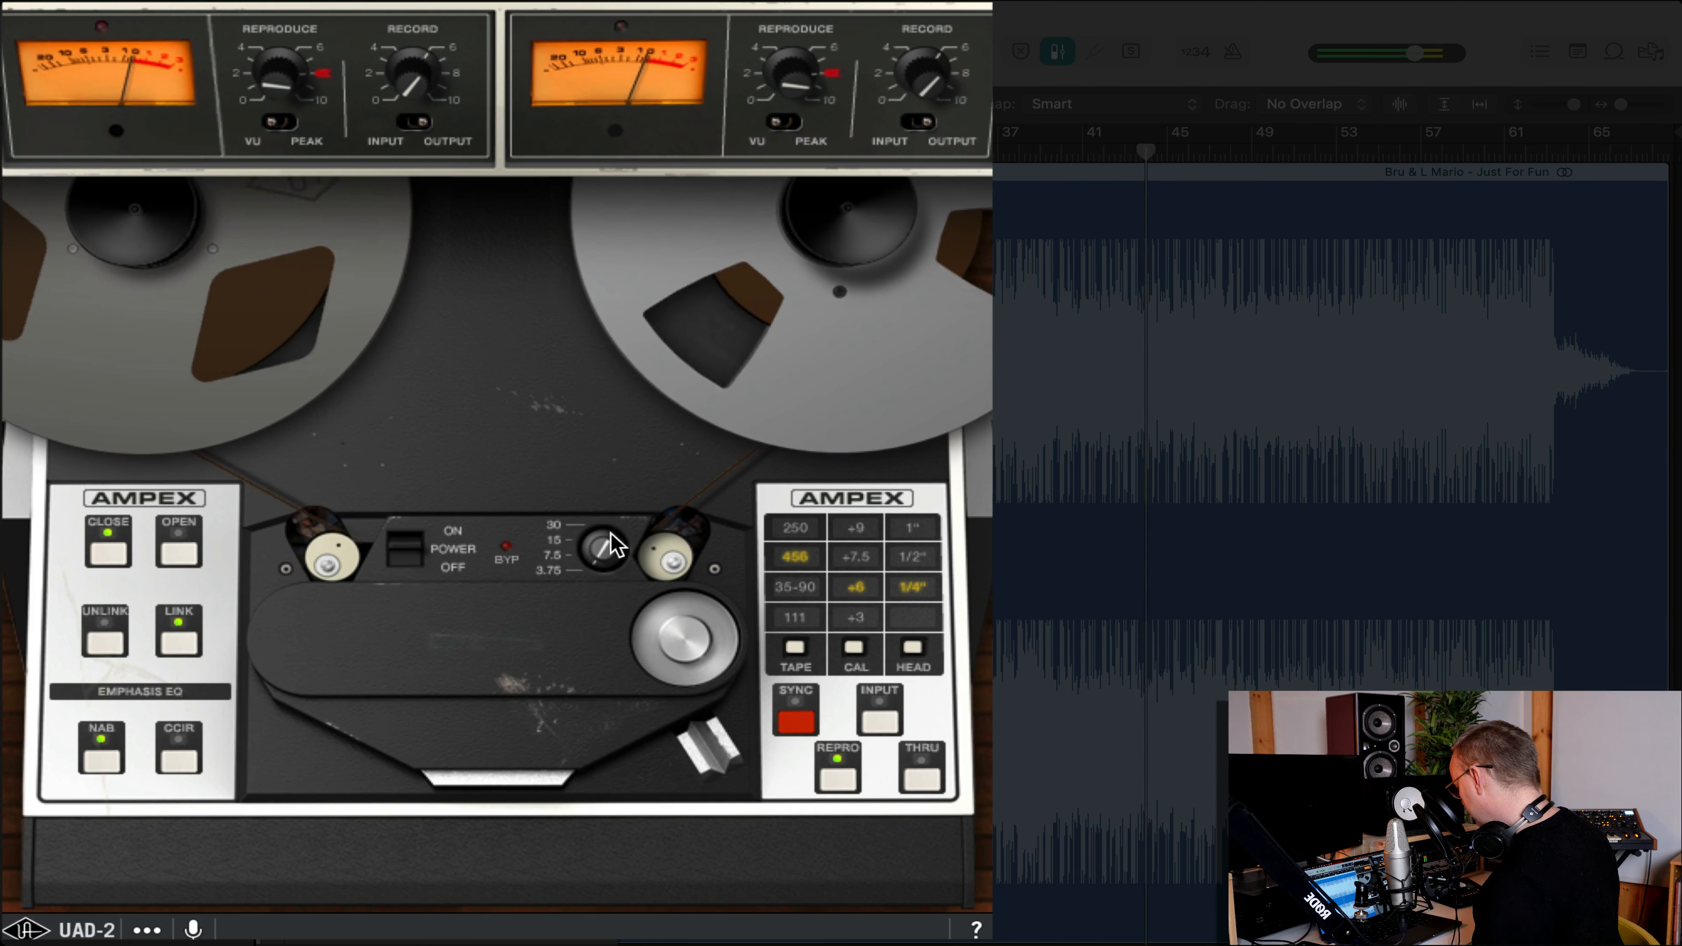
{"action": "left_click", "coordinate": [606, 546]}
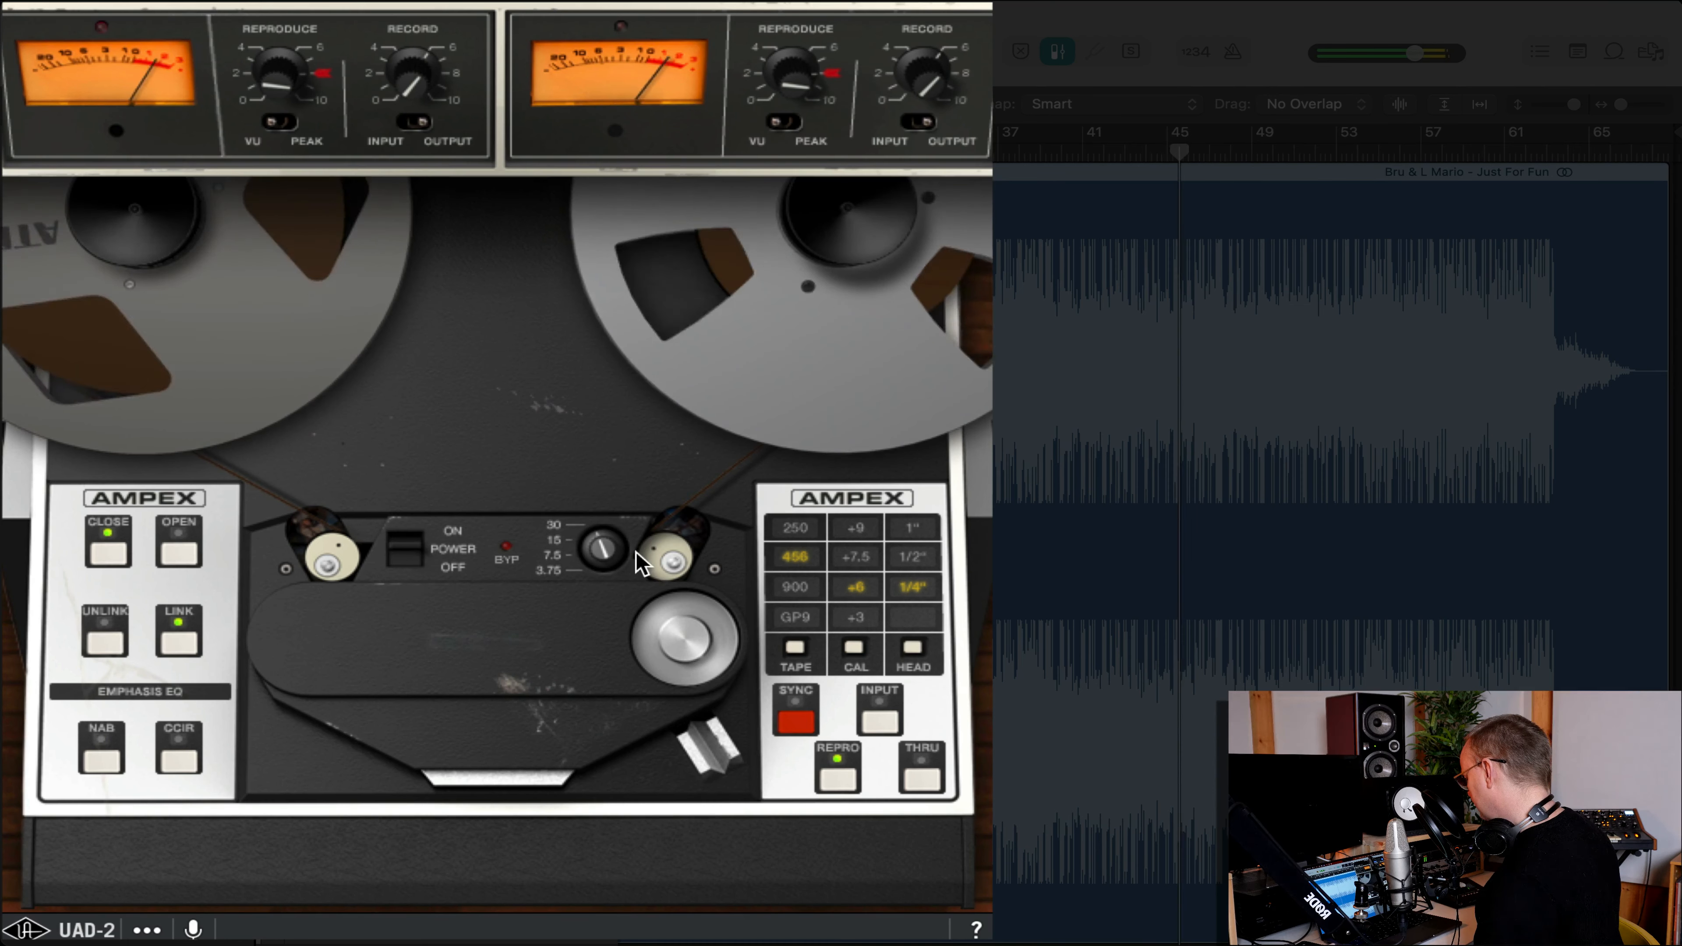
{"action": "left_click", "coordinate": [599, 559]}
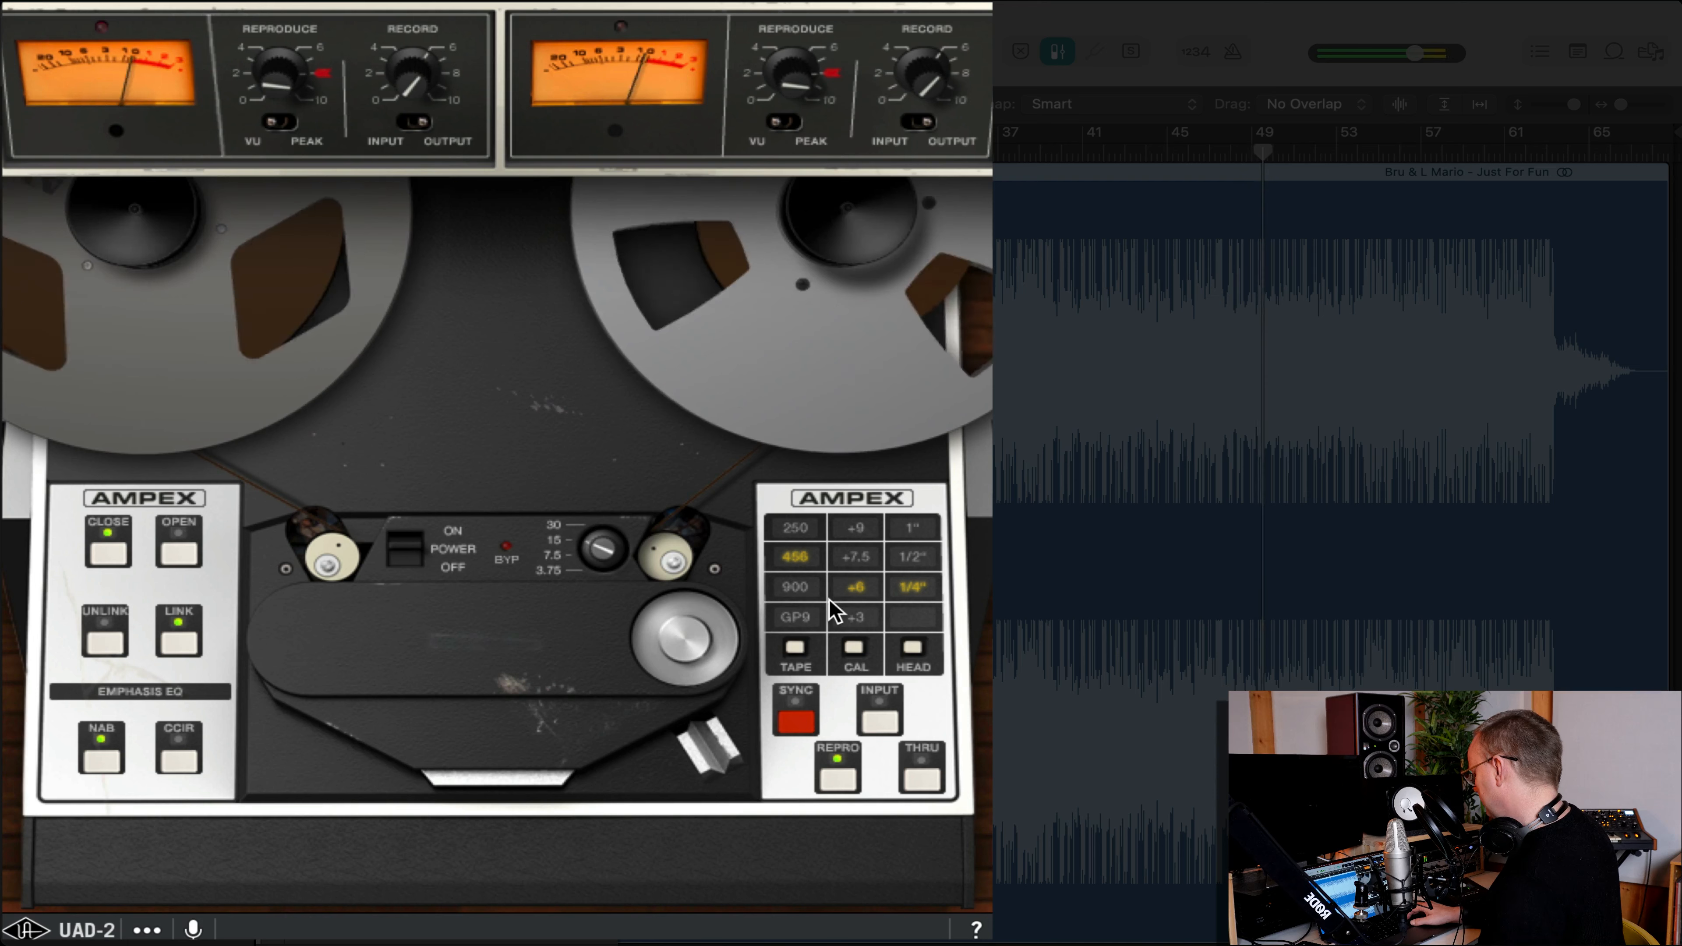
{"action": "left_click", "coordinate": [603, 554]}
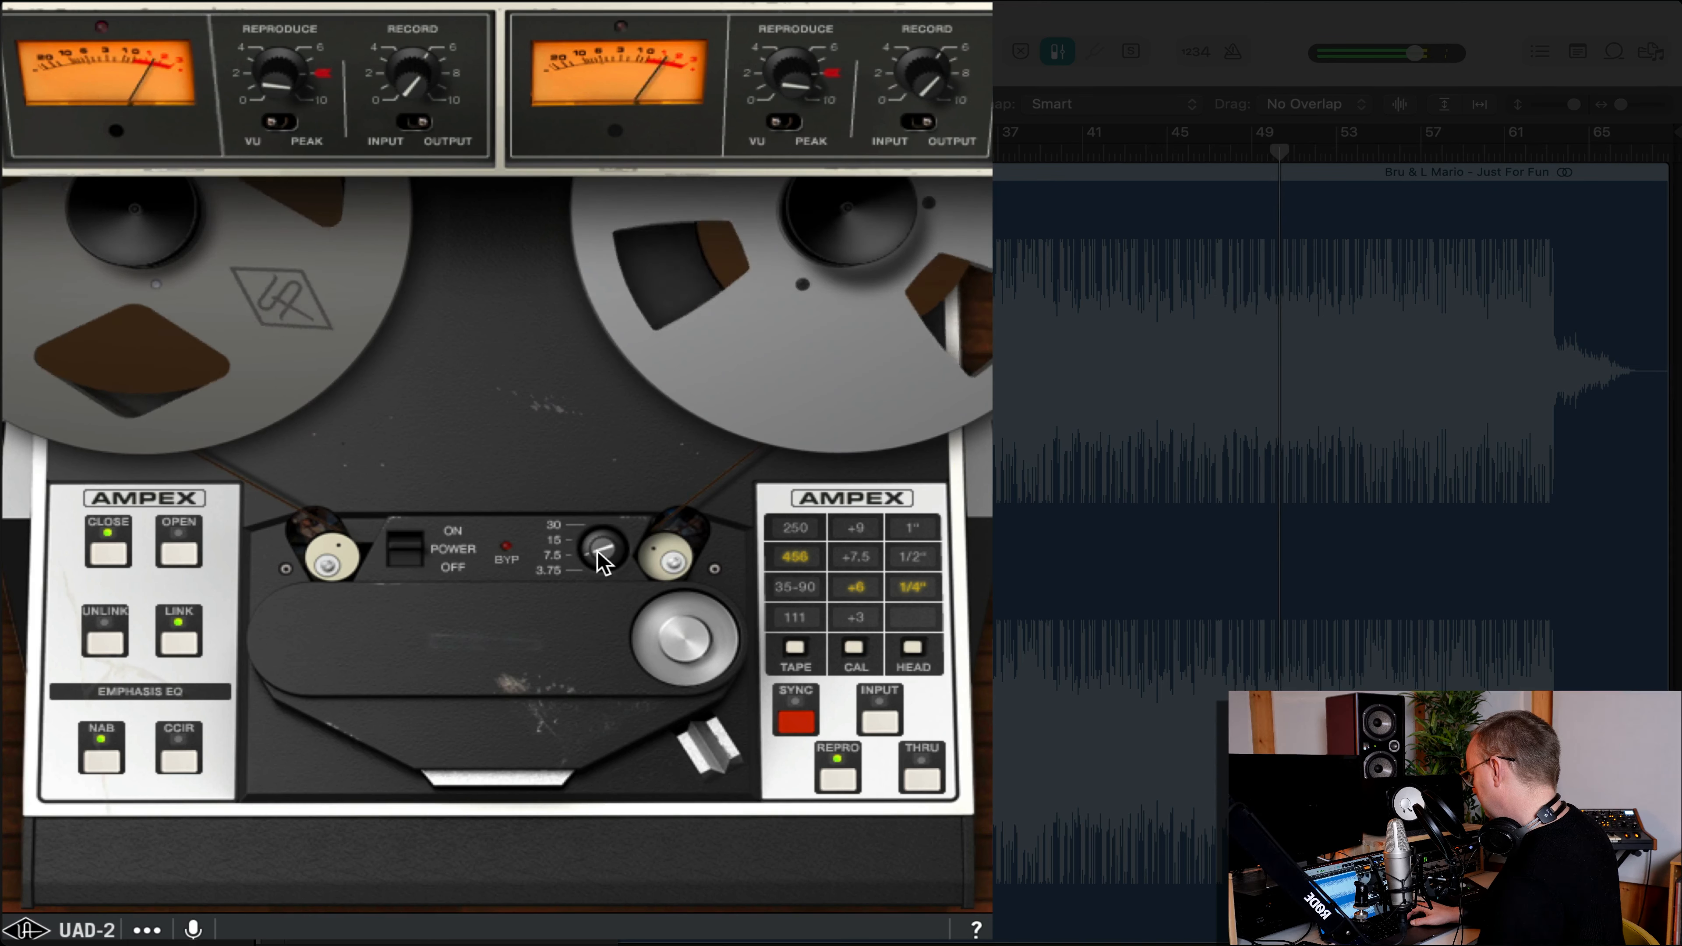
{"action": "left_click", "coordinate": [612, 538]}
{"action": "left_click", "coordinate": [612, 537]}
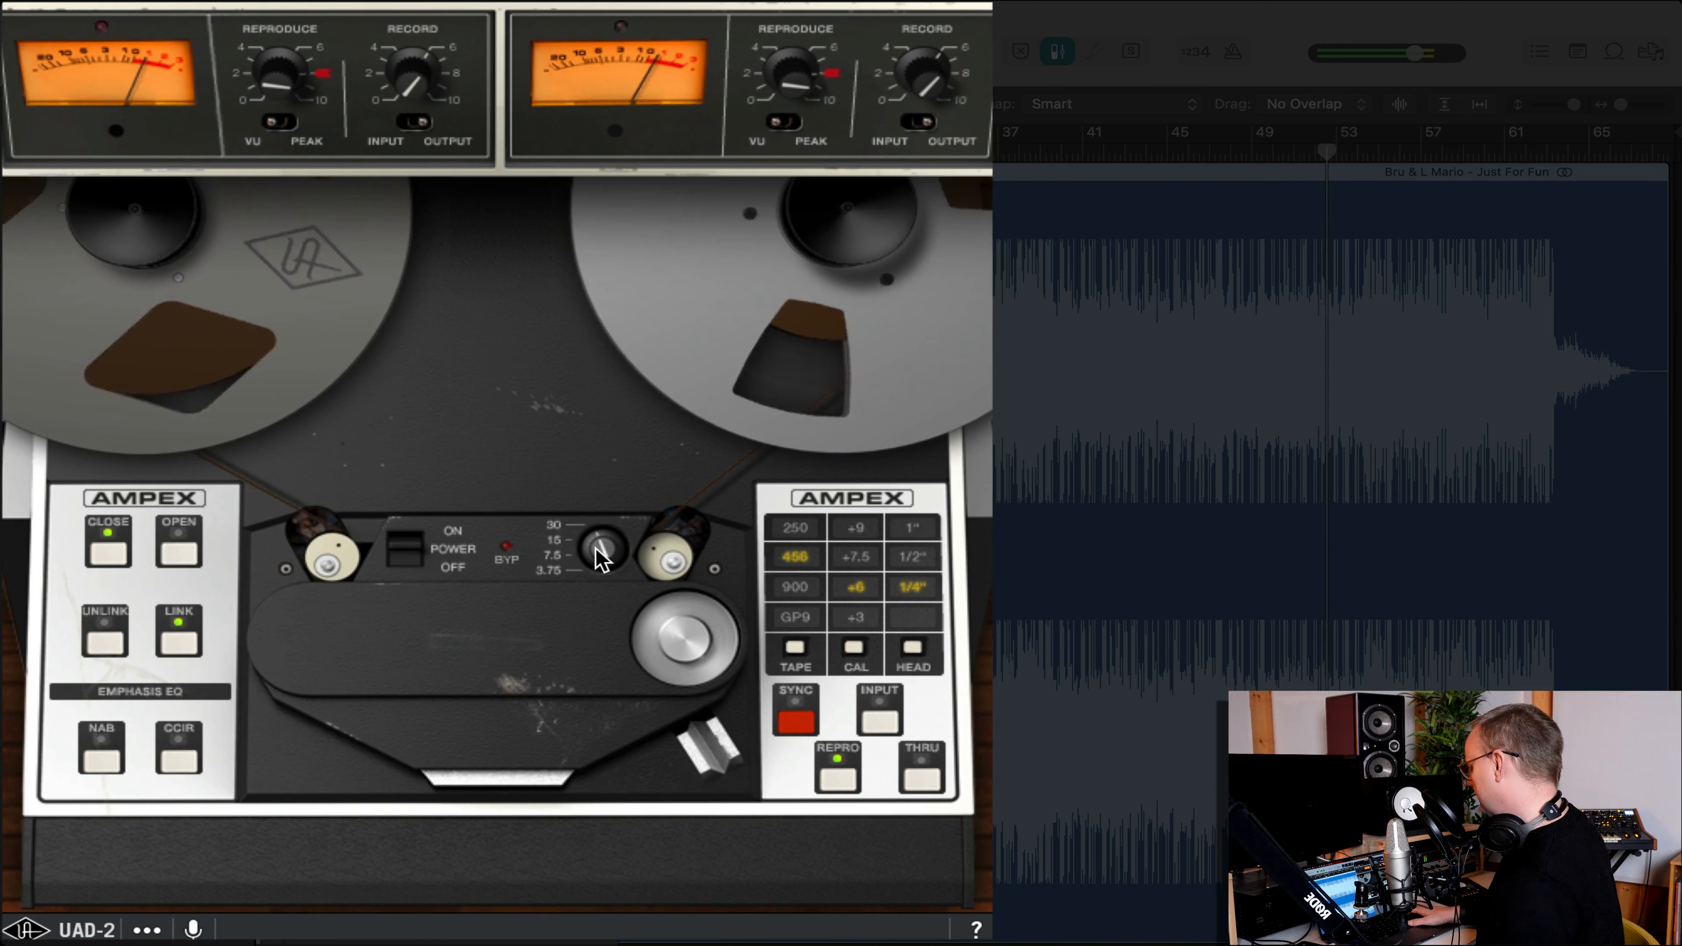
{"action": "left_click_drag", "start_coordinate": [600, 558], "coordinate": [589, 627]}
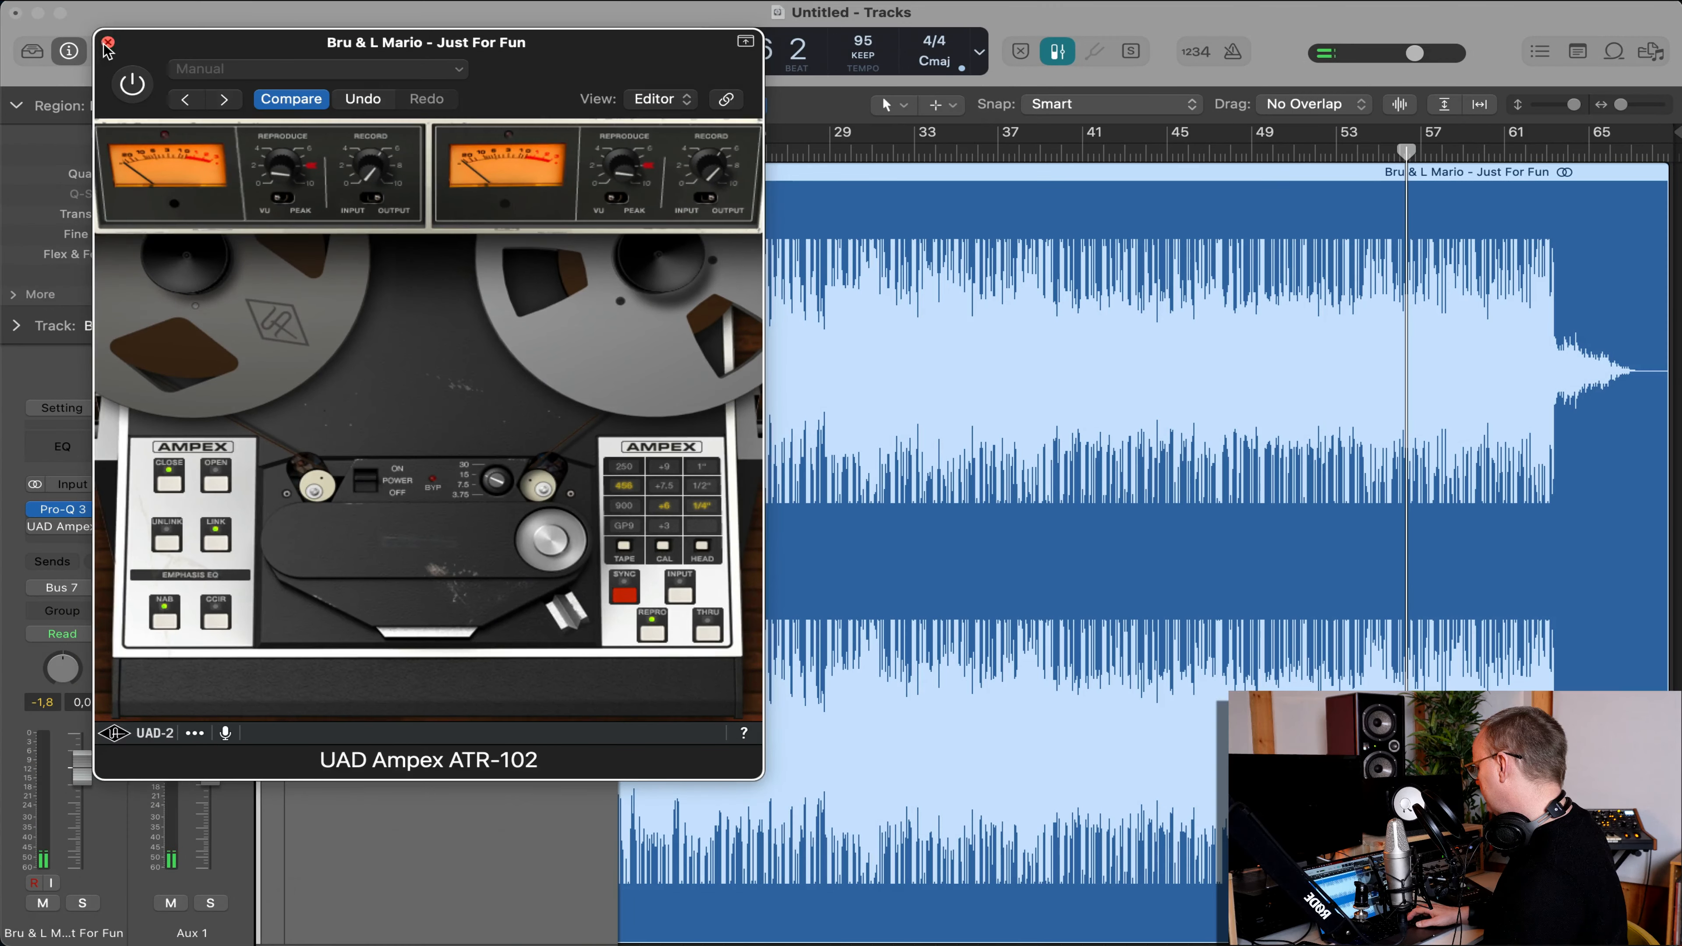
{"action": "left_click", "coordinate": [107, 43]}
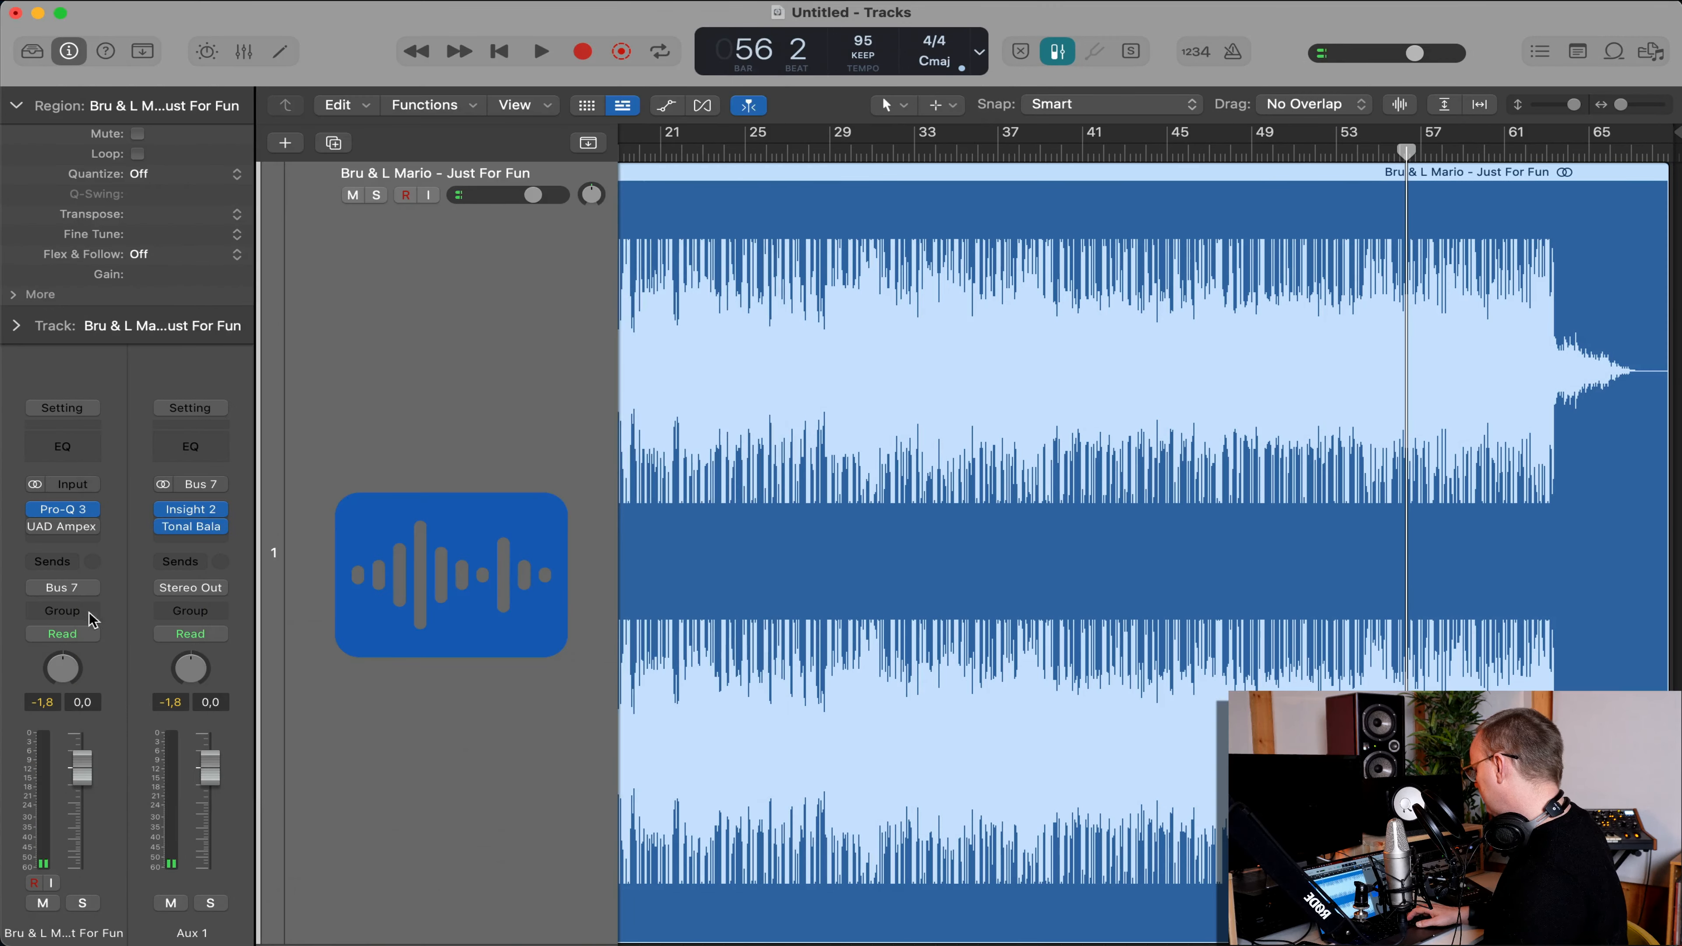
Insert the UAD Shadow Hills Mastering Compressor after the Ampex and move its window clear of the playhead area.
{"action": "left_click", "coordinate": [78, 539]}
{"action": "mouse_move", "coordinate": [135, 904]}
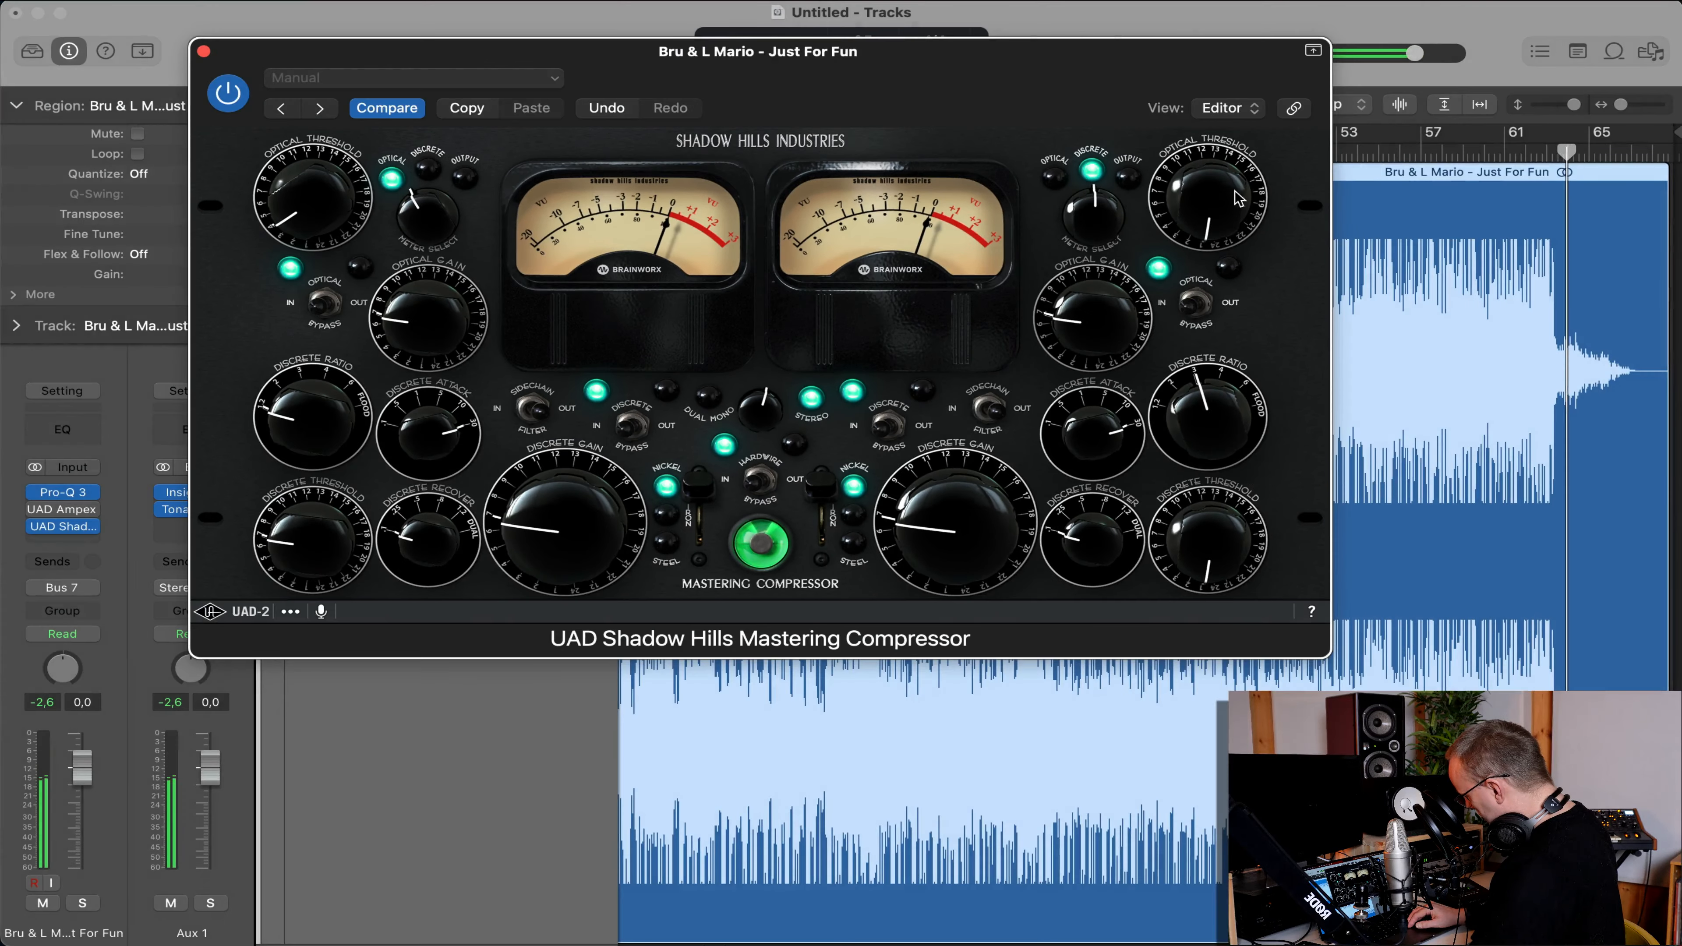
{"action": "left_click_drag", "start_coordinate": [1086, 104], "coordinate": [907, 103]}
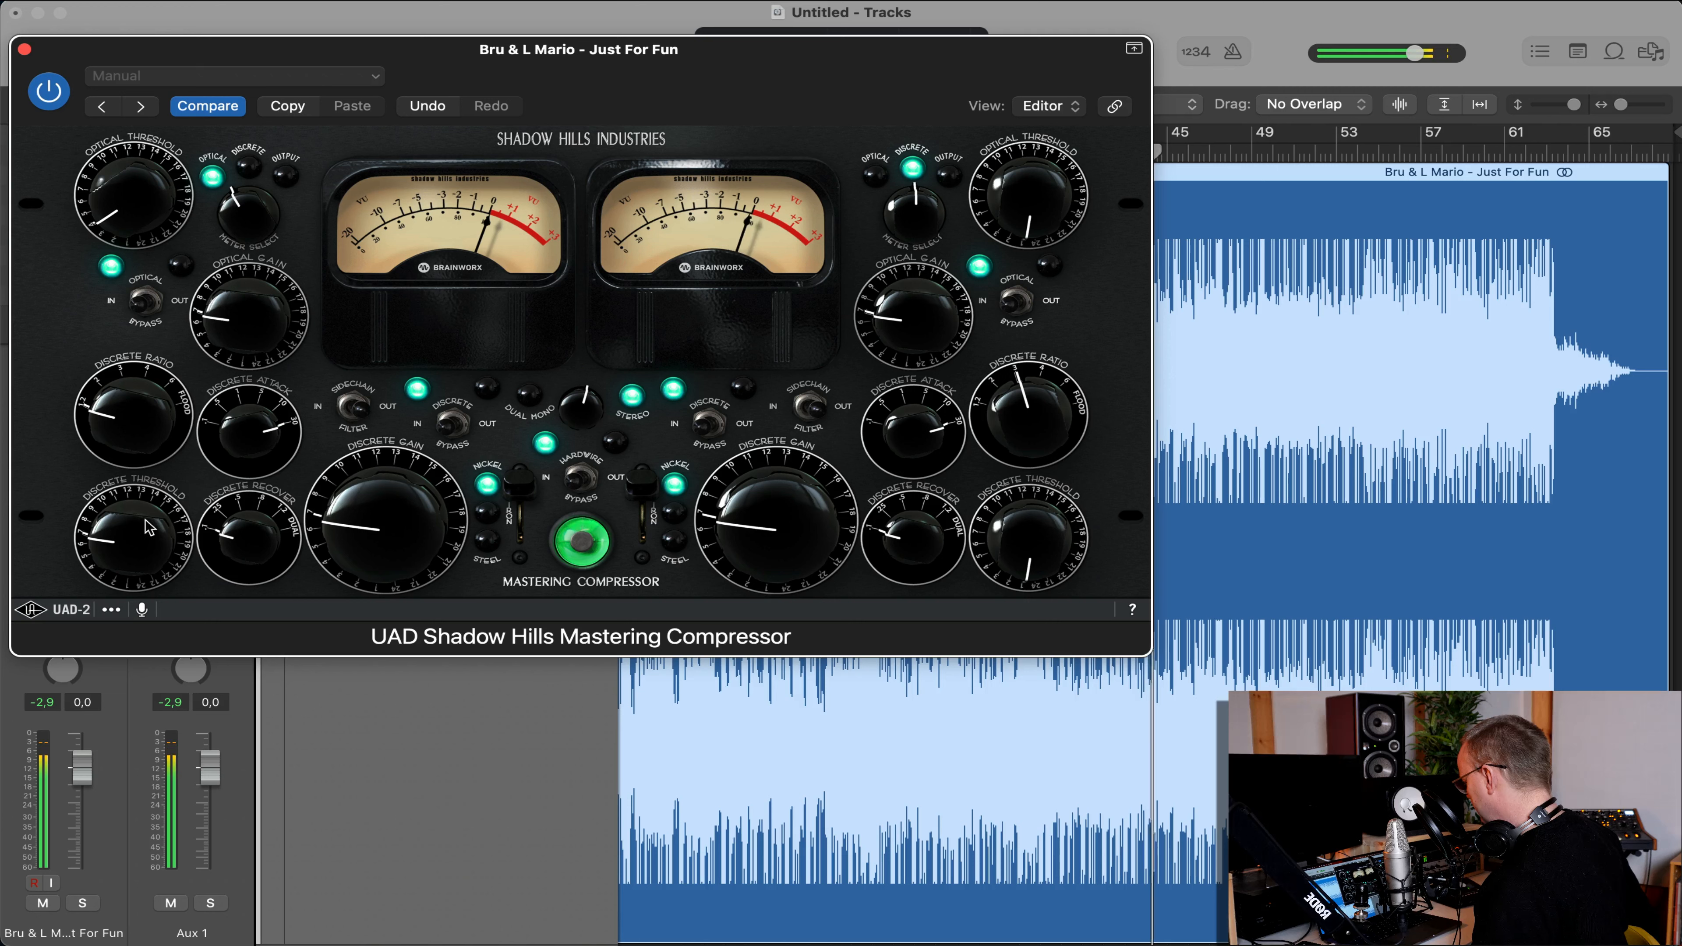
Try heavy discrete compression during playback by raising the discrete threshold and auditioning different recovery times, and back the threshold off again.
{"action": "left_click_drag", "start_coordinate": [149, 527], "coordinate": [164, 445]}
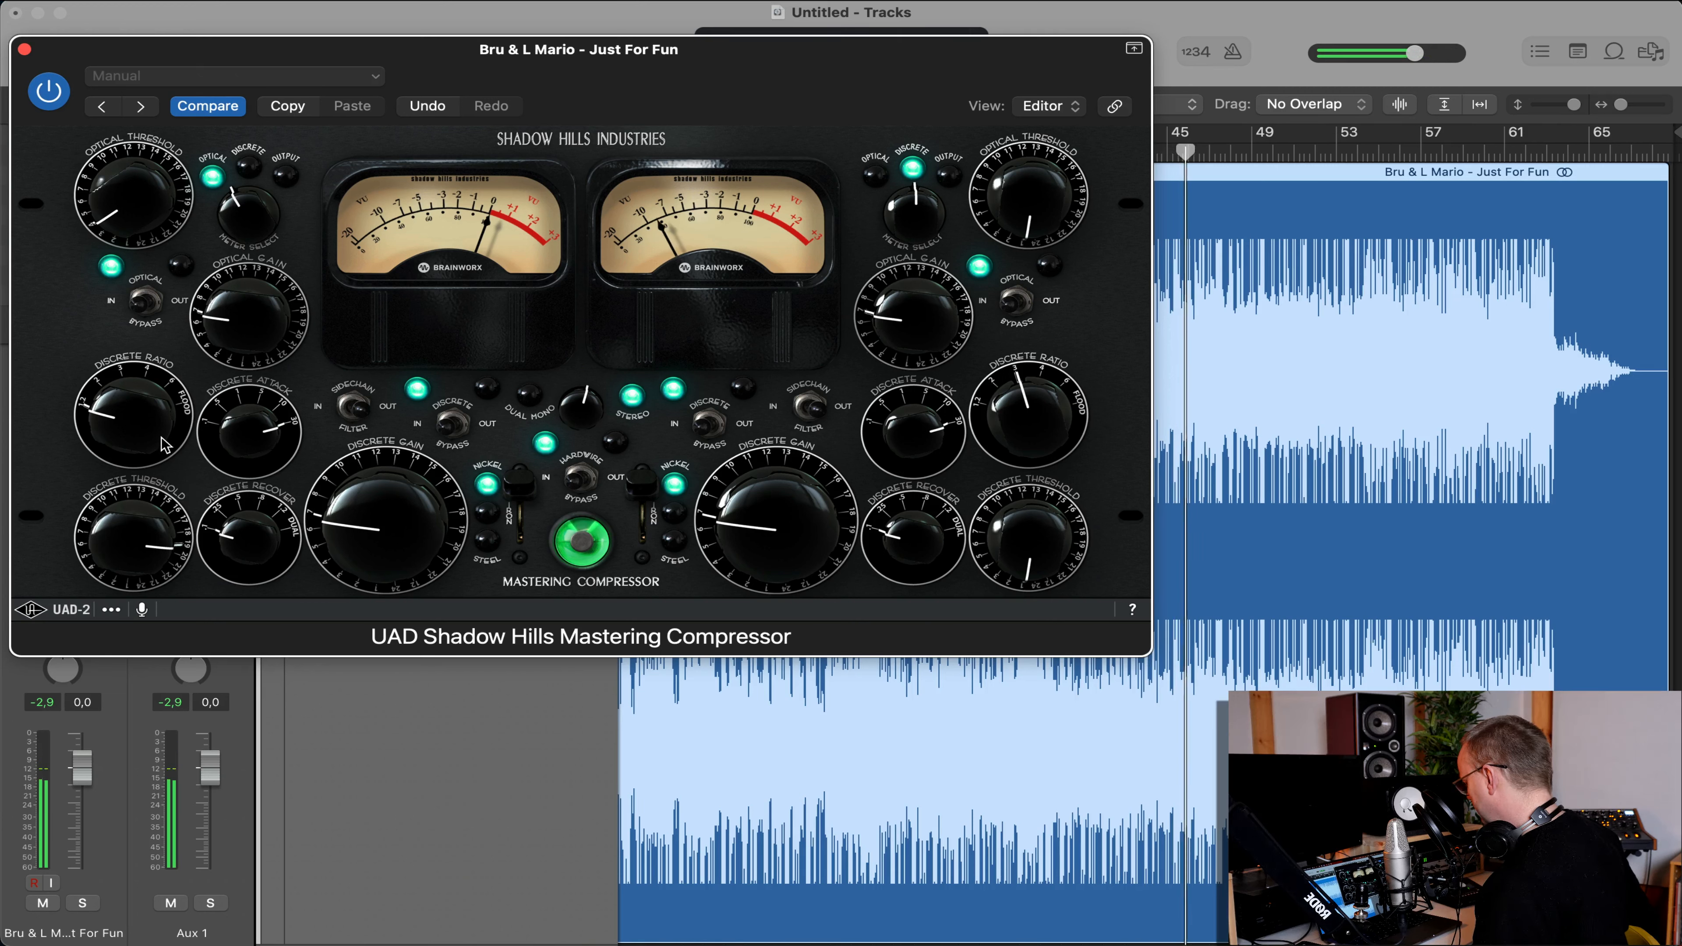
{"action": "mouse_move", "coordinate": [249, 430]}
{"action": "left_mouse_down"}
{"action": "mouse_move", "coordinate": [266, 482]}
{"action": "mouse_move", "coordinate": [271, 449]}
{"action": "left_mouse_up"}
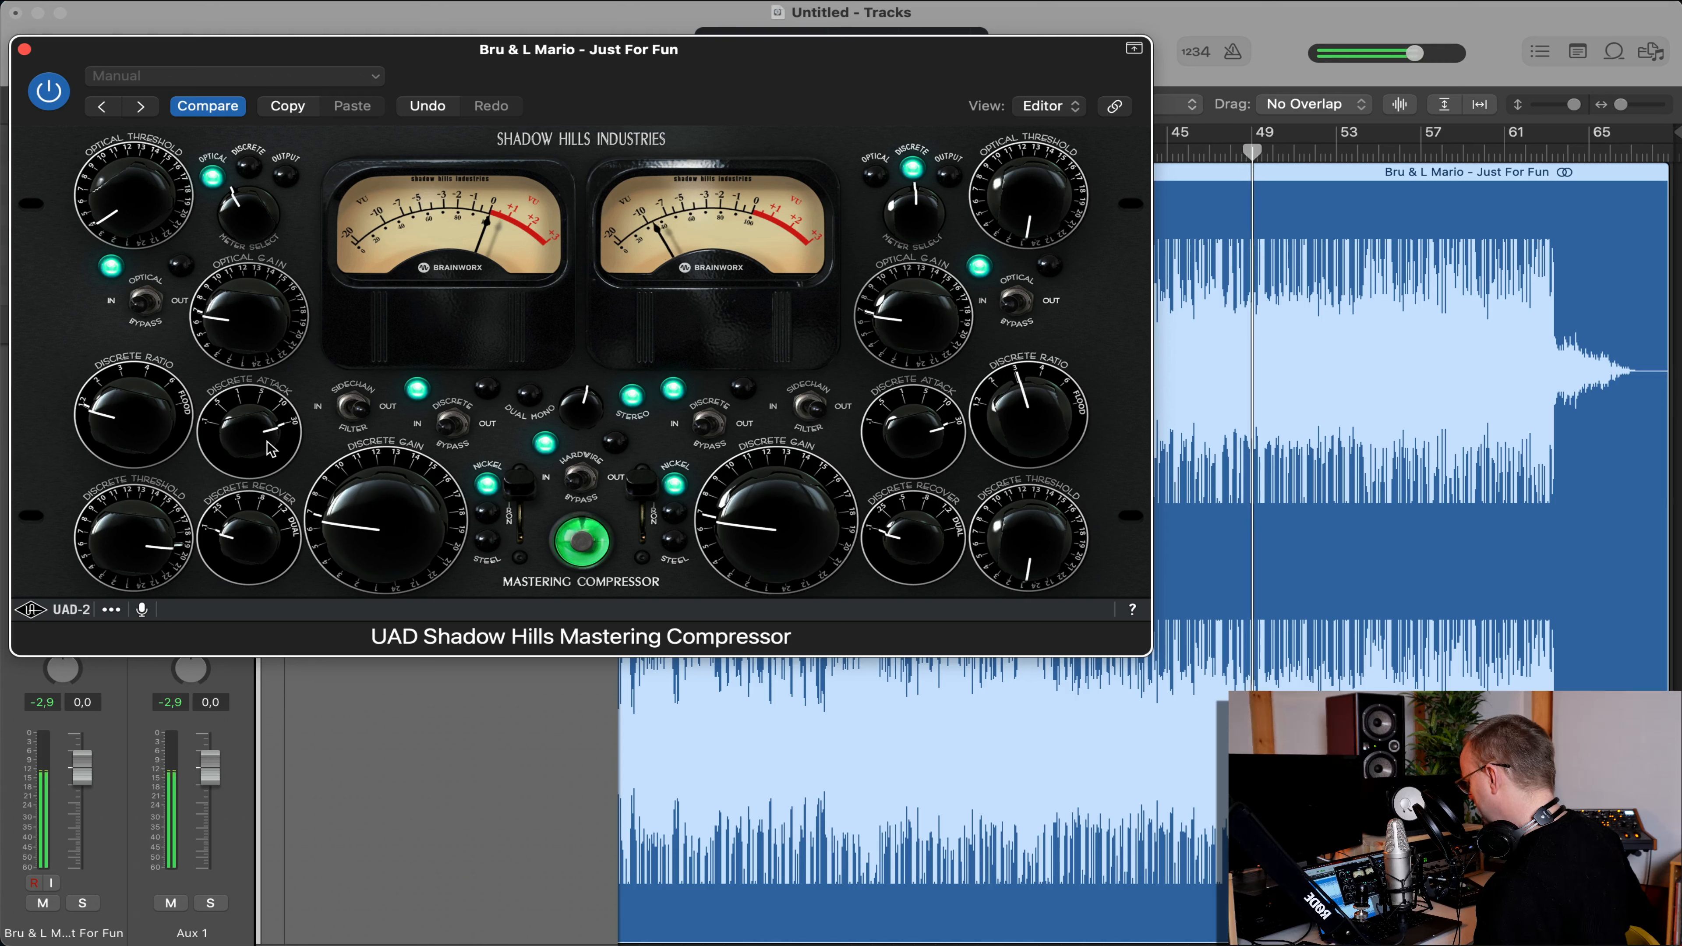
{"action": "left_click_drag", "start_coordinate": [246, 537], "coordinate": [250, 511]}
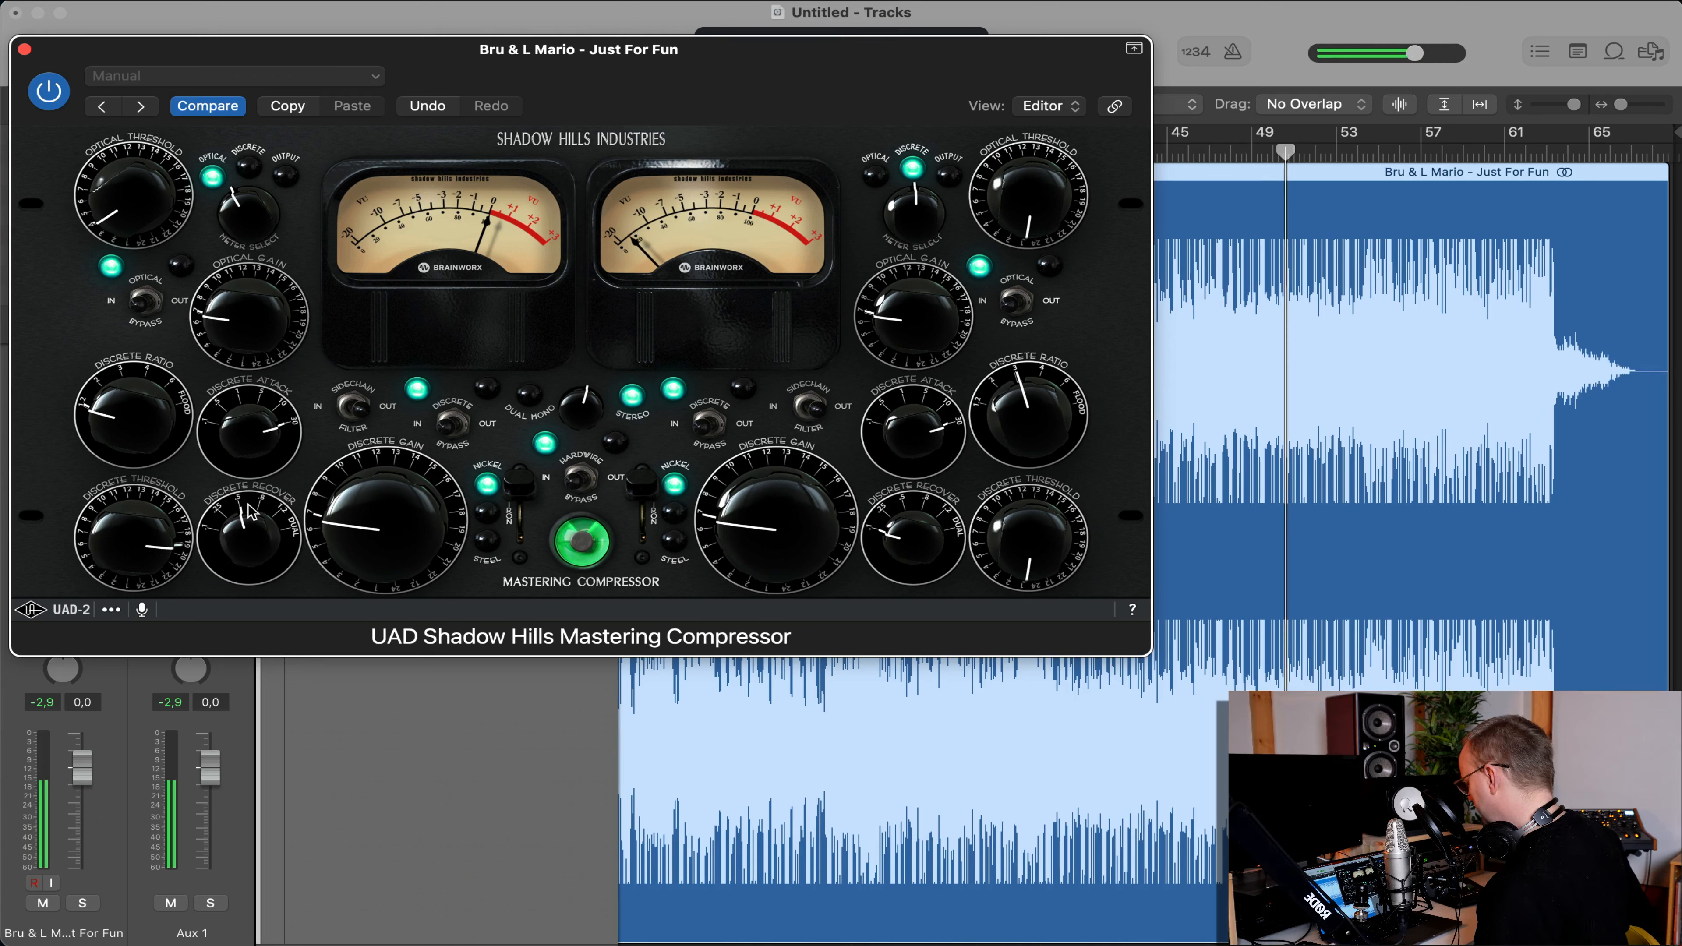
{"action": "left_click_drag", "start_coordinate": [250, 511], "coordinate": [243, 550]}
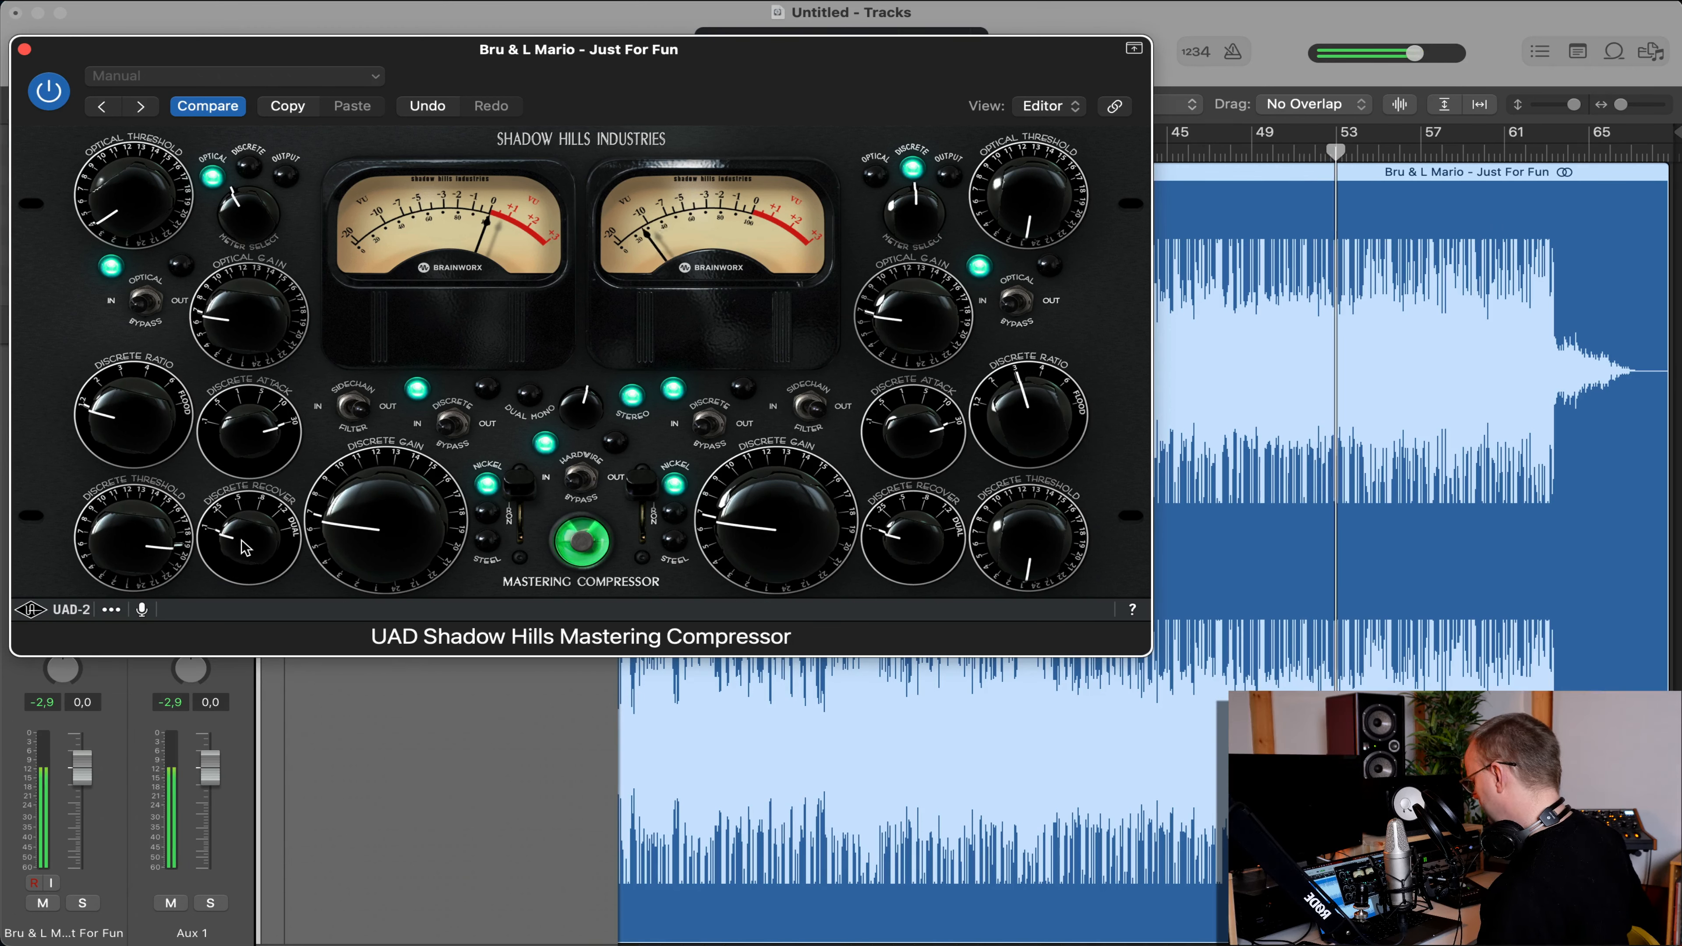
{"action": "mouse_move", "coordinate": [244, 547]}
{"action": "left_mouse_down"}
{"action": "mouse_move", "coordinate": [255, 525]}
{"action": "mouse_move", "coordinate": [248, 543]}
{"action": "left_mouse_up"}
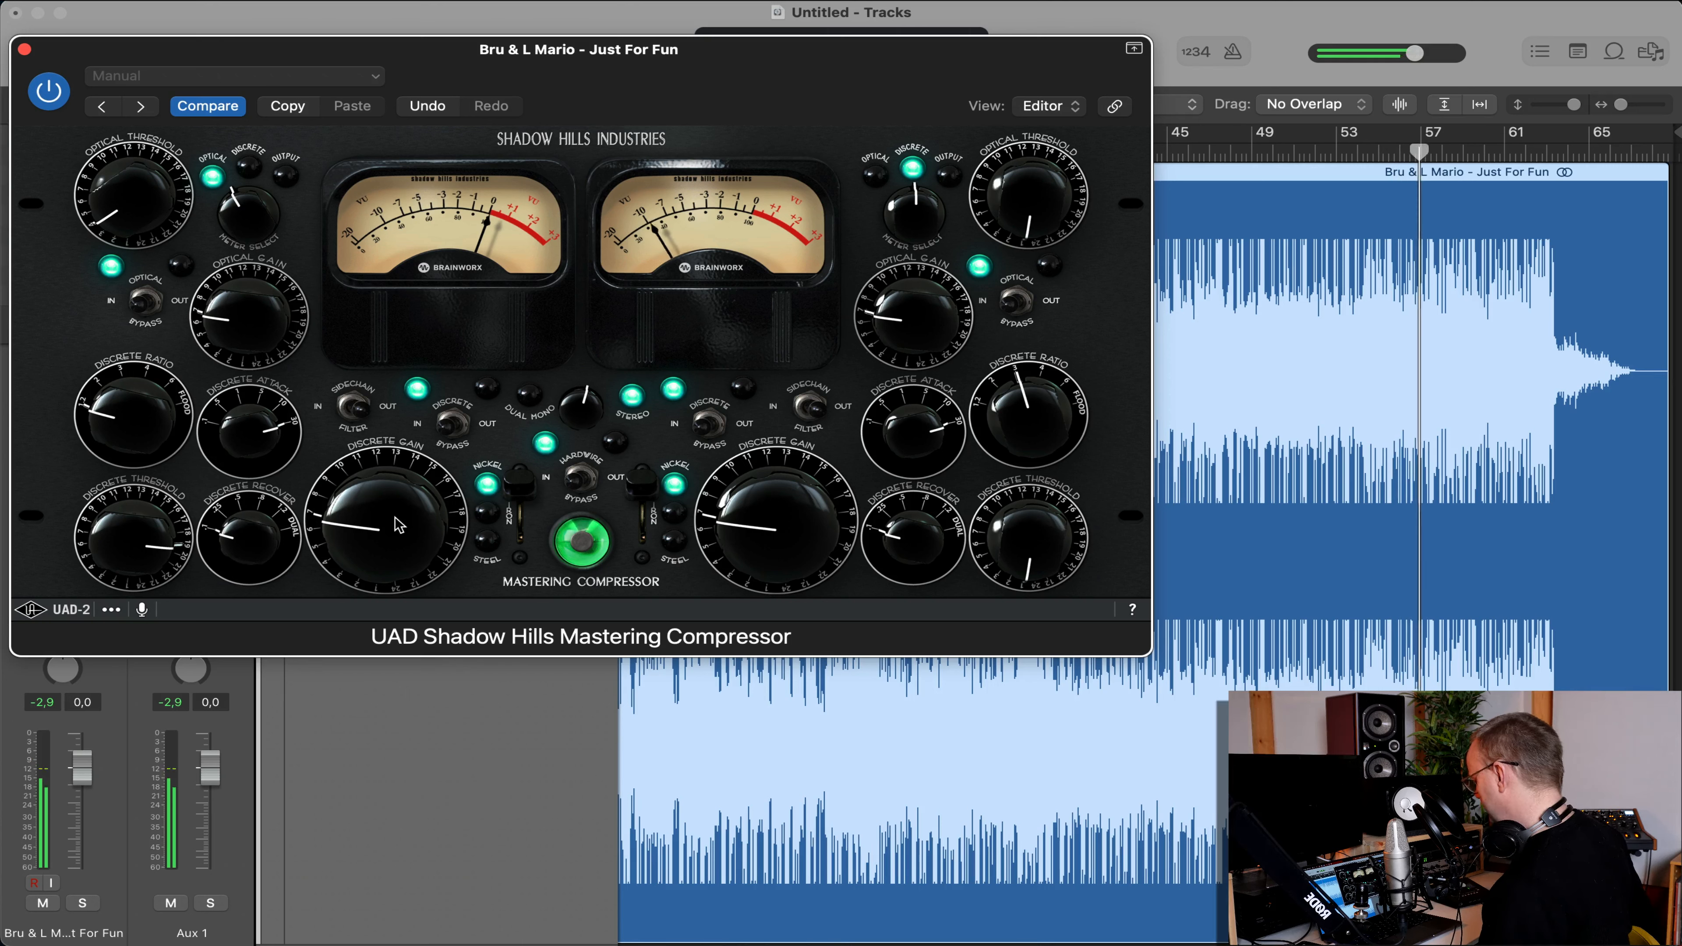
{"action": "left_click_drag", "start_coordinate": [154, 555], "coordinate": [153, 642]}
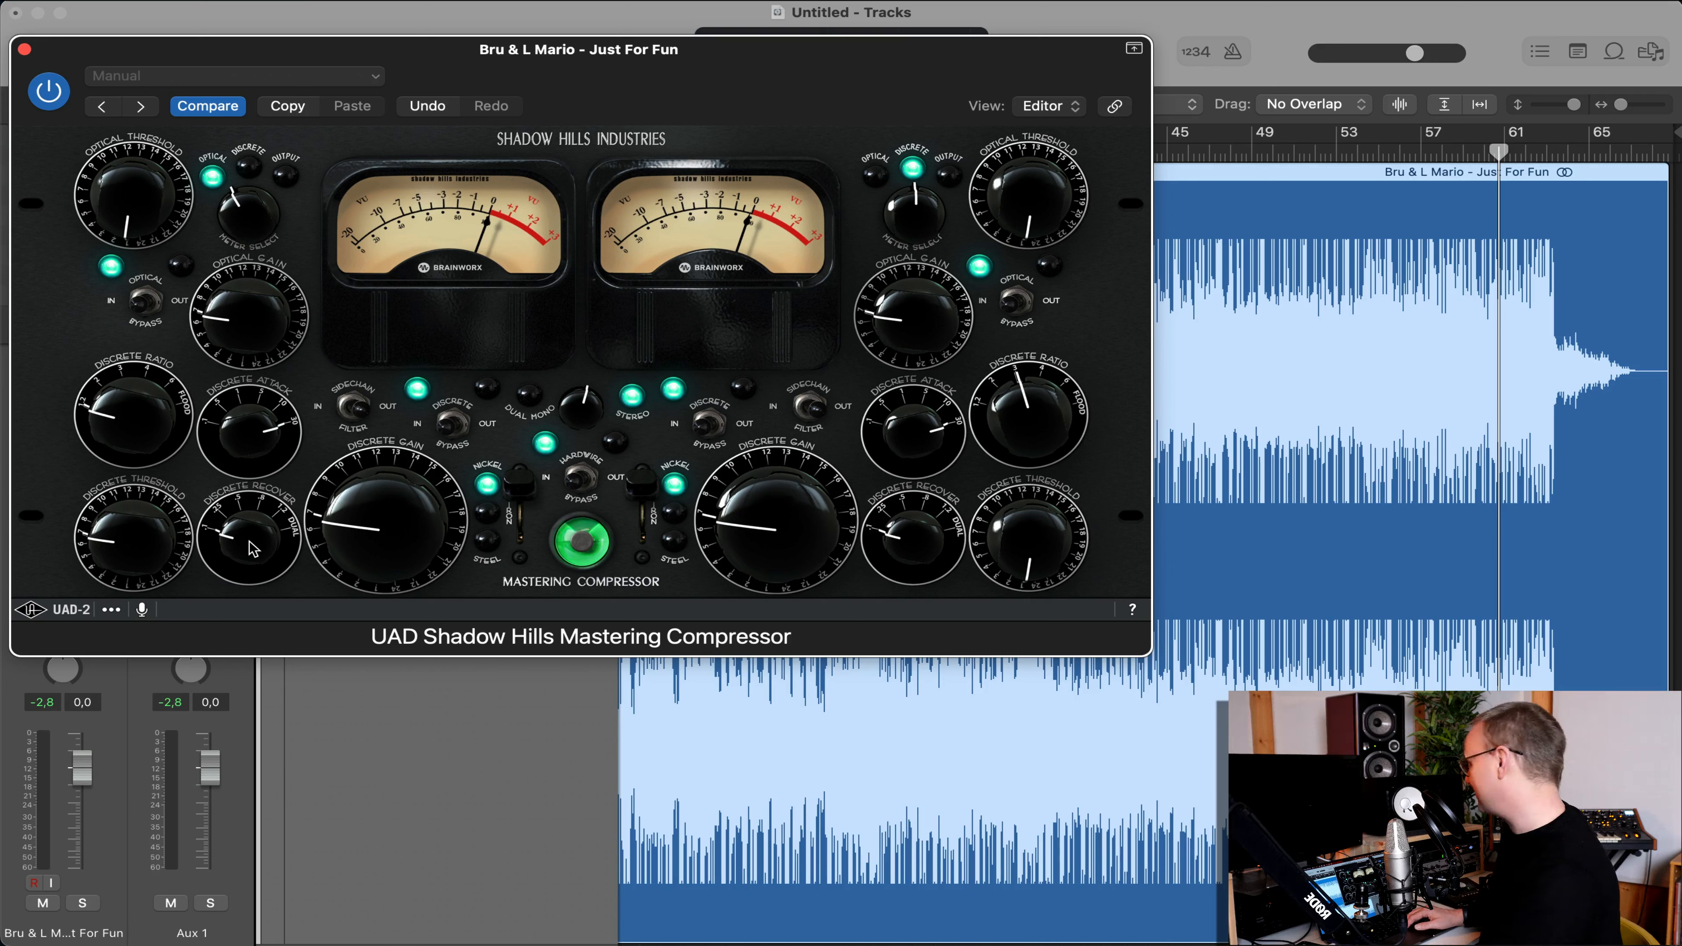
Try a slower discrete recovery with an extreme discrete threshold setting, and replay the track from bar 49.
{"action": "key", "text": "space"}
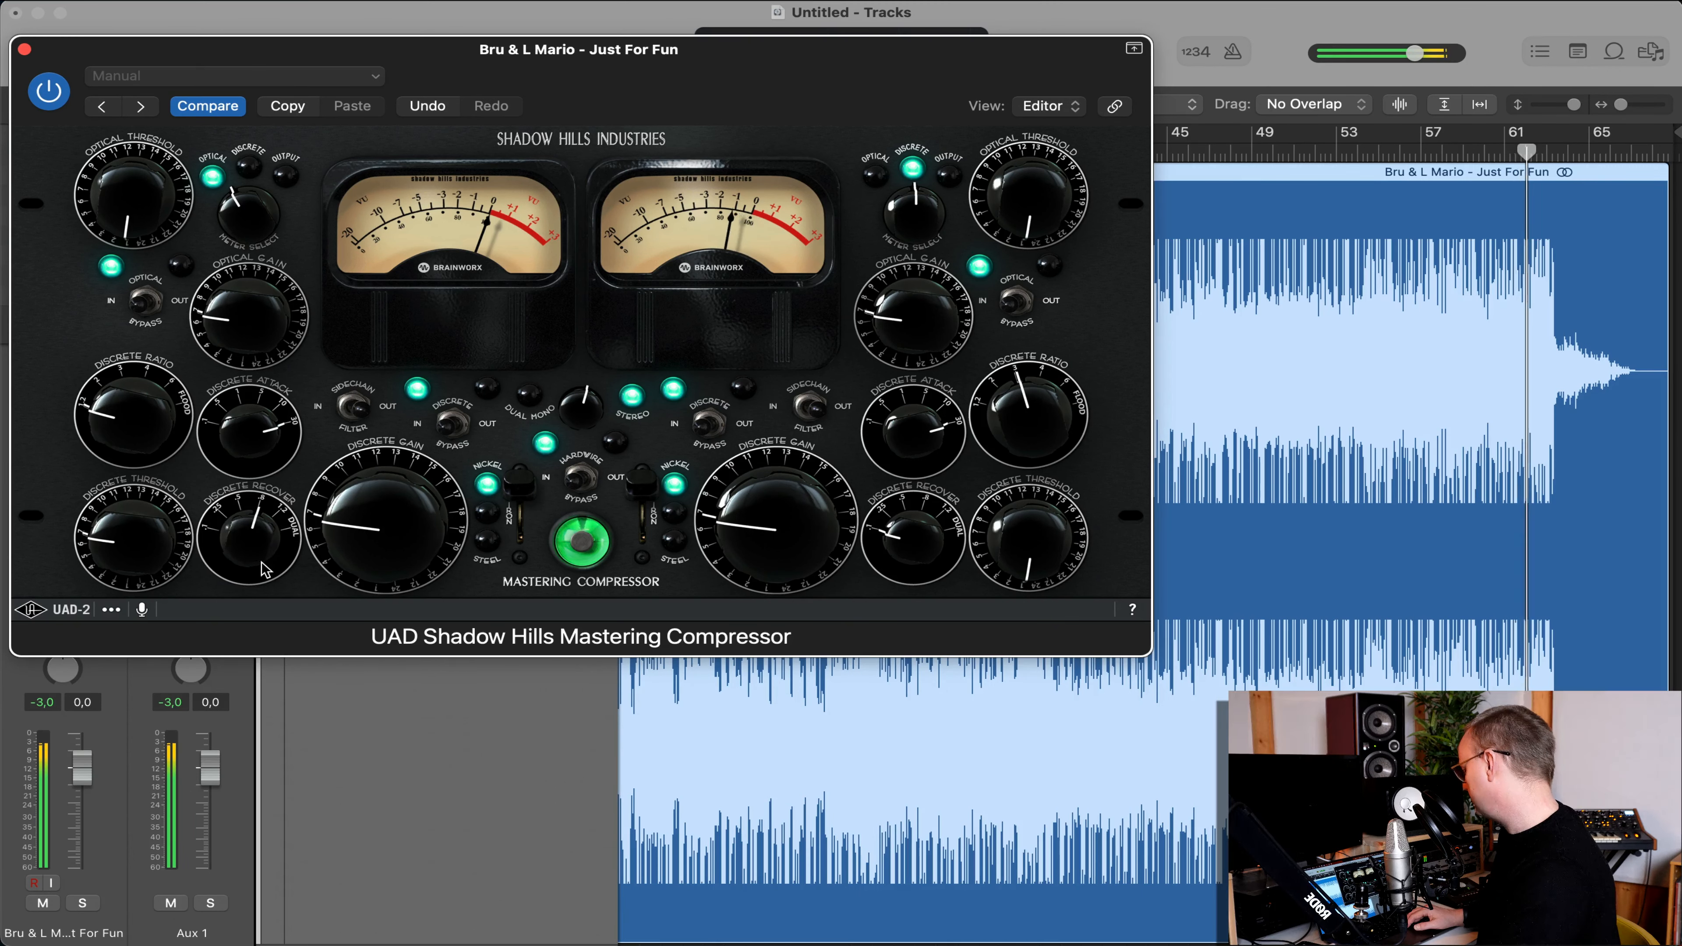
{"action": "left_click_drag", "start_coordinate": [250, 538], "coordinate": [265, 569]}
{"action": "left_click_drag", "start_coordinate": [129, 544], "coordinate": [123, 412]}
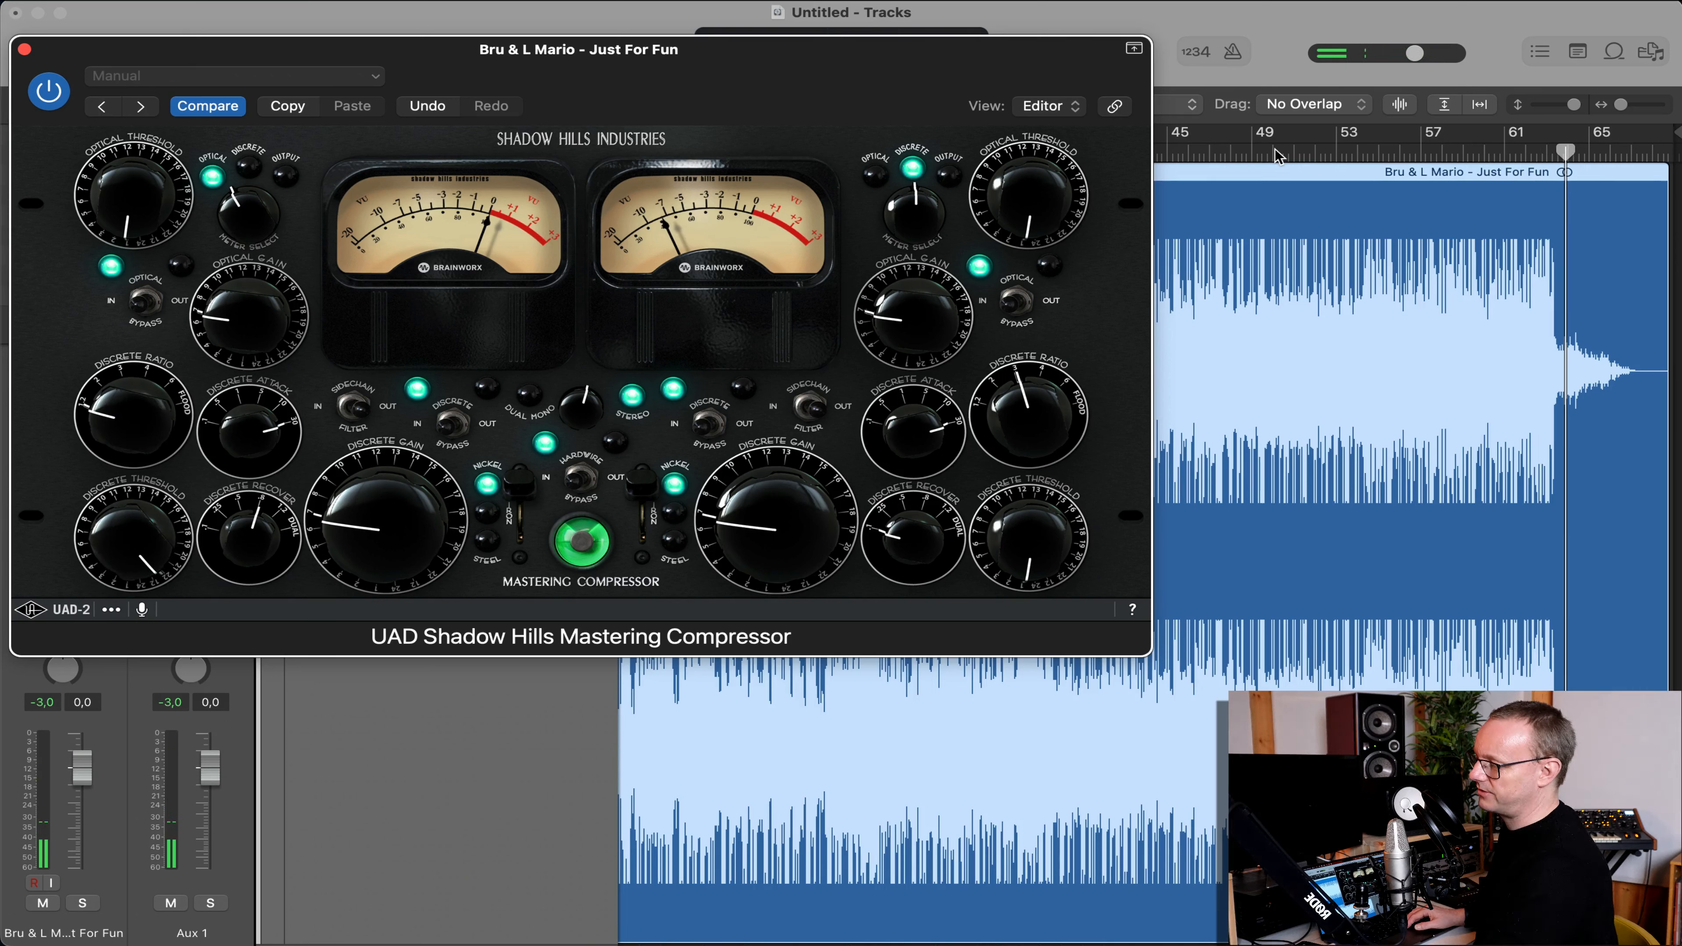
{"action": "left_click", "coordinate": [1252, 144]}
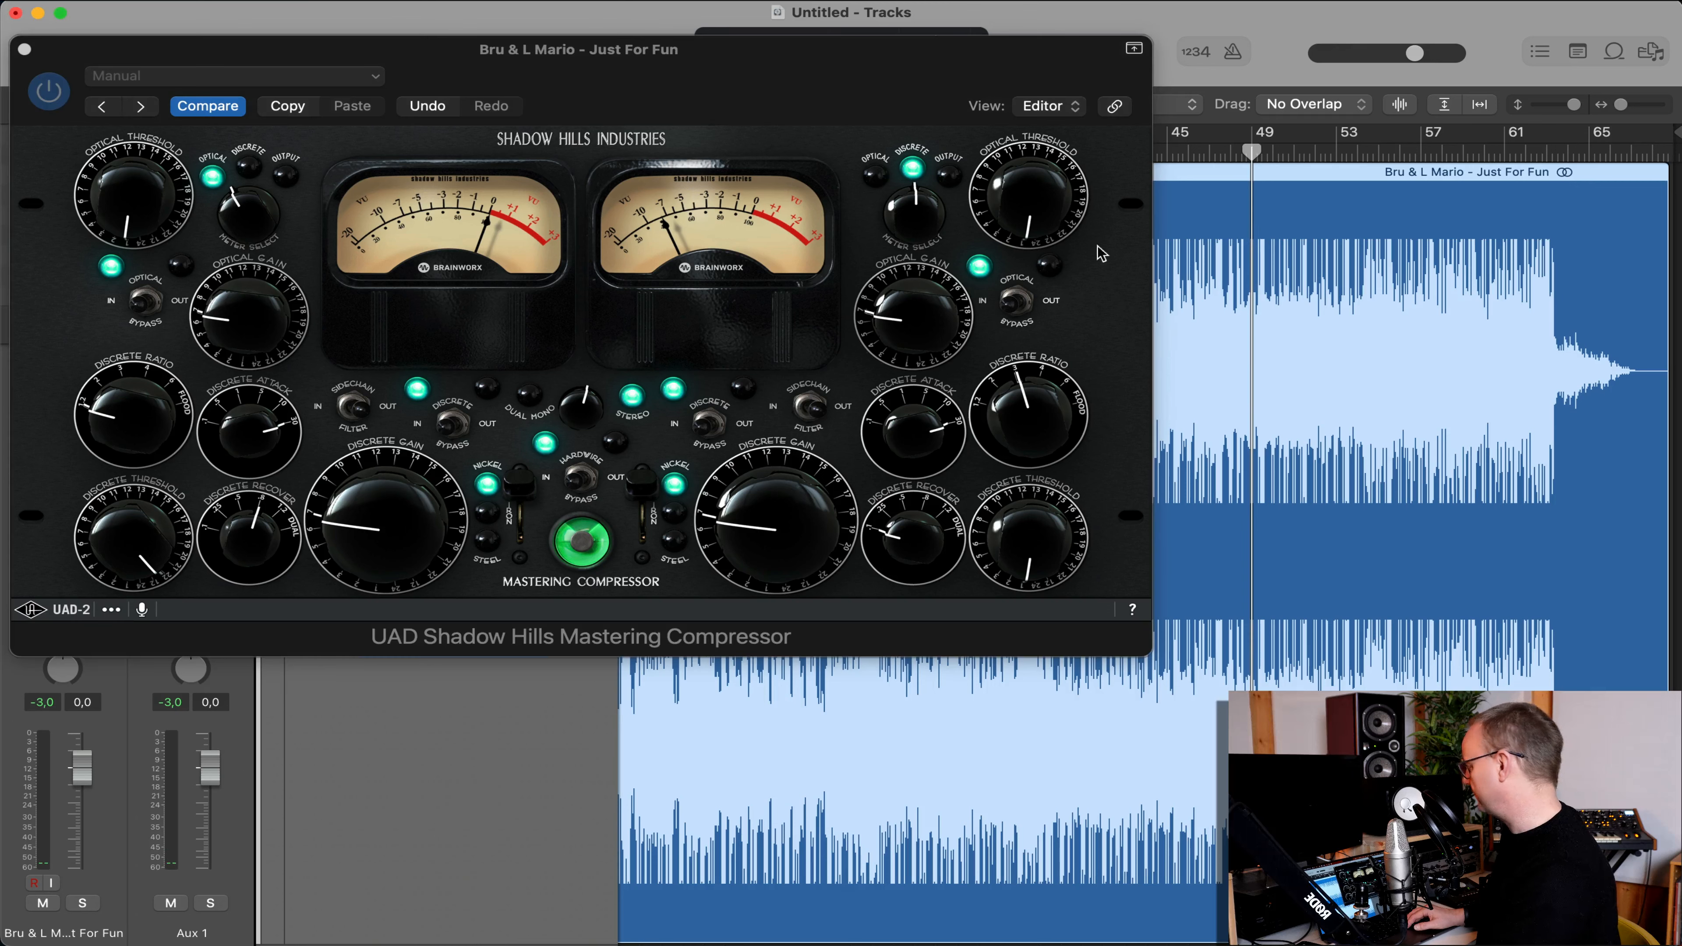
{"action": "key", "text": "space"}
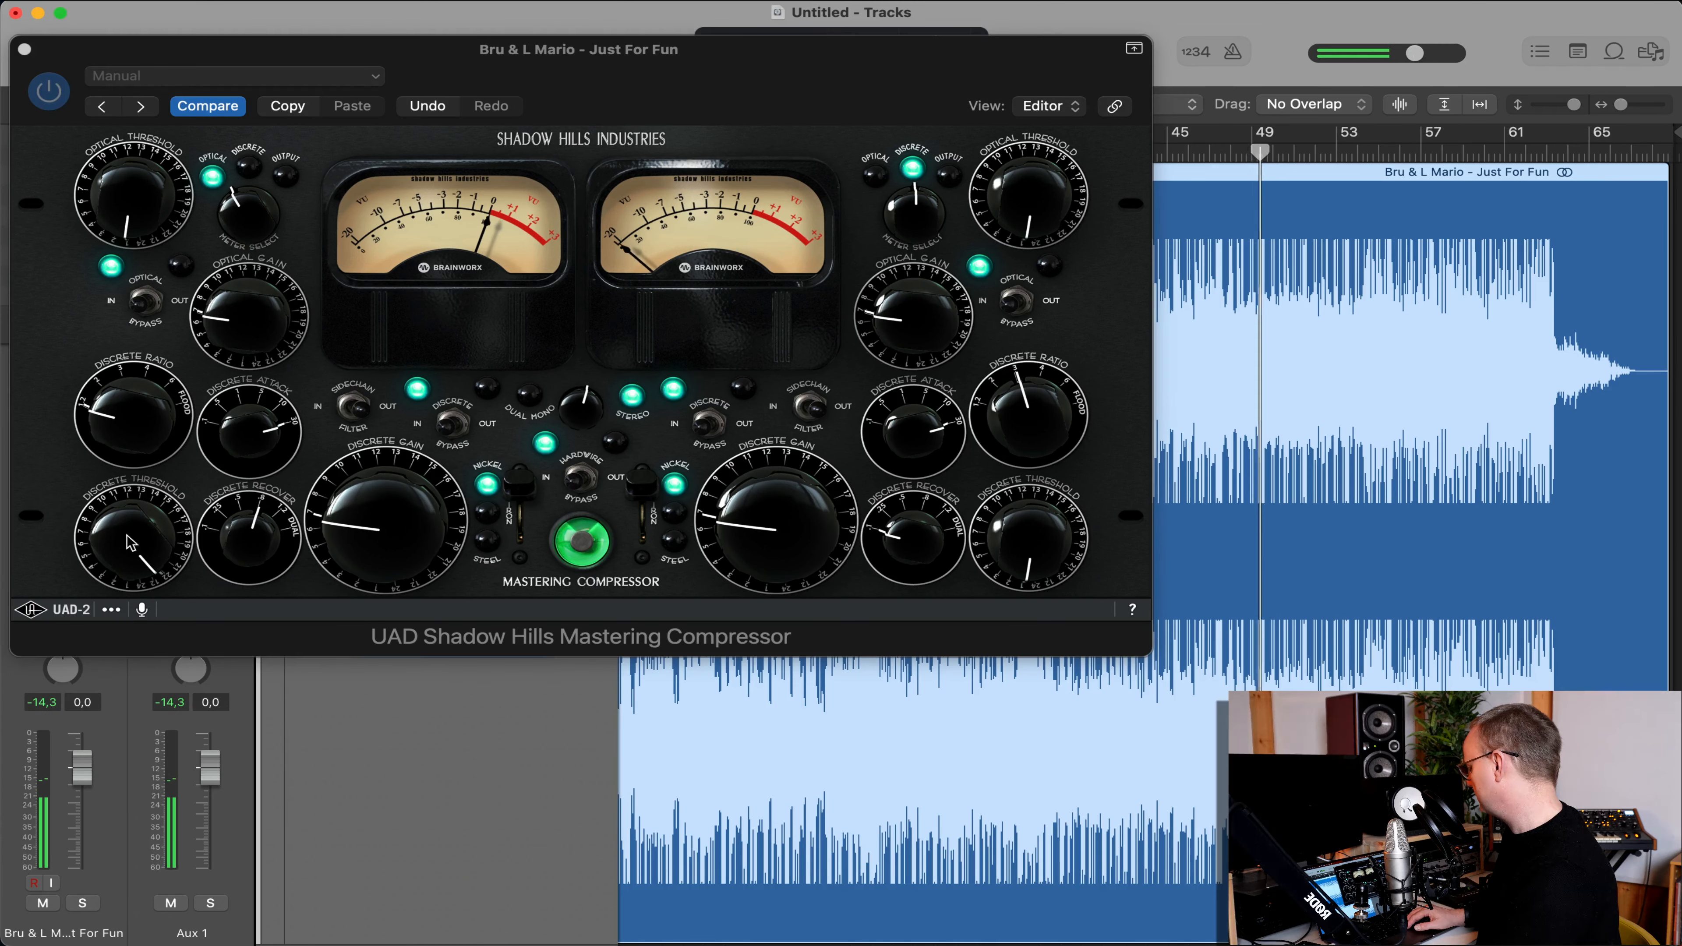
Reduce the discrete threshold somewhat and set a slightly faster discrete recovery by ear, and stop playback.
{"action": "left_click_drag", "start_coordinate": [126, 540], "coordinate": [125, 586]}
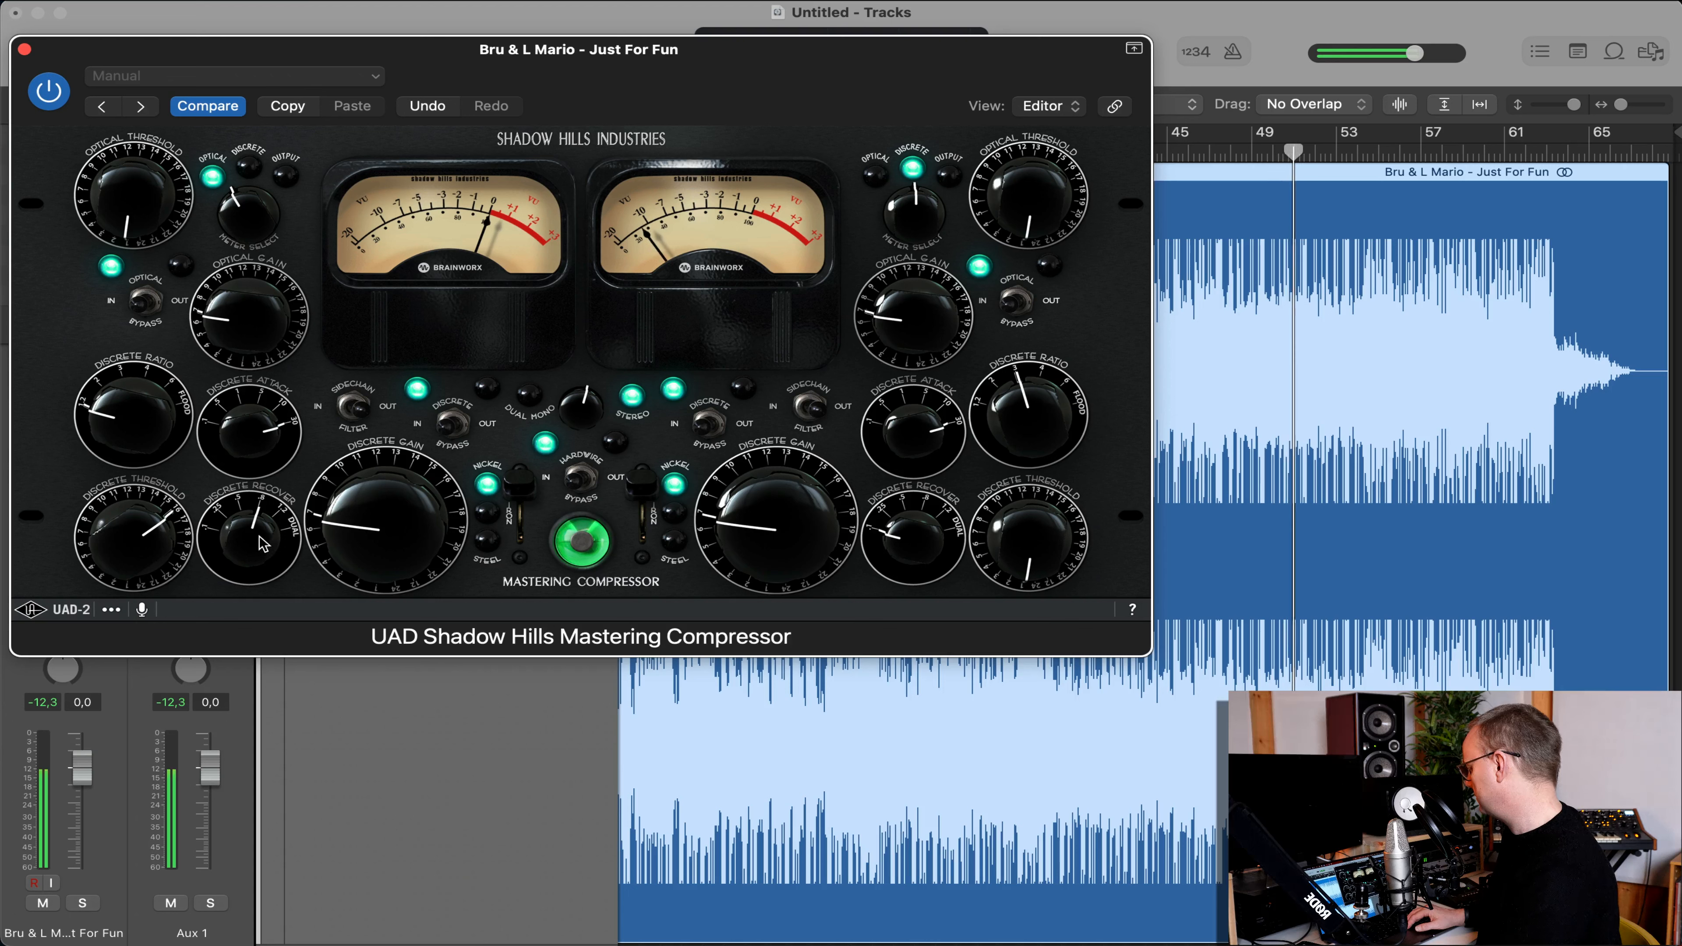
{"action": "mouse_move", "coordinate": [261, 543]}
{"action": "left_mouse_down"}
{"action": "mouse_move", "coordinate": [259, 584]}
{"action": "mouse_move", "coordinate": [260, 562]}
{"action": "left_mouse_up"}
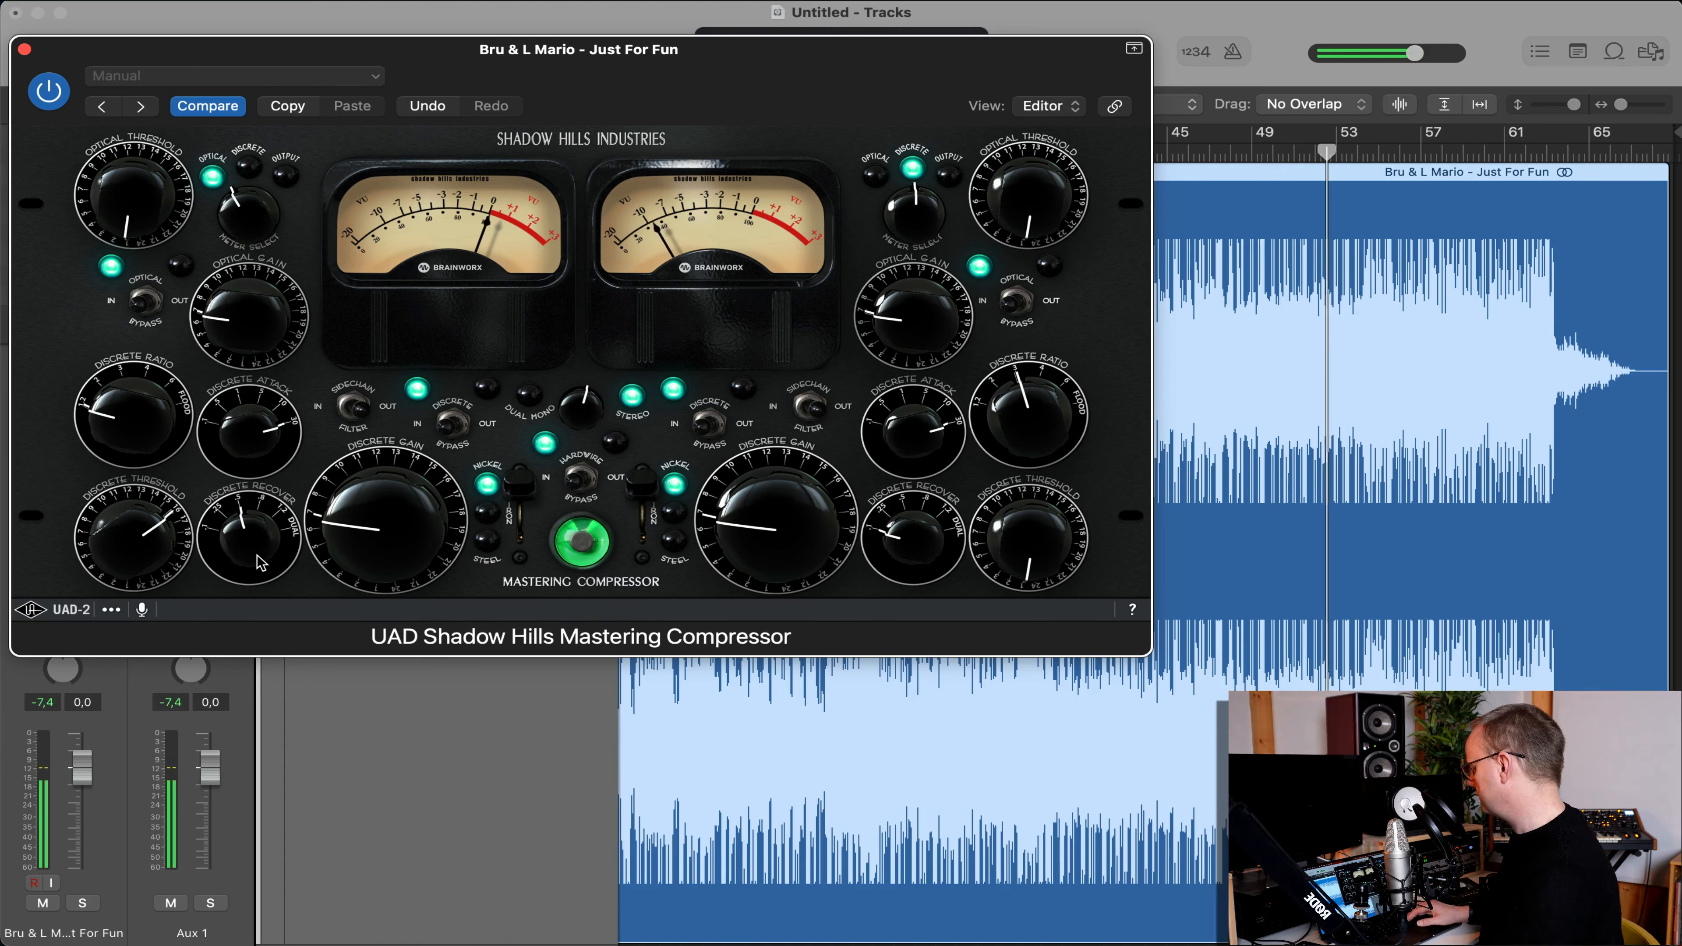
{"action": "mouse_move", "coordinate": [260, 562]}
{"action": "left_mouse_down"}
{"action": "mouse_move", "coordinate": [258, 576]}
{"action": "mouse_move", "coordinate": [261, 557]}
{"action": "left_mouse_up"}
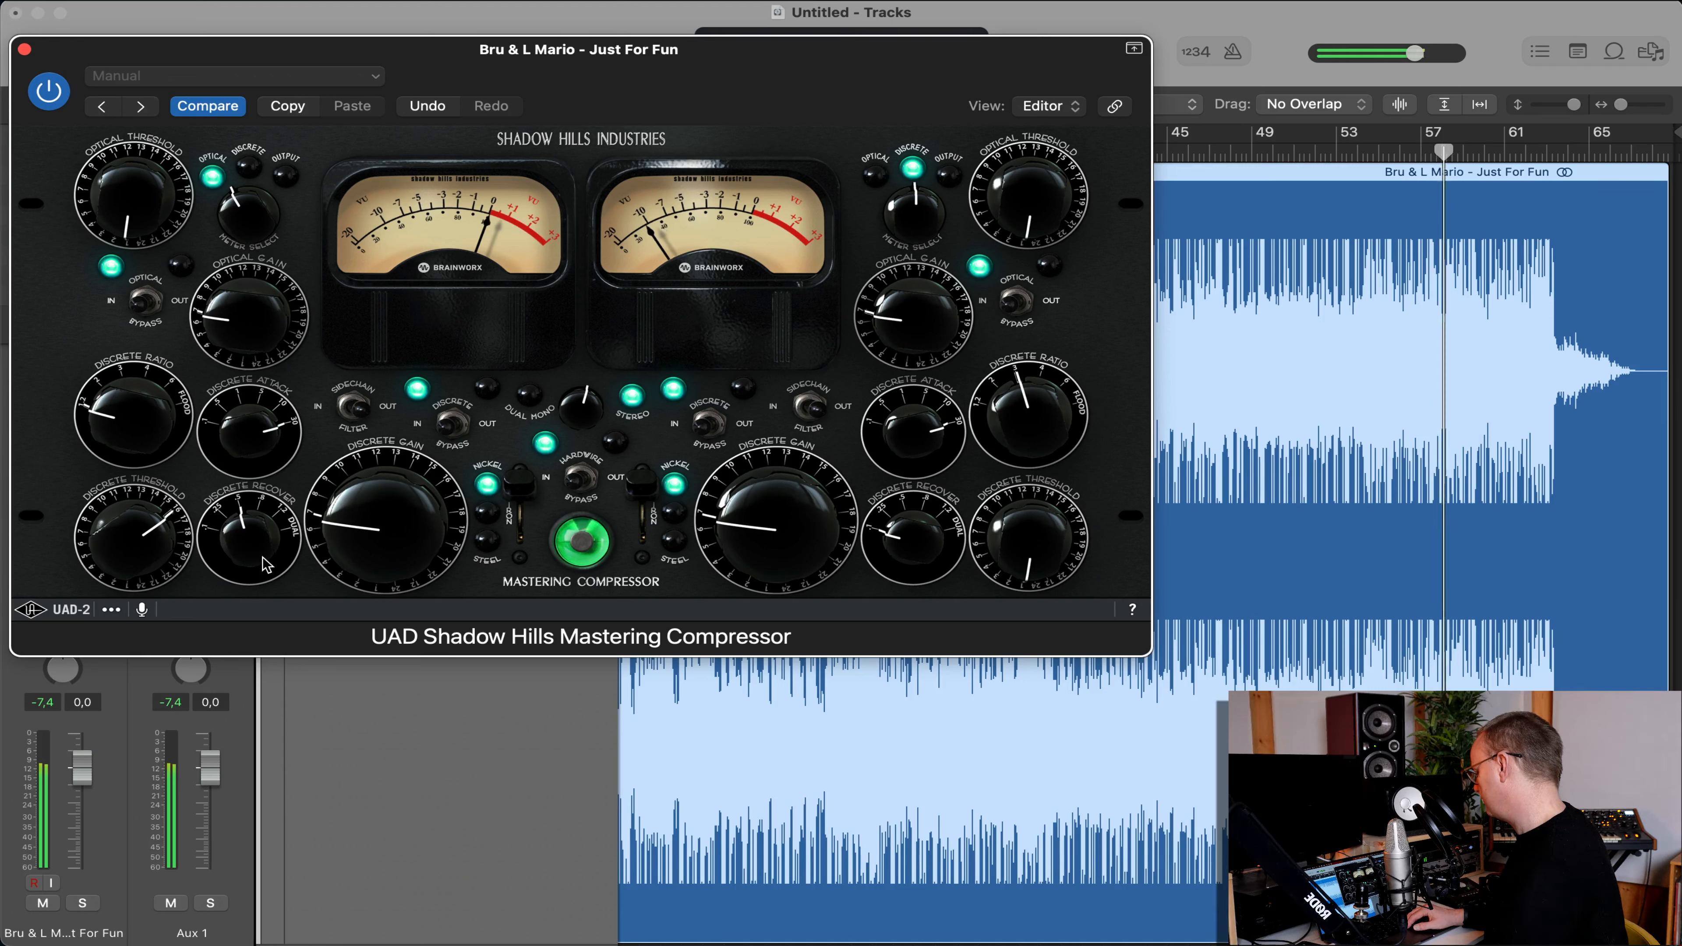
{"action": "mouse_move", "coordinate": [263, 557]}
{"action": "left_mouse_down"}
{"action": "mouse_move", "coordinate": [245, 610]}
{"action": "mouse_move", "coordinate": [262, 560]}
{"action": "left_mouse_up"}
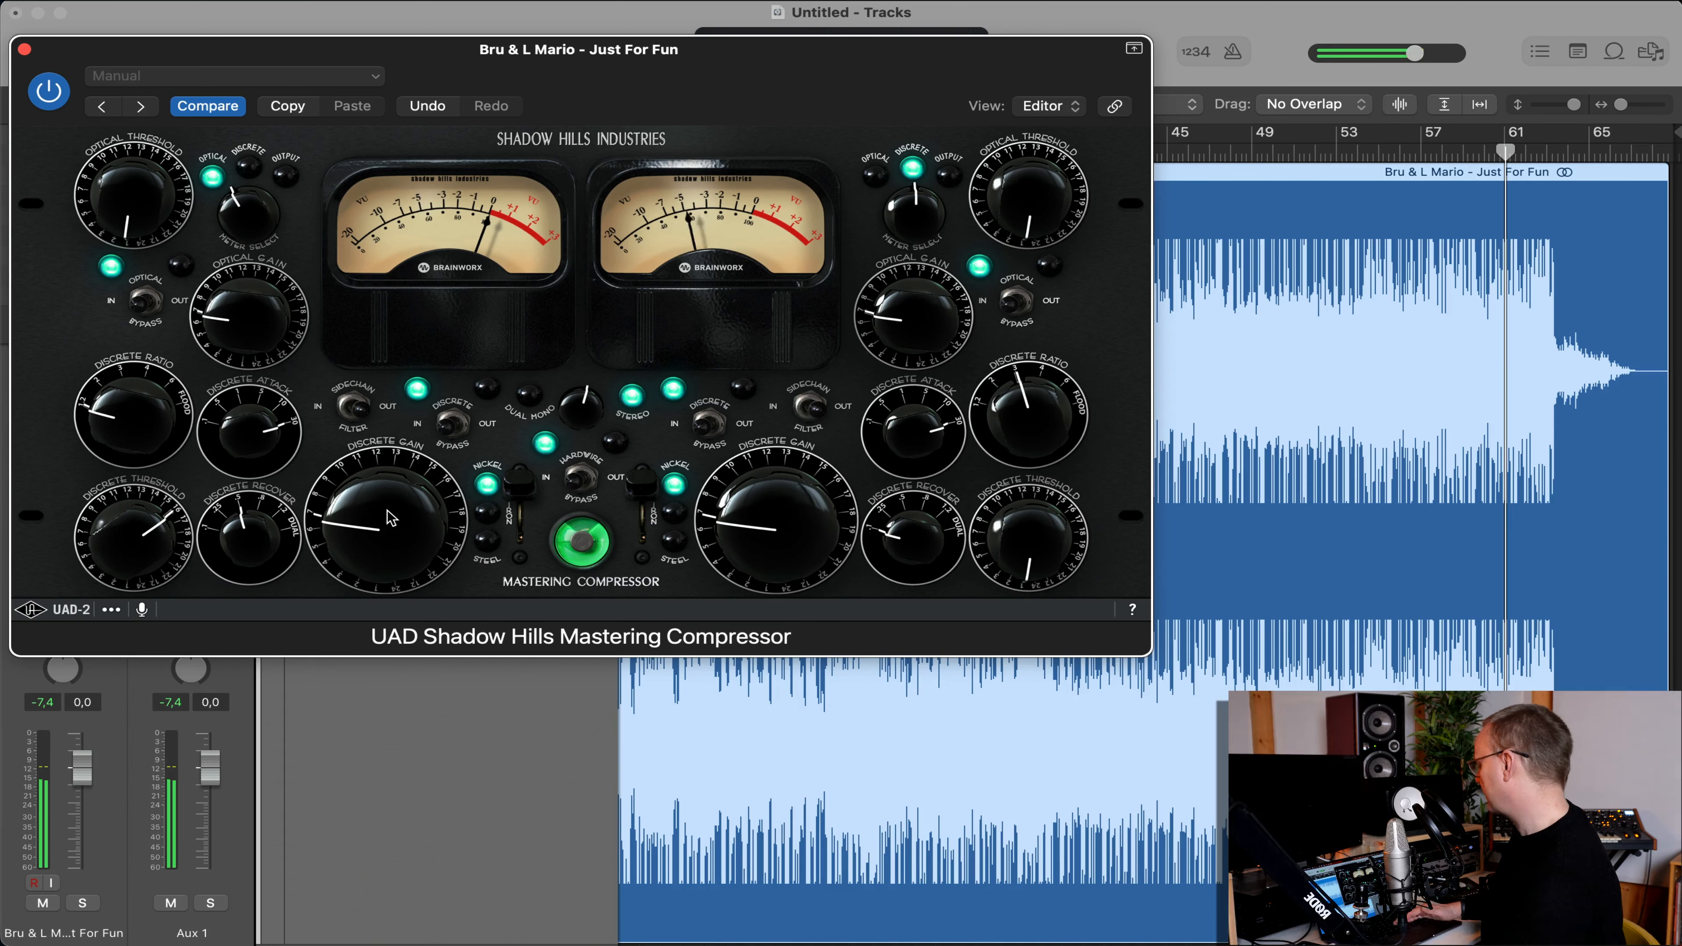
{"action": "key", "text": "space"}
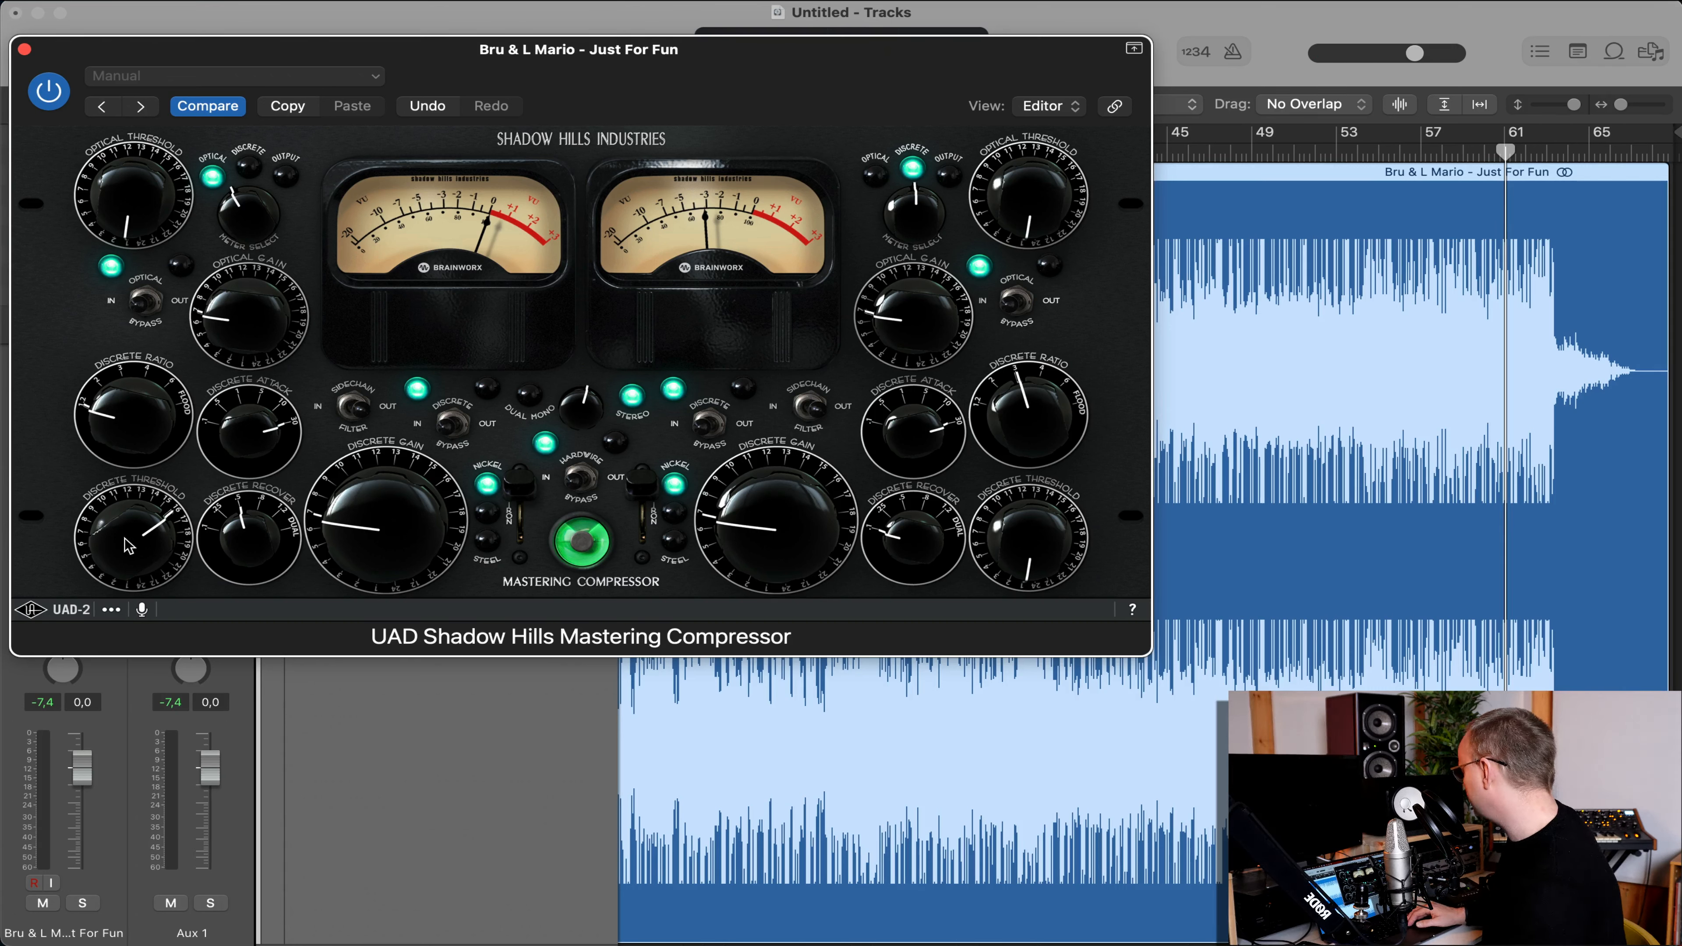
Set the discrete threshold to a low position during playback for very light gain reduction.
{"action": "key", "text": "space"}
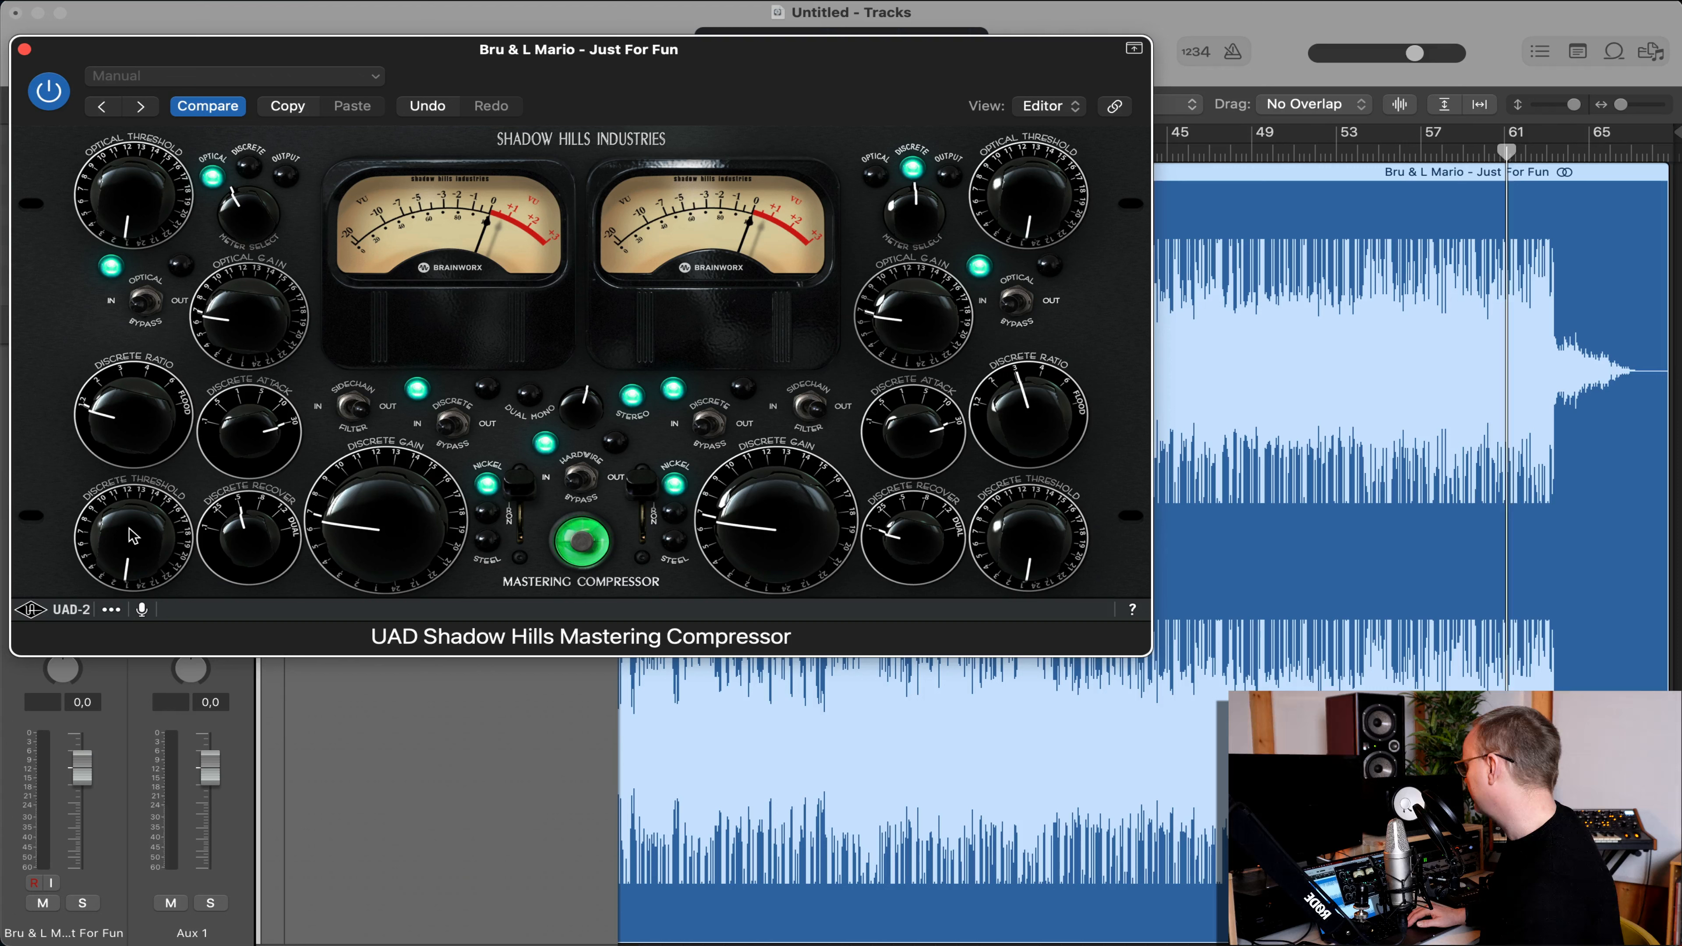
{"action": "left_click_drag", "start_coordinate": [125, 518], "coordinate": [126, 510]}
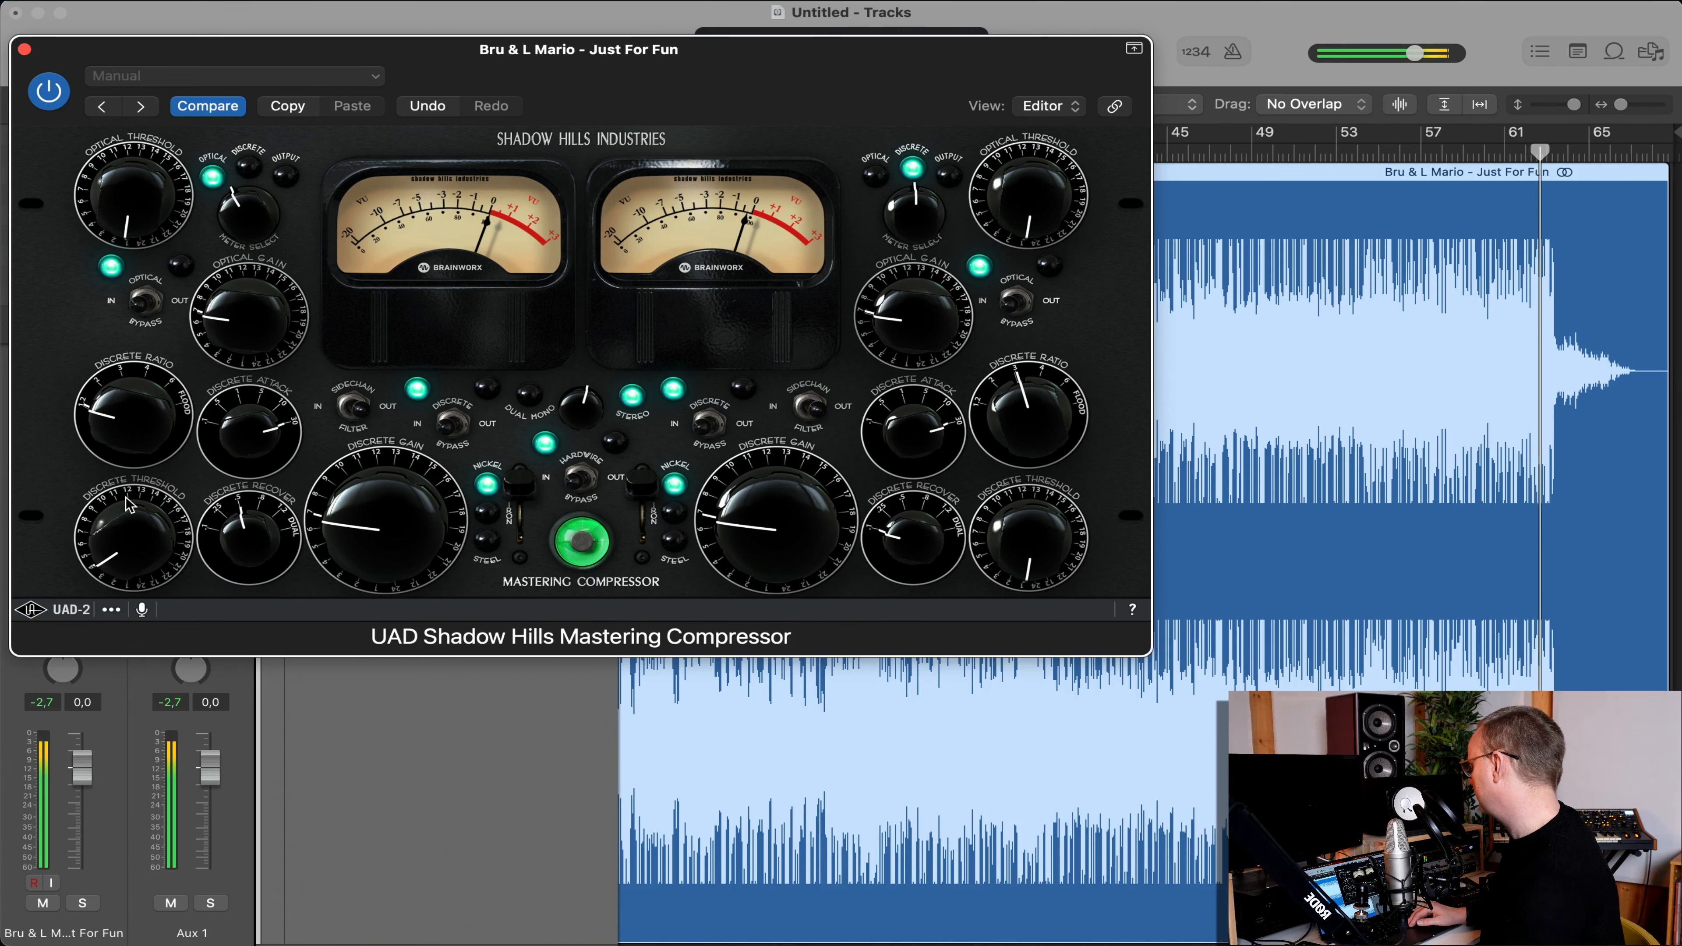
{"action": "left_click_drag", "start_coordinate": [125, 497], "coordinate": [126, 494]}
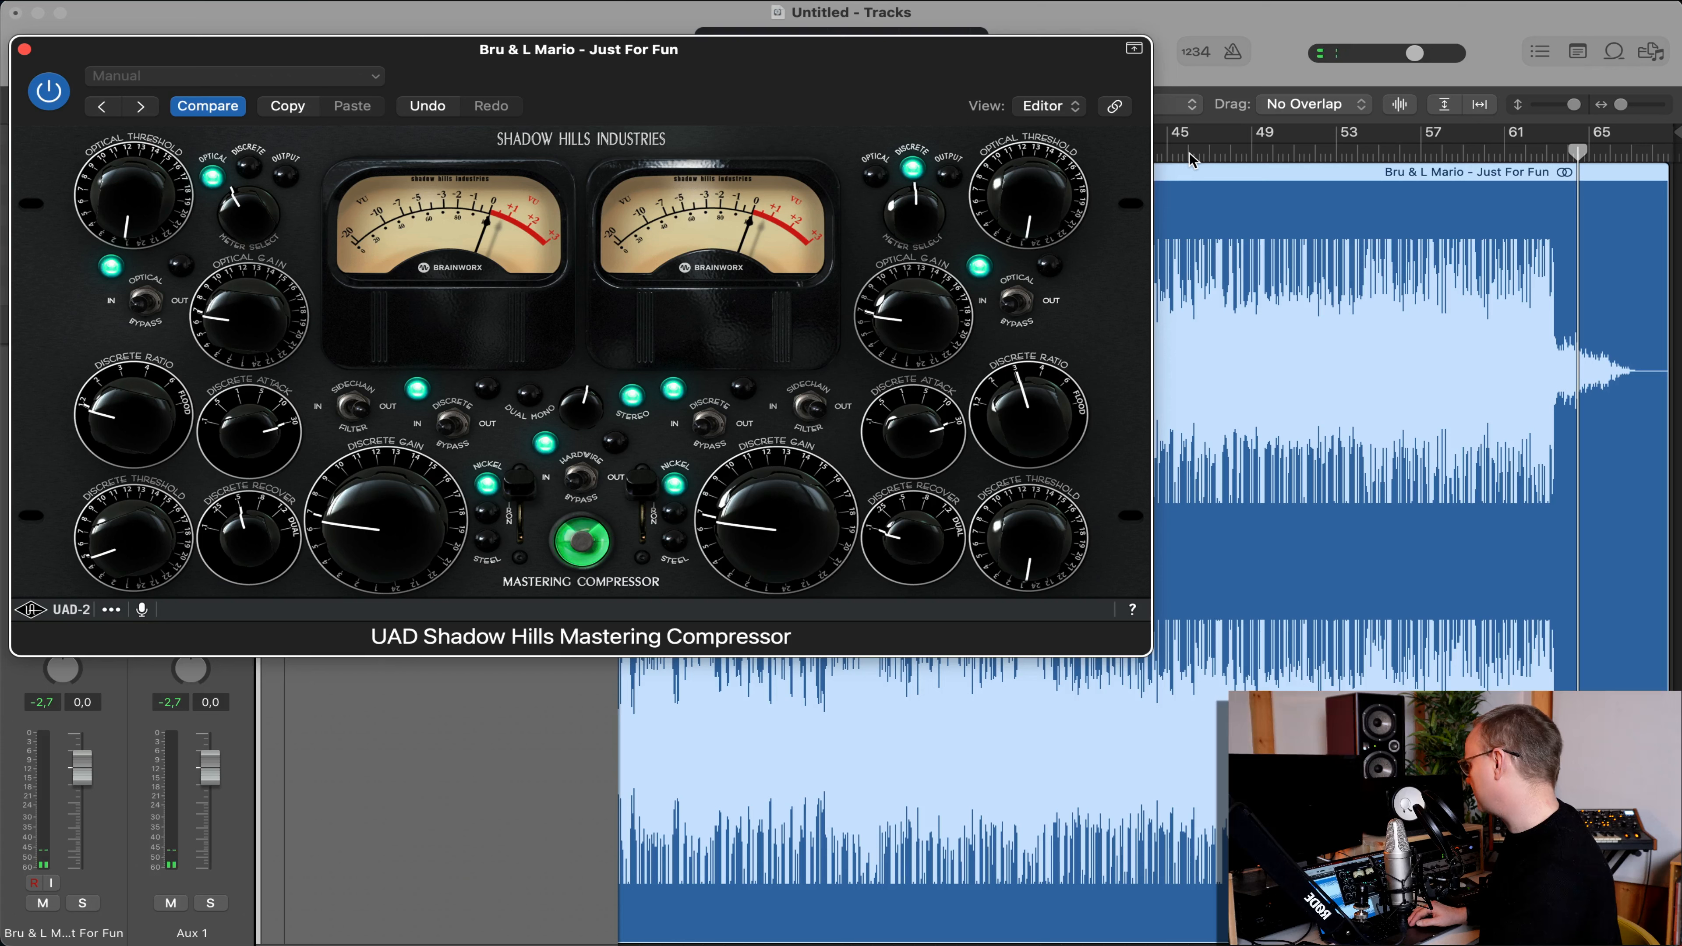
Replay the track from bar 45, push the optical threshold to heavy compression, and back it off to a subtle amount.
{"action": "left_click", "coordinate": [1167, 150]}
{"action": "key", "text": "space"}
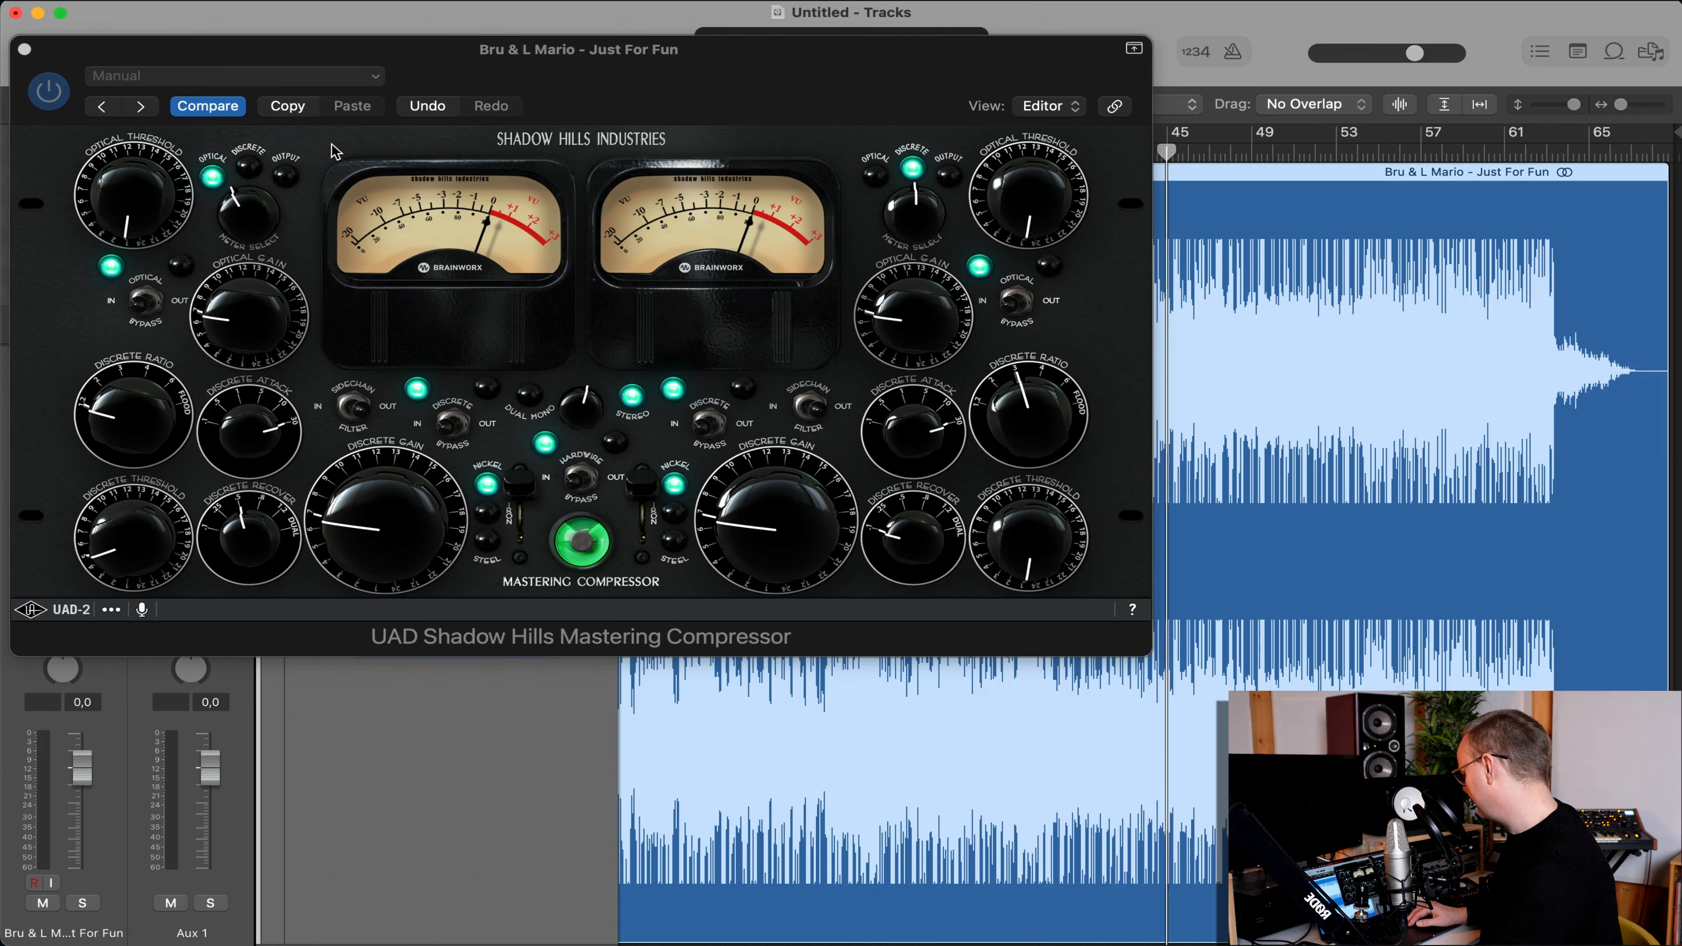
{"action": "left_click_drag", "start_coordinate": [131, 199], "coordinate": [160, 24]}
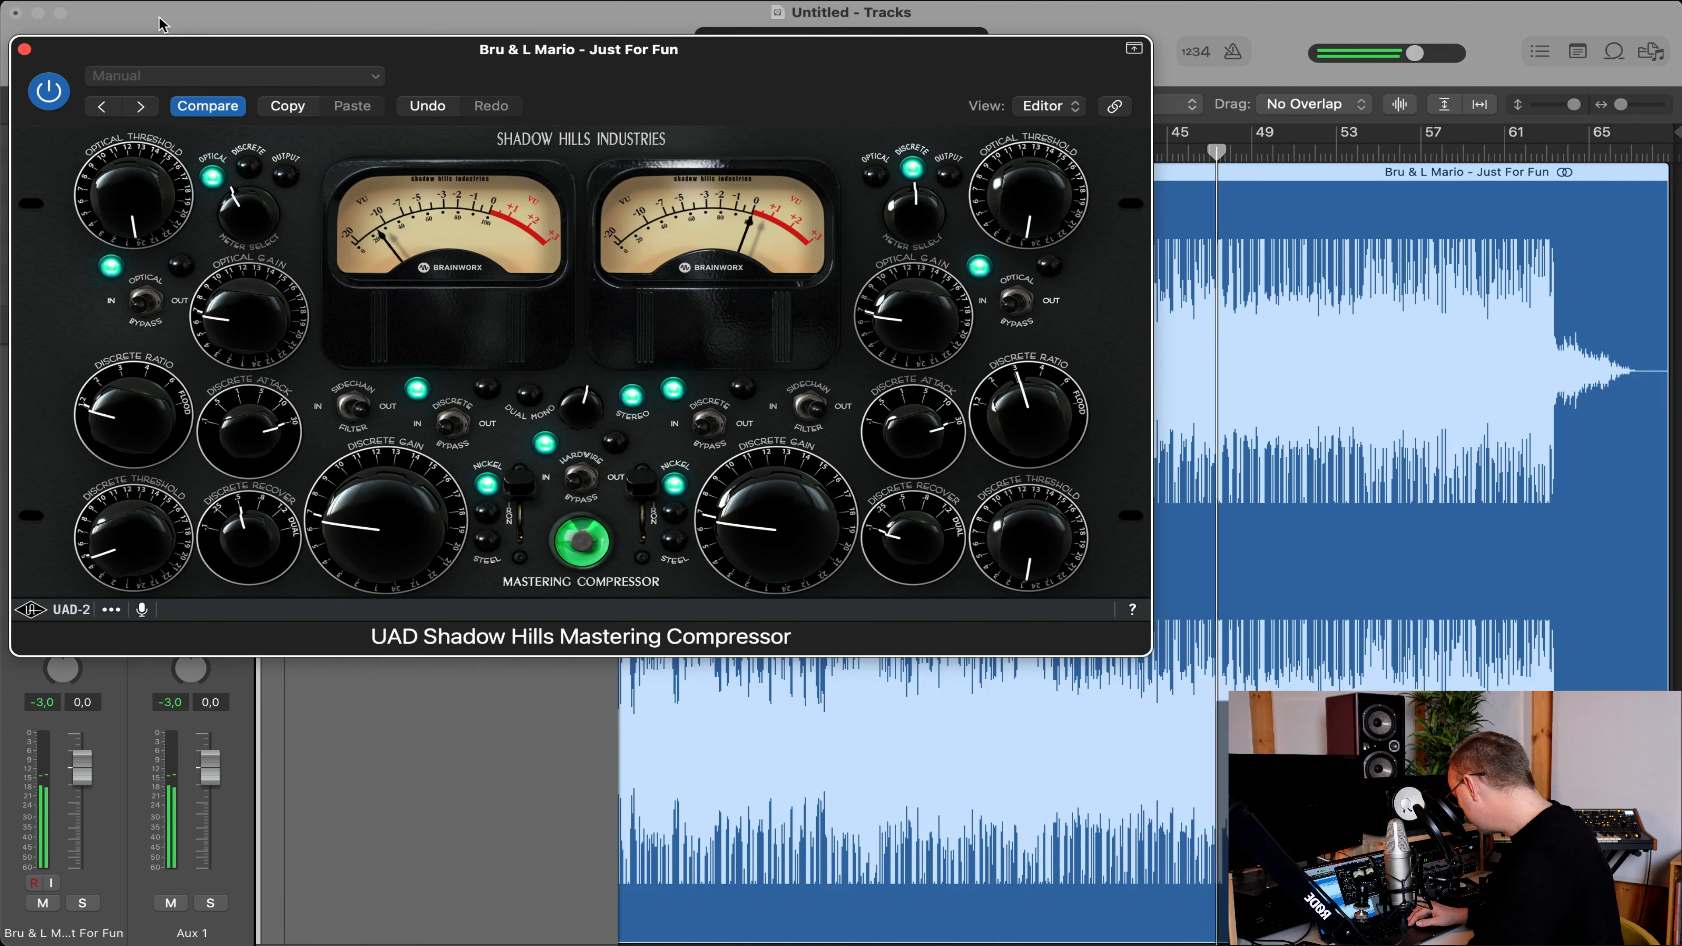
{"action": "left_click_drag", "start_coordinate": [159, 16], "coordinate": [162, 96]}
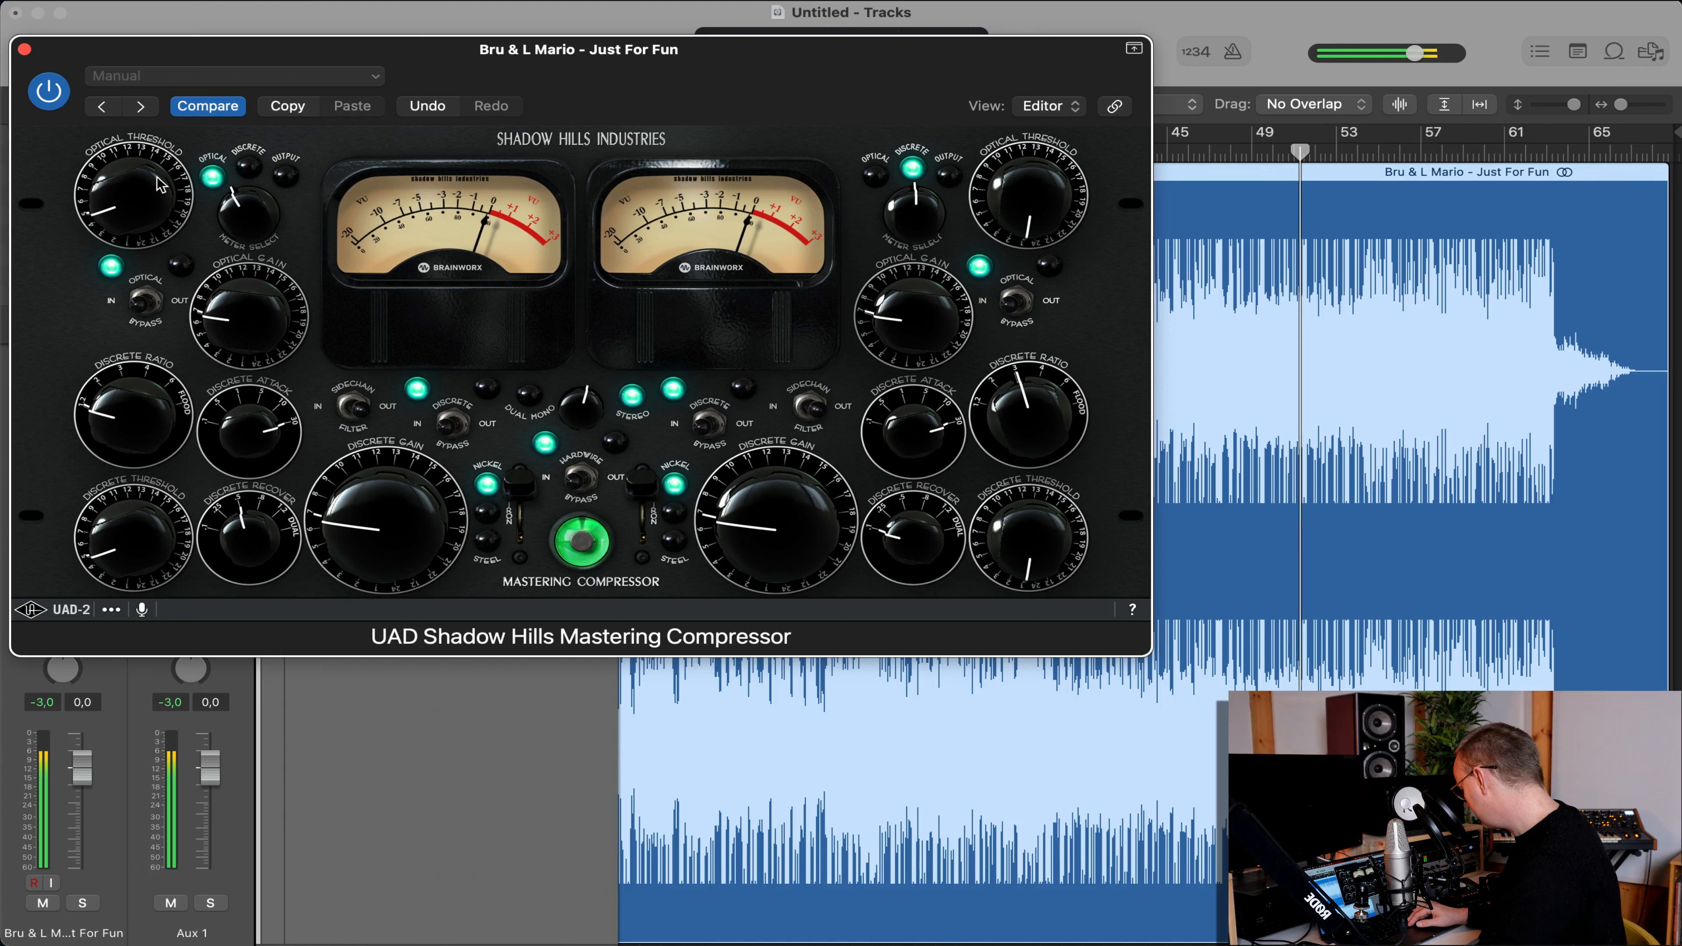
{"action": "left_click_drag", "start_coordinate": [162, 95], "coordinate": [159, 185]}
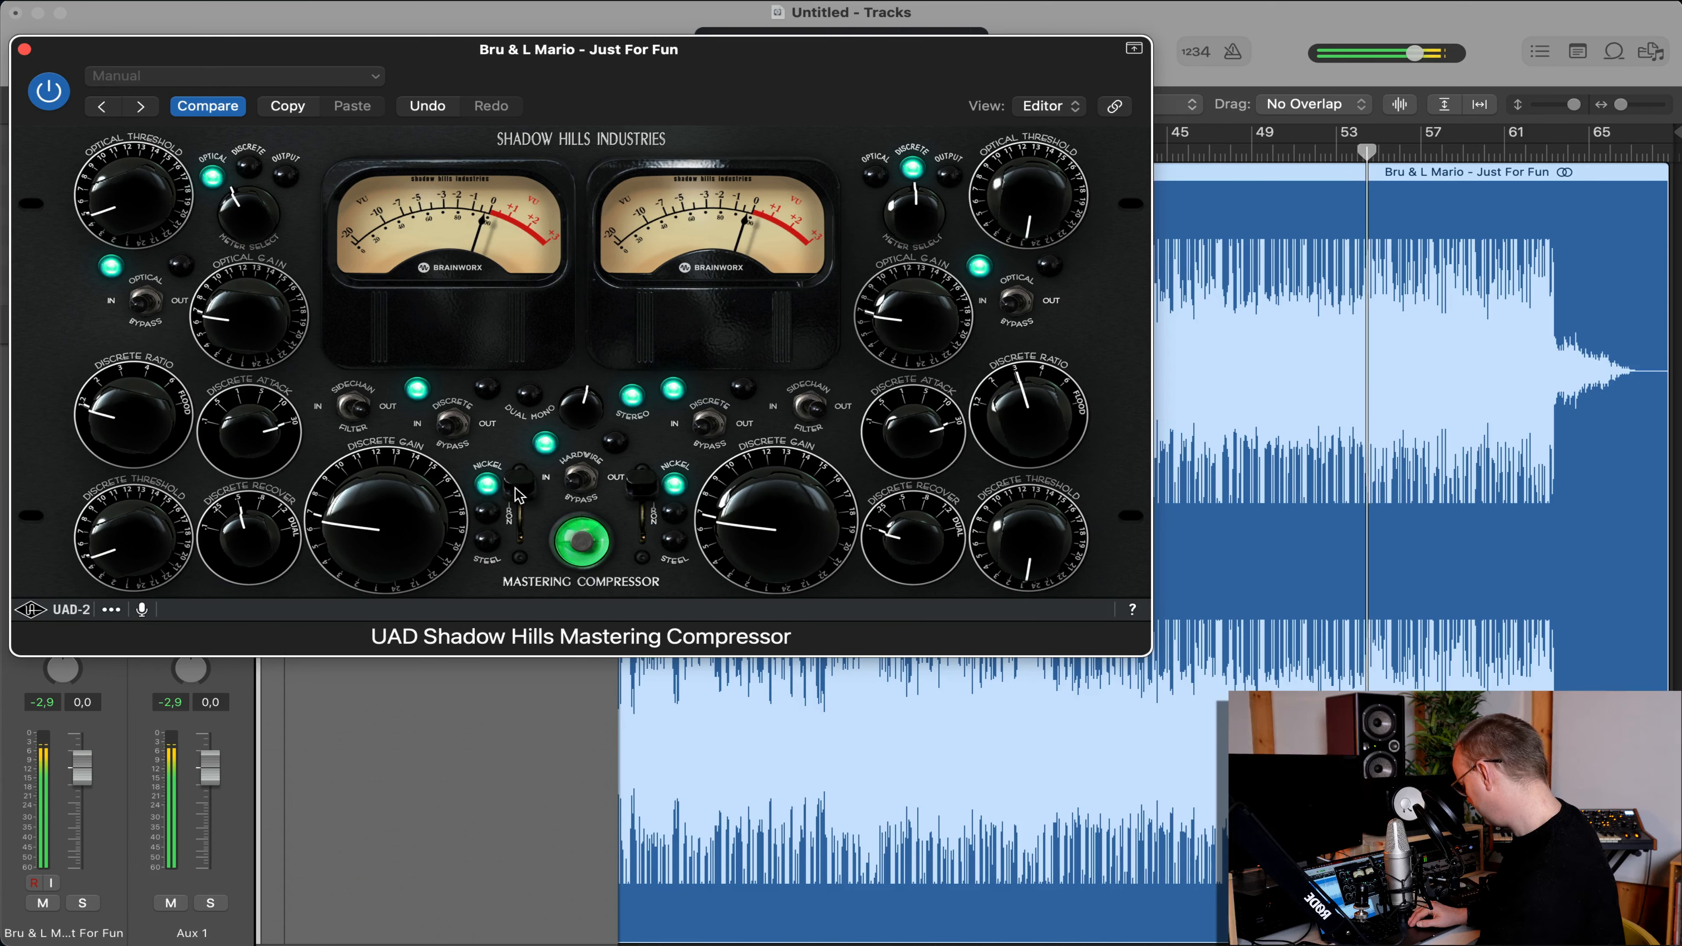
Try the compressor's Iron and Steel output transformers during playback and switch between them again with playback stopped.
{"action": "left_click", "coordinate": [520, 516]}
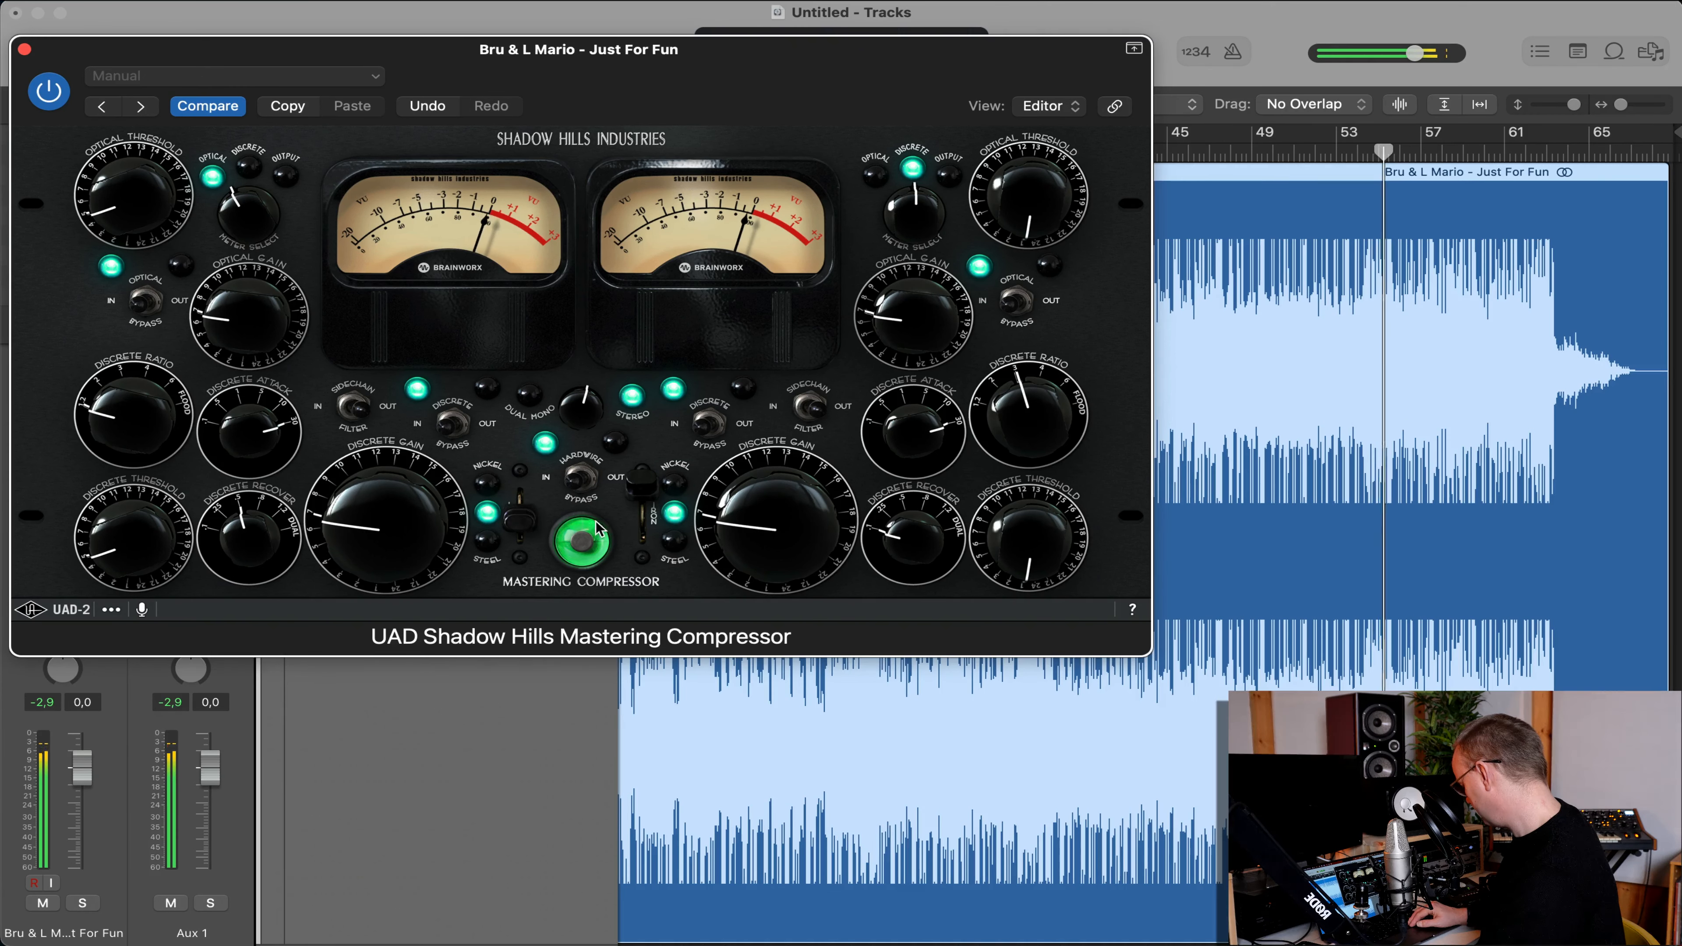
{"action": "left_click", "coordinate": [518, 563]}
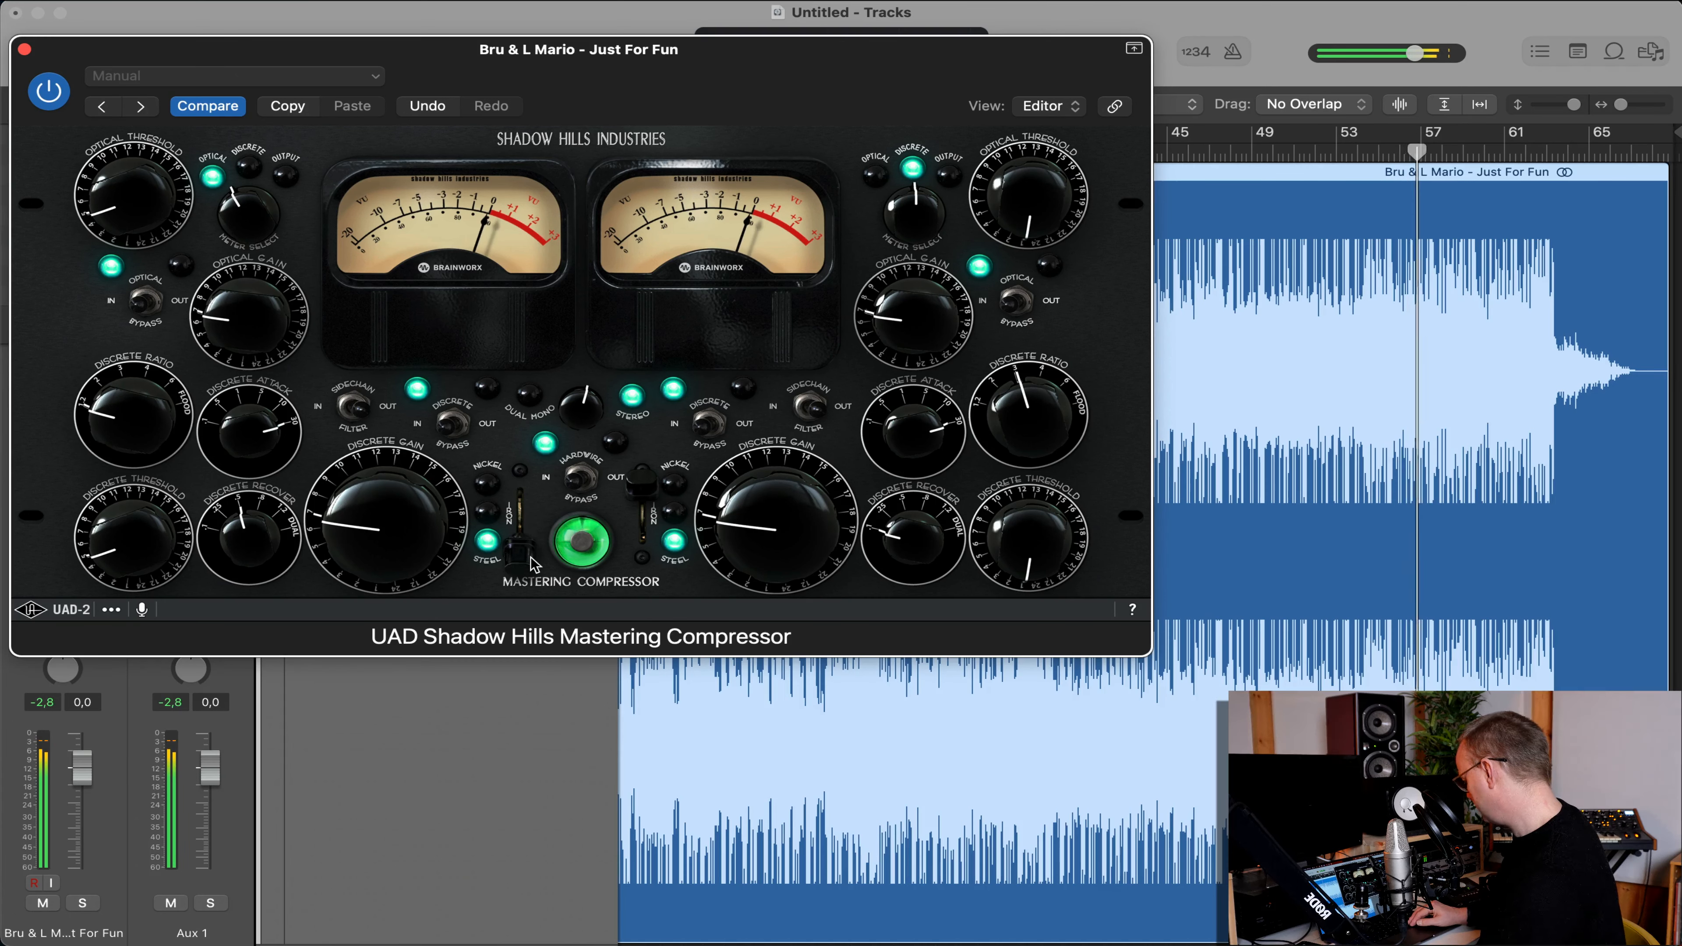
{"action": "left_click", "coordinate": [532, 531]}
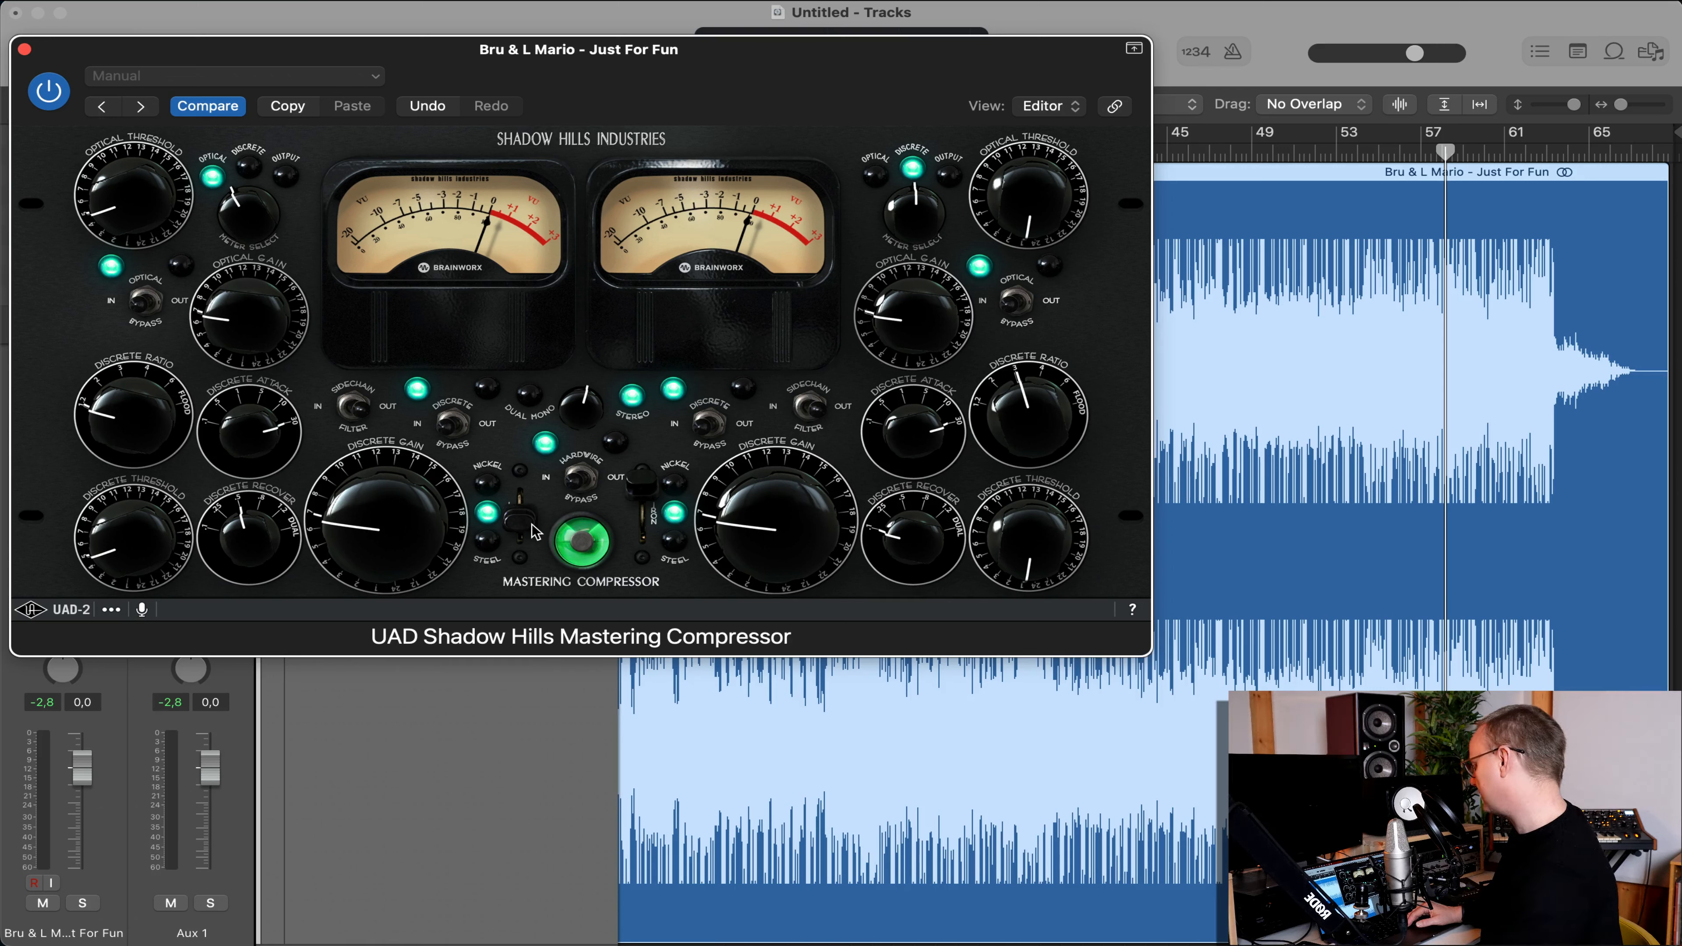
{"action": "mouse_move", "coordinate": [535, 530]}
{"action": "left_mouse_down"}
{"action": "mouse_move", "coordinate": [534, 558]}
{"action": "mouse_move", "coordinate": [539, 489]}
{"action": "mouse_move", "coordinate": [541, 523]}
{"action": "left_mouse_up"}
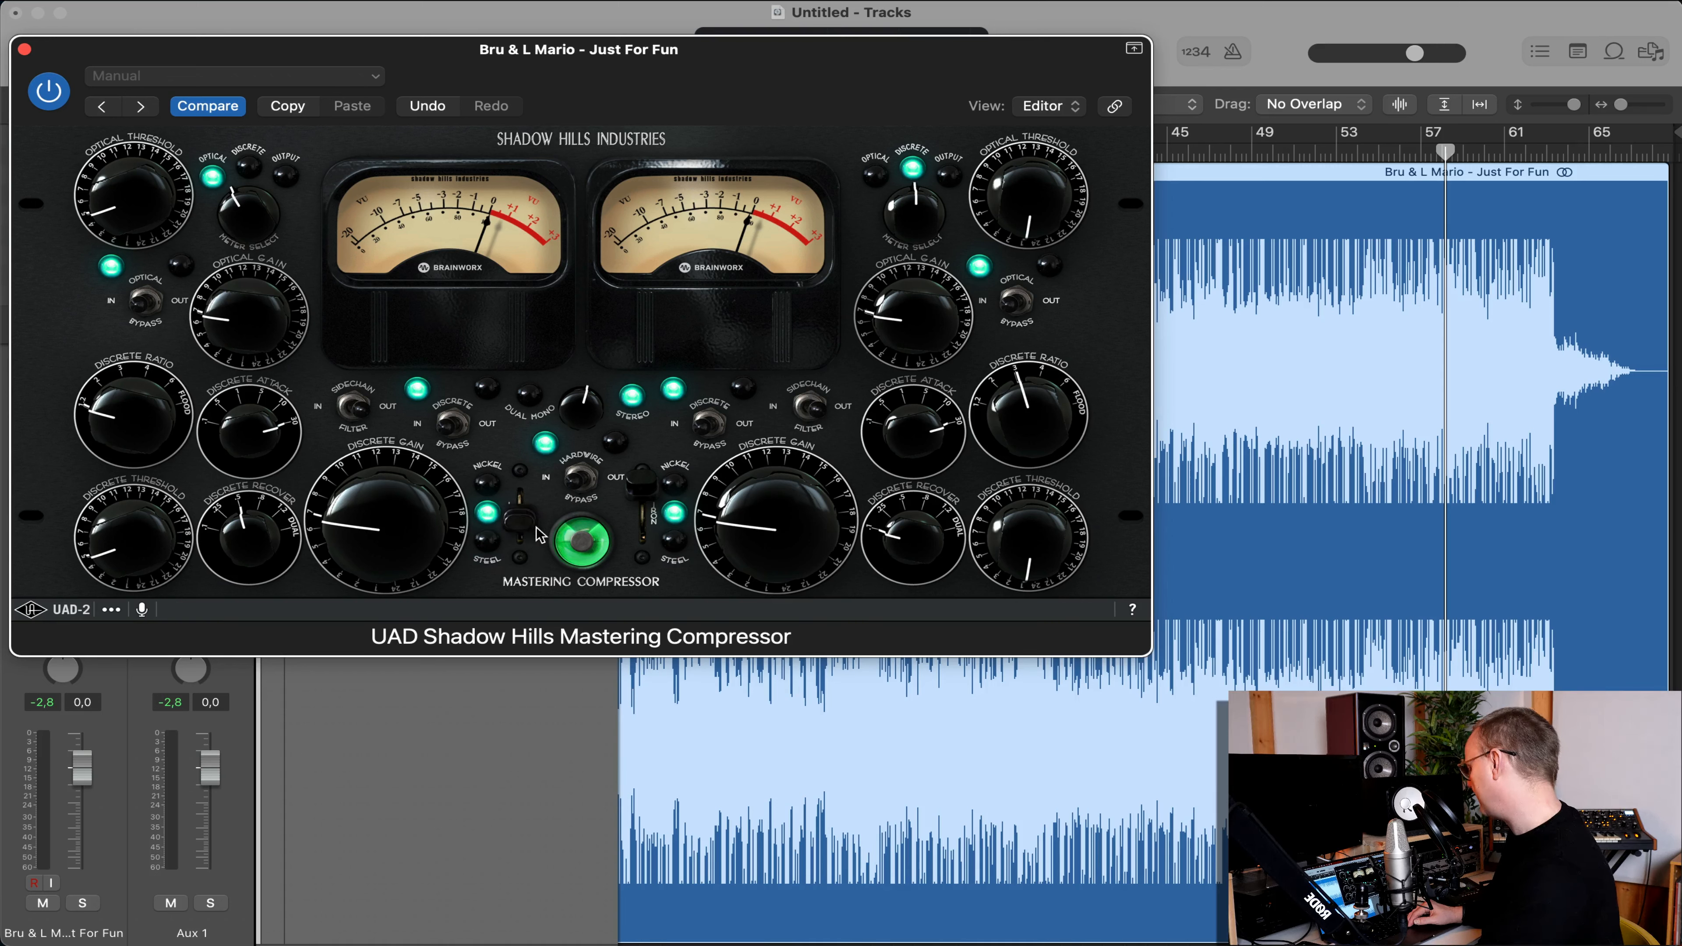
{"action": "left_click_drag", "start_coordinate": [530, 523], "coordinate": [523, 565]}
{"action": "left_click_drag", "start_coordinate": [522, 564], "coordinate": [526, 510]}
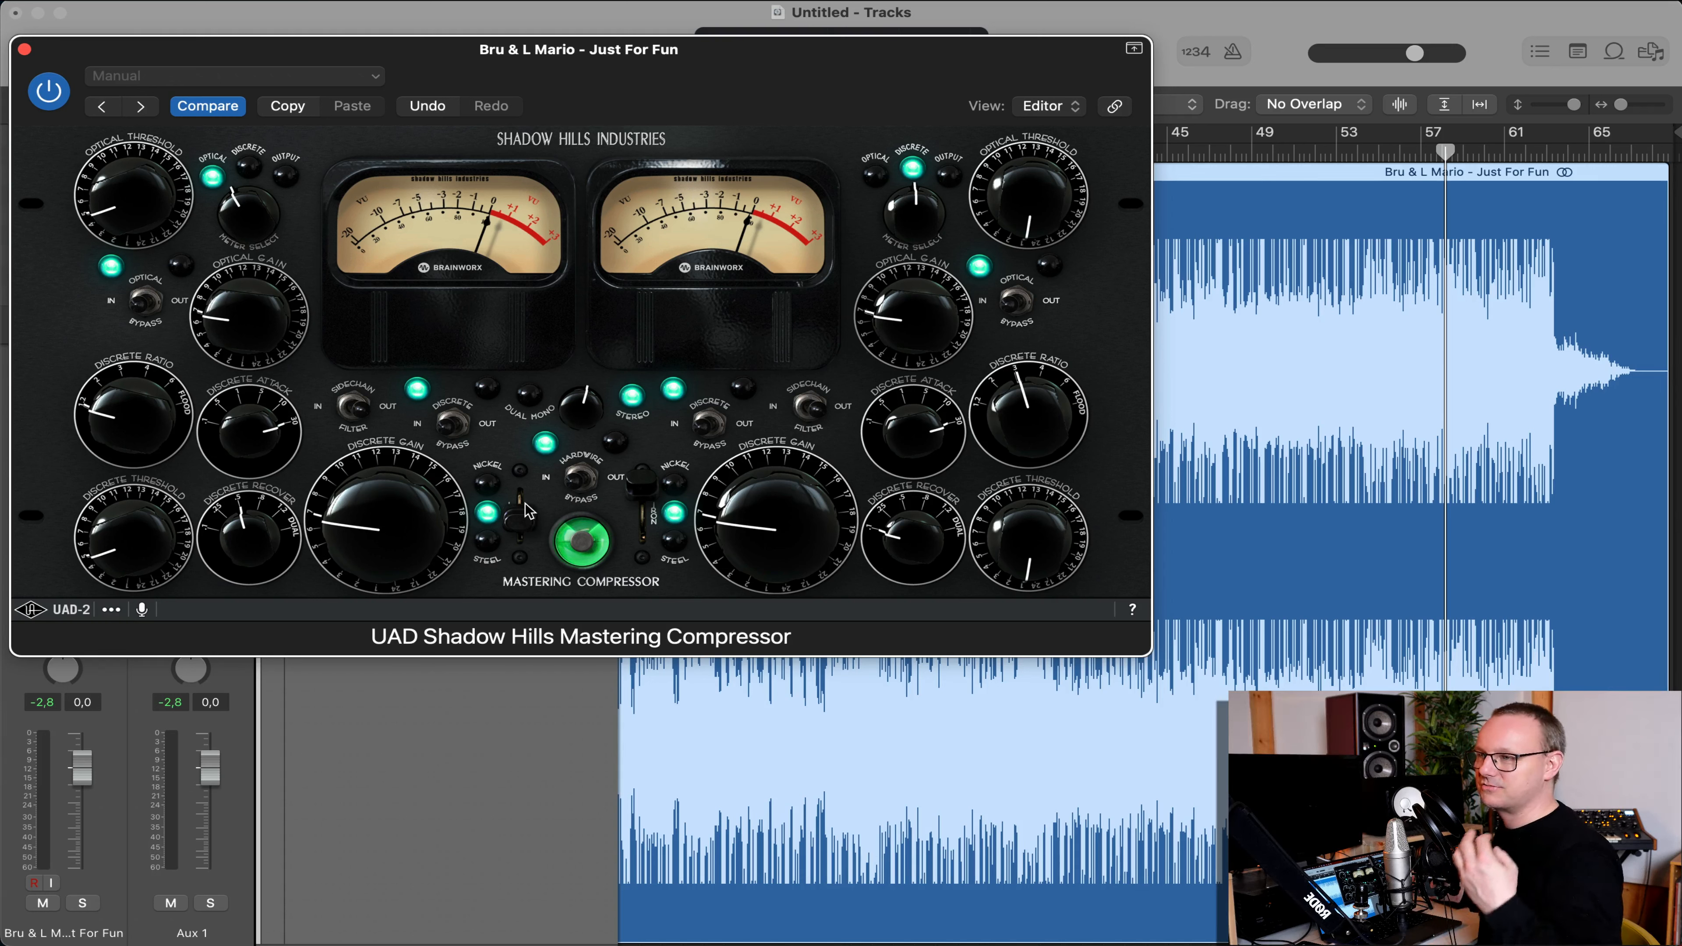
Compare the Nickel, Iron and Steel transformers during playback, stop, and close the compressor window with Nickel selected.
{"action": "left_click", "coordinate": [523, 510]}
{"action": "key", "text": "space"}
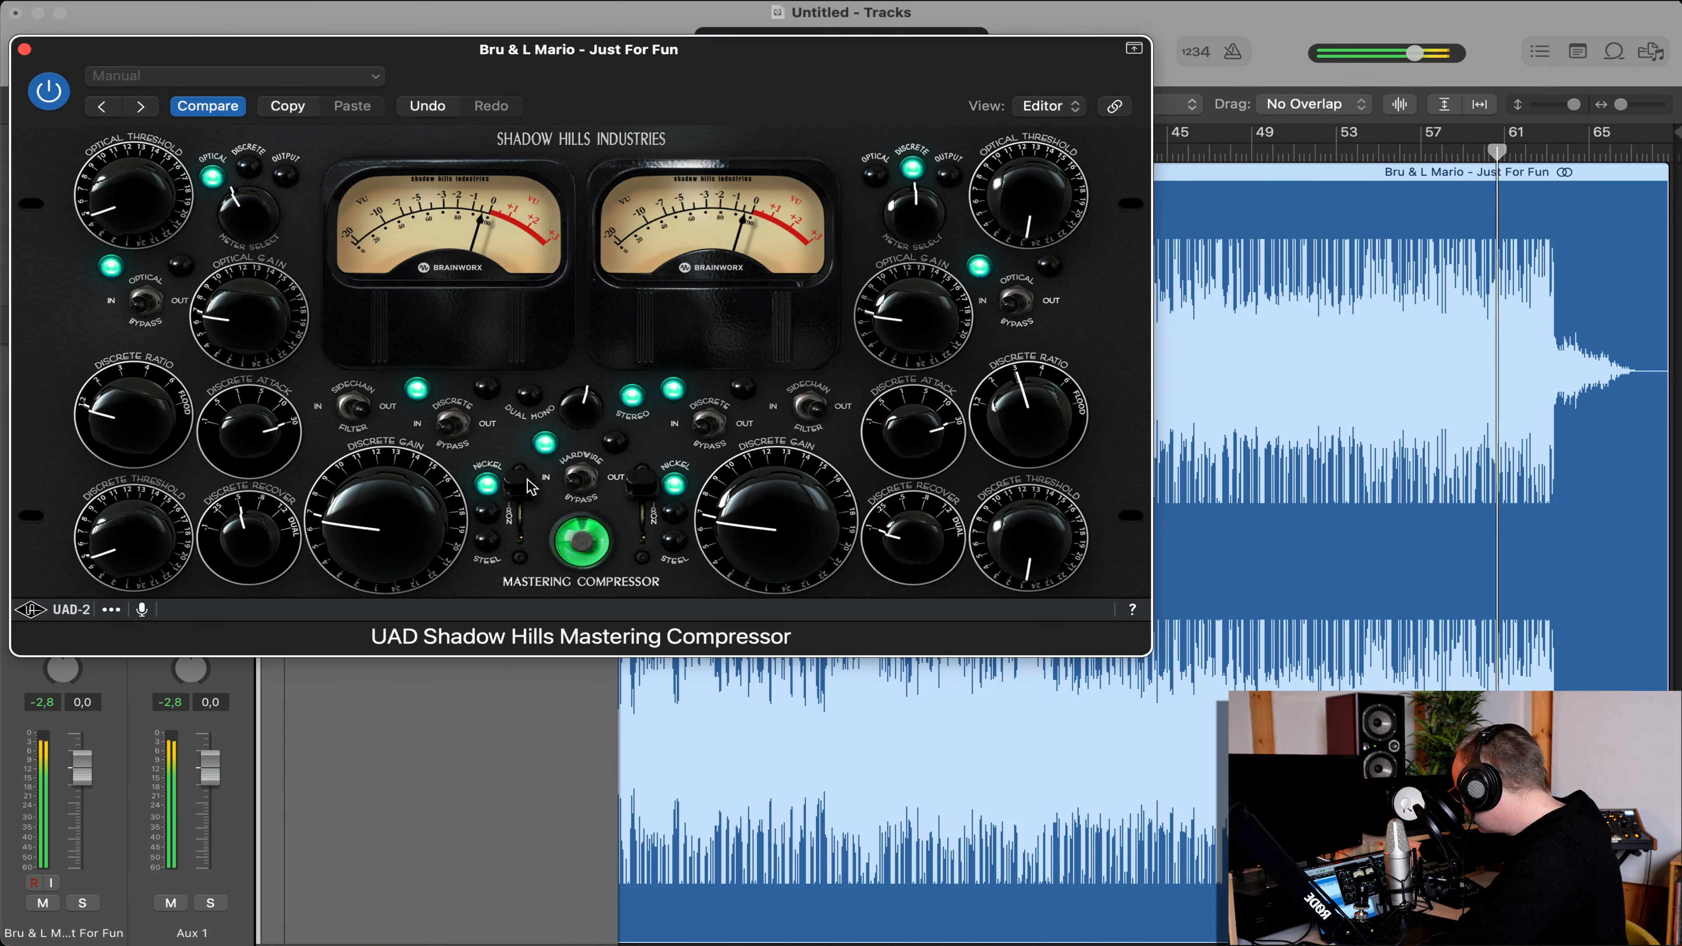
{"action": "left_click_drag", "start_coordinate": [526, 478], "coordinate": [525, 504]}
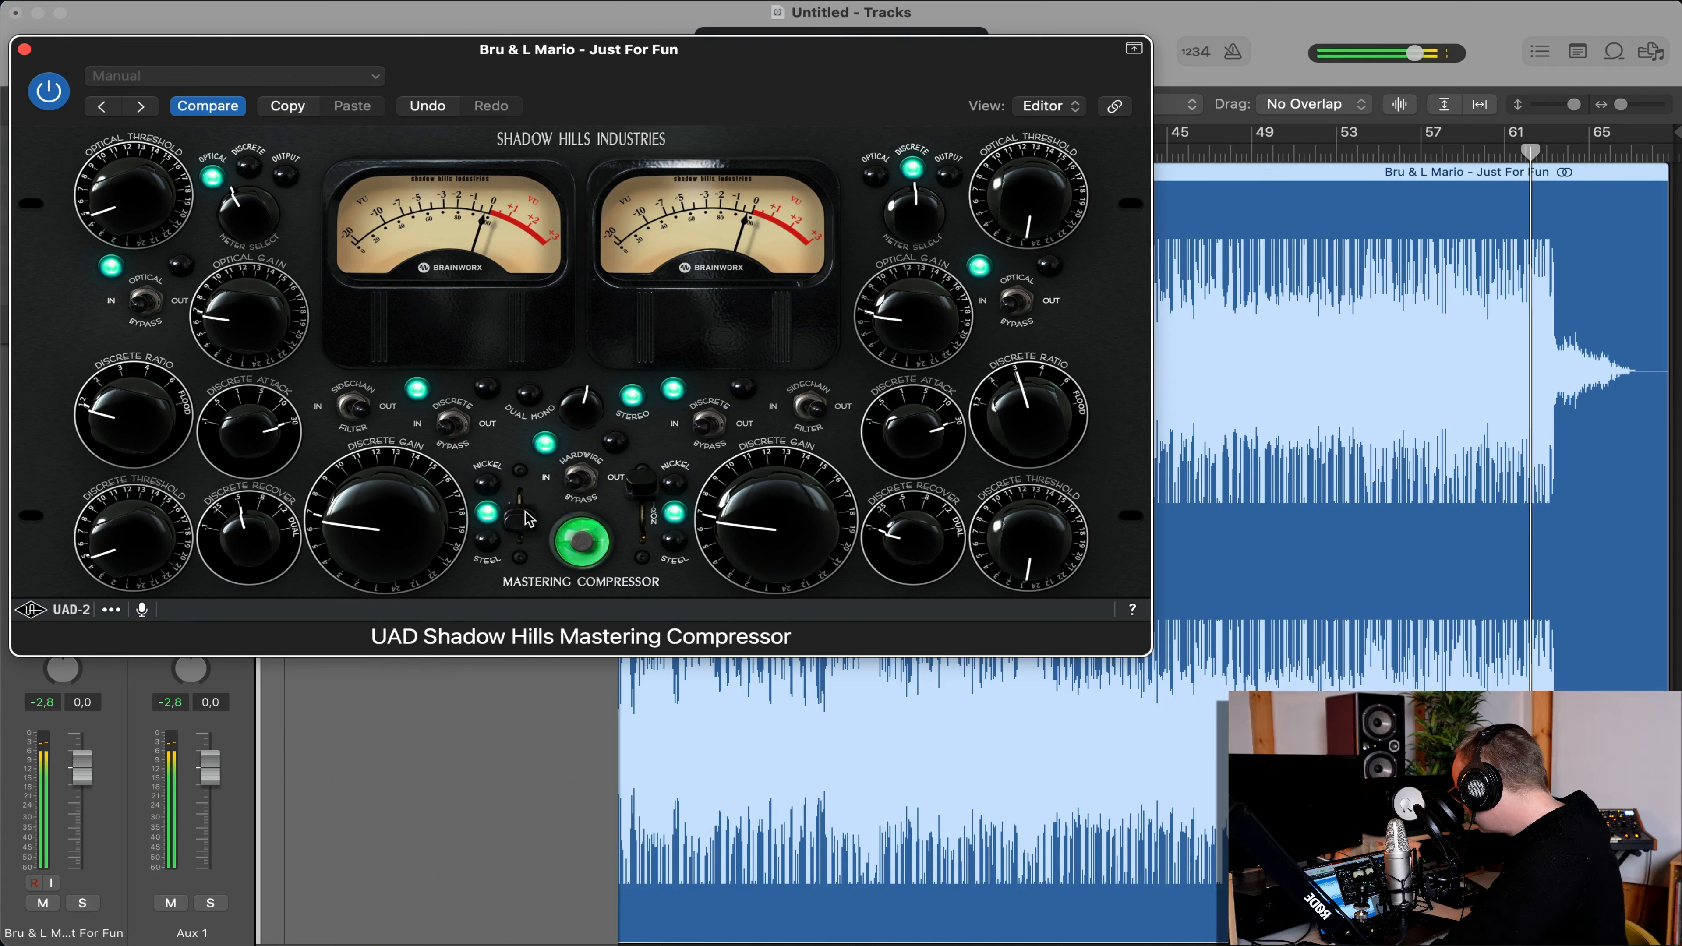
{"action": "left_click_drag", "start_coordinate": [524, 533], "coordinate": [525, 553]}
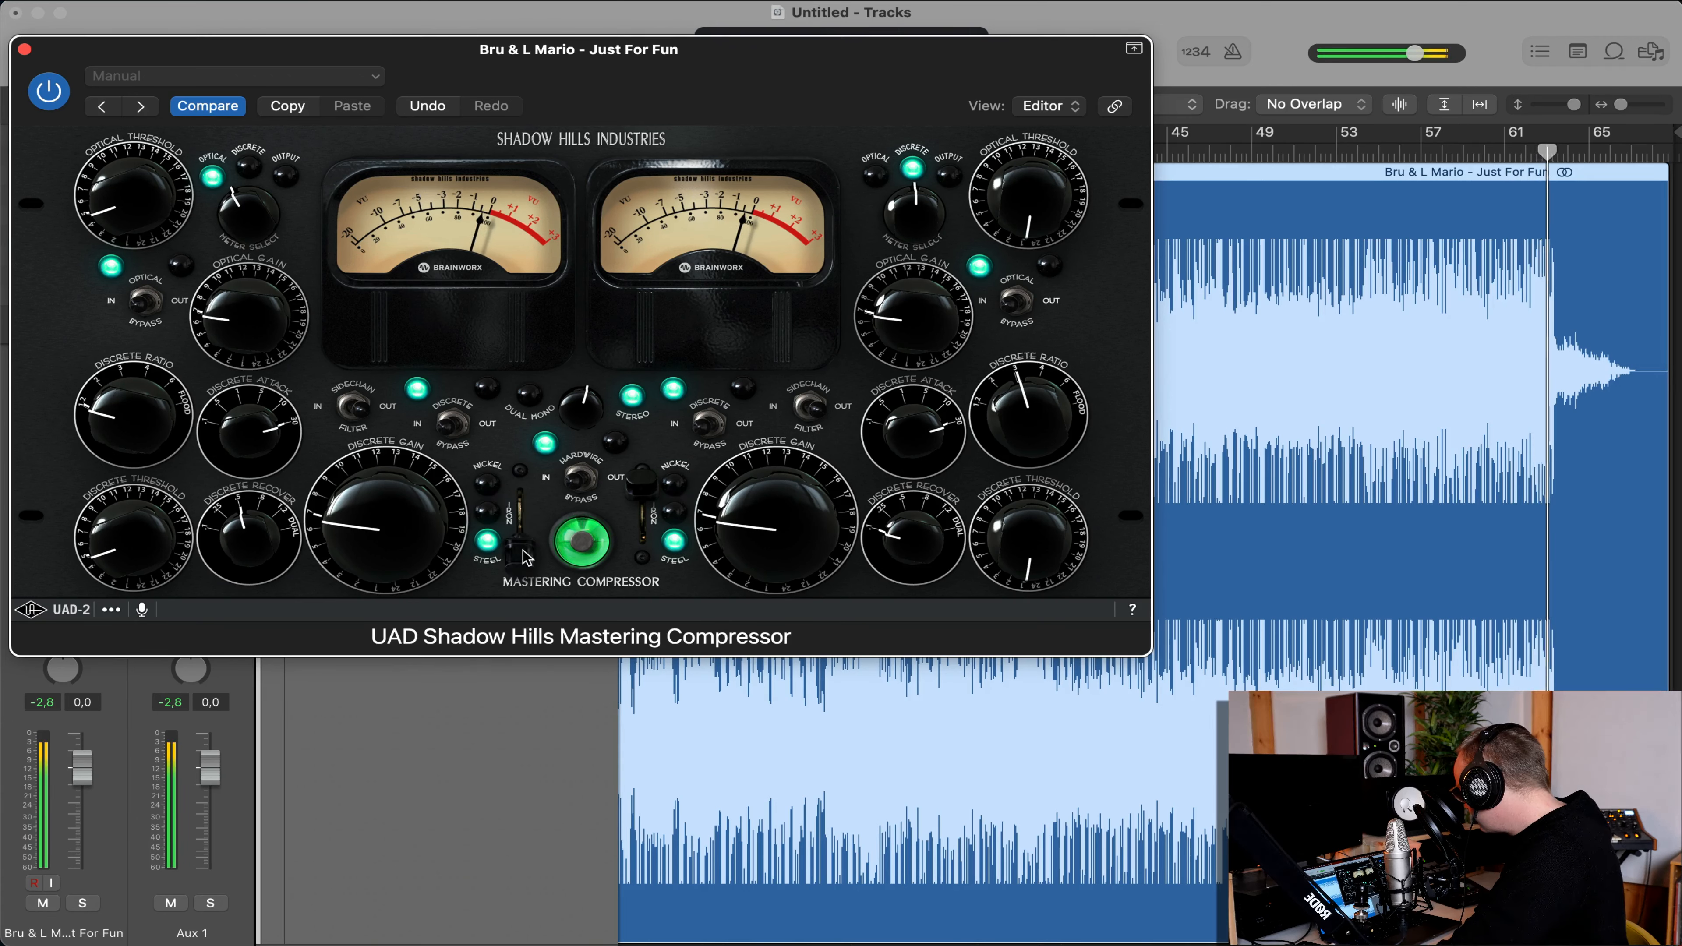
{"action": "key", "text": "space"}
{"action": "left_click", "coordinate": [24, 48]}
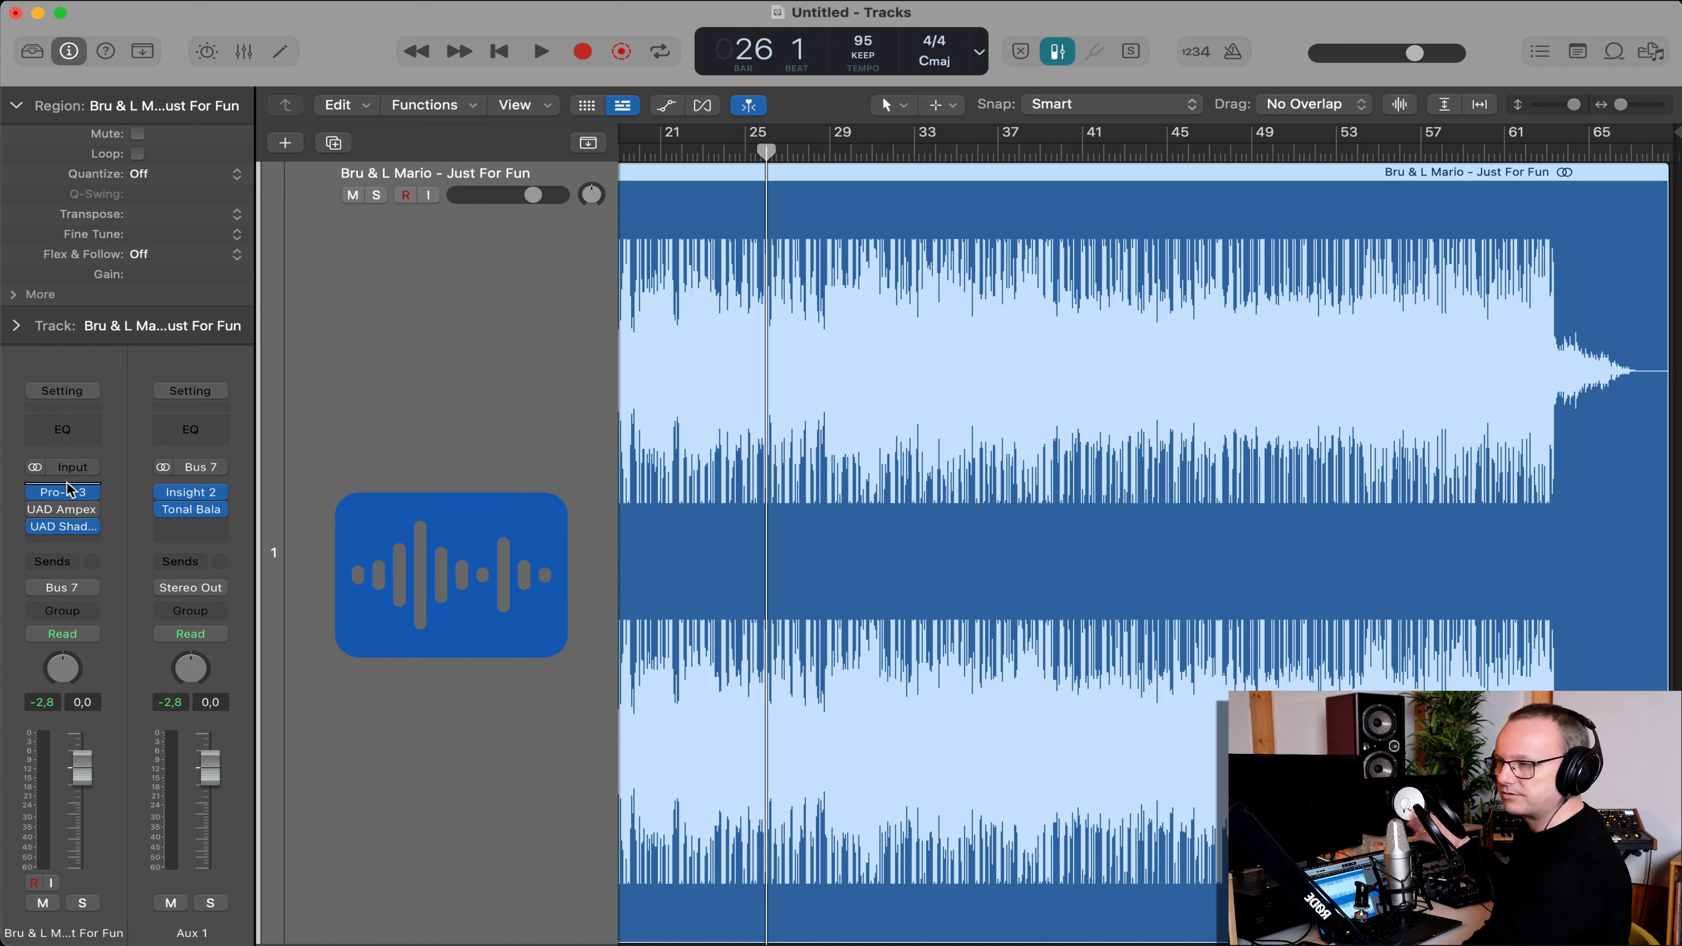
Reactivate the UAD Ampex tape machine and slightly lower the Shadow Hills discrete gain during playback, resetting the channel's peak reading.
{"action": "left_click", "coordinate": [36, 510]}
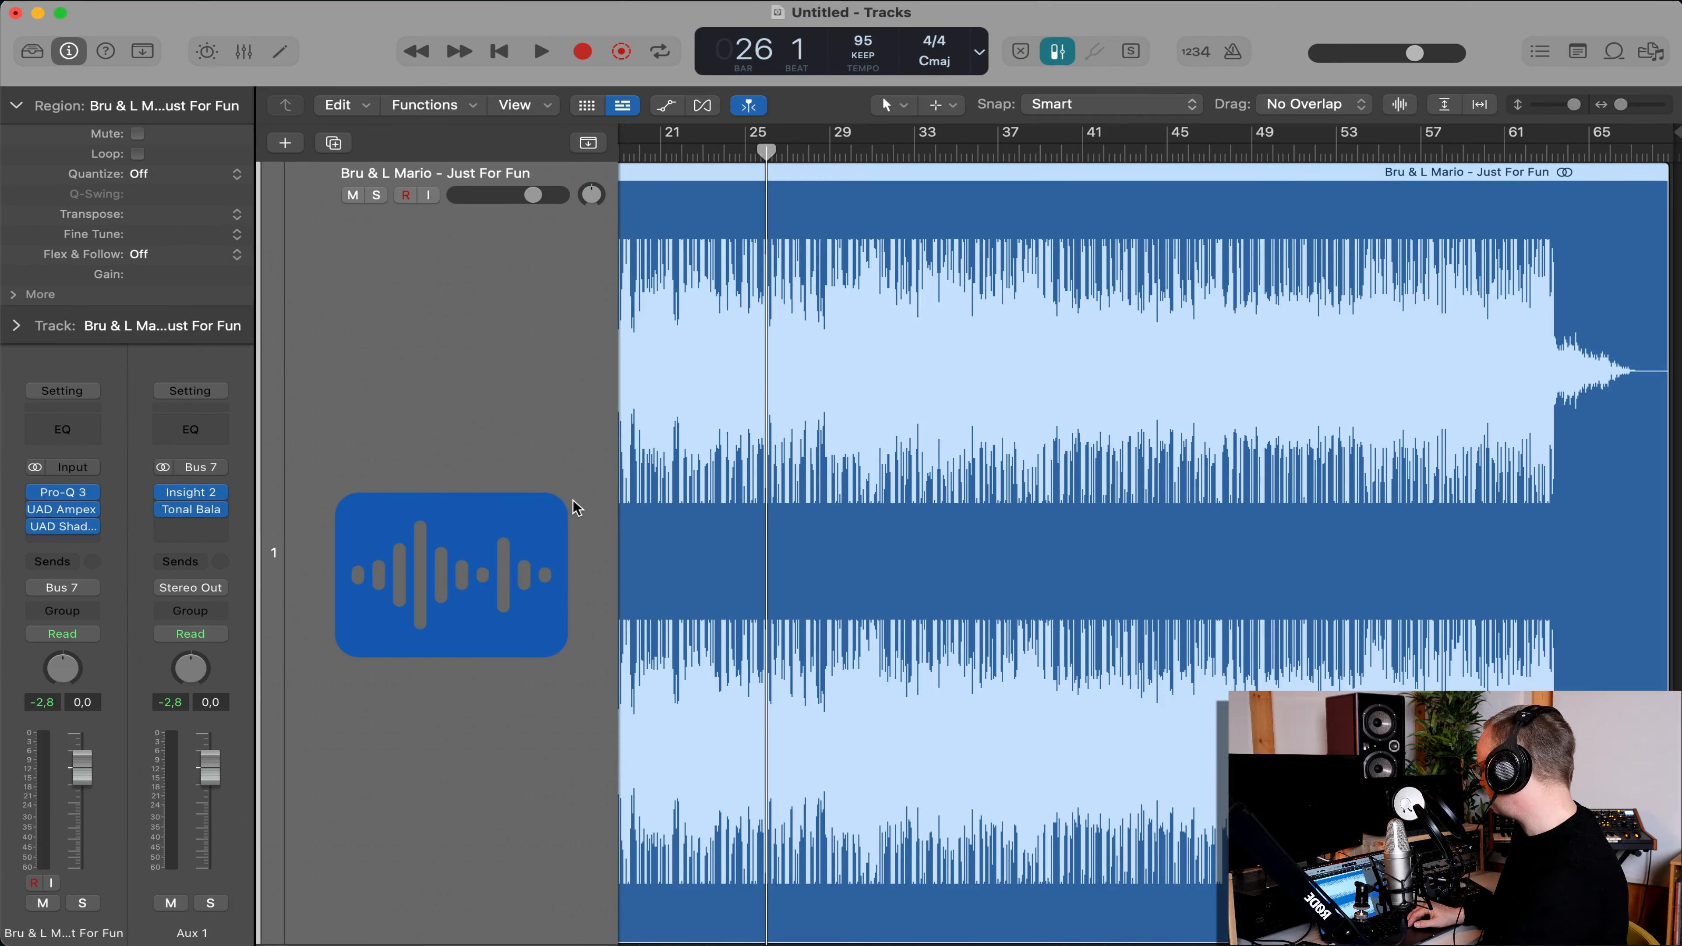
{"action": "key", "text": "space"}
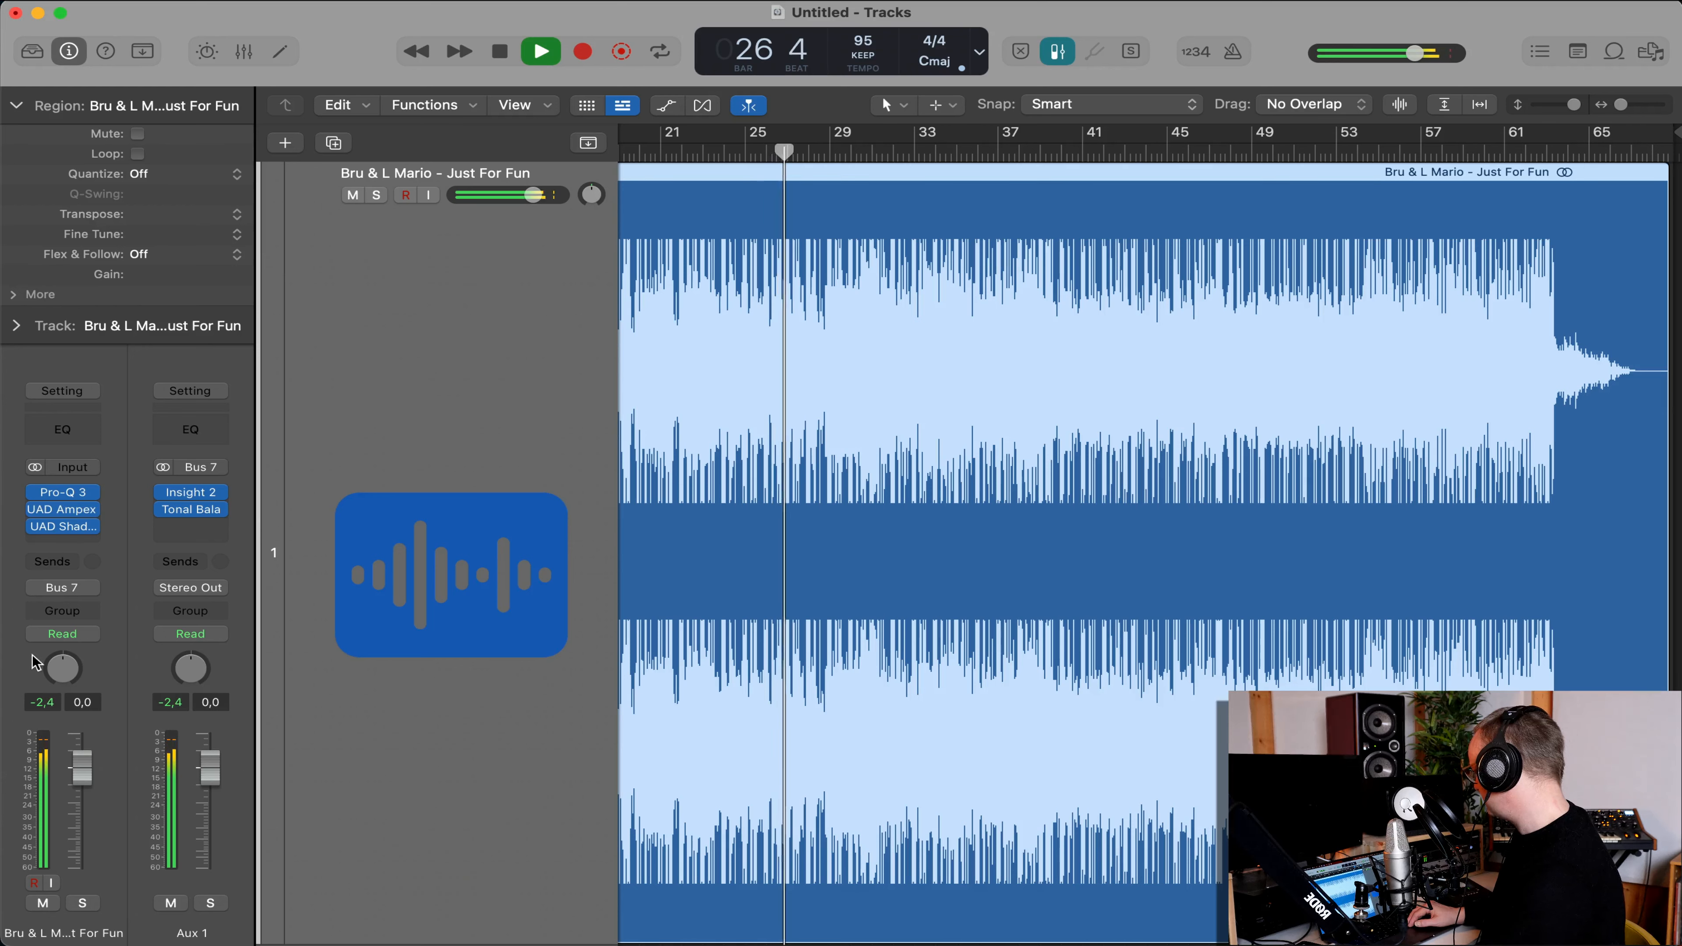
{"action": "left_click", "coordinate": [64, 527]}
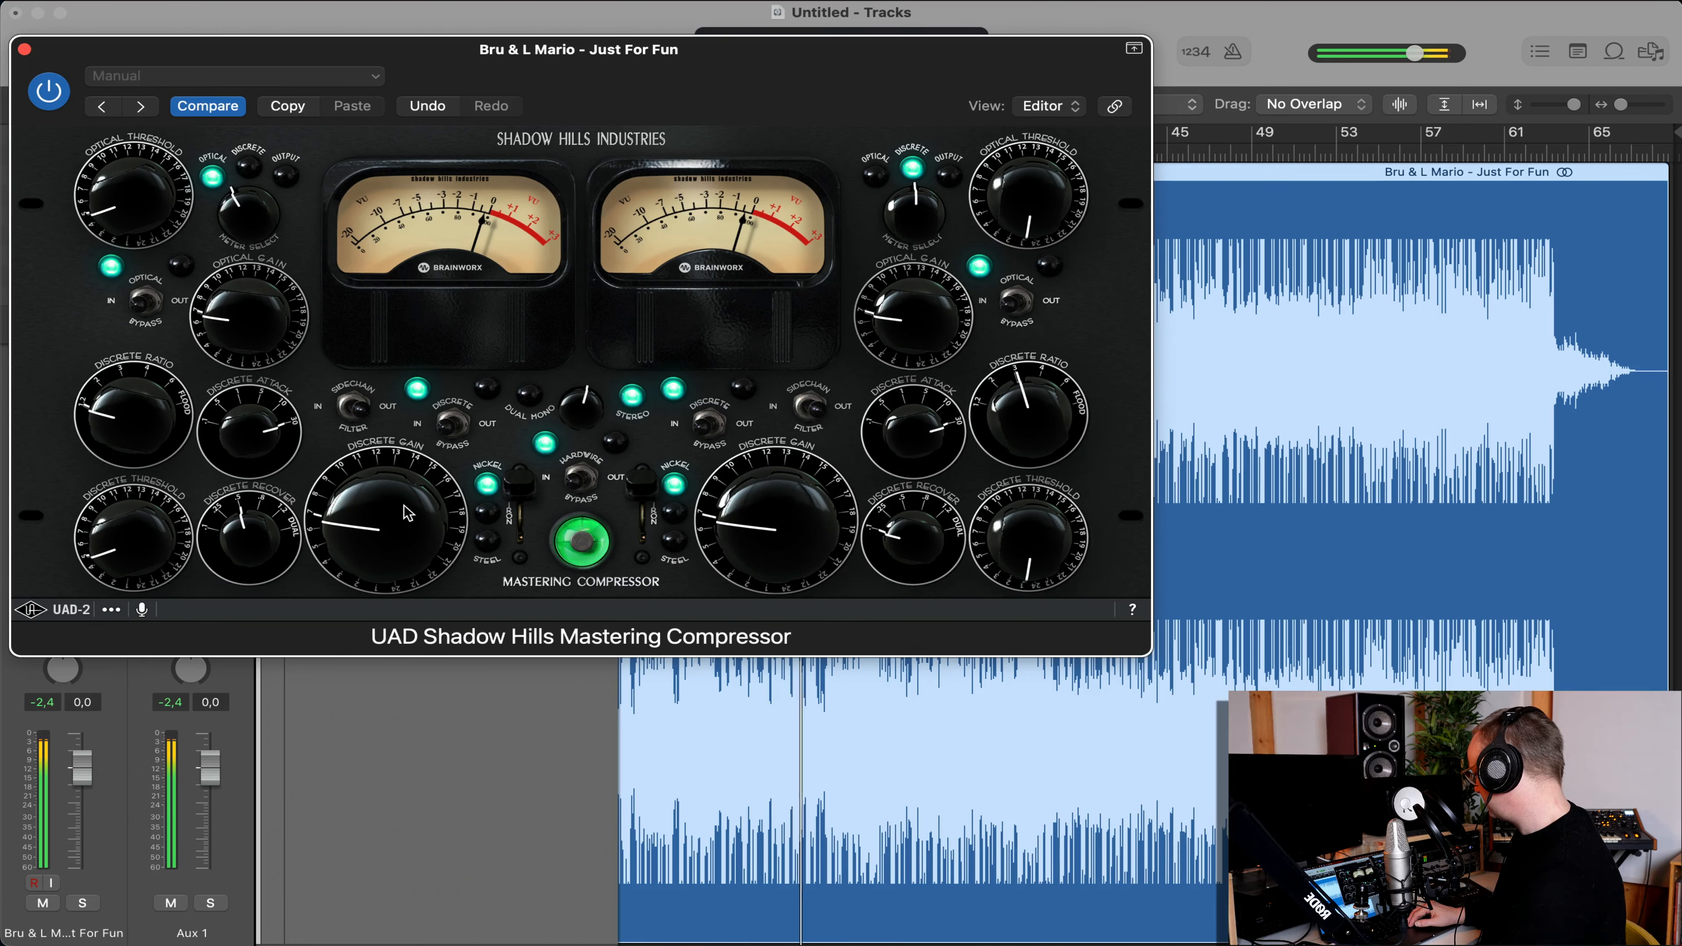
{"action": "left_click", "coordinate": [28, 716]}
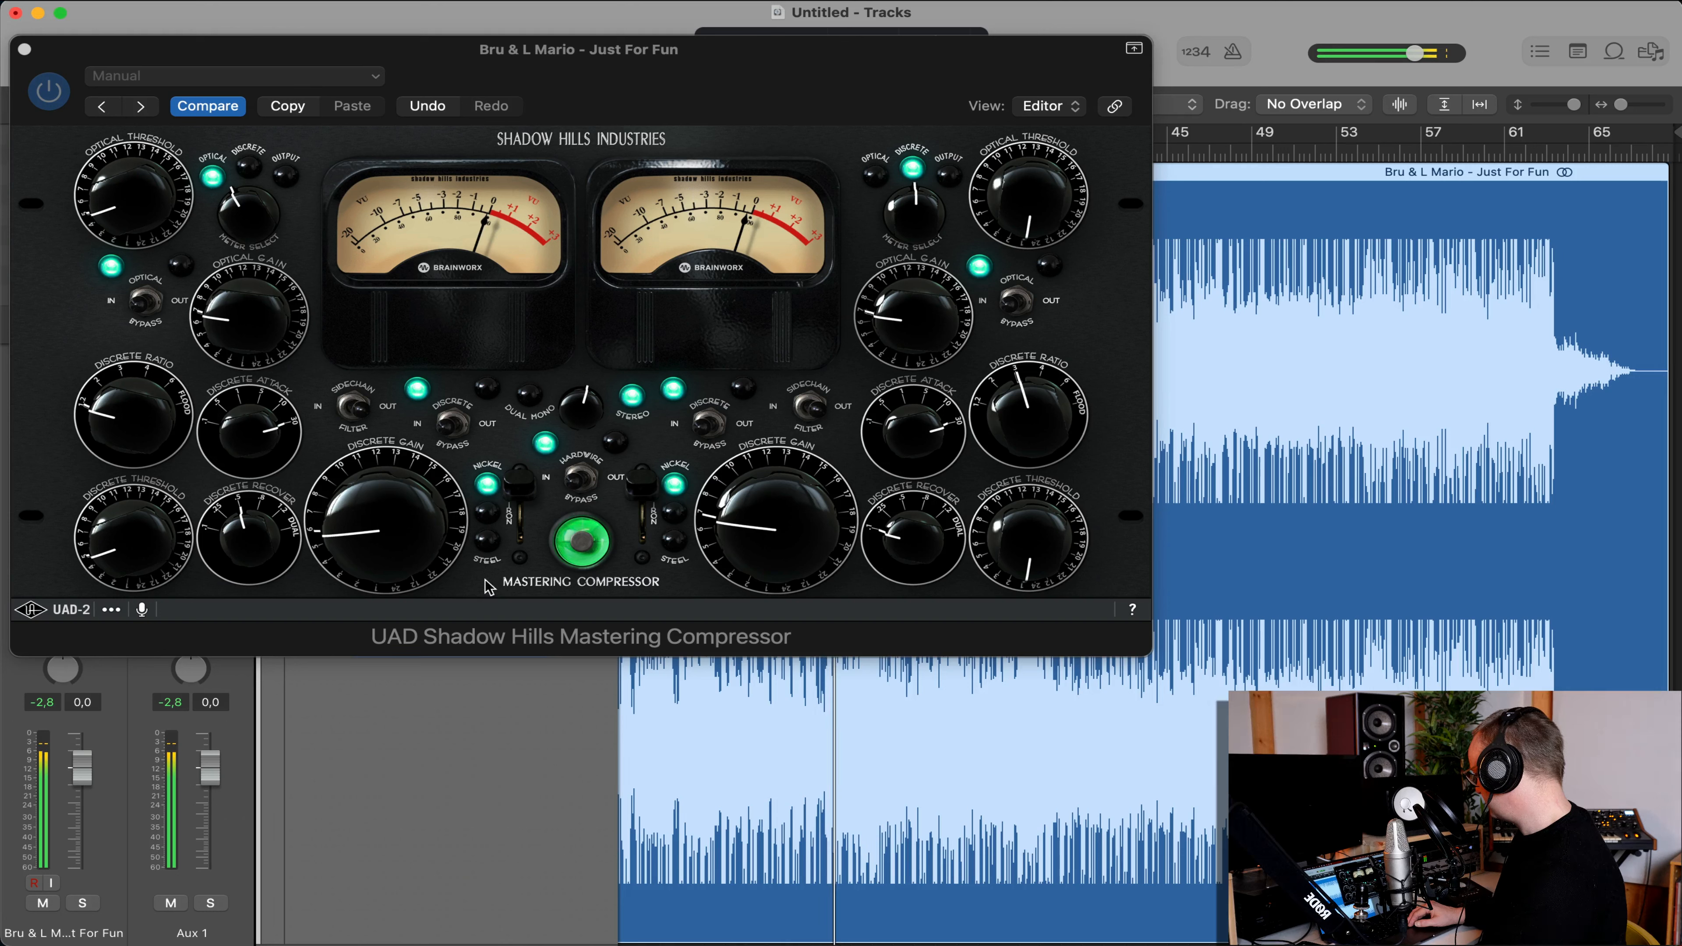
Lower the Shadow Hills discrete gain slightly further, reset the channel's peak reading, and close the compressor window.
{"action": "left_click", "coordinate": [400, 543]}
{"action": "left_click_drag", "start_coordinate": [400, 543], "coordinate": [397, 549]}
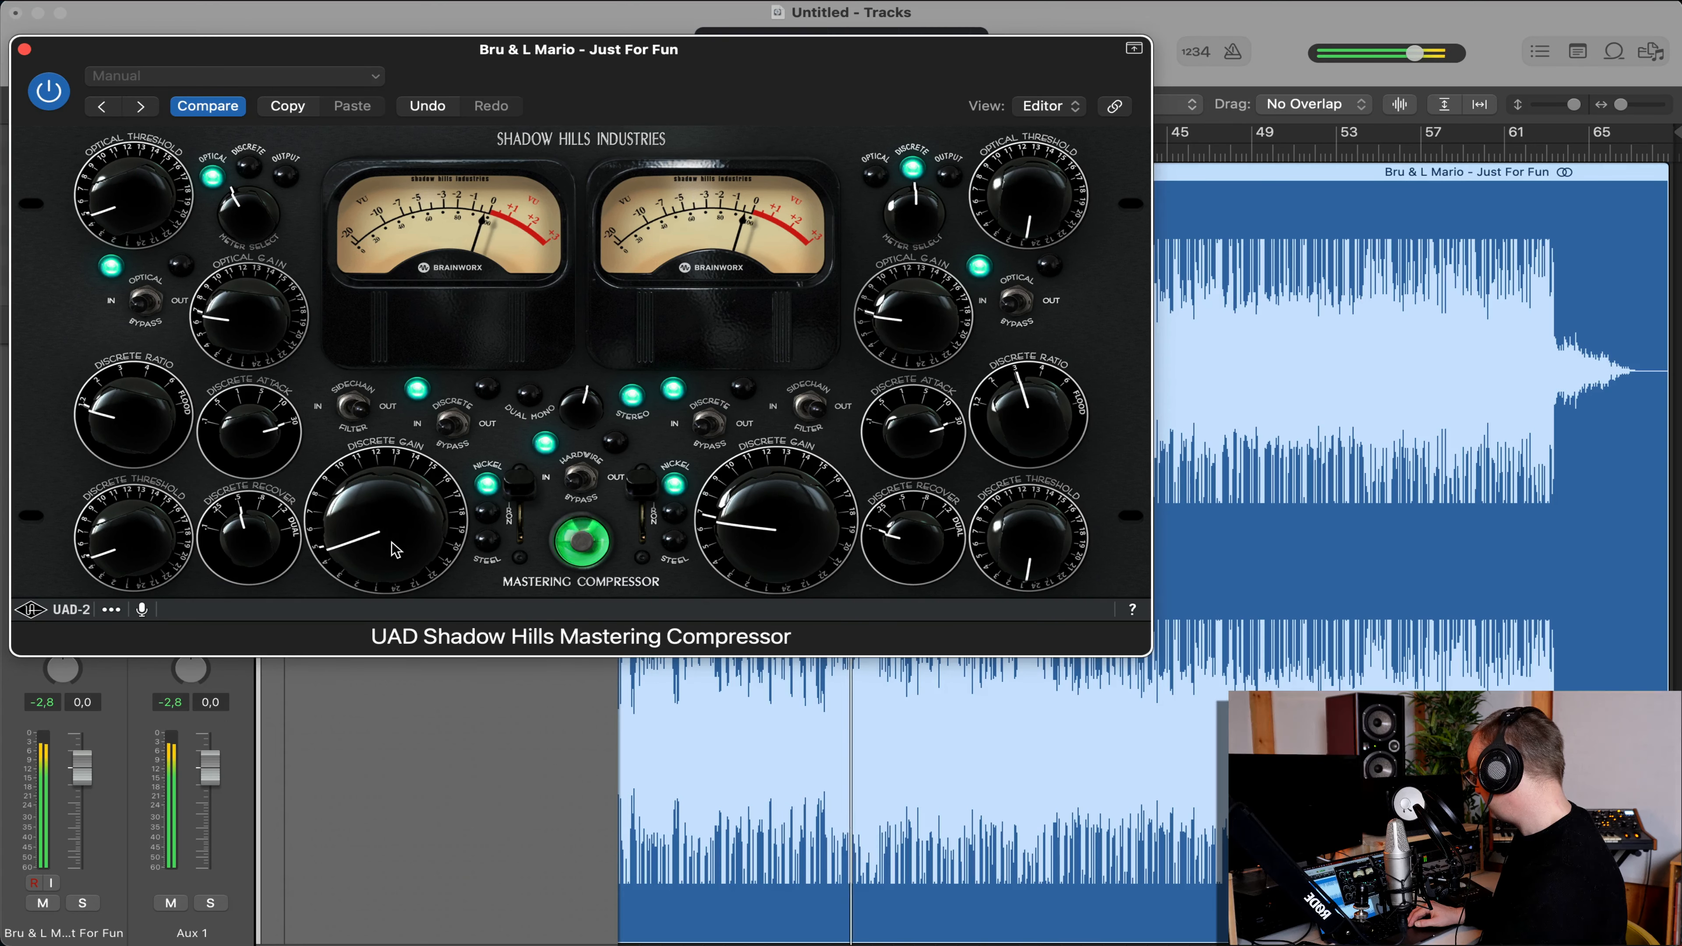
{"action": "left_click", "coordinate": [44, 705]}
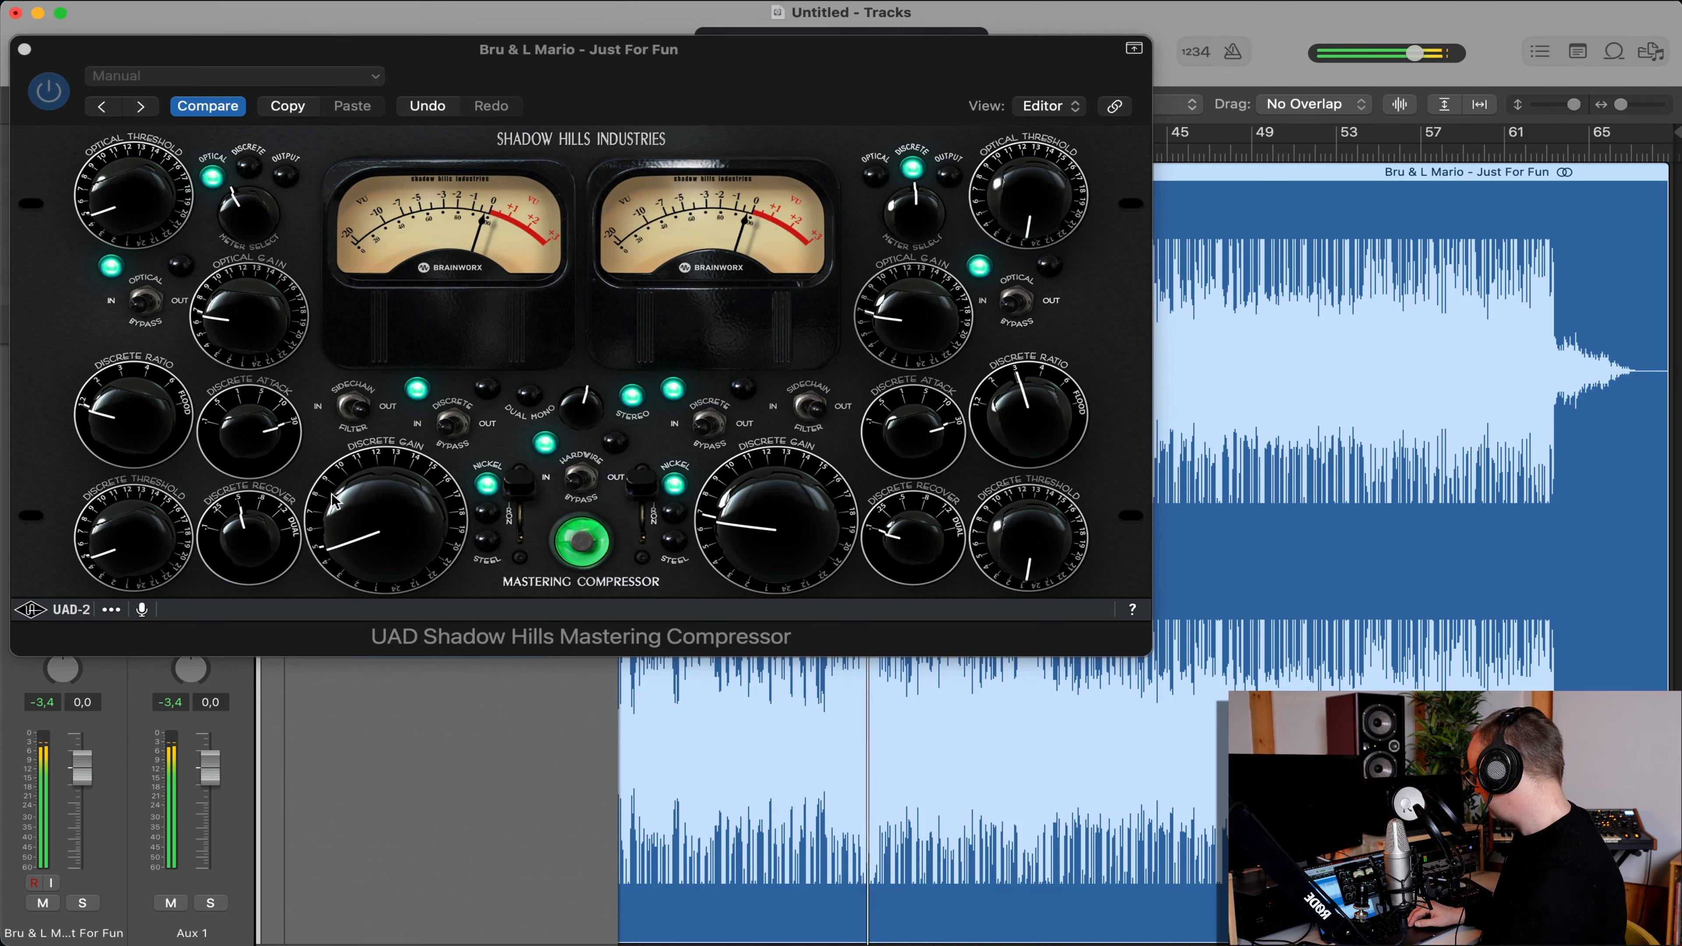
{"action": "left_click", "coordinate": [24, 50]}
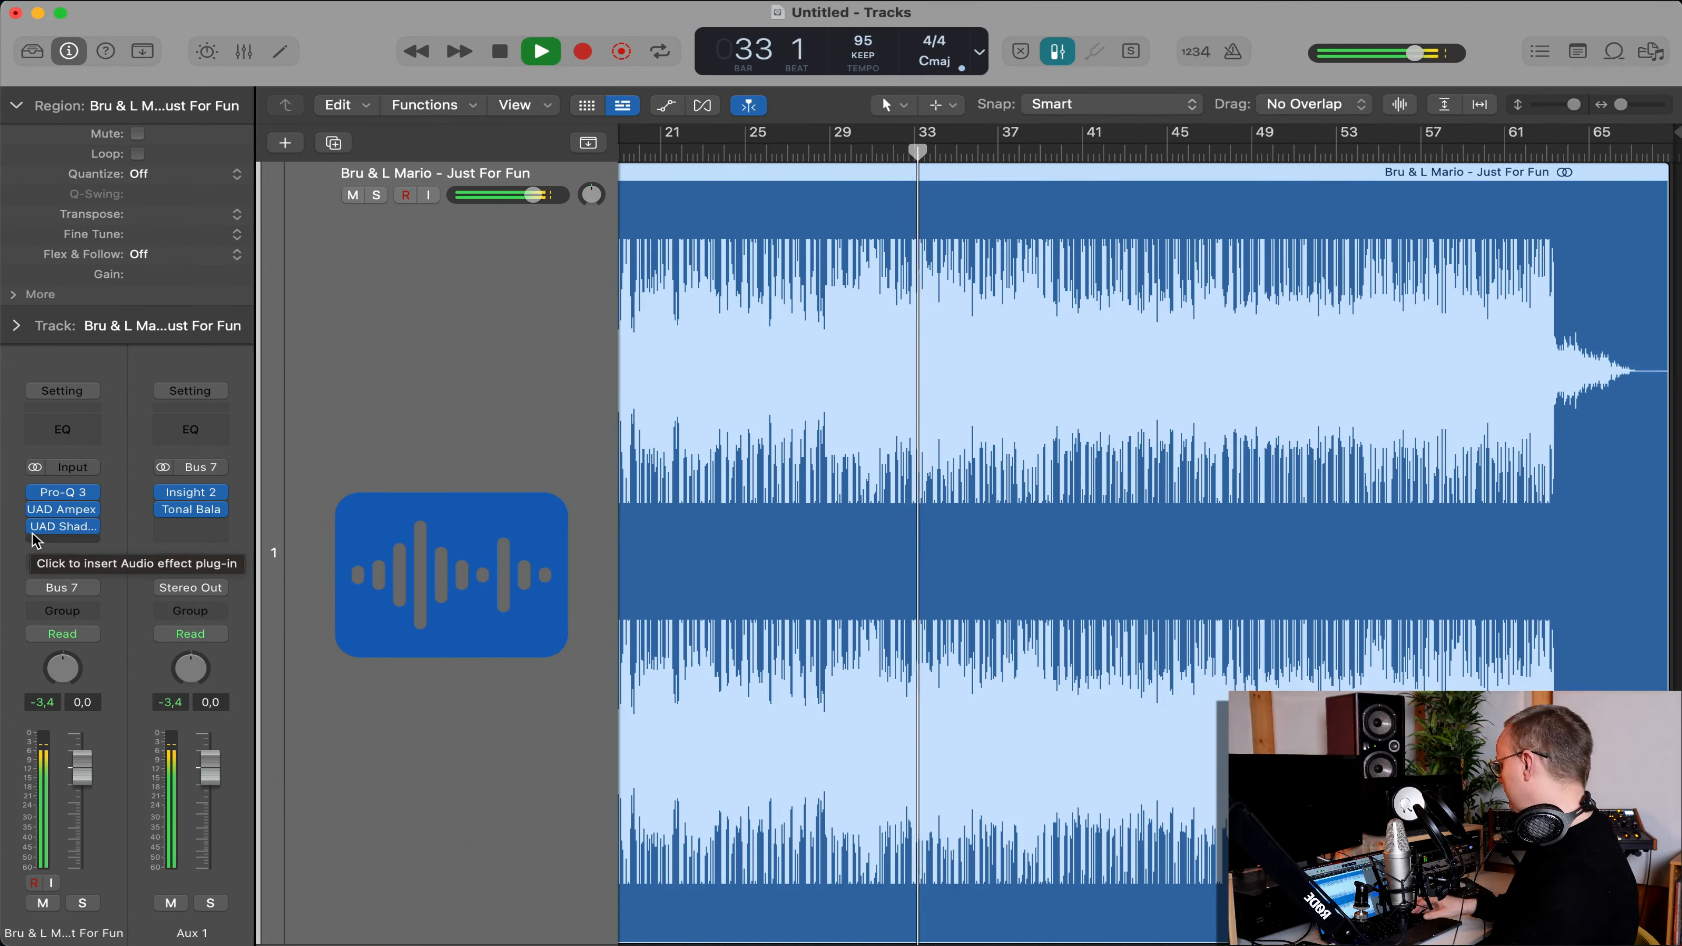
Stop playback, insert FabFilter Pro-L 2 after the Shadow Hills compressor, and raise its gain to about +22.4 dB with output at -11.4 dB.
{"action": "left_click_drag", "start_coordinate": [41, 526], "coordinate": [40, 490]}
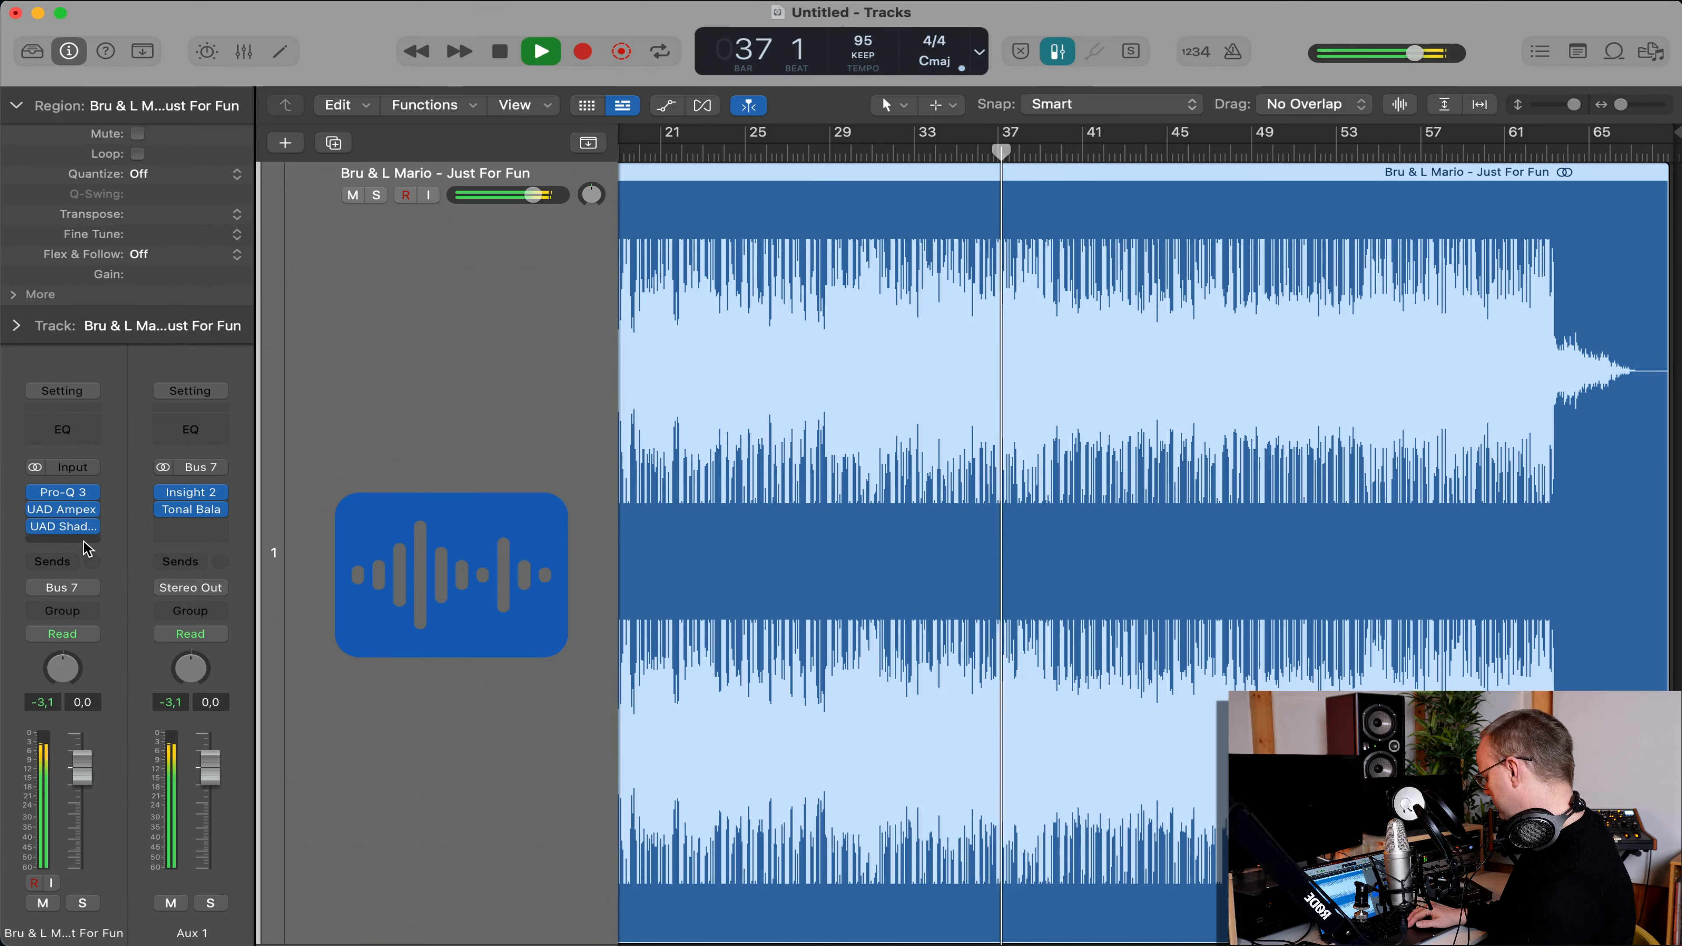
{"action": "key", "text": "space"}
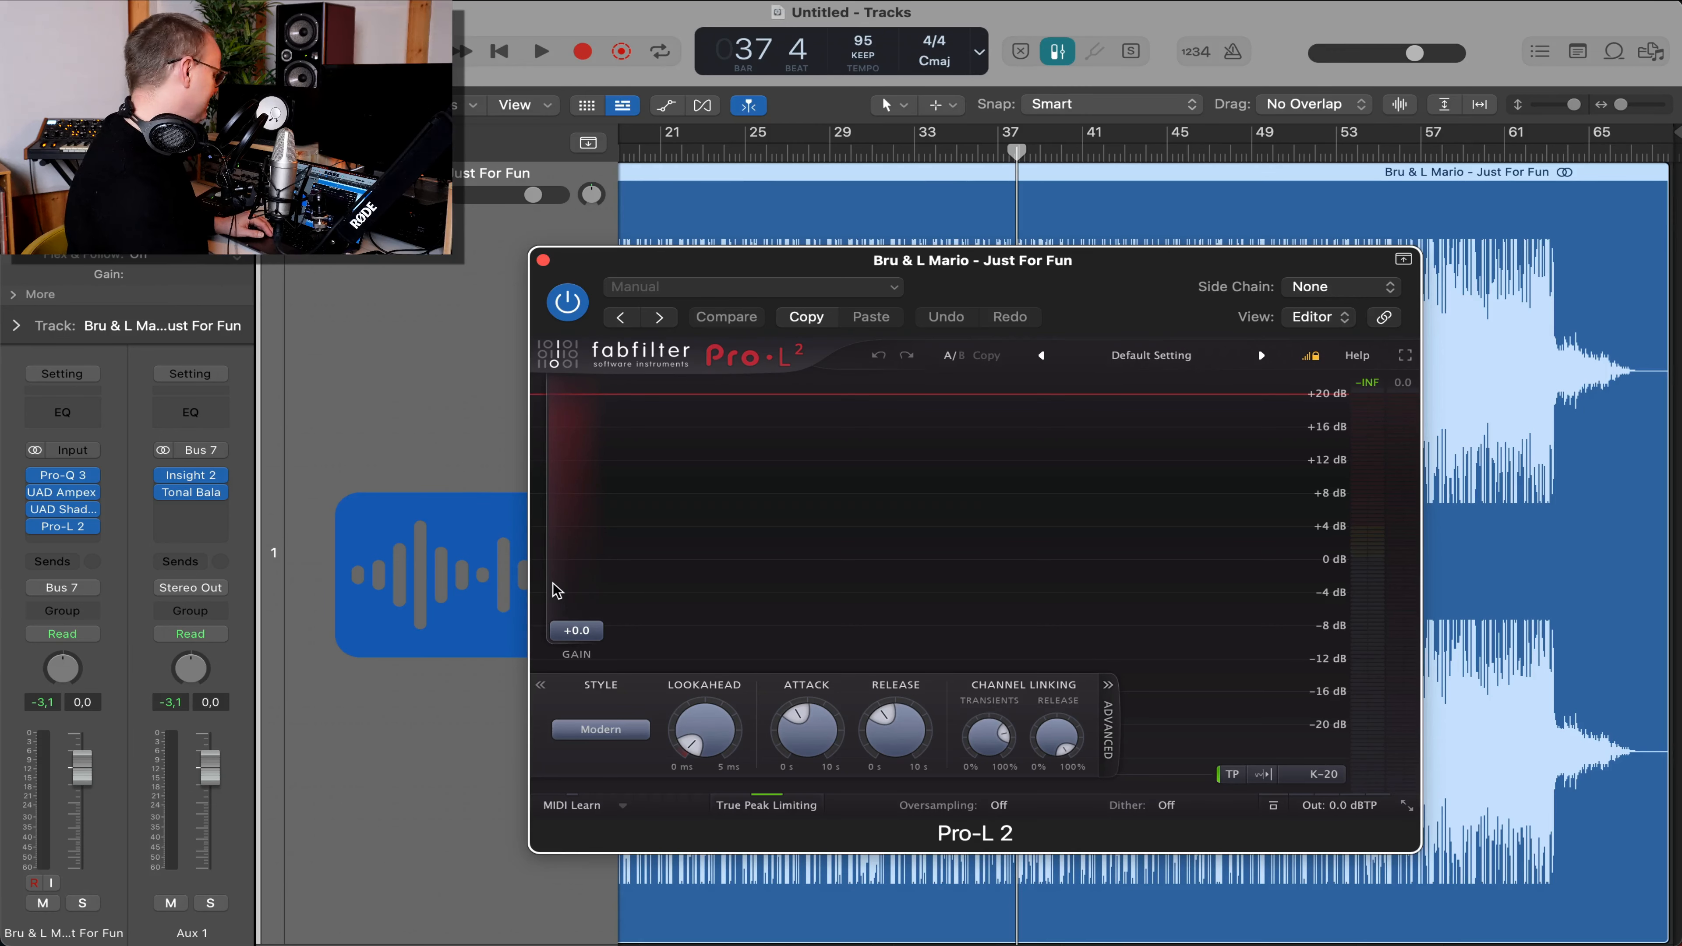
{"action": "left_click_drag", "start_coordinate": [575, 629], "coordinate": [571, 457]}
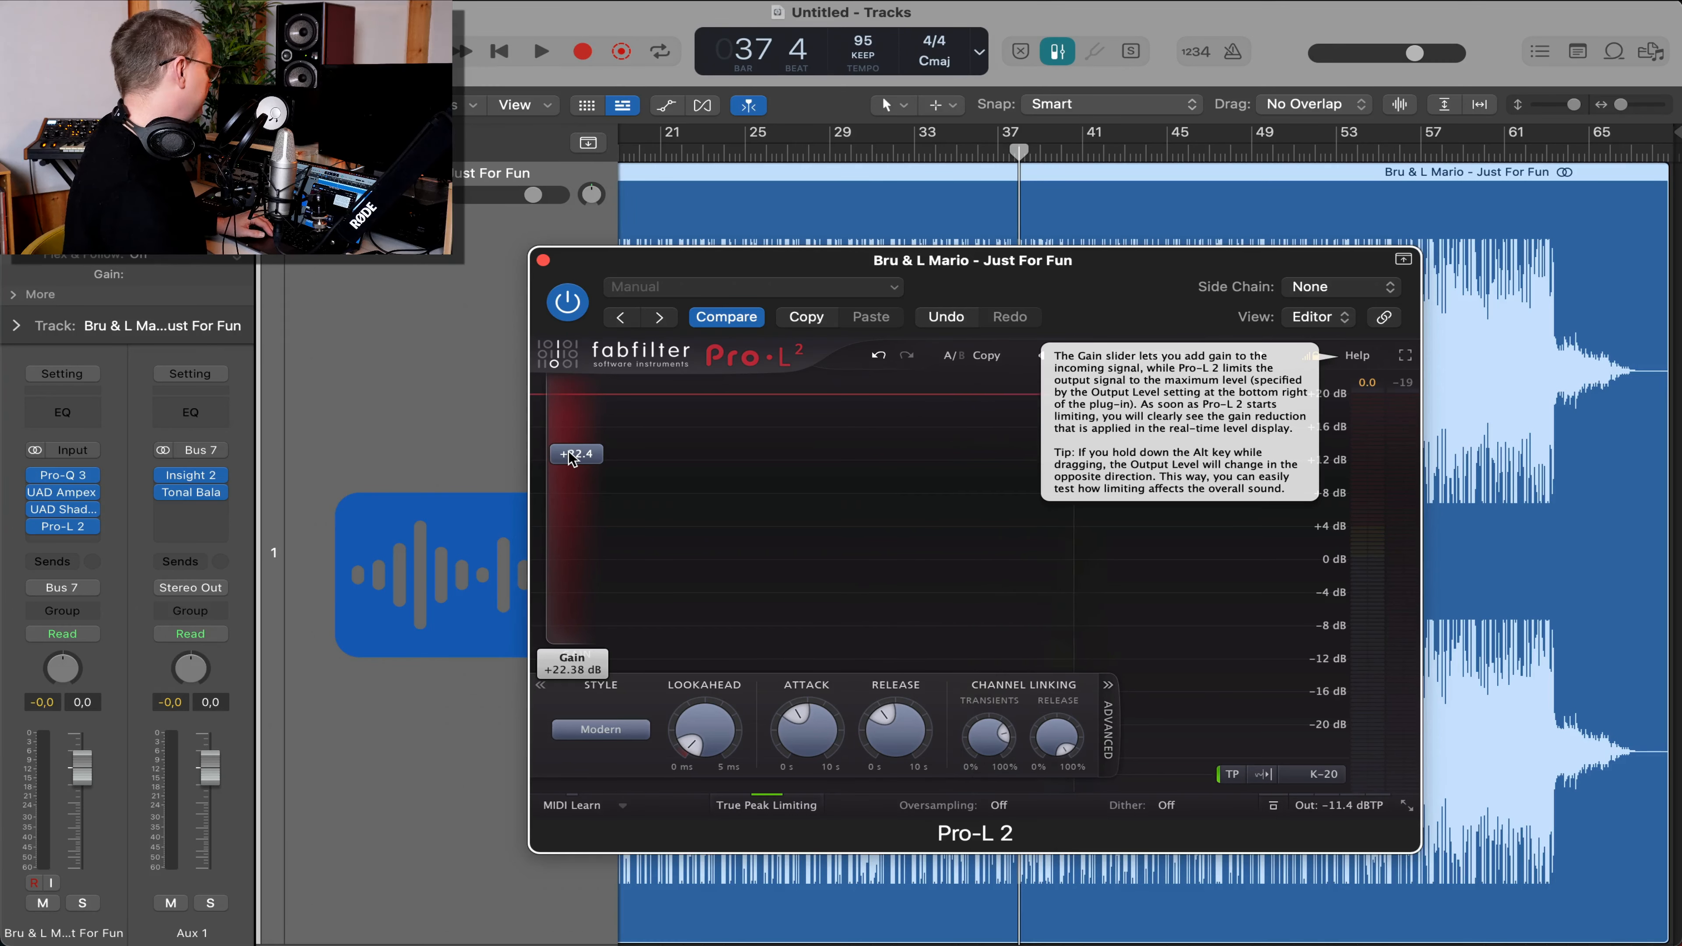
During playback, switch the limiter to the Allround style without True Peak Limiting and set its gain to +20.0 dB.
{"action": "key", "text": "space"}
{"action": "left_click", "coordinate": [628, 729]}
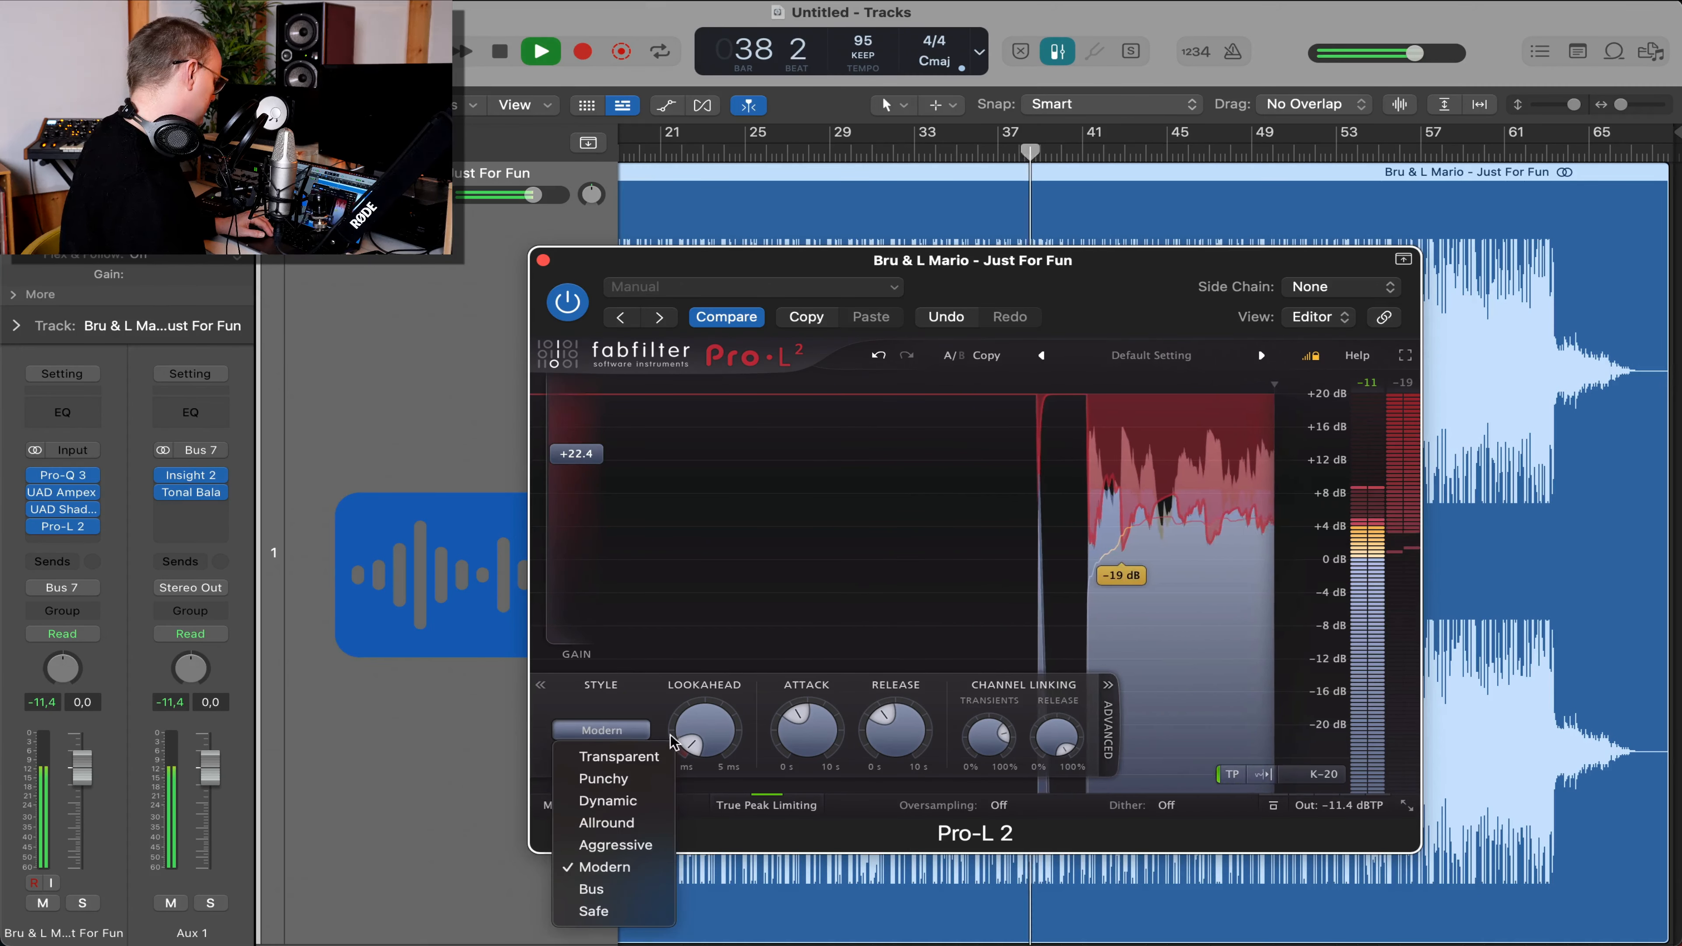
{"action": "left_click", "coordinate": [606, 822]}
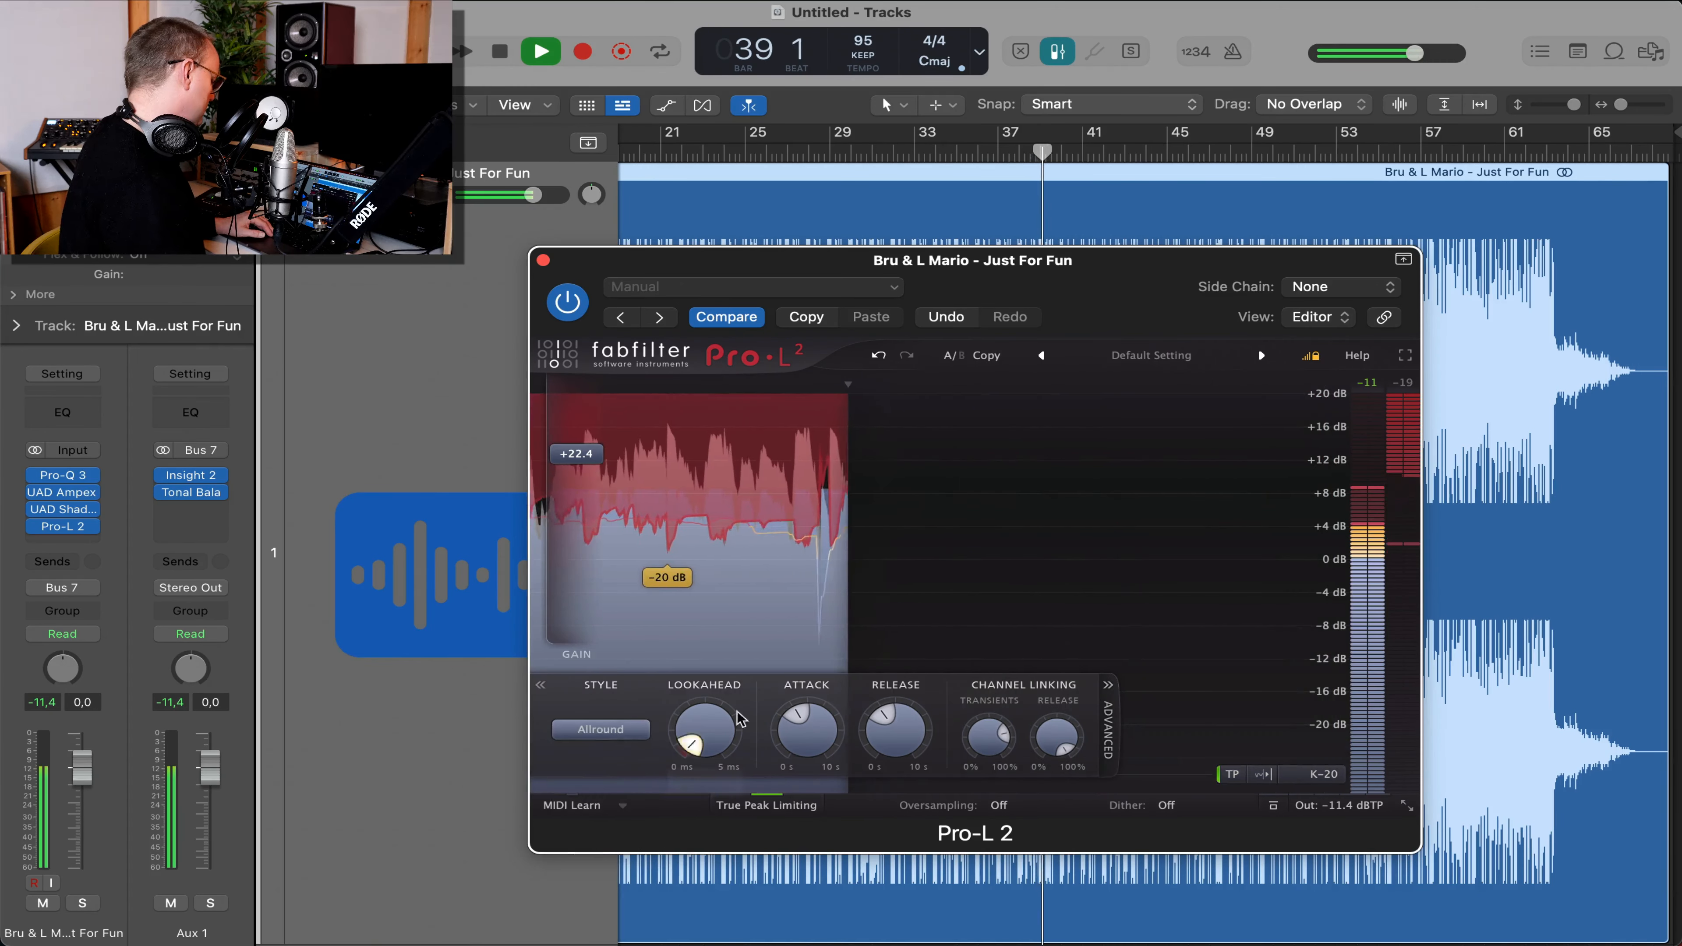
{"action": "left_click", "coordinate": [783, 805]}
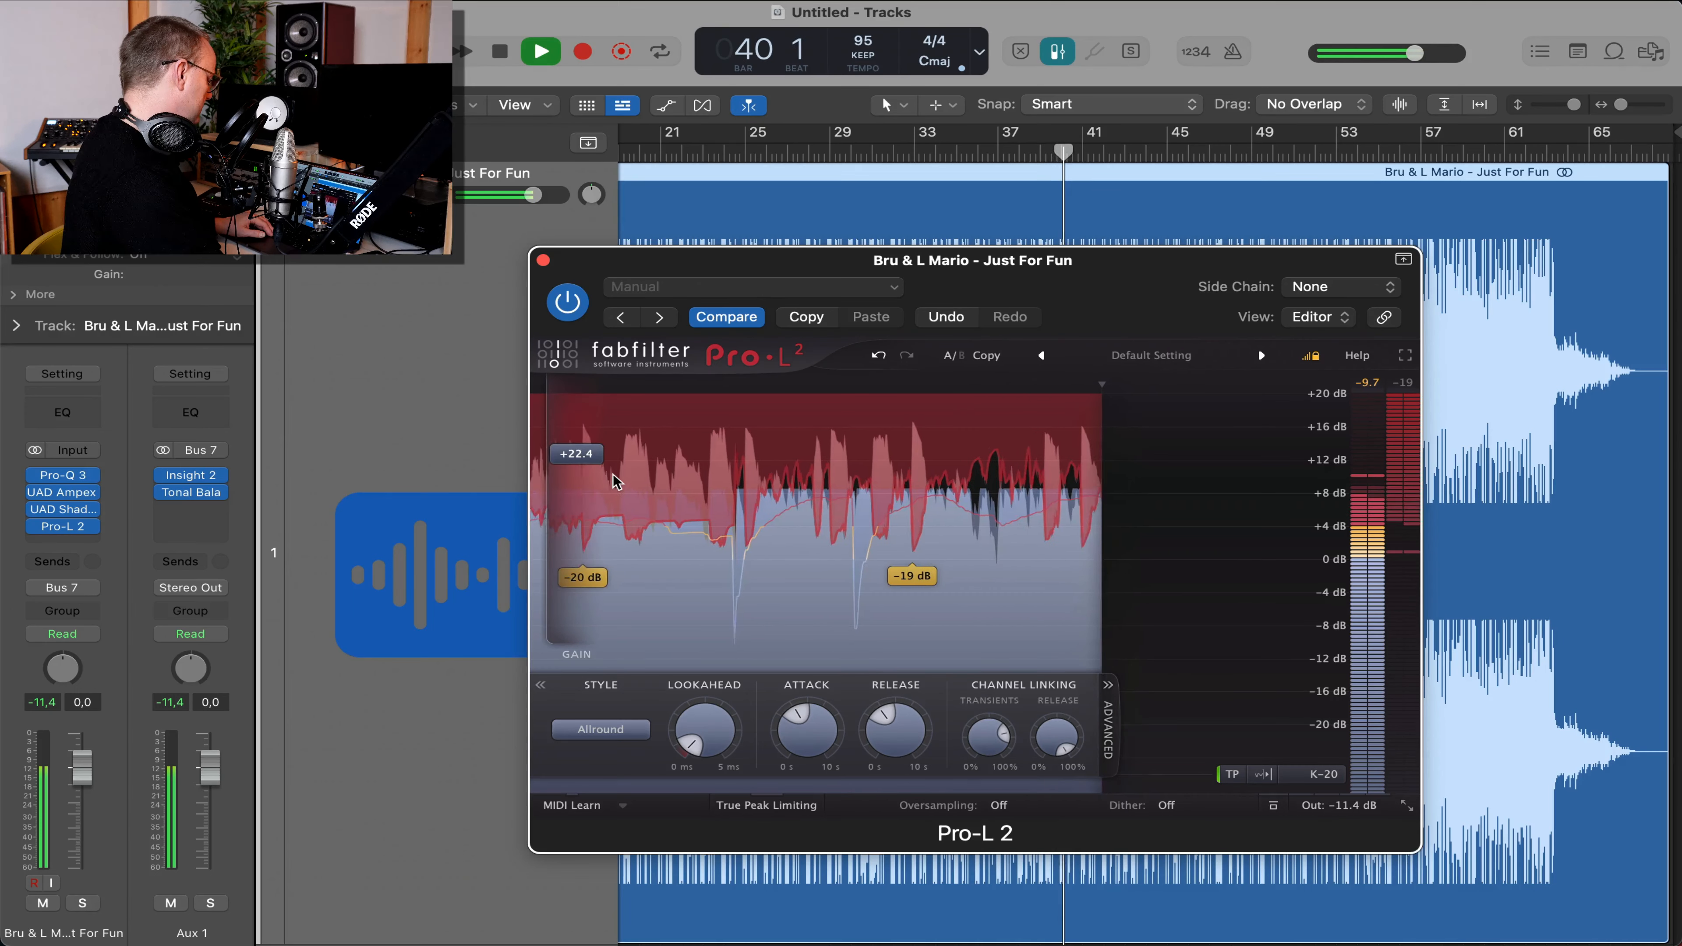
{"action": "left_click_drag", "start_coordinate": [570, 452], "coordinate": [572, 469]}
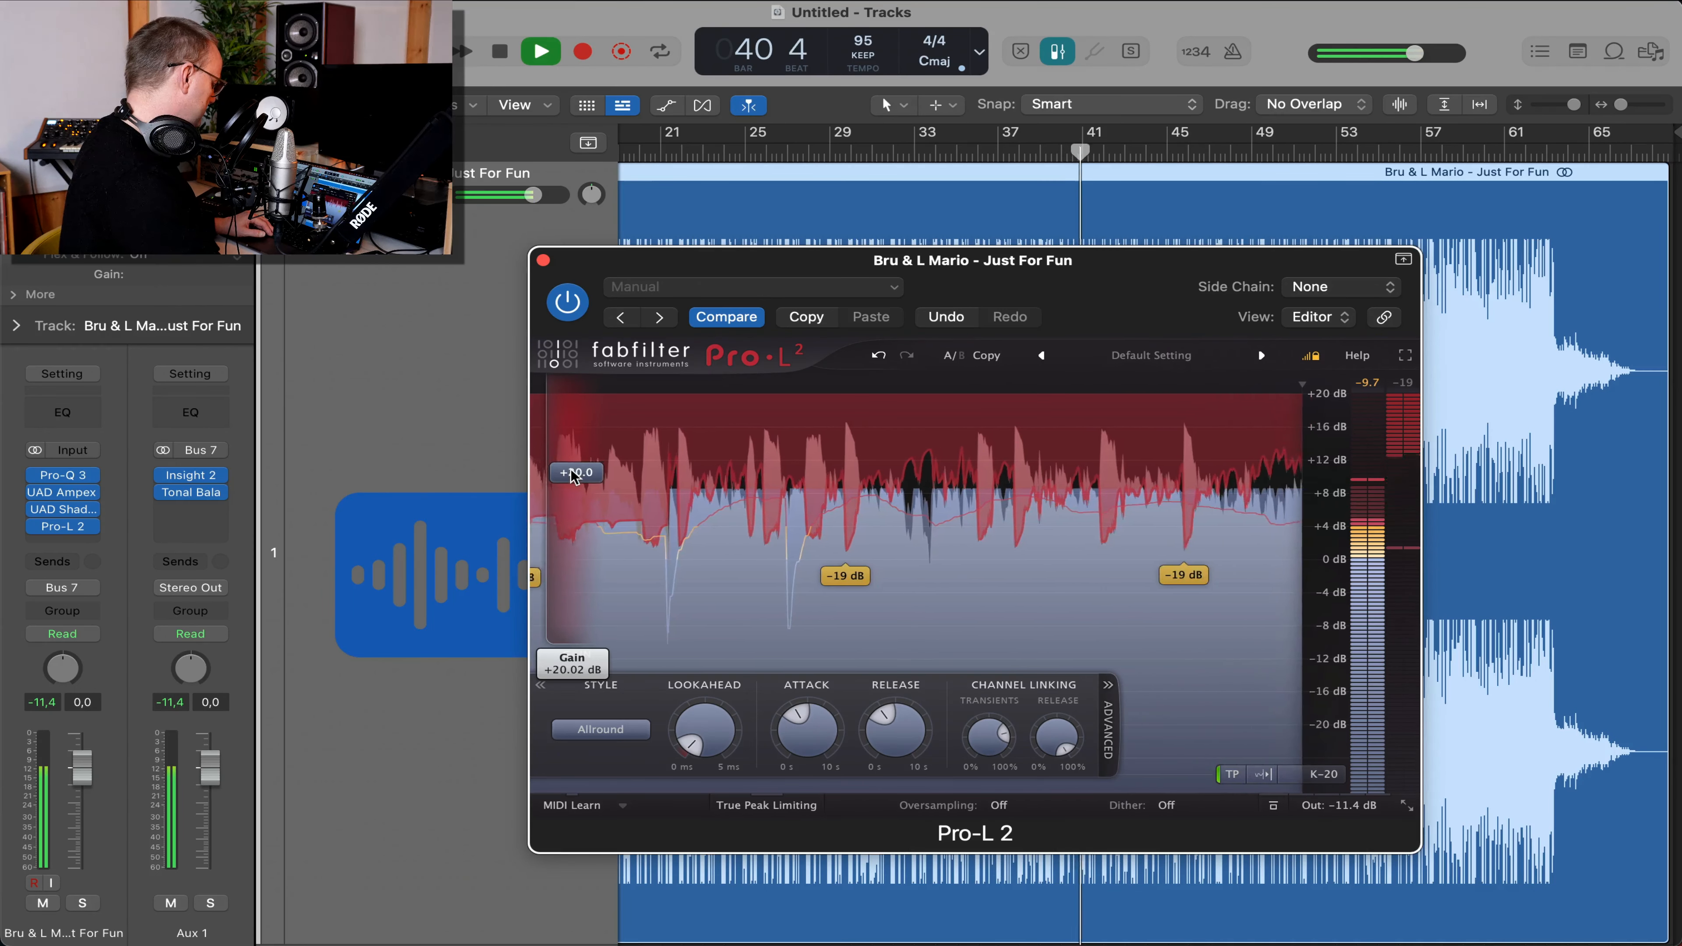
Audition the limiter's attack between 0 and about 2500 ms during playback and settle on a moderately short setting.
{"action": "left_click_drag", "start_coordinate": [807, 725], "coordinate": [806, 735]}
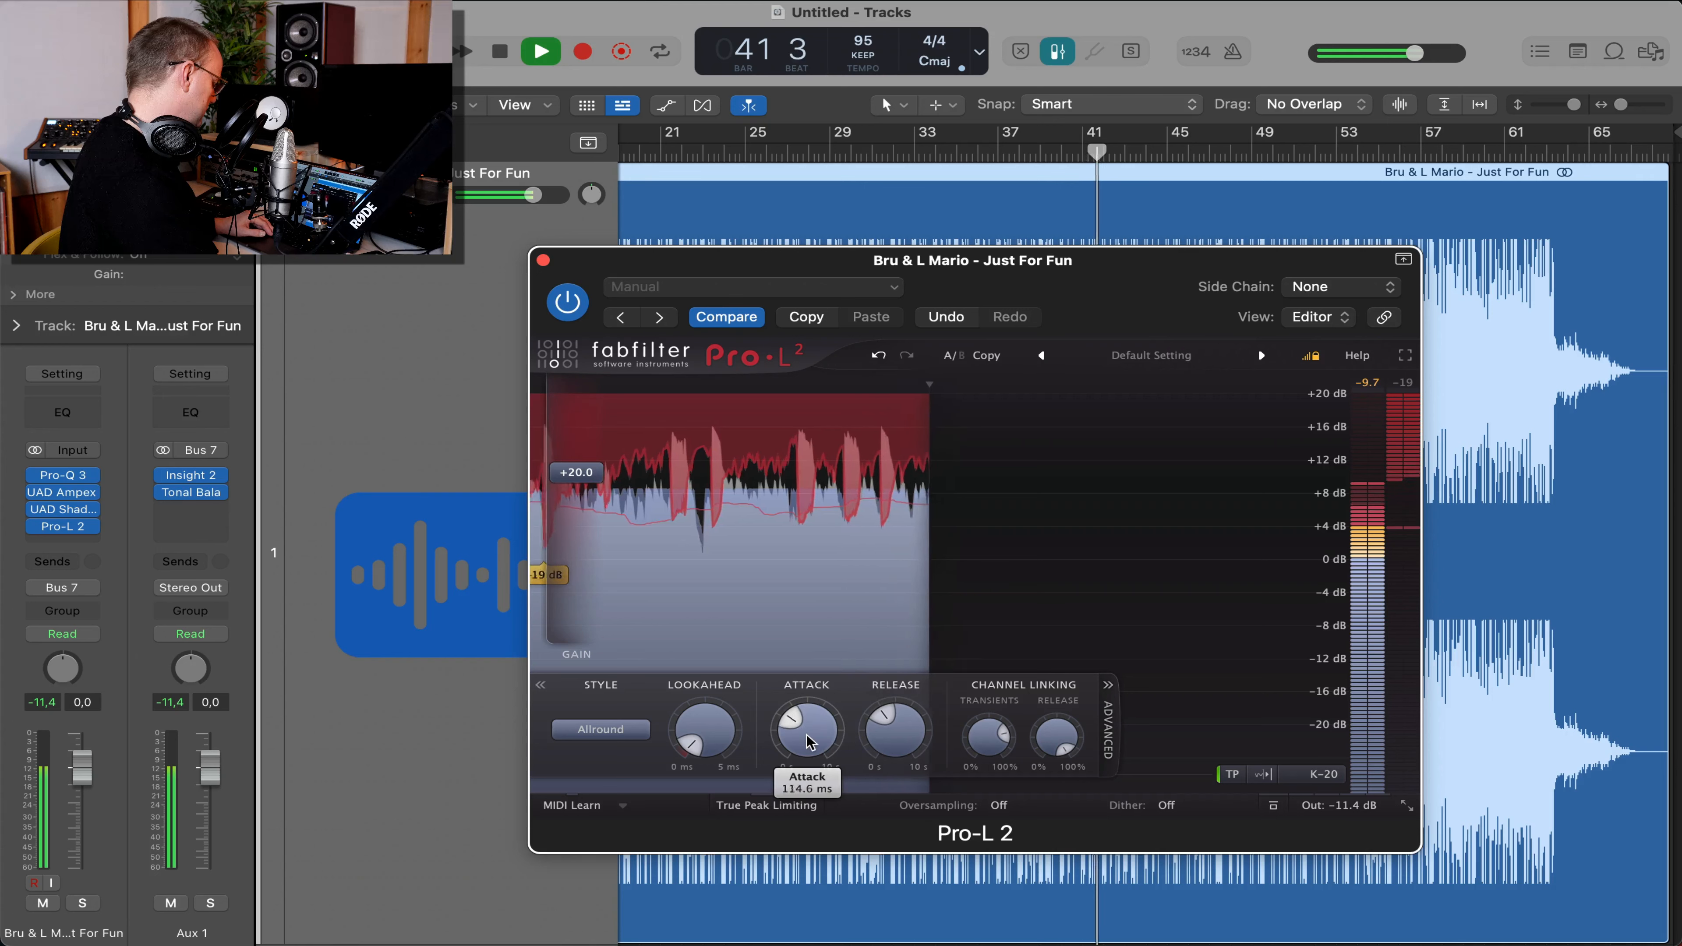
{"action": "scroll", "coordinate": [806, 736], "scroll_direction": "down", "scroll_amount": 5}
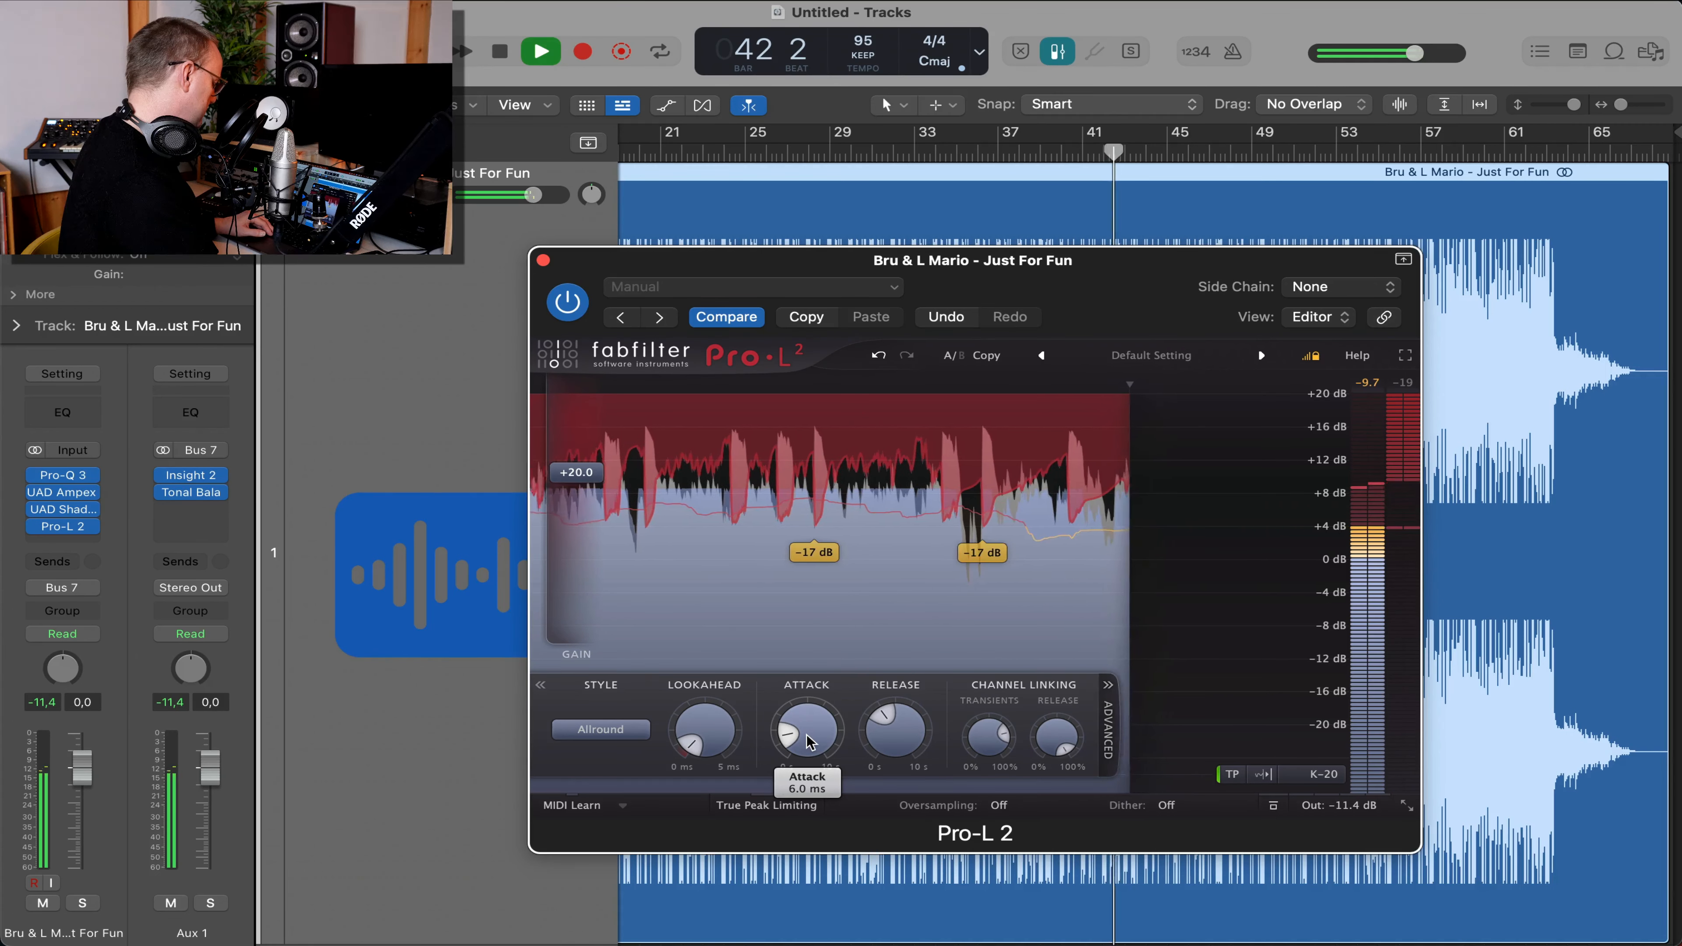
{"action": "scroll", "coordinate": [807, 735], "scroll_direction": "up", "scroll_amount": 3}
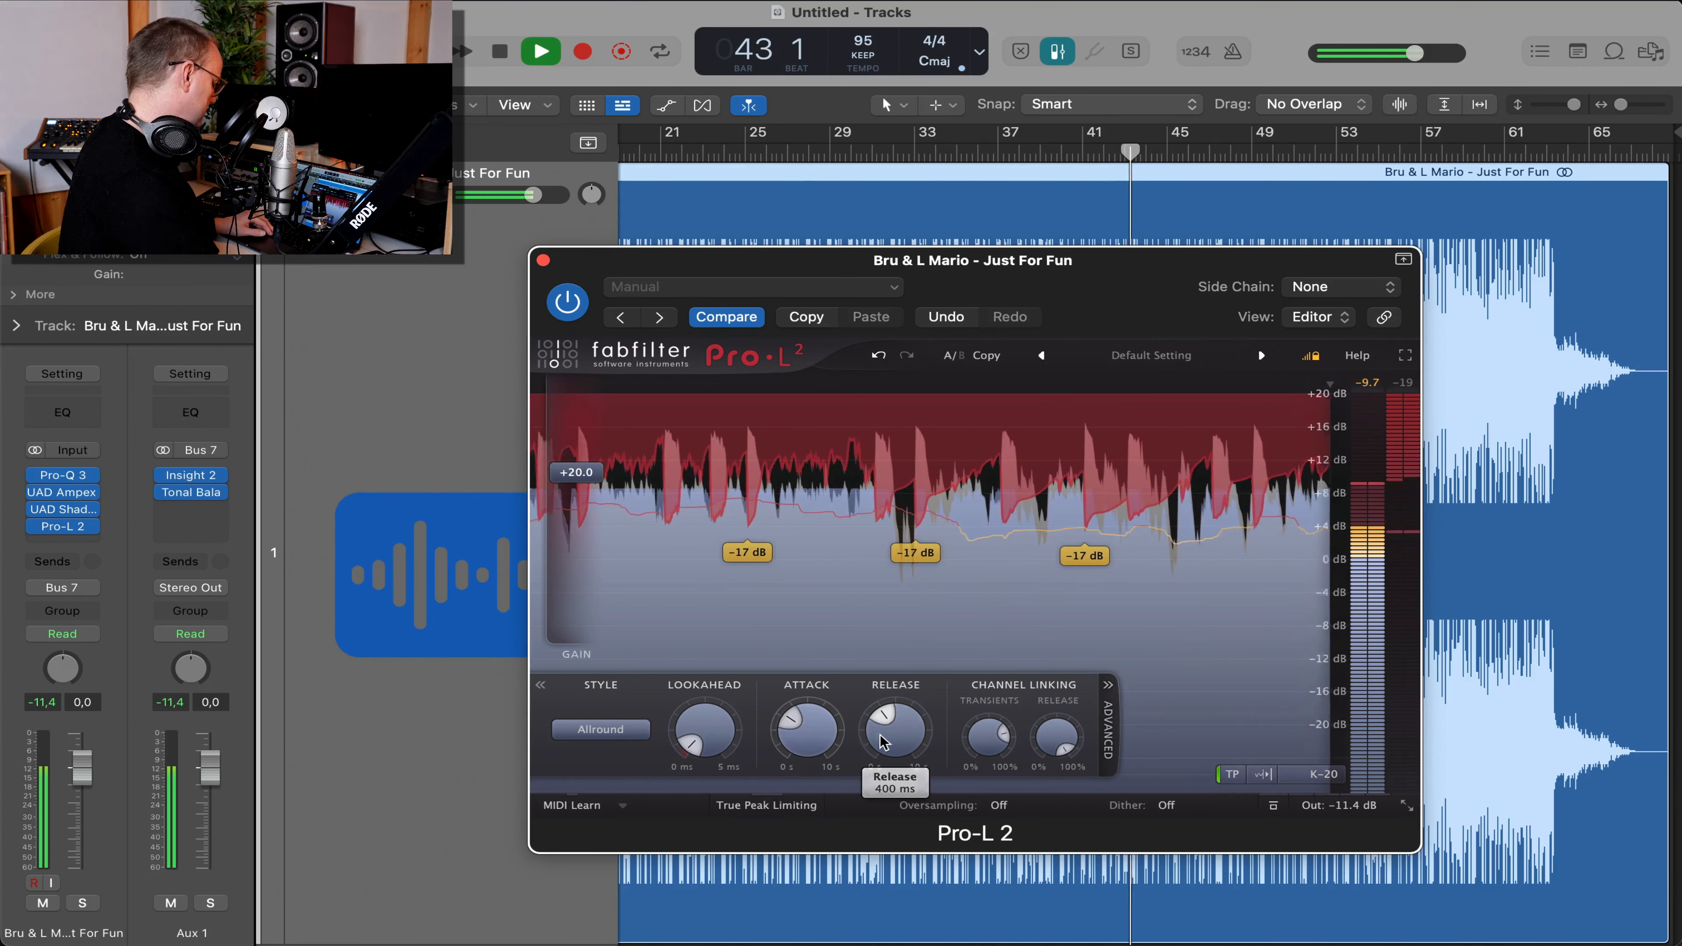
{"action": "scroll", "coordinate": [808, 742], "scroll_direction": "up", "scroll_amount": 8}
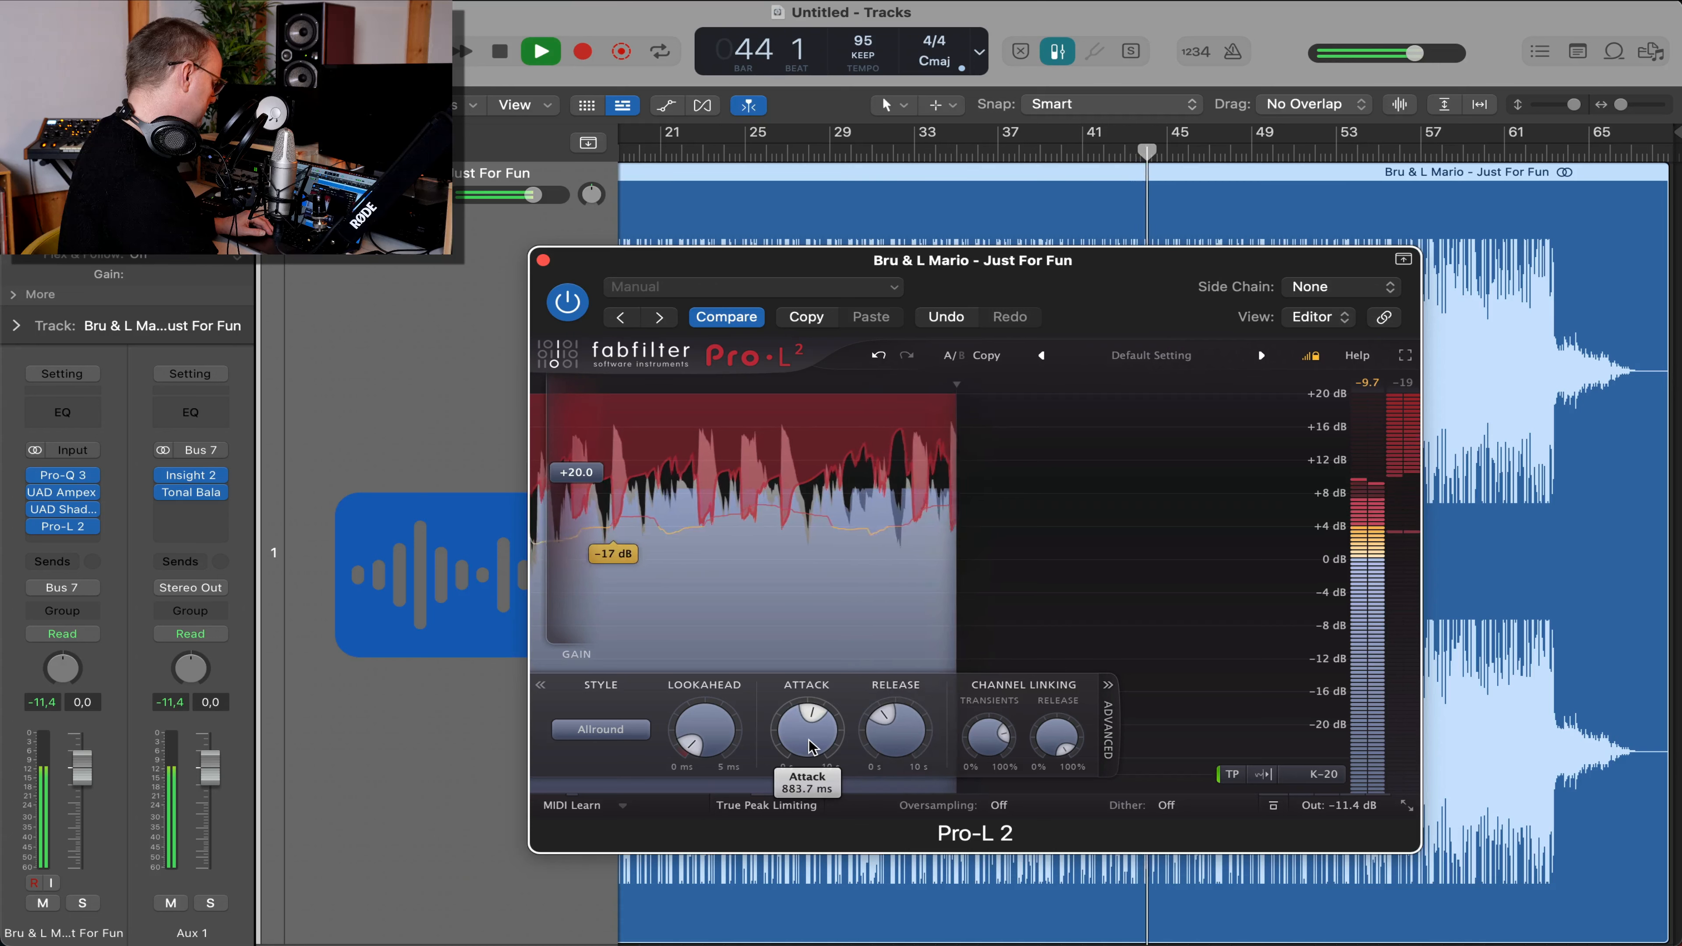
{"action": "scroll", "coordinate": [809, 735], "scroll_direction": "up", "scroll_amount": 4}
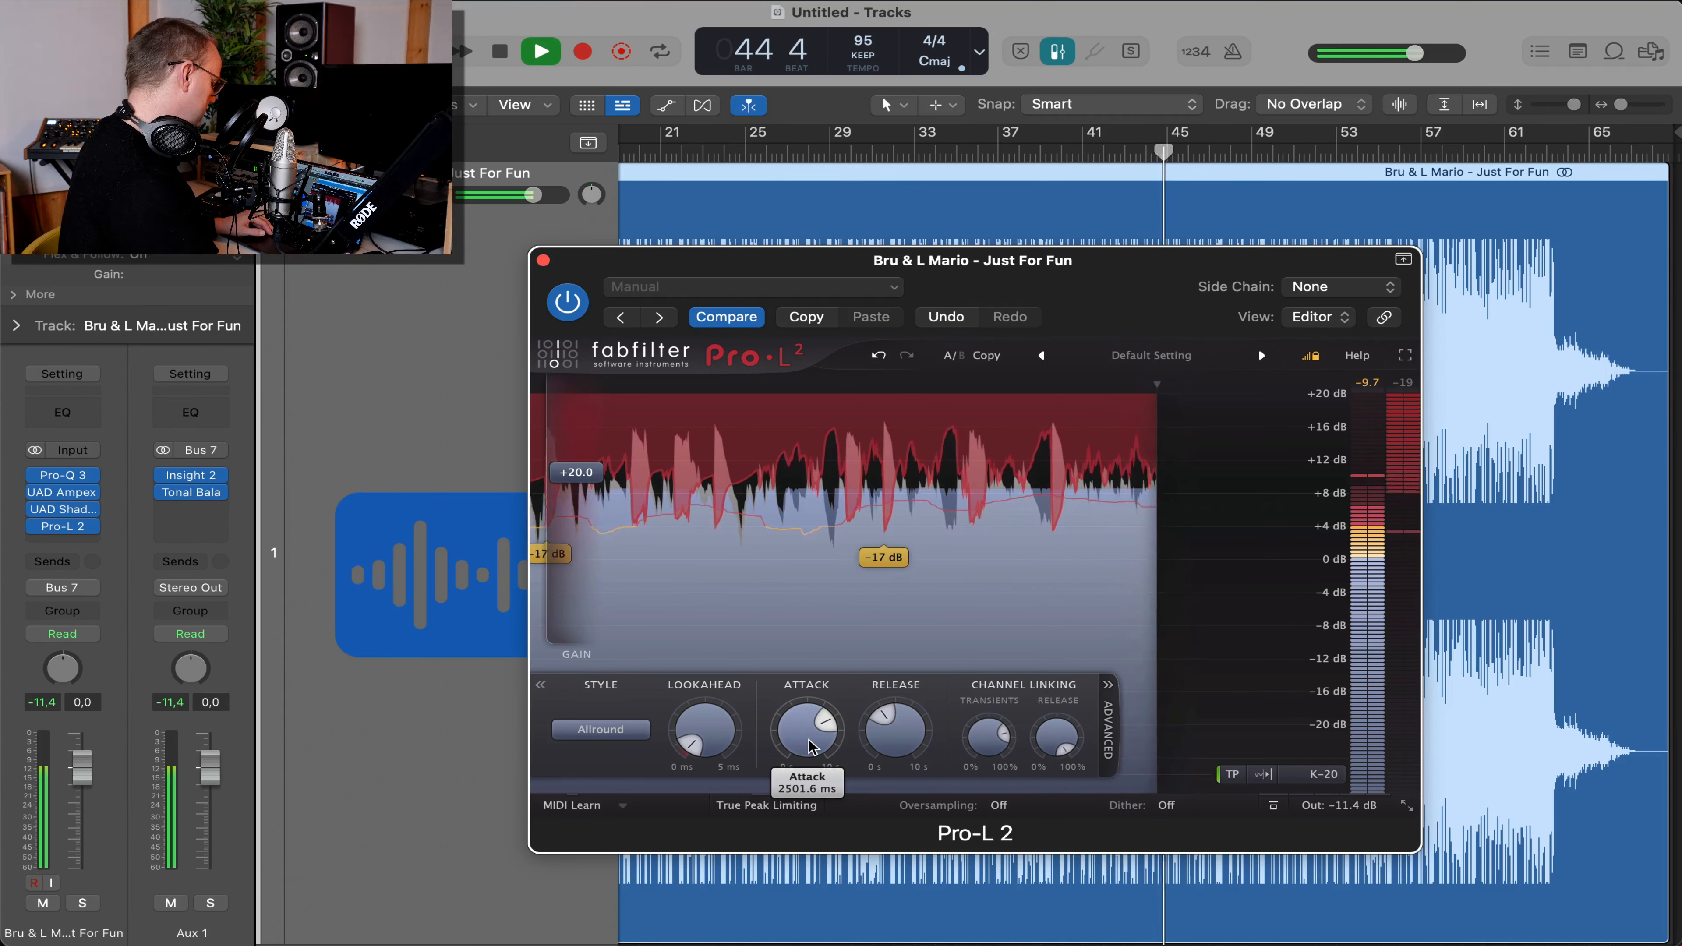
{"action": "scroll", "coordinate": [808, 739], "scroll_direction": "down", "scroll_amount": 10}
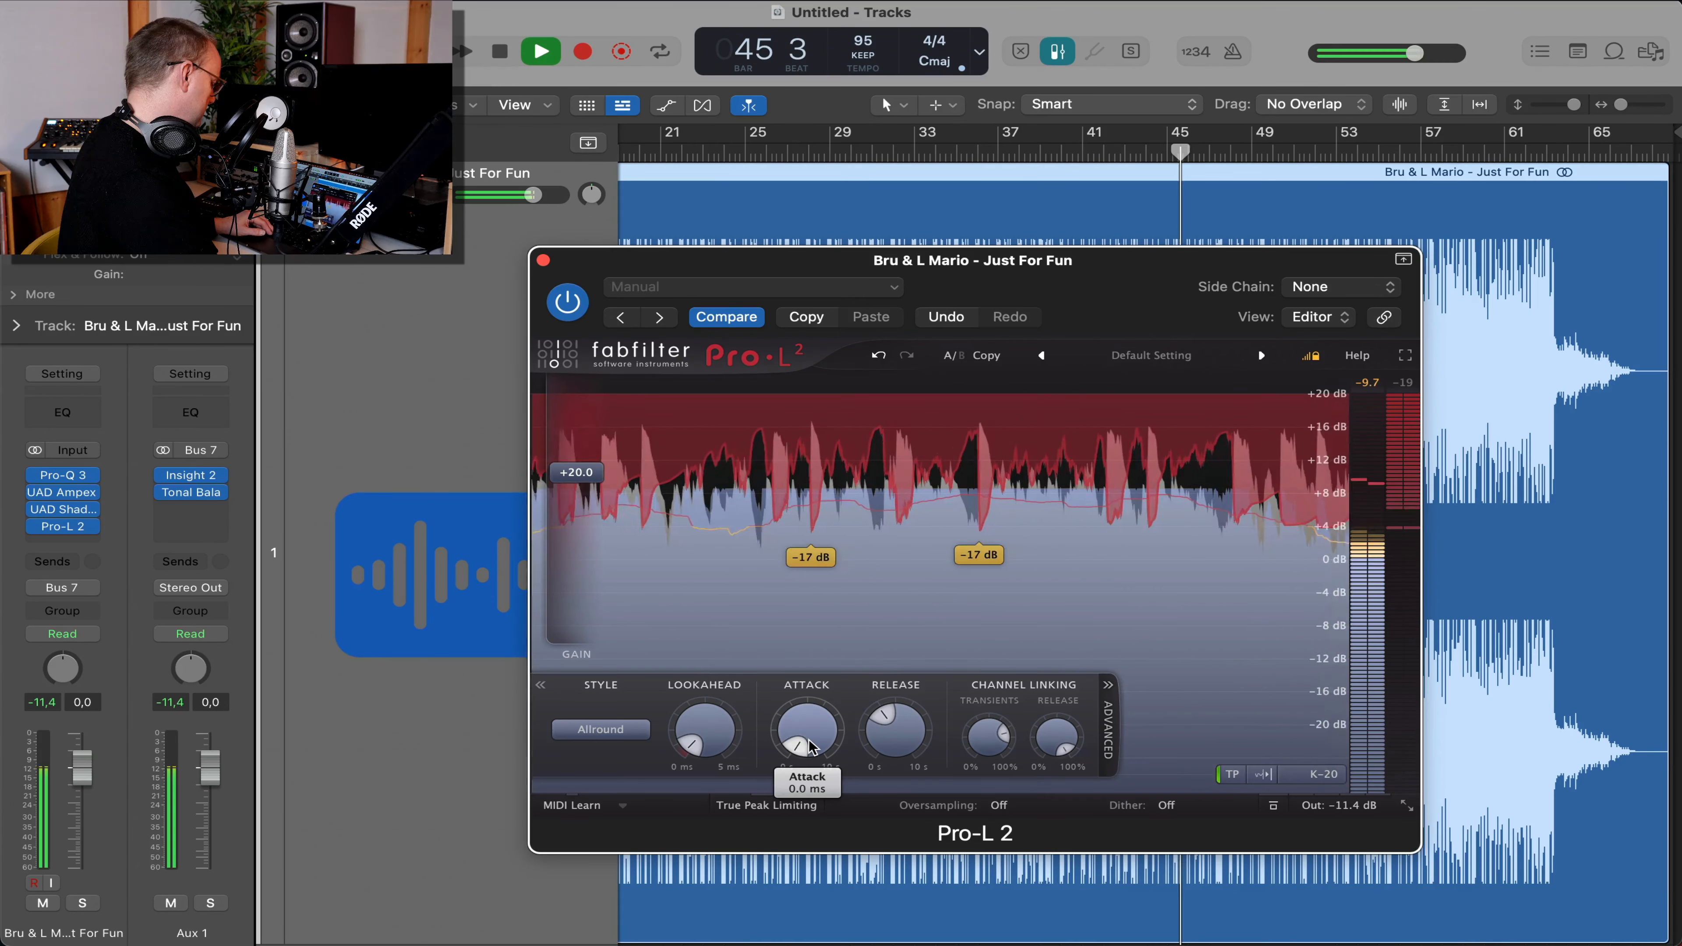
{"action": "scroll", "coordinate": [811, 746], "scroll_direction": "up", "scroll_amount": 2}
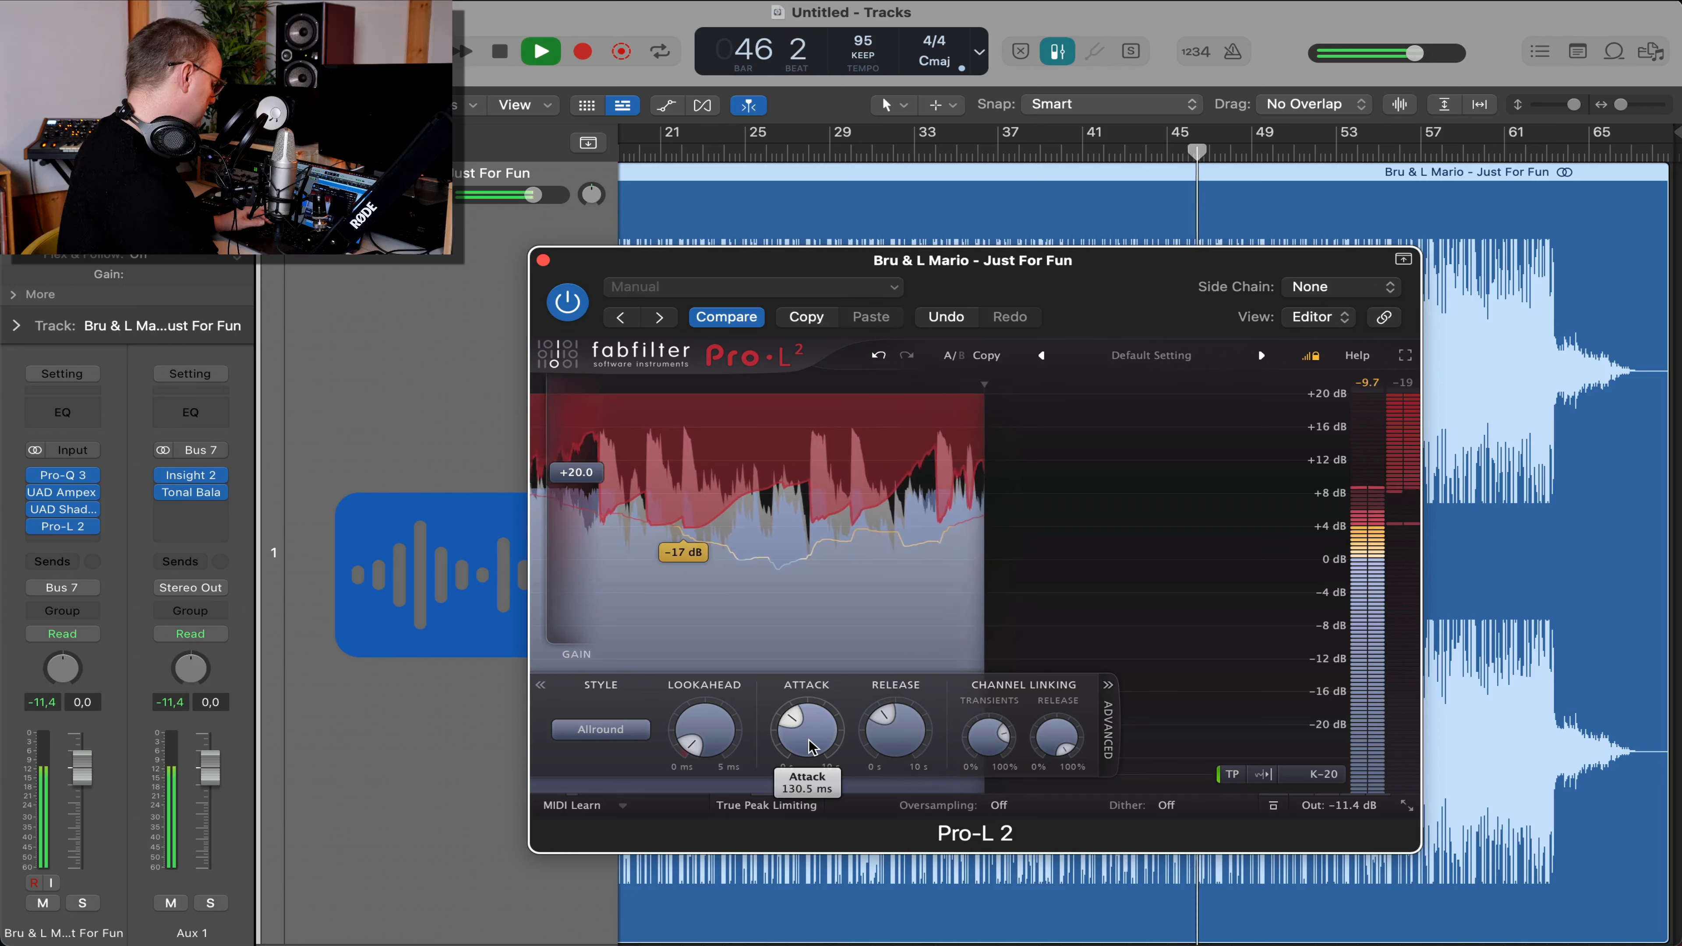
{"action": "scroll", "coordinate": [811, 746], "scroll_direction": "down", "scroll_amount": 2}
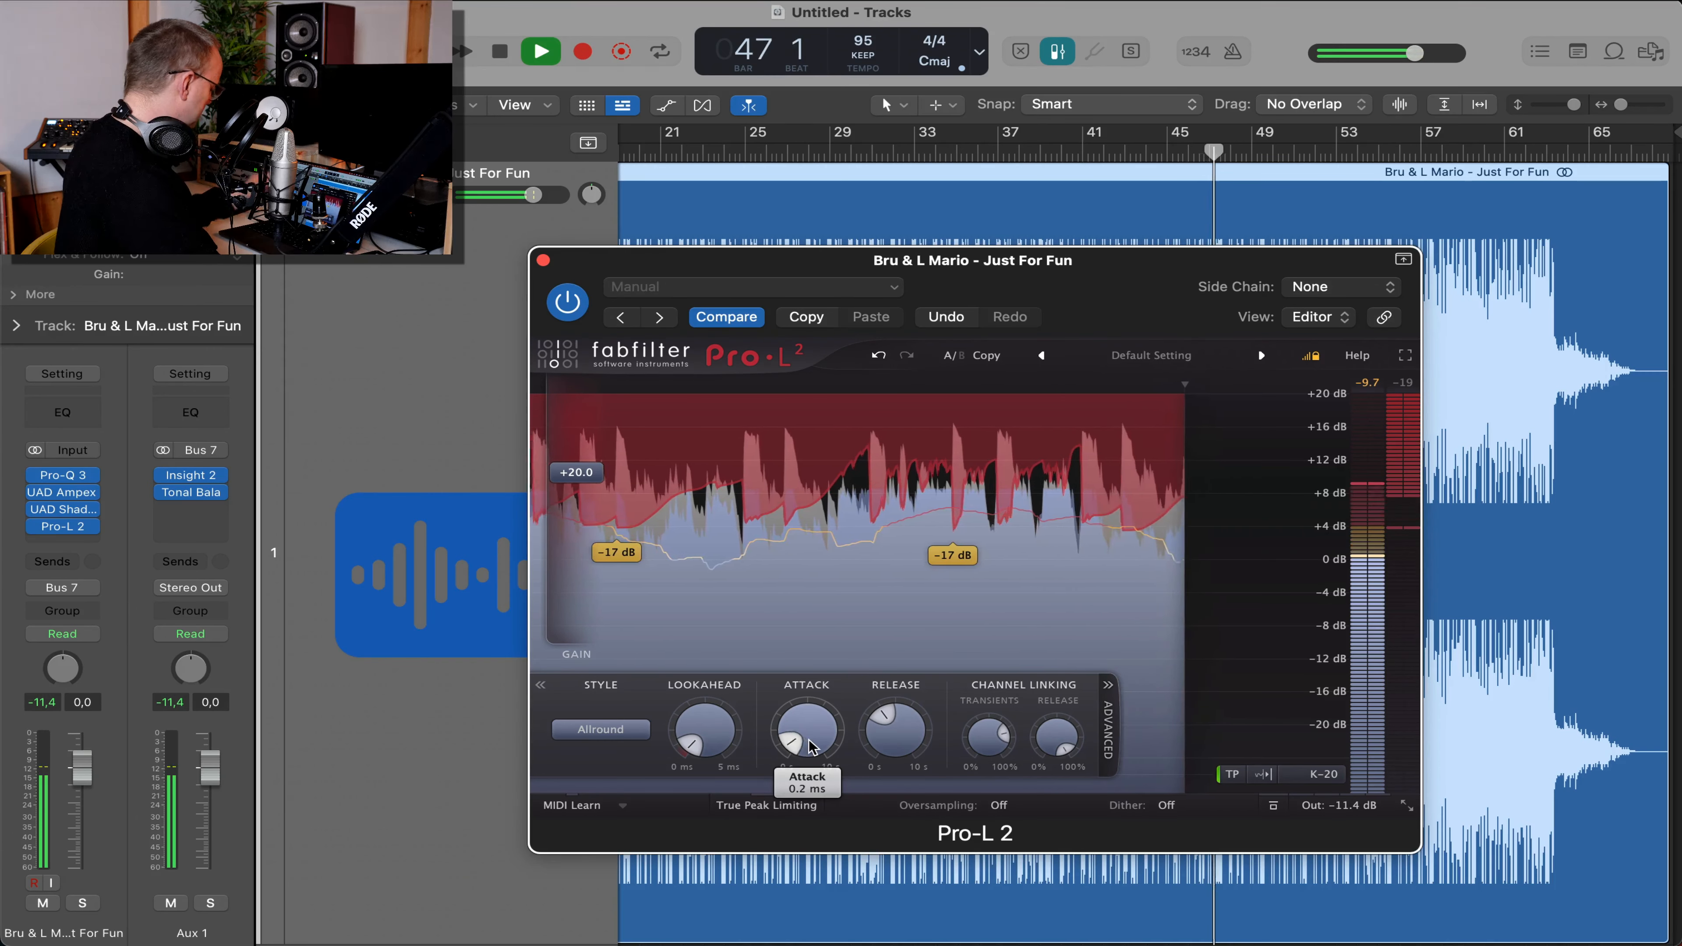
{"action": "scroll", "coordinate": [811, 745], "scroll_direction": "up", "scroll_amount": 2}
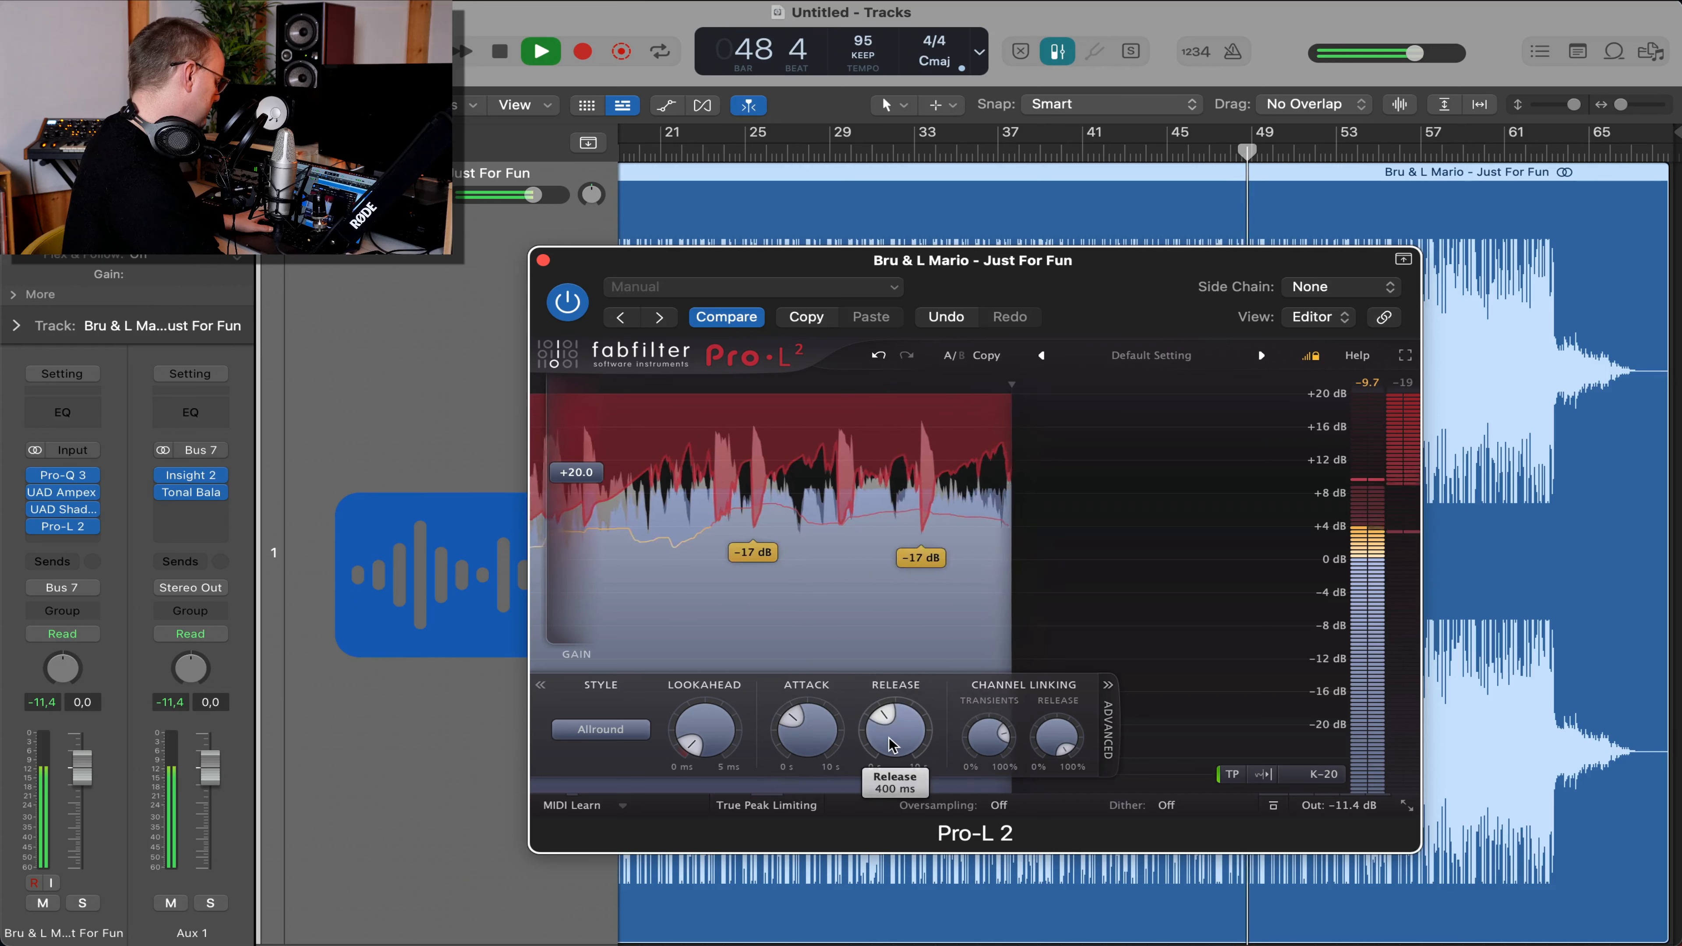
Shorten the limiter's release to 43 ms for comparison, lengthen it gradually, and settle at about 397 ms.
{"action": "scroll", "coordinate": [890, 742], "scroll_direction": "down", "scroll_amount": 2}
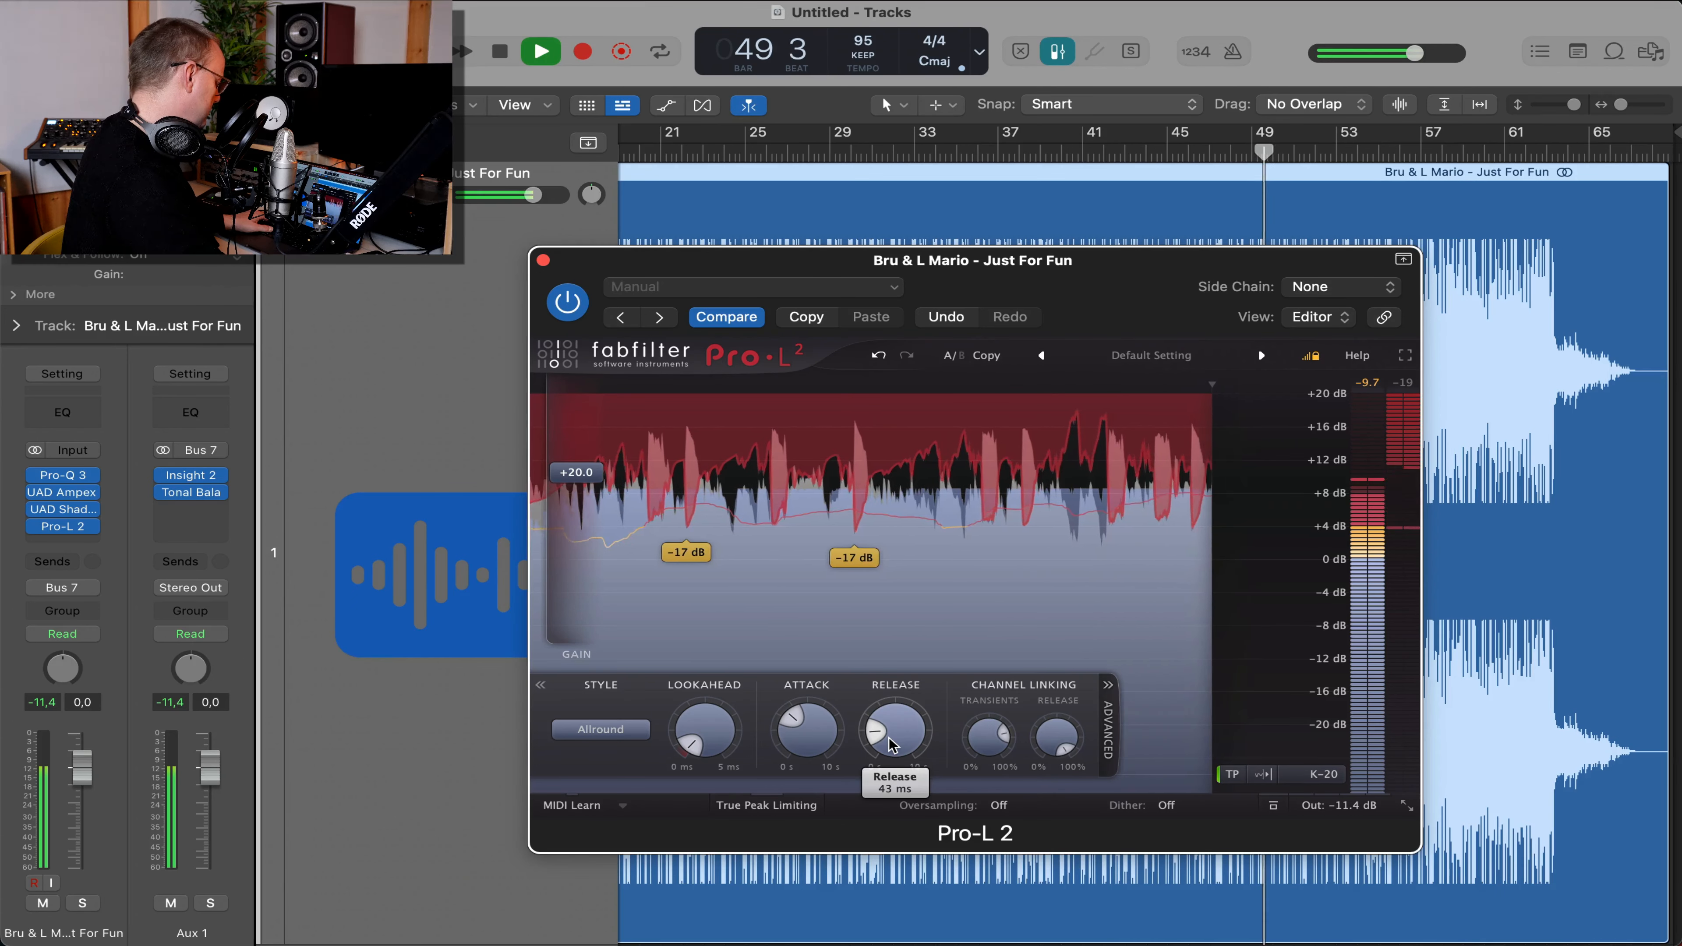
{"action": "scroll", "coordinate": [890, 742], "scroll_direction": "up", "scroll_amount": 2}
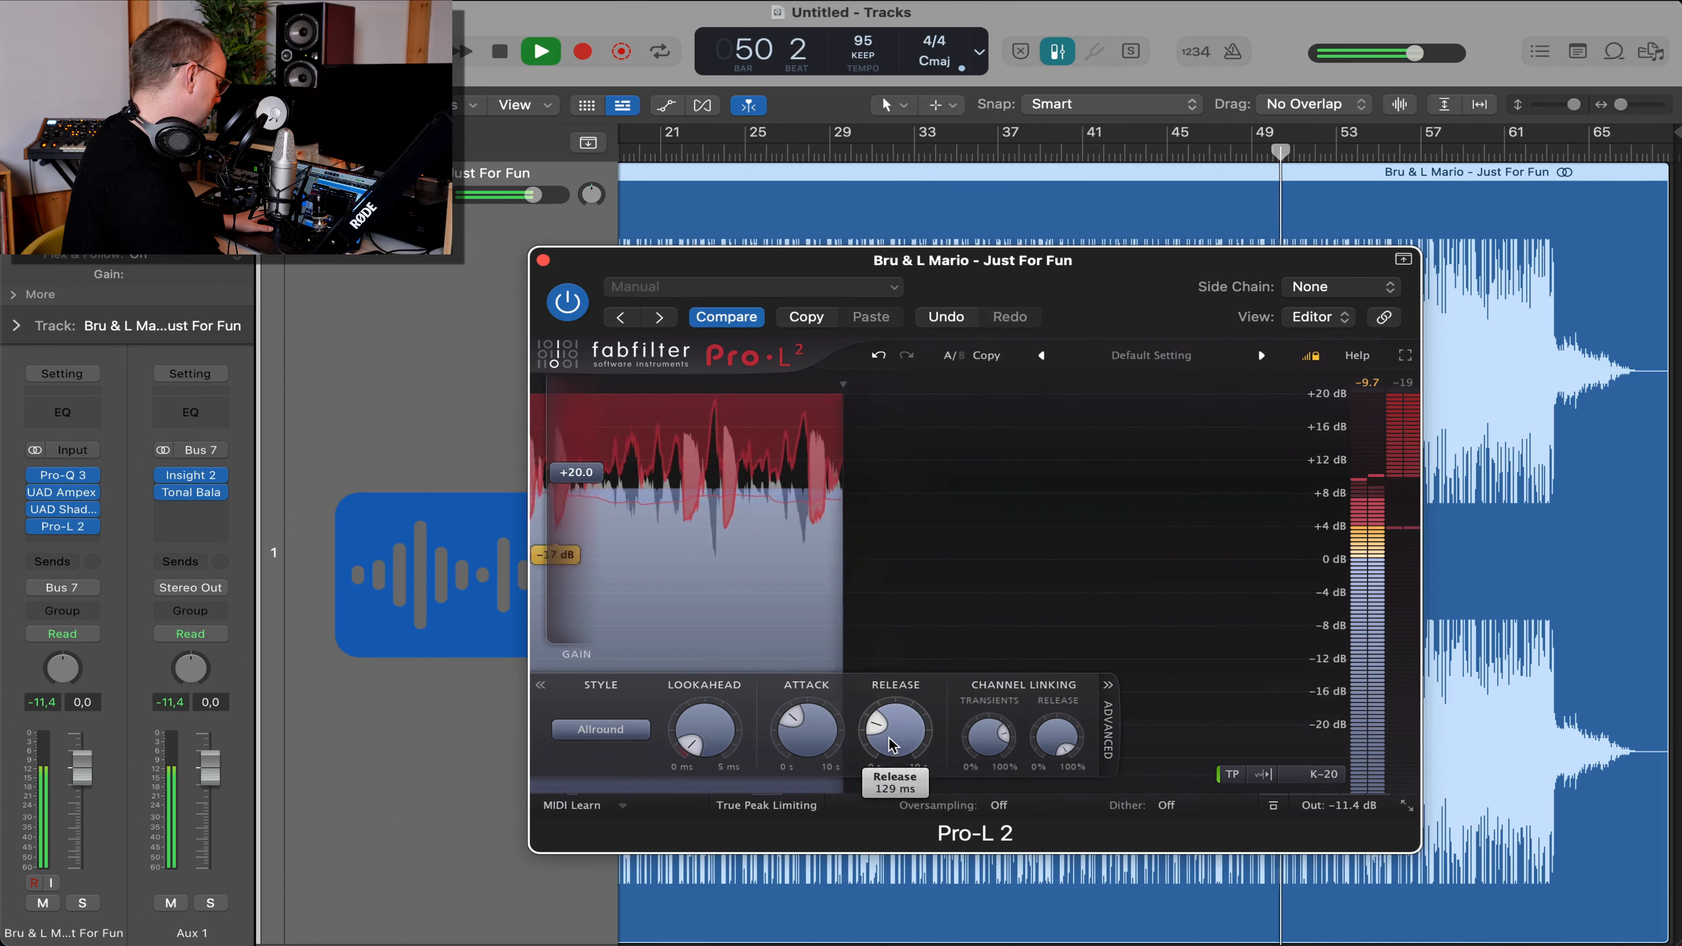
{"action": "scroll", "coordinate": [890, 742], "scroll_direction": "up", "scroll_amount": 1}
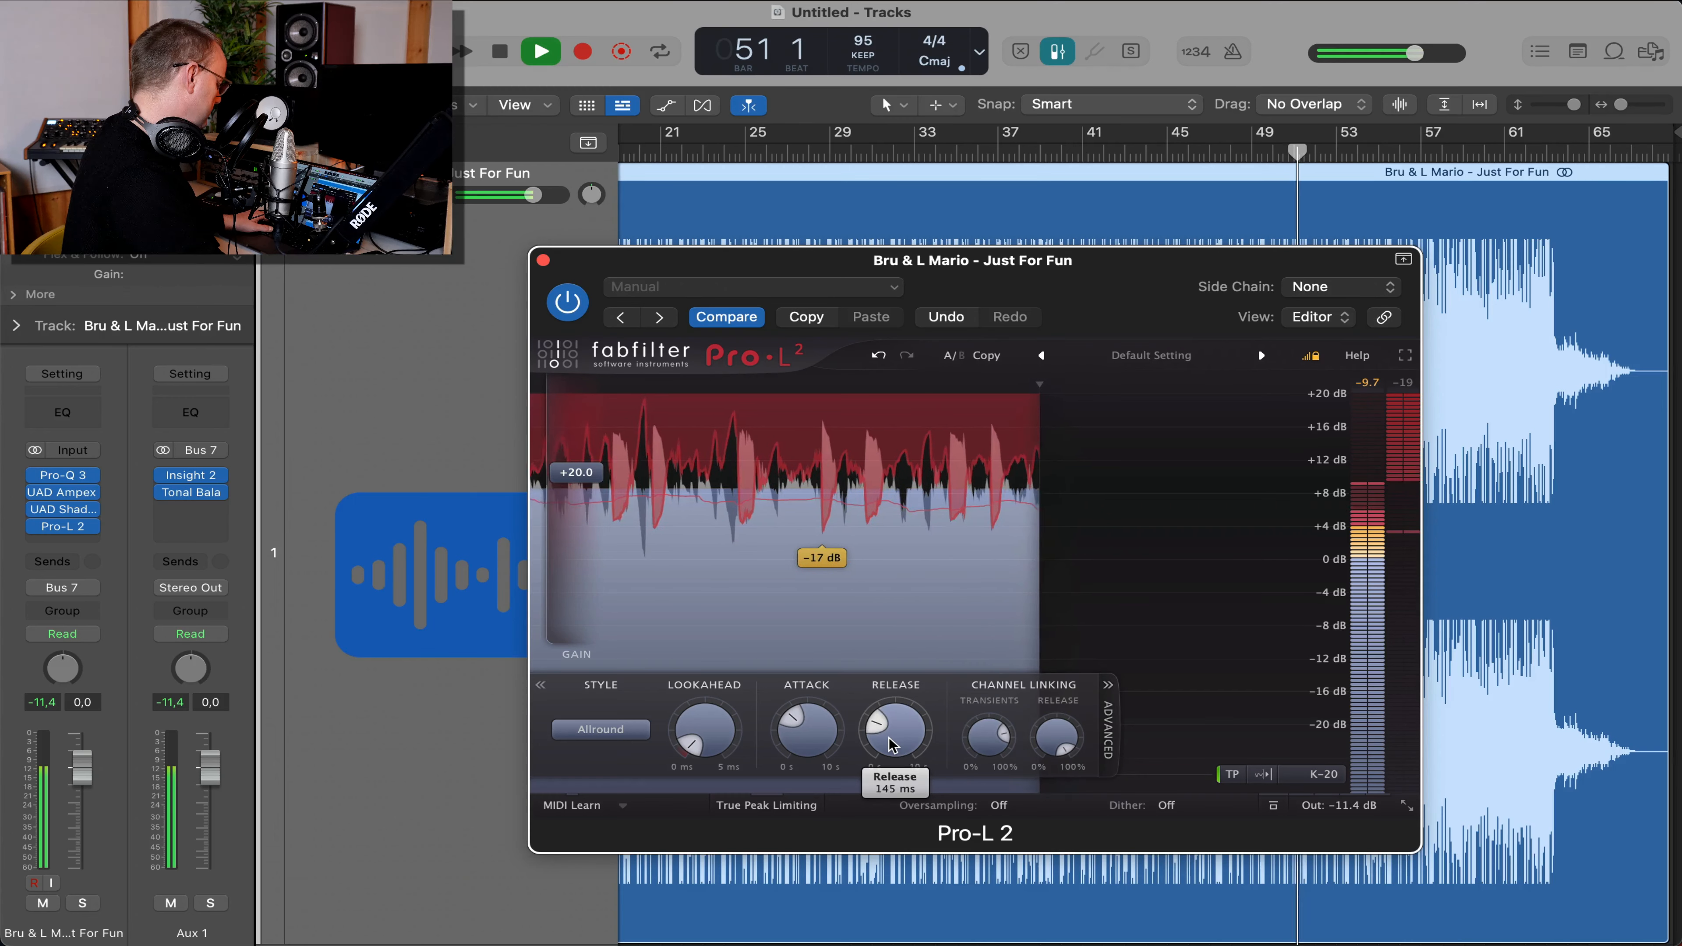
{"action": "scroll", "coordinate": [890, 742], "scroll_direction": "up", "scroll_amount": 3}
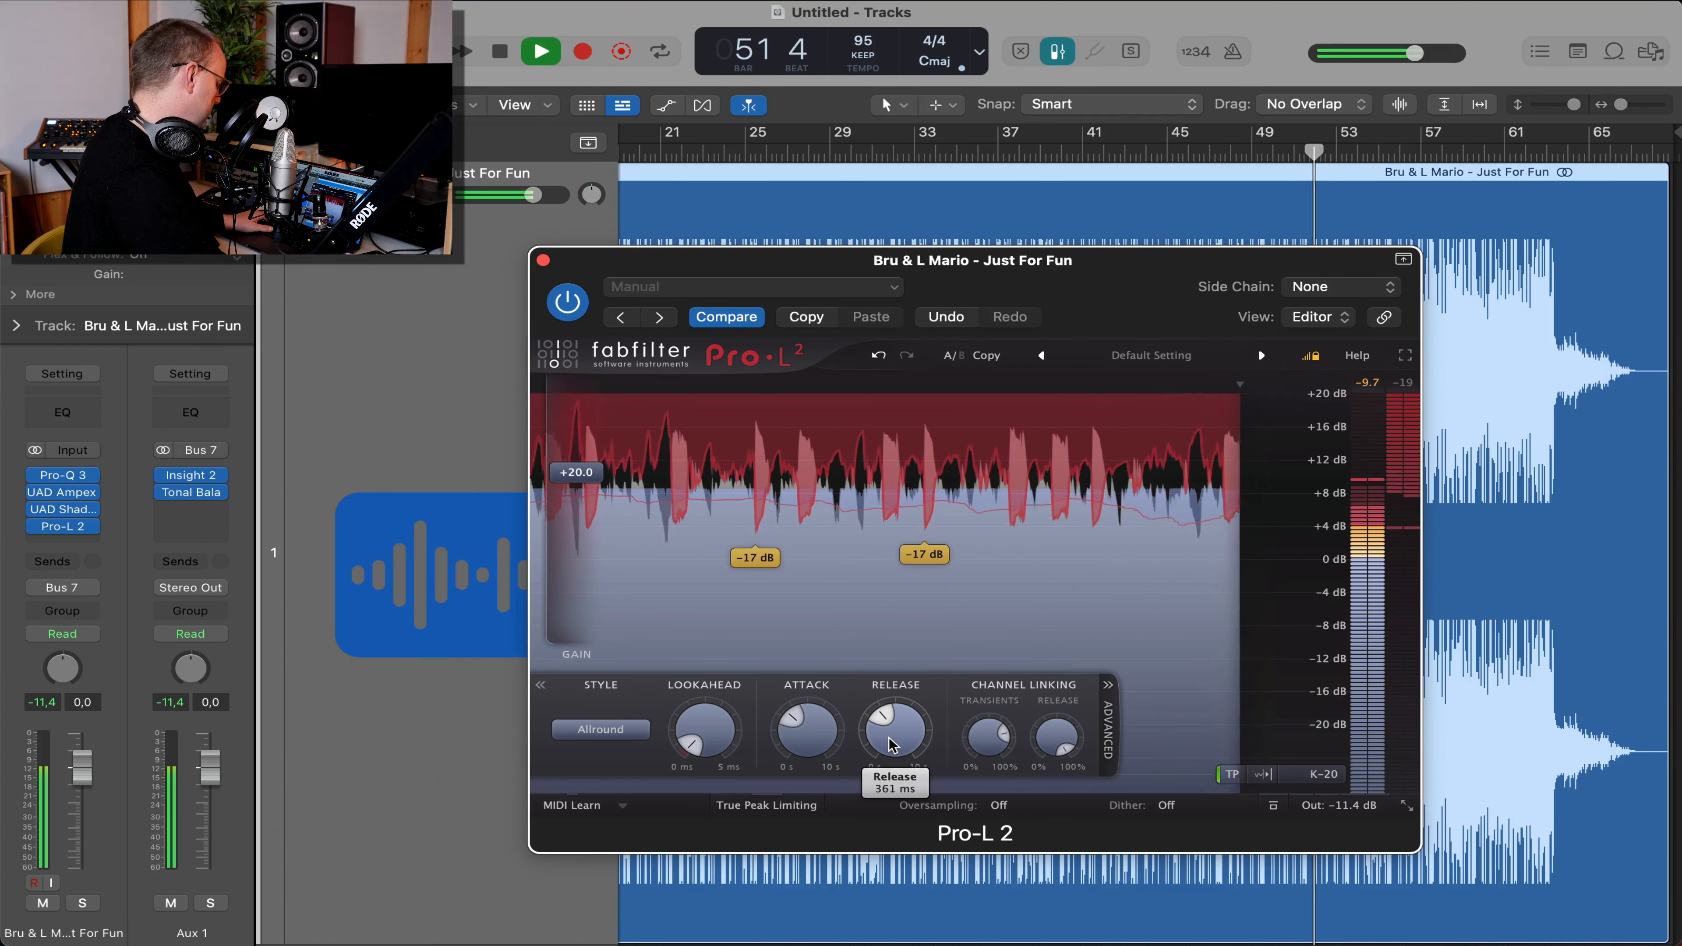
{"action": "scroll", "coordinate": [890, 741], "scroll_direction": "up", "scroll_amount": 3}
{"action": "scroll", "coordinate": [890, 742], "scroll_direction": "down", "scroll_amount": 3}
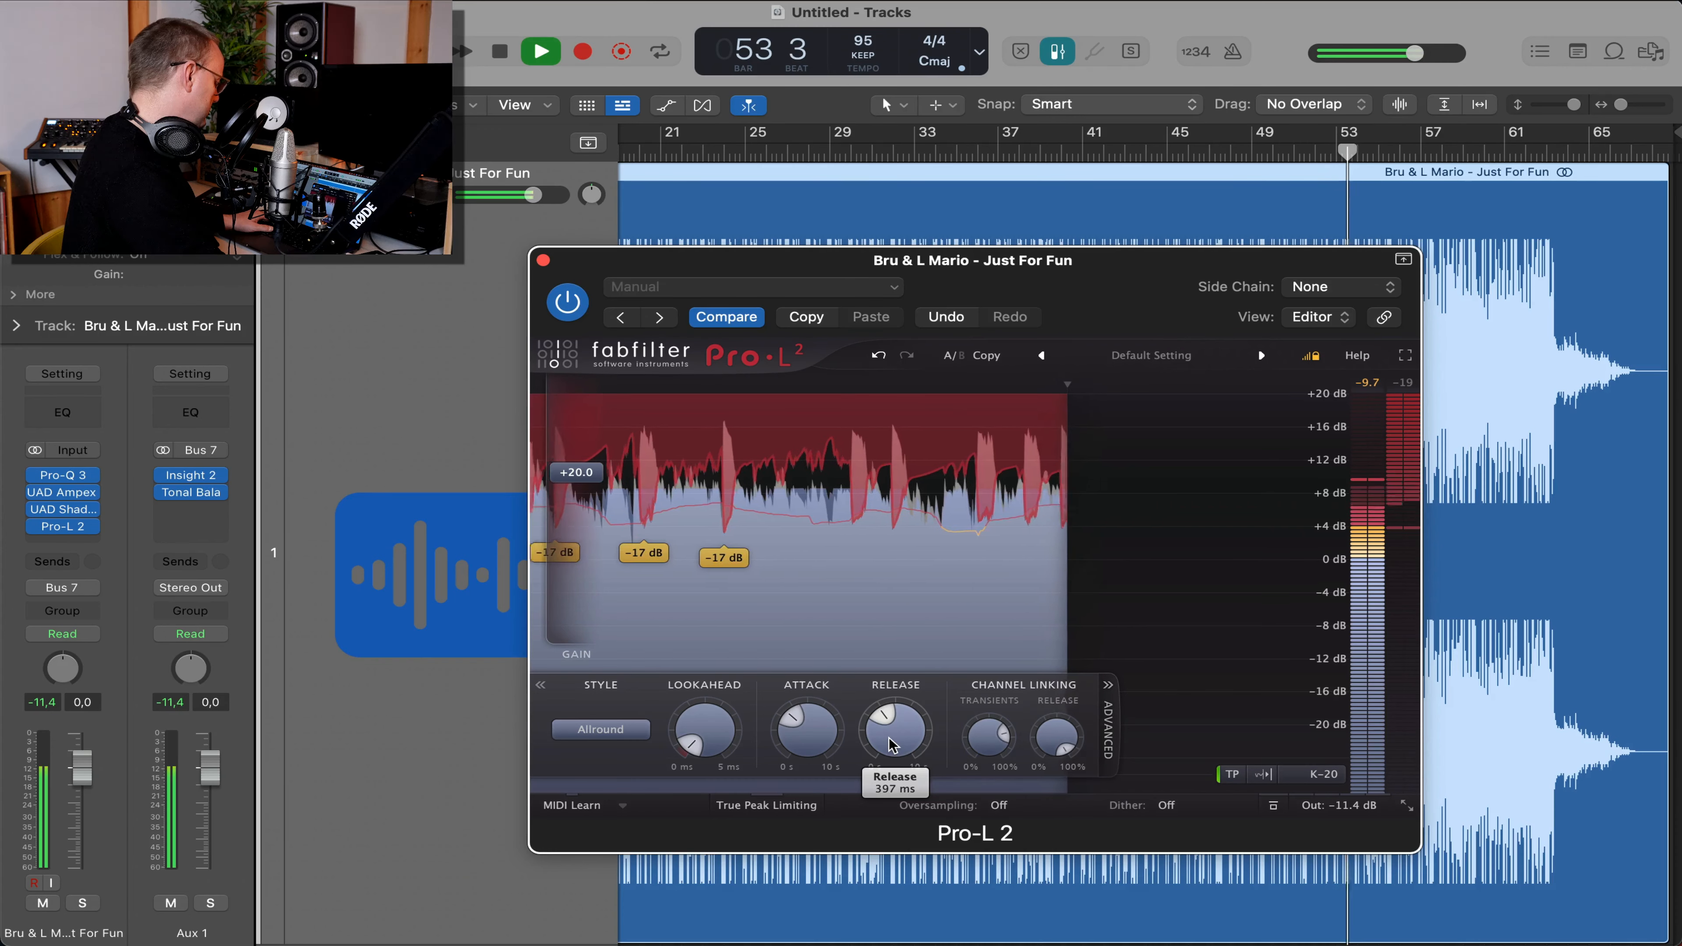
Set the limiter's oversampling to 4x and reduce its gain to about +12.4 dB while keeping the output level at -11.4 dB.
{"action": "left_click", "coordinate": [1000, 805]}
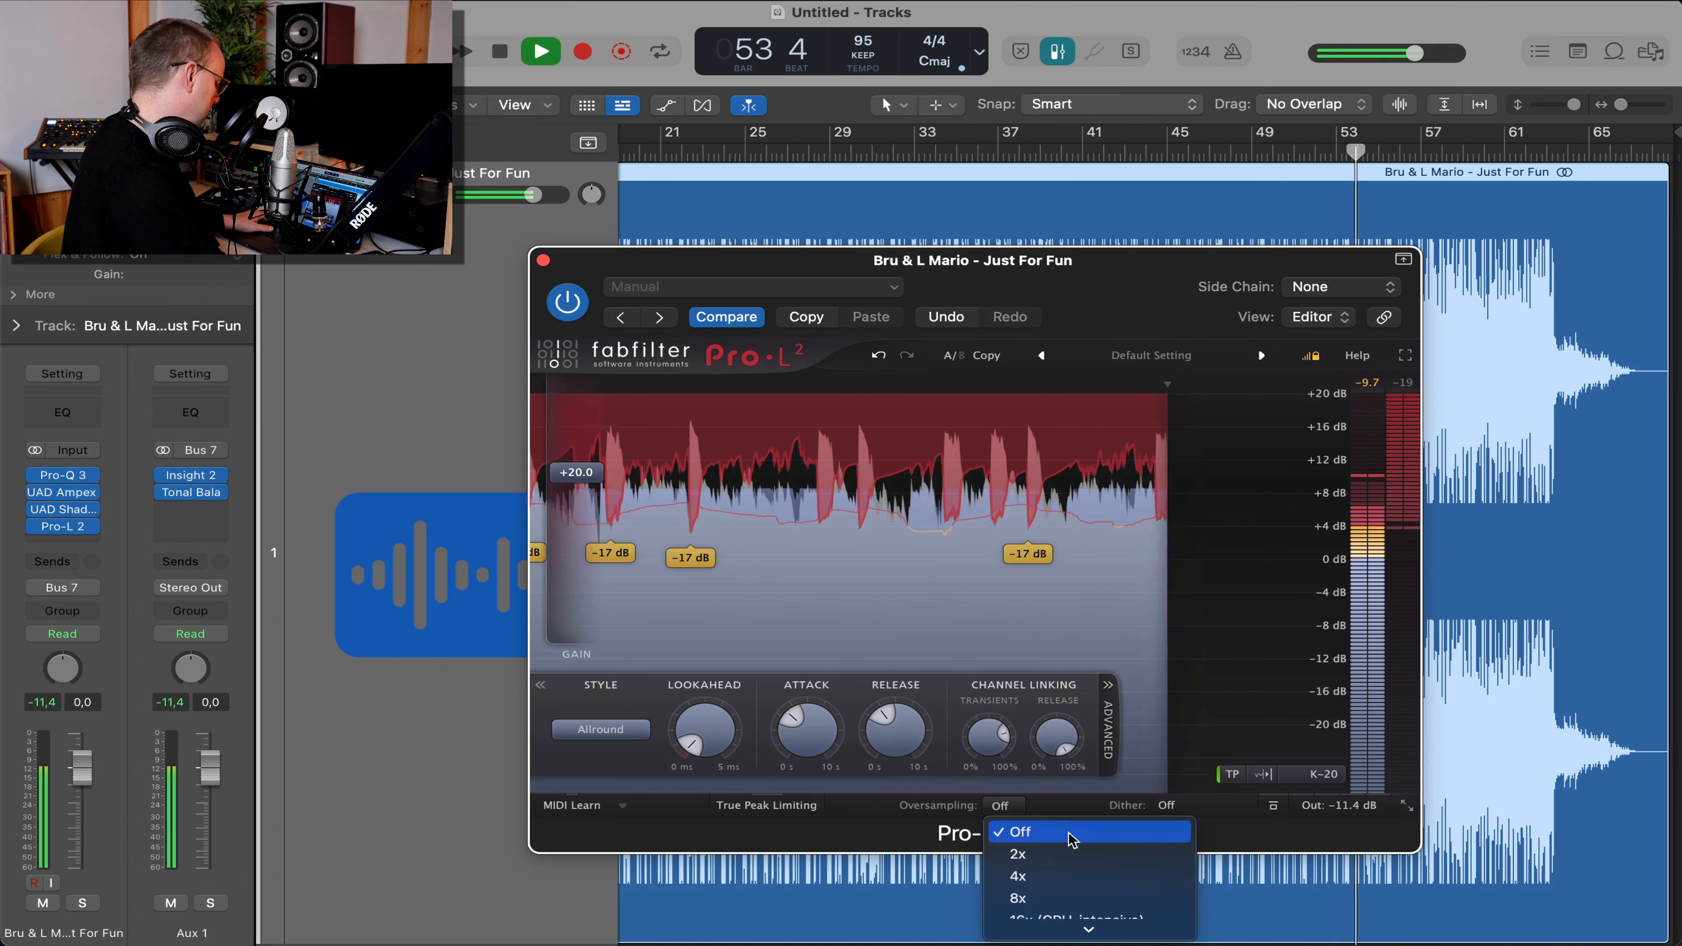
{"action": "left_click", "coordinate": [1028, 876]}
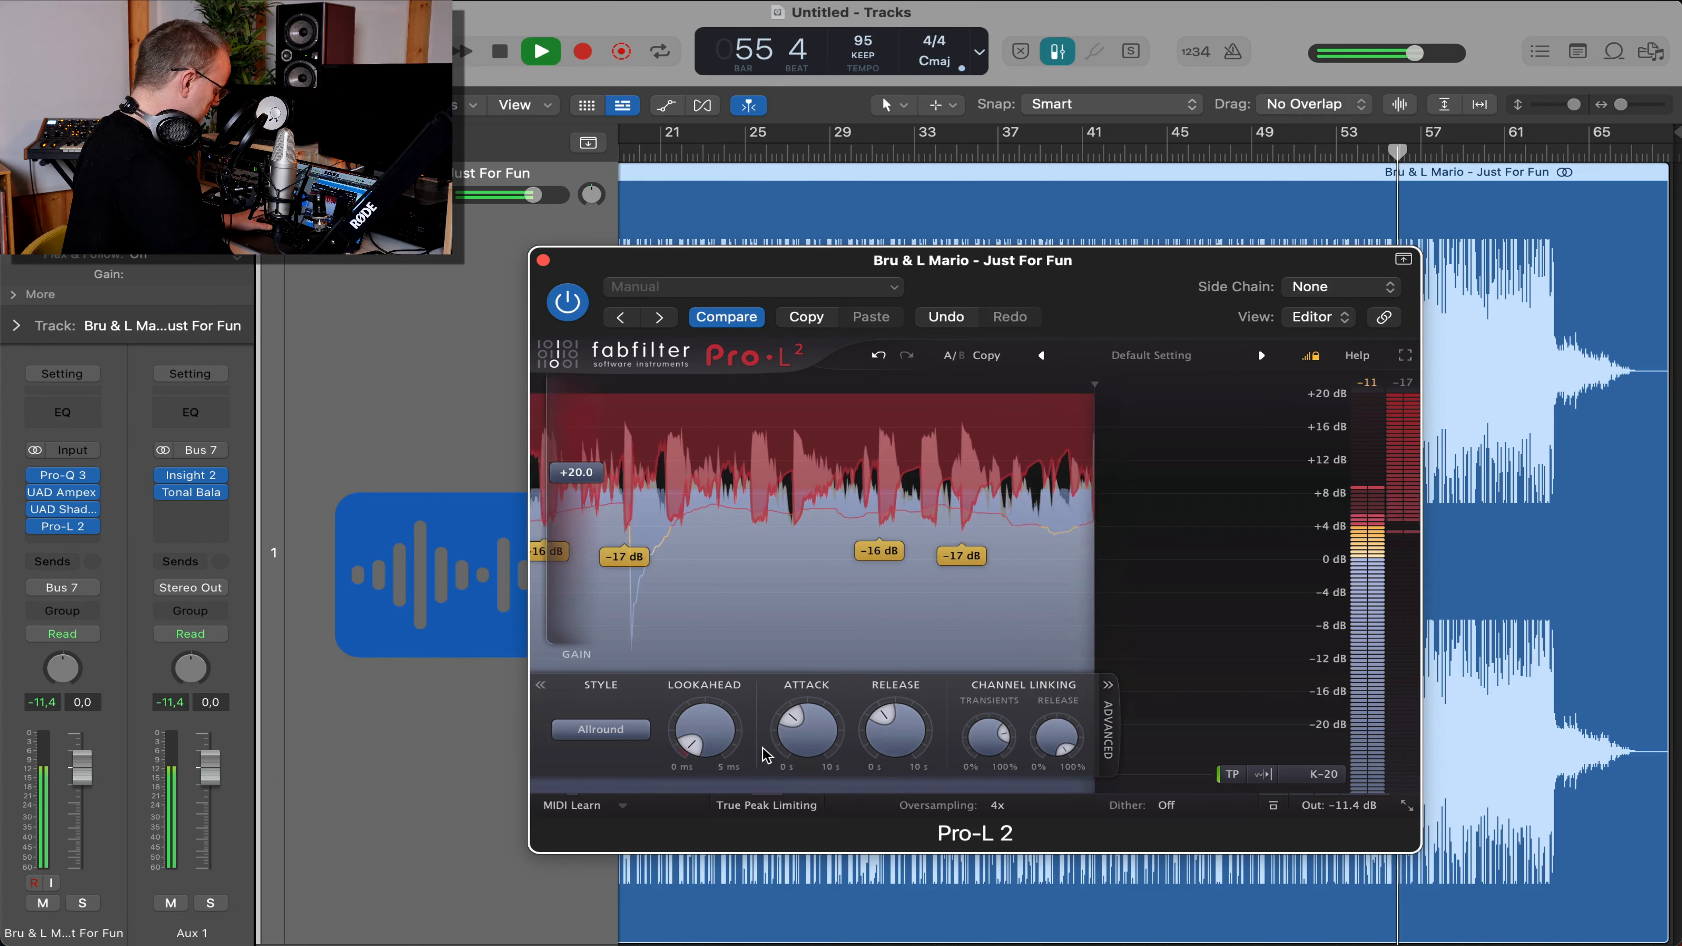
{"action": "mouse_move", "coordinate": [1351, 809]}
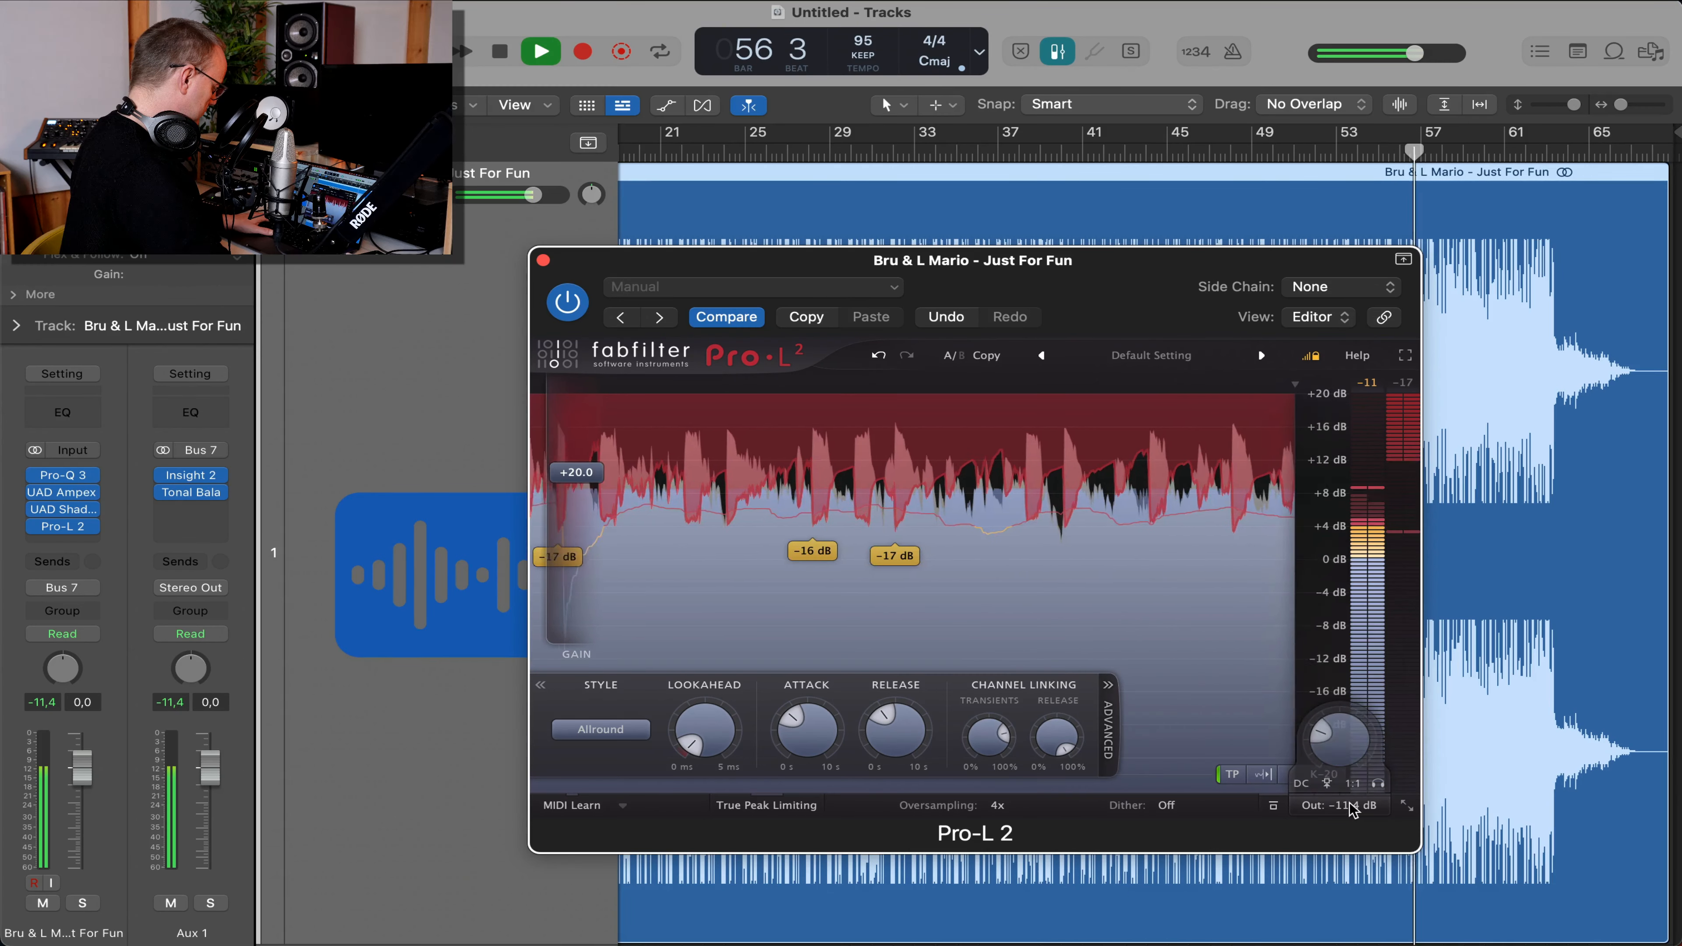
{"action": "left_click_drag", "start_coordinate": [576, 472], "coordinate": [589, 485]}
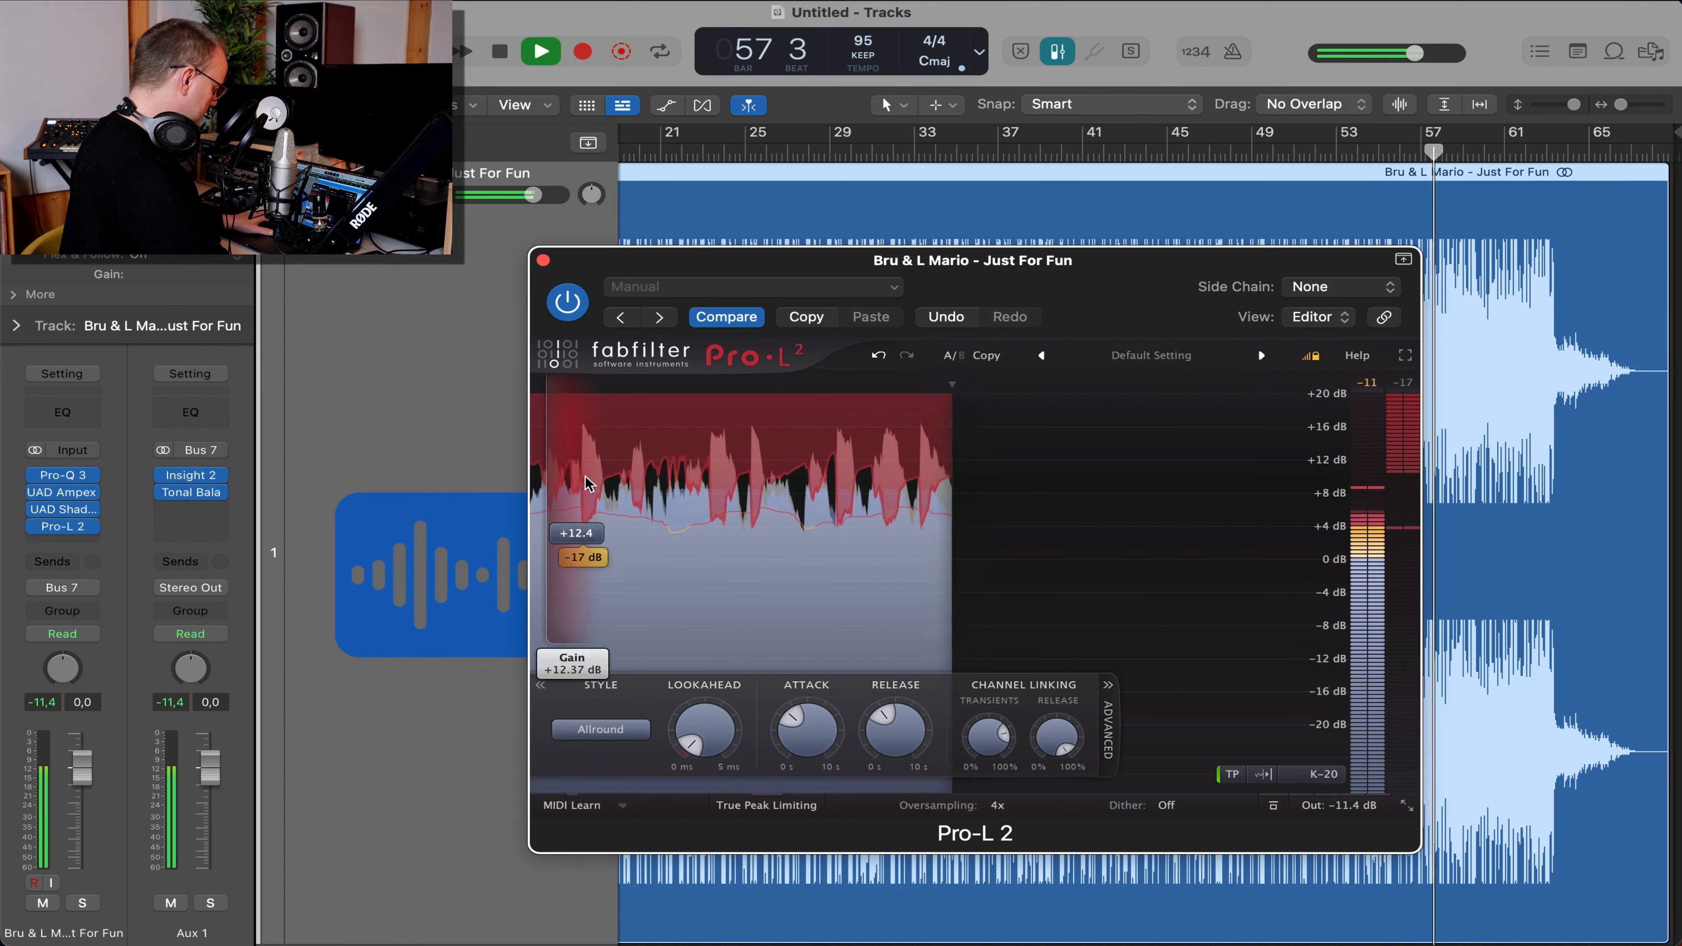